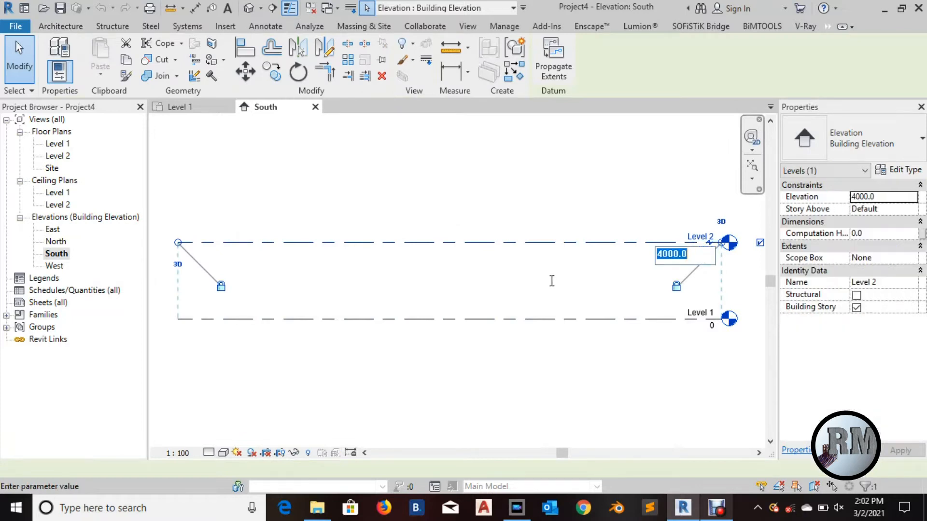
Set the elevation of Level 2 to 5000.
text(5000)
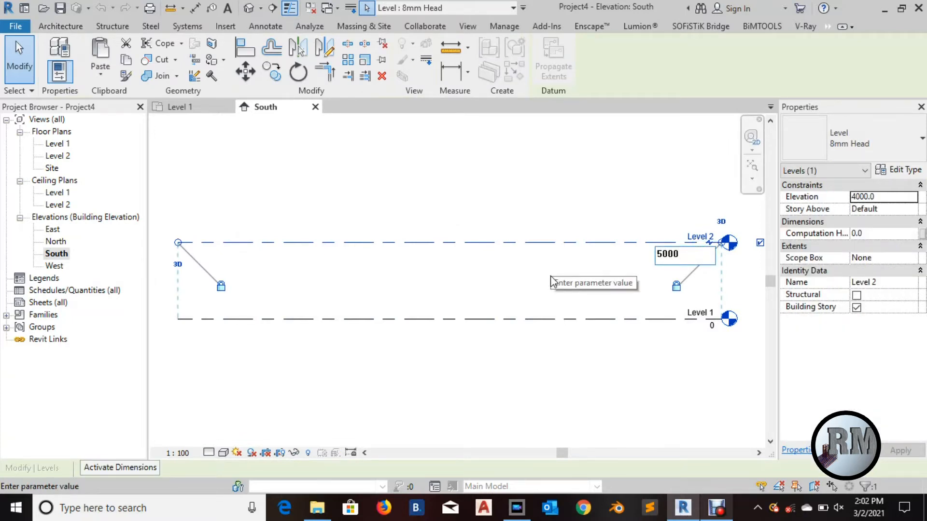
key(Return)
click(503, 278)
Add a third level above Level 2 by picking its line with an offset of 5000.
middle_drag(504, 279, 509, 333)
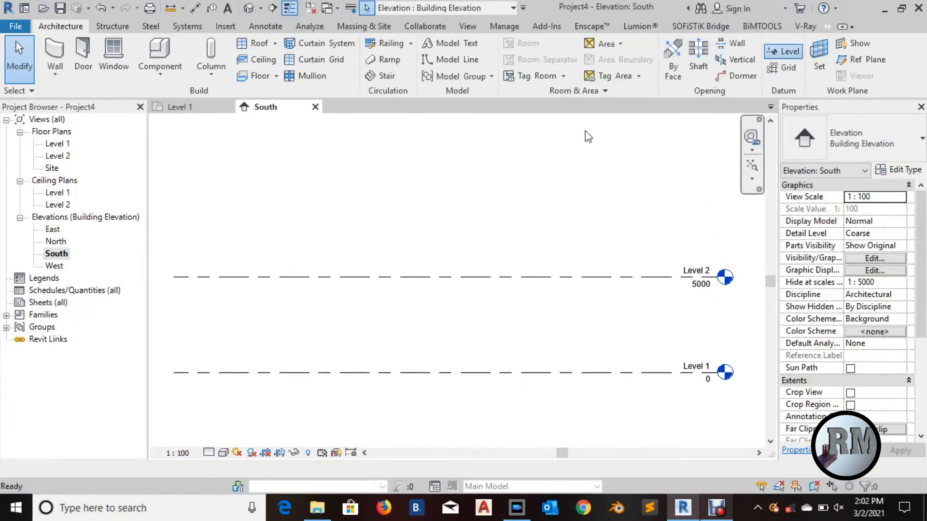
key(l)
key(l)
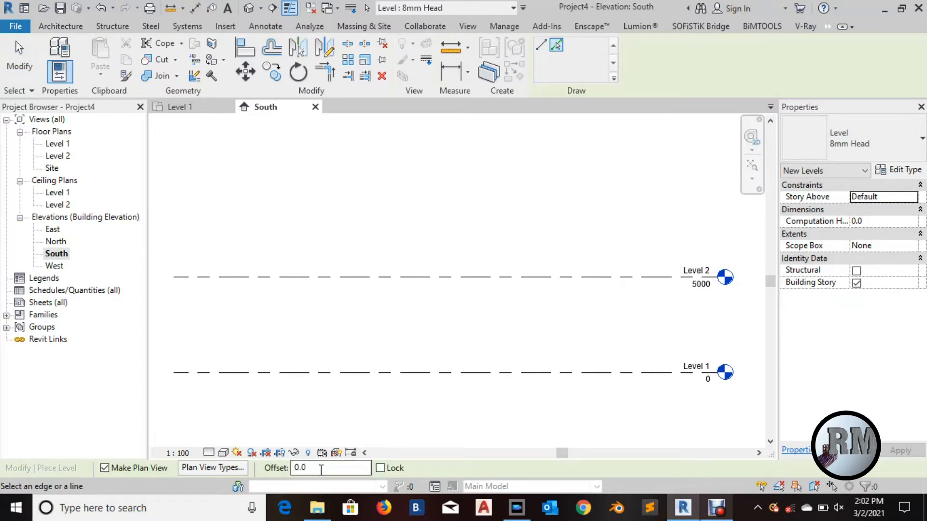
text(500)
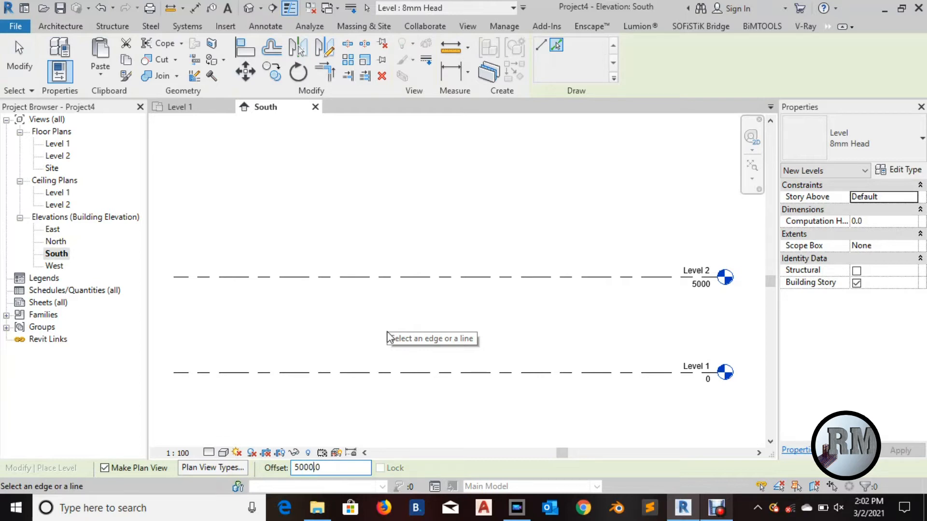
click(391, 278)
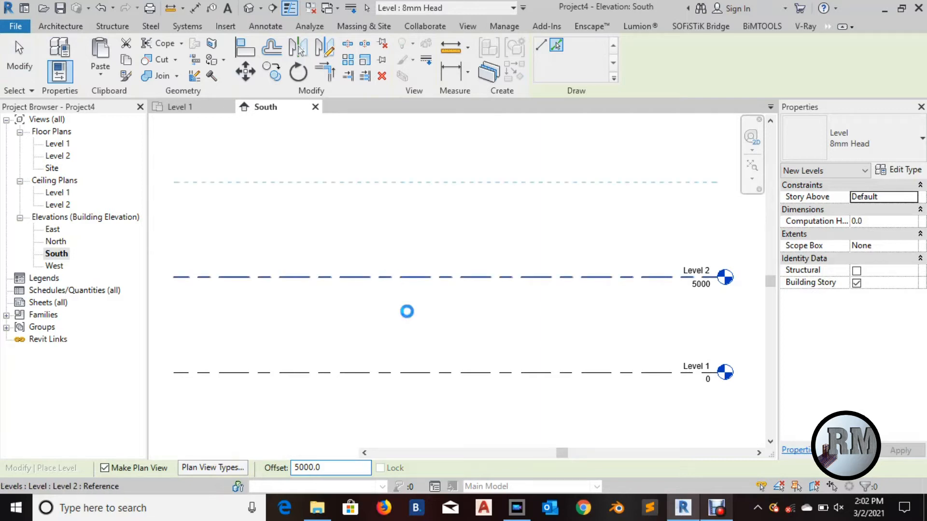
key(Escape)
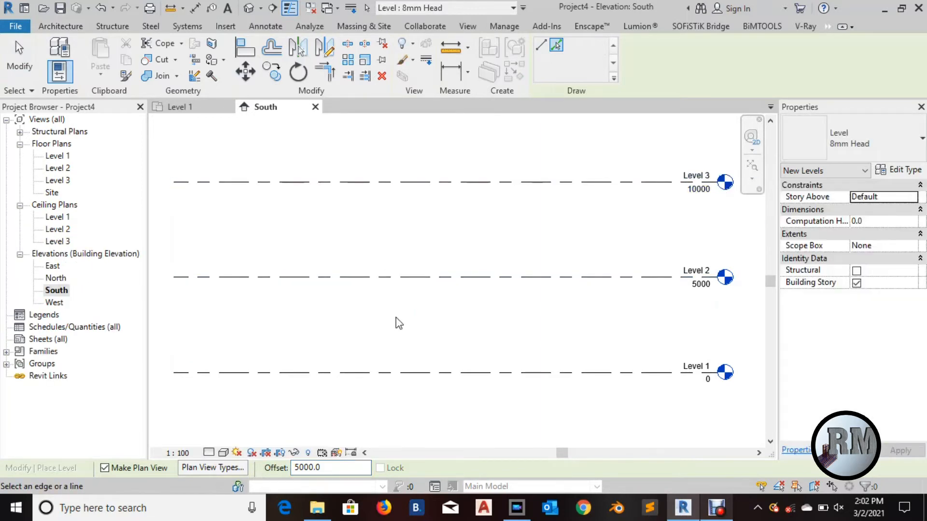
key(Escape)
middle_drag(403, 326, 414, 341)
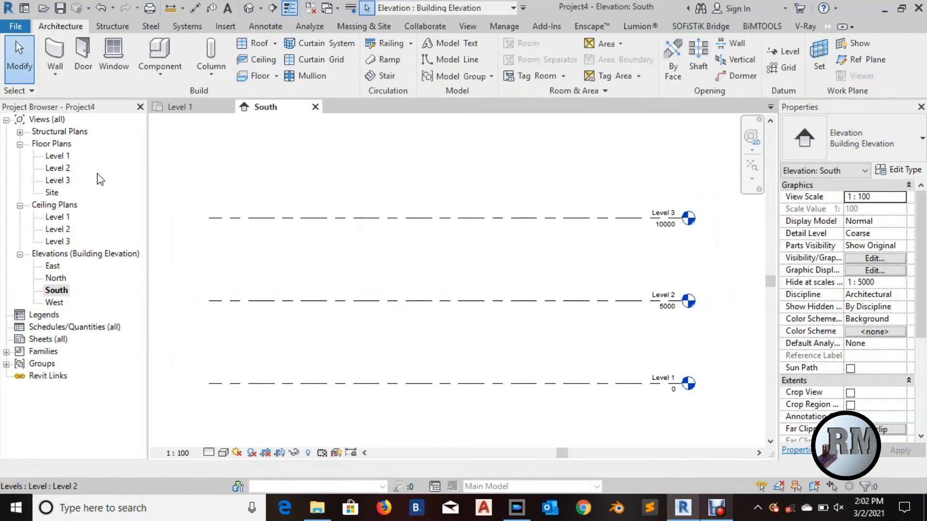
Open the Level 1 floor plan and draw a vertical grid line between the elevation markers, somewhat west of centre.
double_click(58, 157)
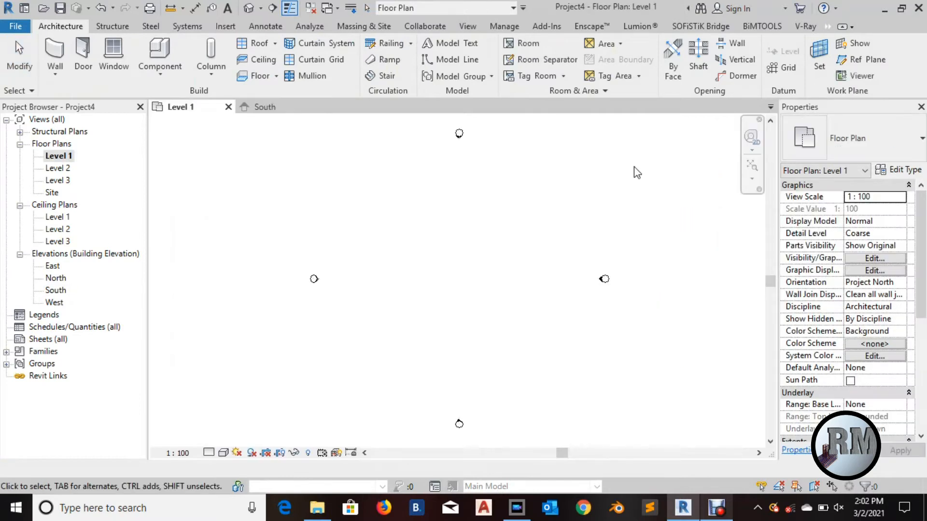
key(g)
key(r)
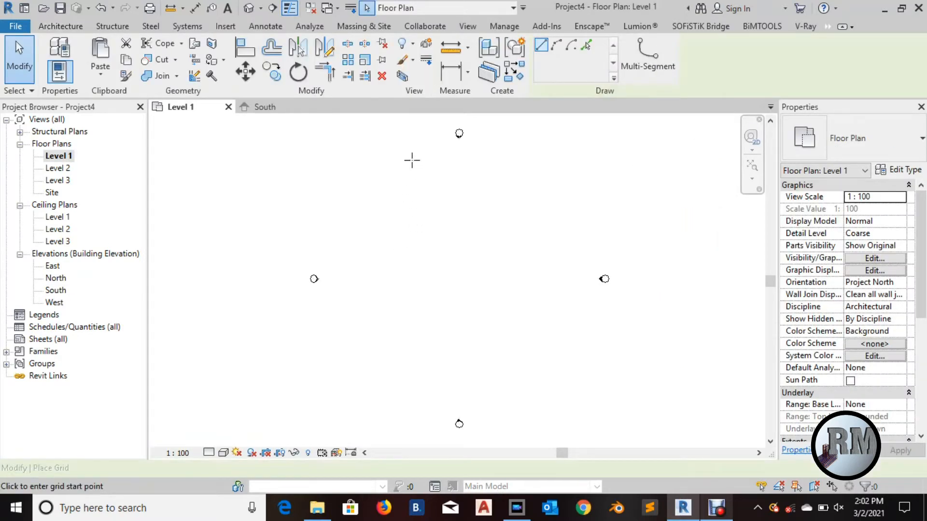
click(406, 387)
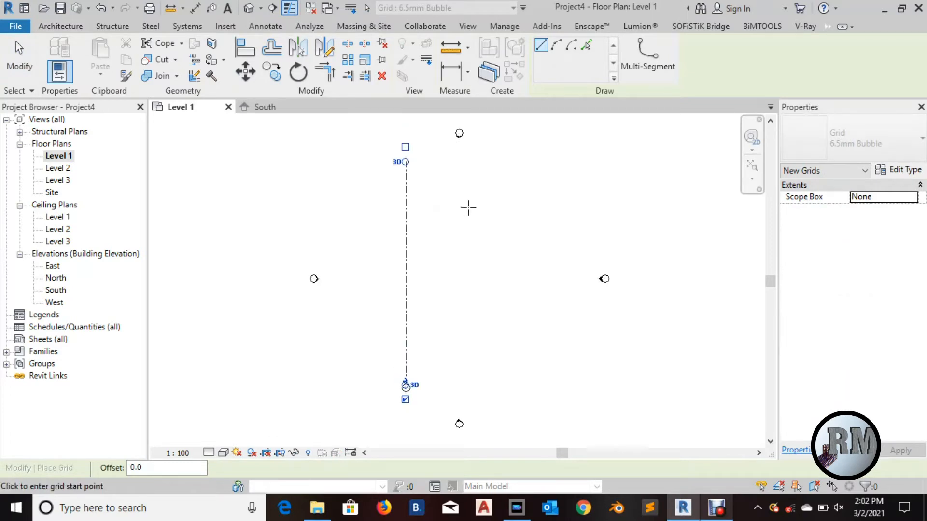
Add two more vertical grid lines to the east, picking each previous grid with an offset of 10000.
click(586, 45)
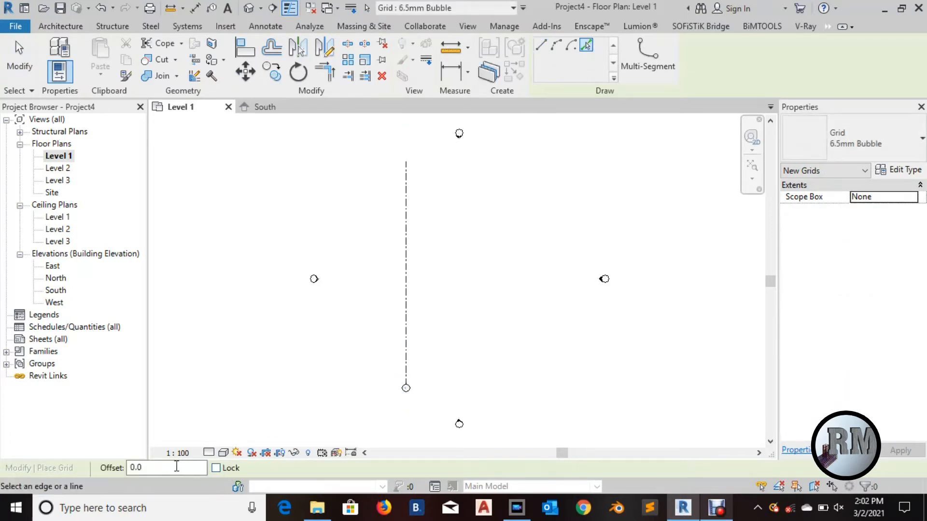
click(409, 240)
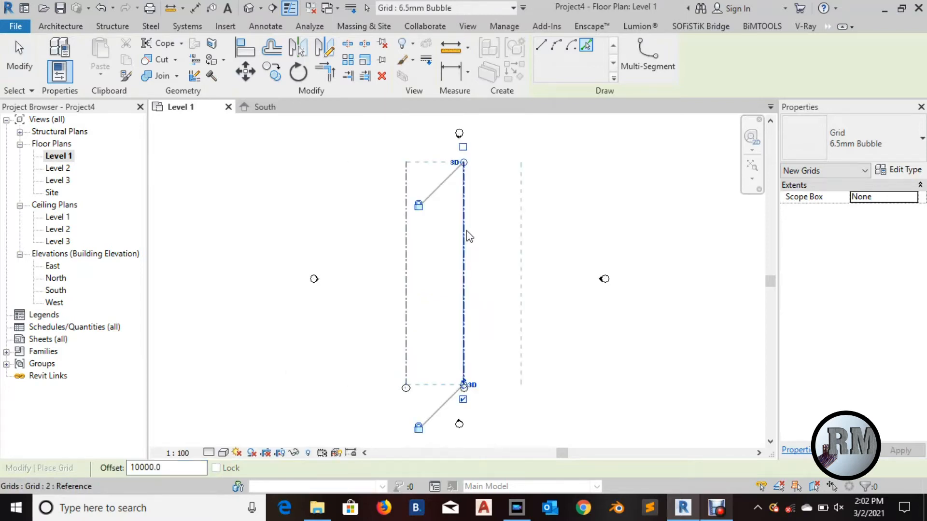
click(466, 232)
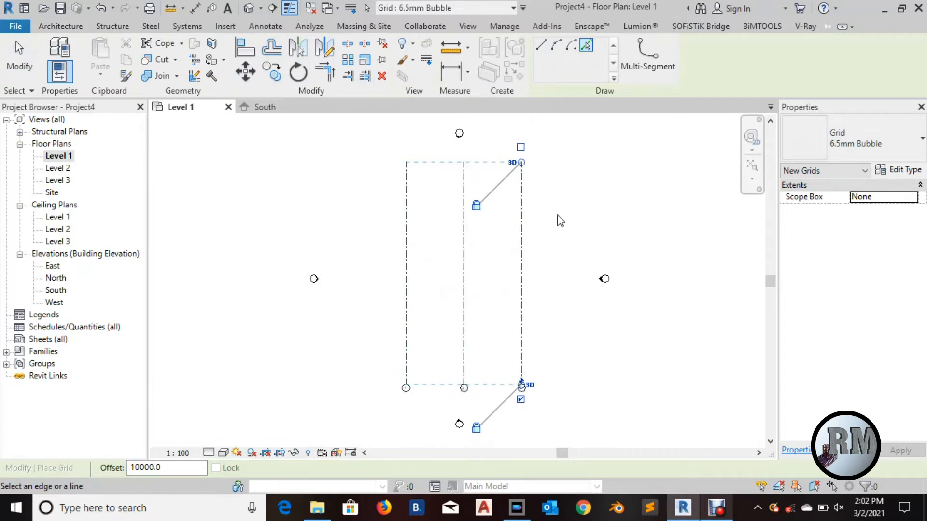
key(Escape)
key(Escape)
Draw a horizontal grid line crossing the lower part of the three vertical grids.
click(786, 68)
click(328, 321)
click(589, 320)
Add three more horizontal grid lines above the first, picking each previous grid with an offset of 5000.
click(586, 45)
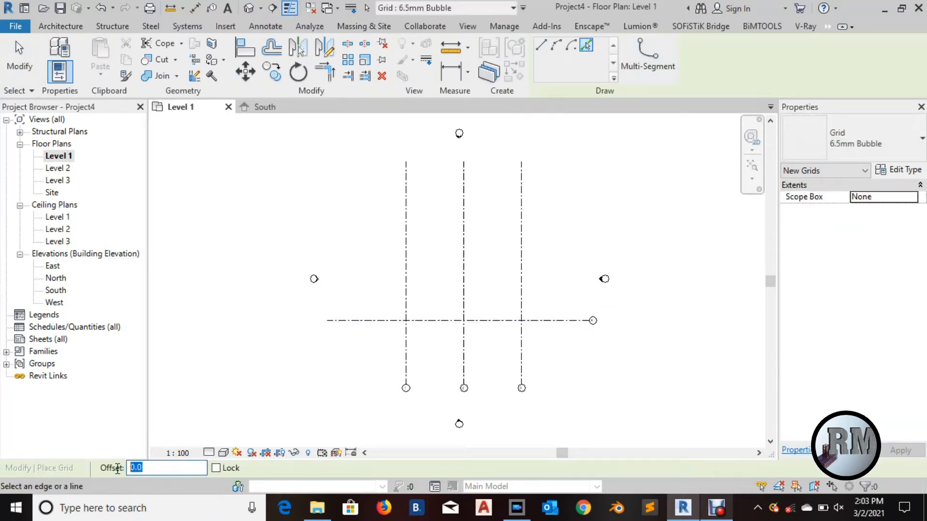
text(5000)
click(442, 320)
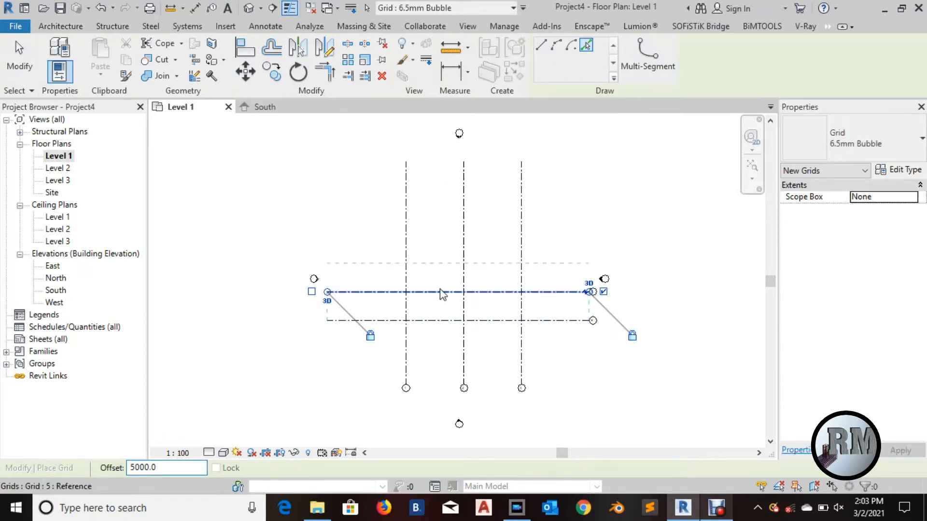
click(442, 292)
click(446, 264)
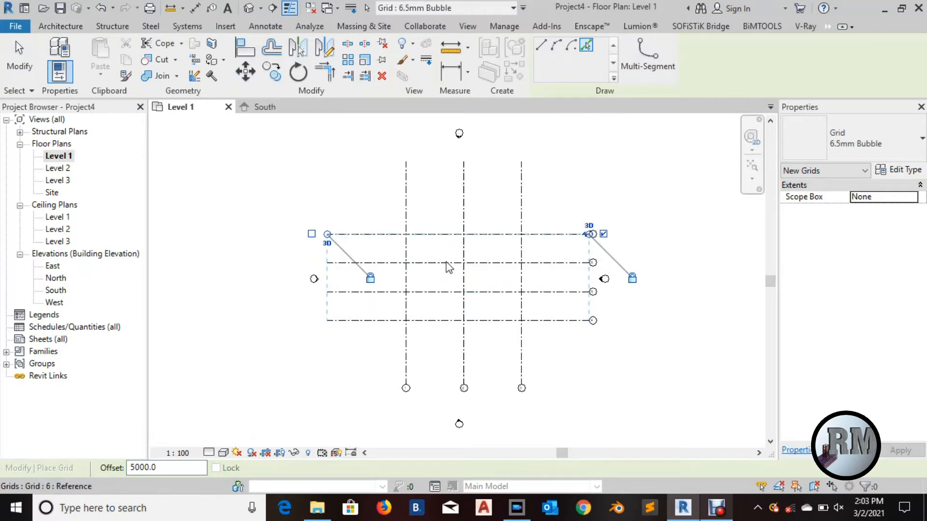
key(Escape)
key(Escape)
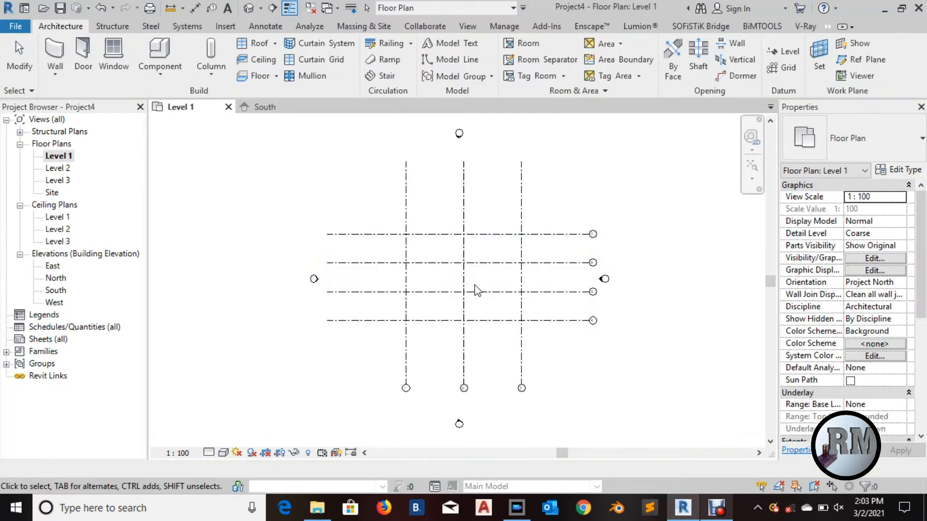
Start an in-place mass and name it Coodo Home.
scroll(492, 274, up, 2)
scroll(488, 285, up, 1)
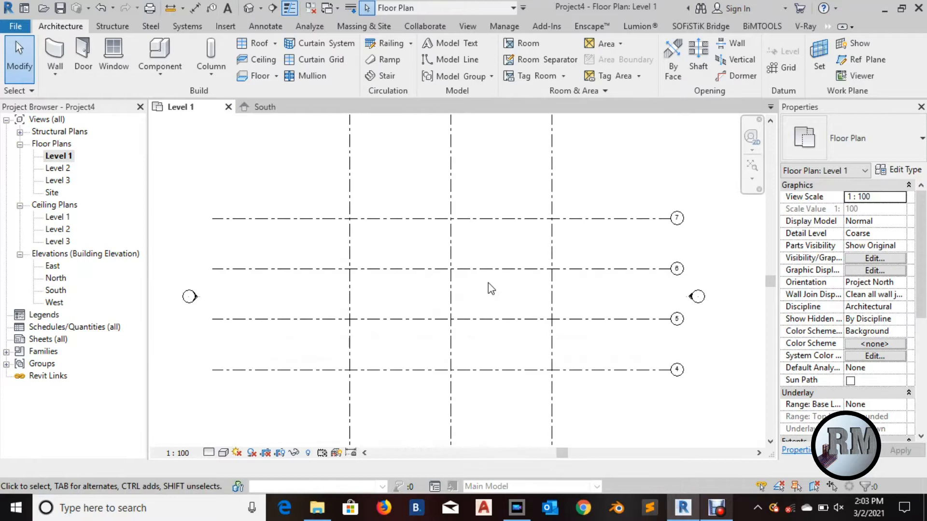
scroll(491, 292, down, 1)
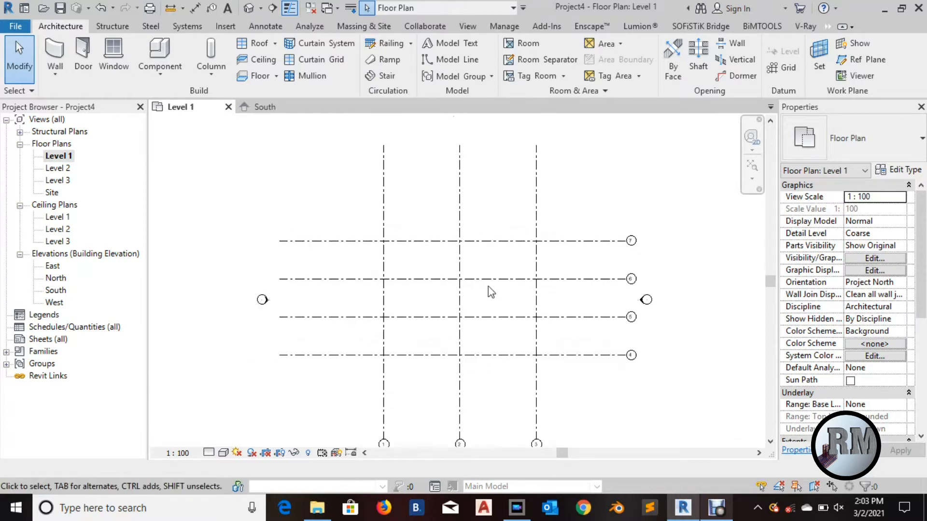
click(353, 27)
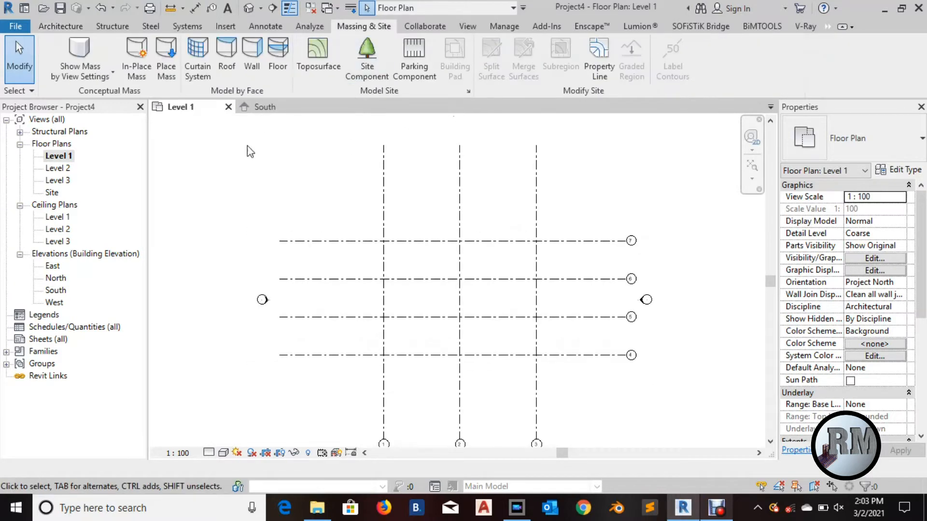
click(140, 54)
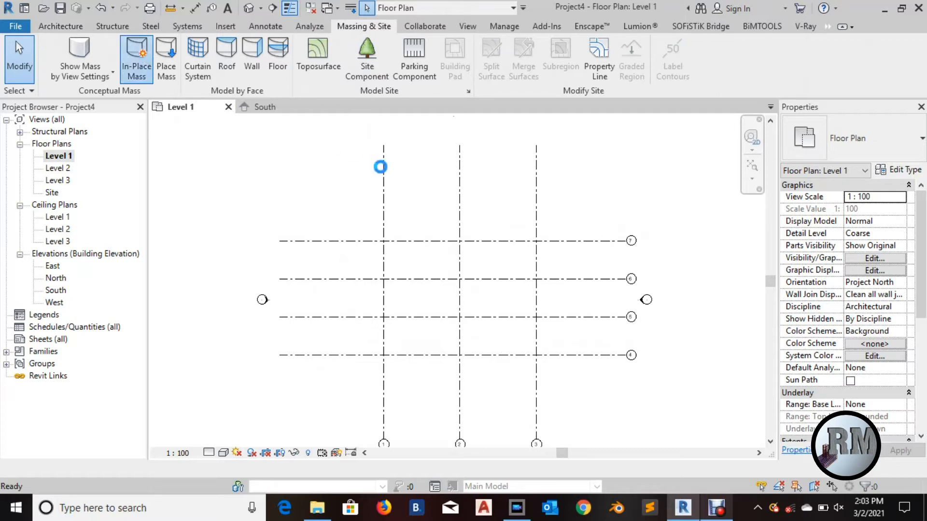
click(527, 294)
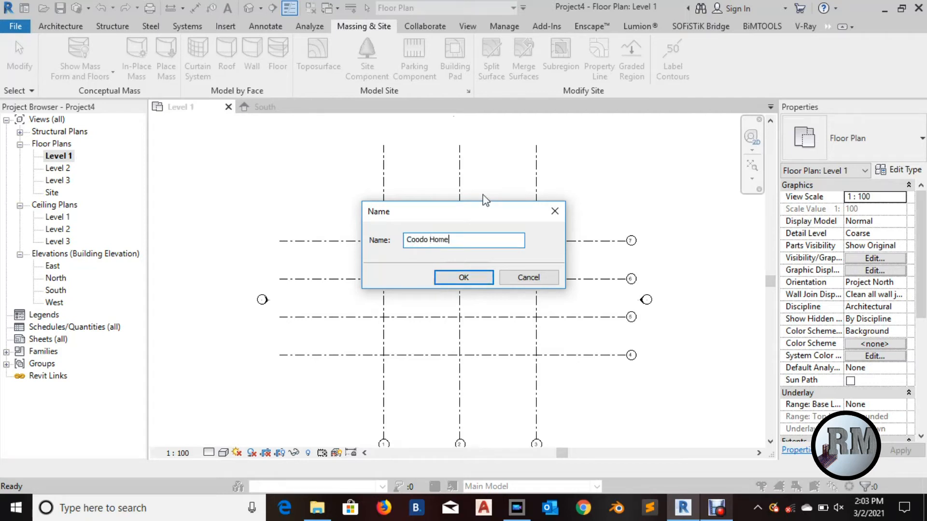
click(462, 278)
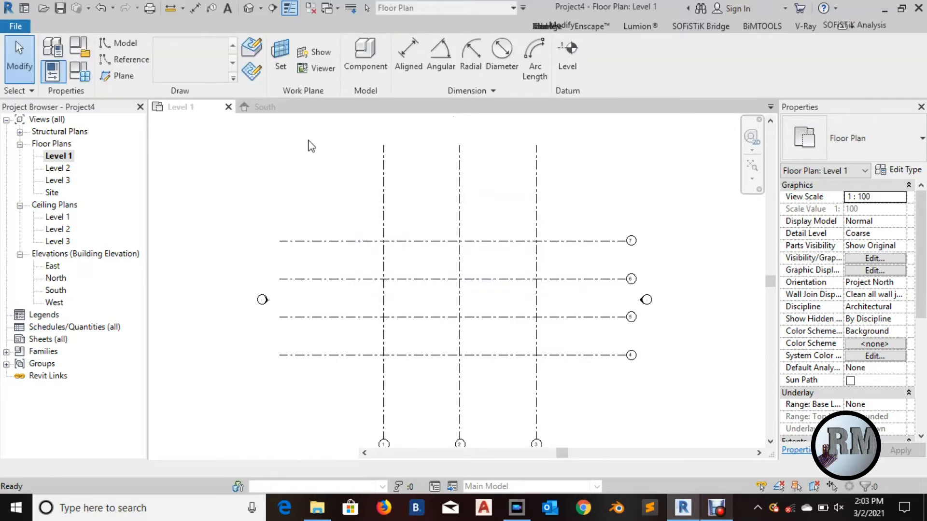
Draw two vertical reference planes, one along grid 2 and one along grid 1, each spanning from grid 7 to grid 4.
scroll(335, 211, down, 2)
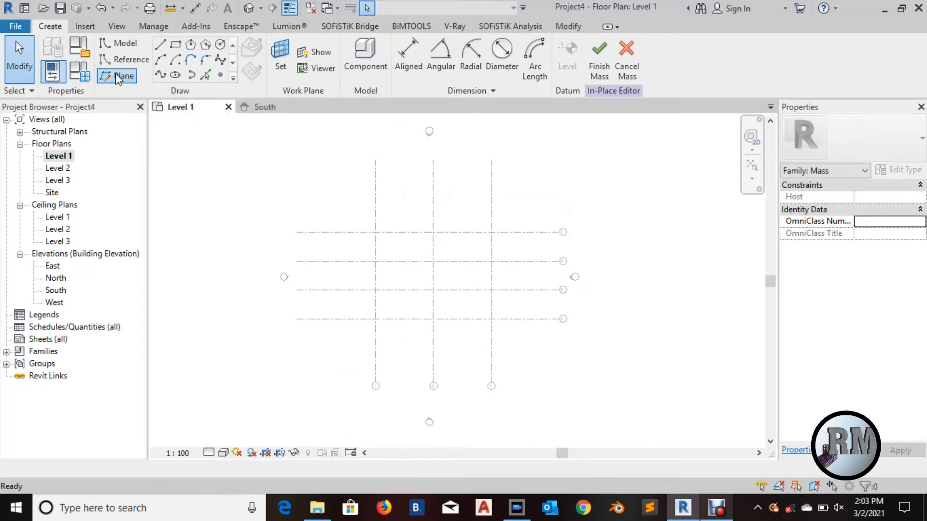
click(433, 232)
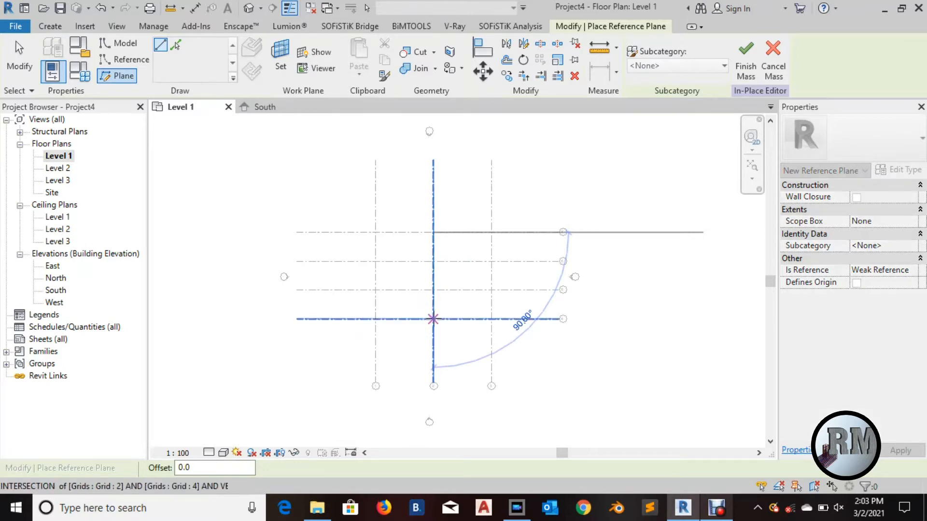
click(433, 319)
click(376, 232)
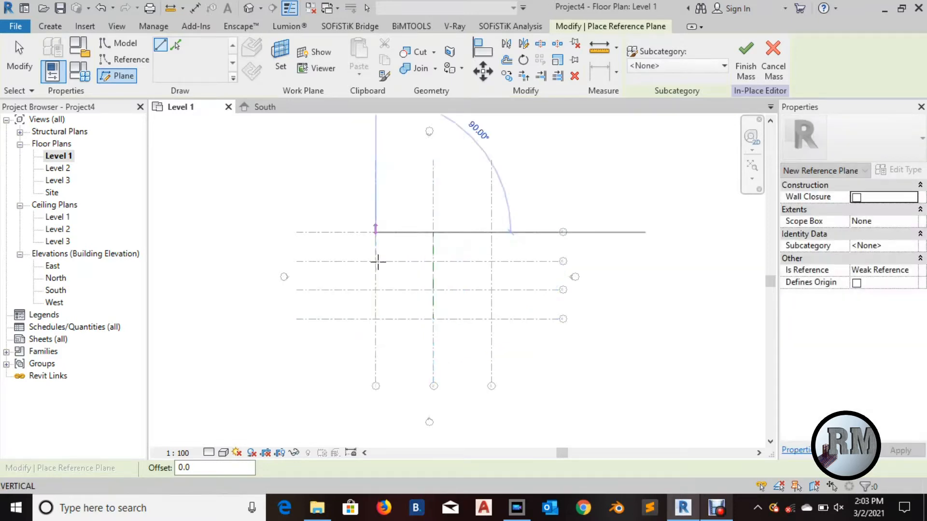
click(375, 319)
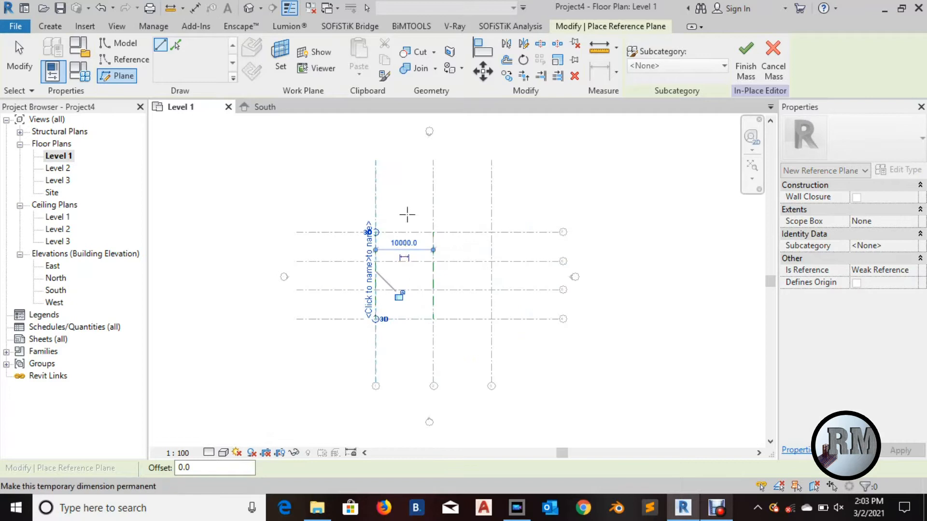
key(Escape)
key(Escape)
Name the reference plane on grid 2 A.
scroll(405, 222, up, 3)
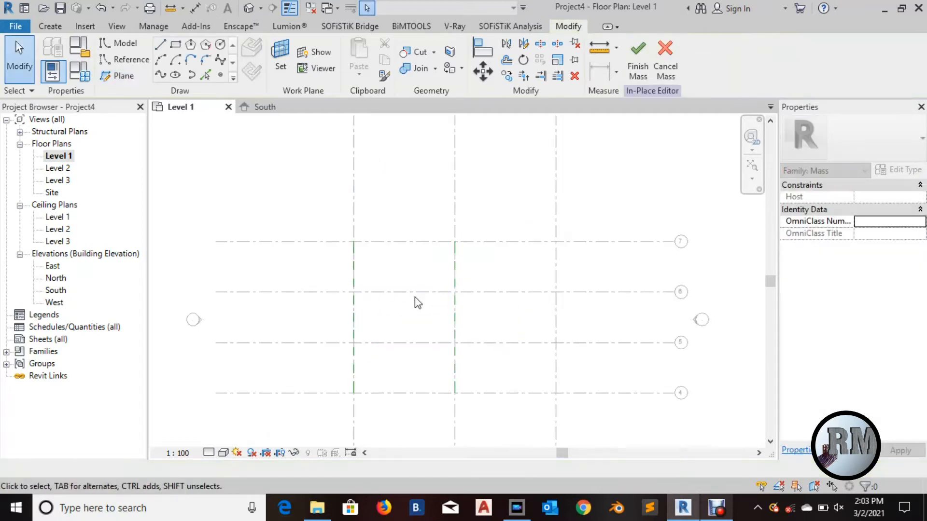
middle_drag(450, 315, 440, 283)
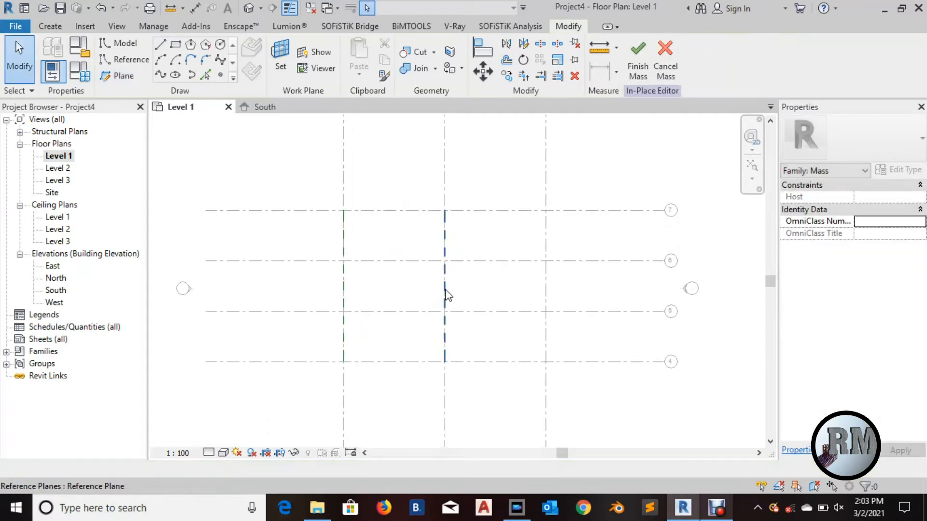
click(447, 352)
click(437, 345)
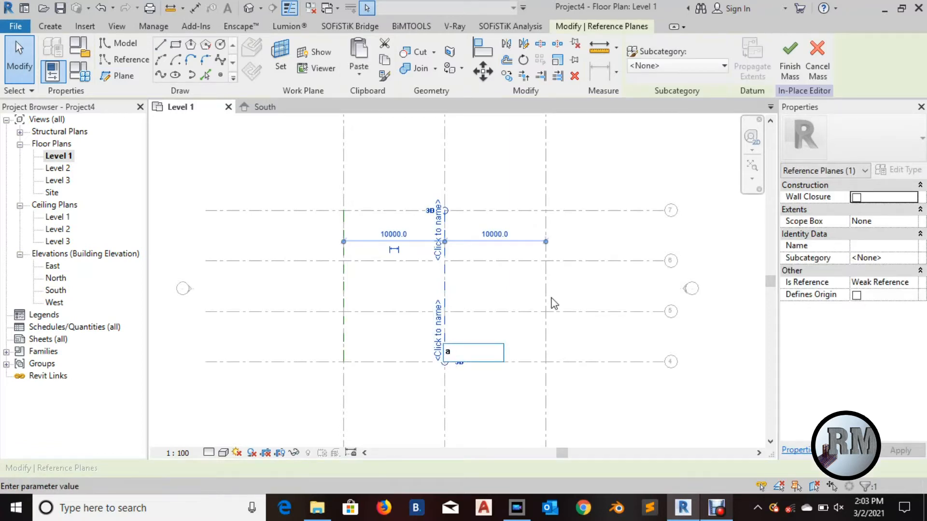
click(551, 298)
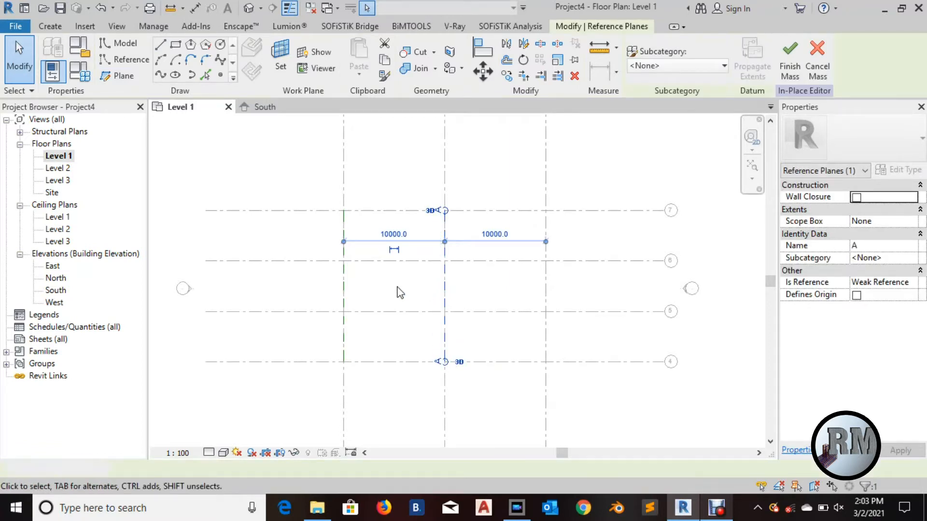
Name the reference plane on grid 1 B.
click(345, 294)
key(Escape)
click(341, 356)
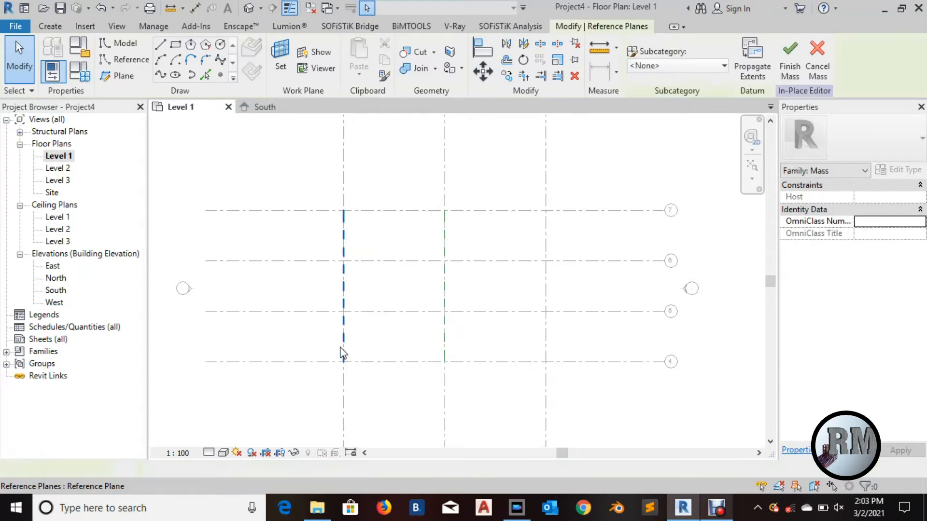
click(336, 338)
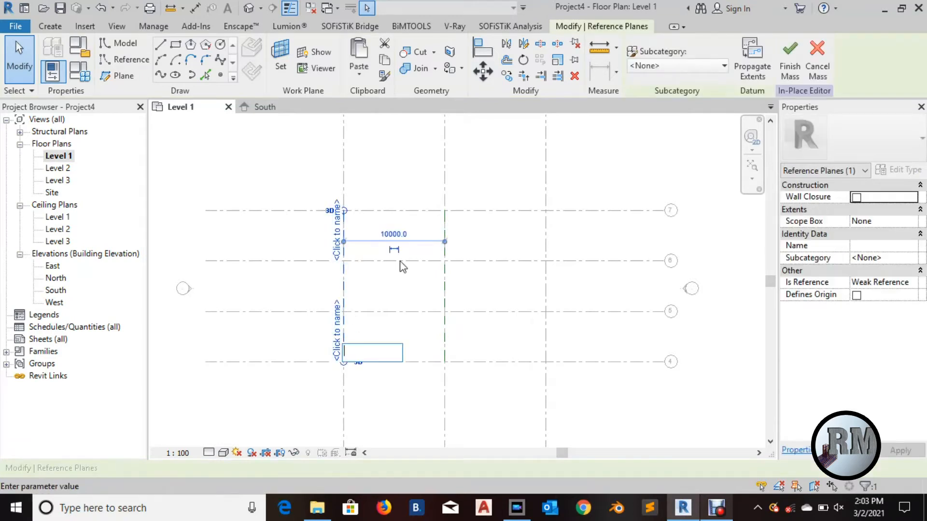
text(B)
key(Return)
click(385, 288)
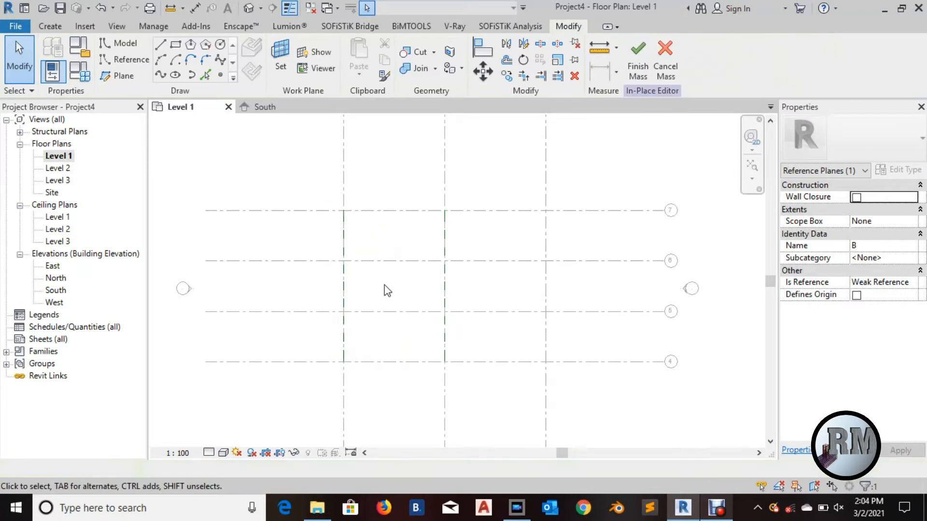
scroll(386, 289, down, 3)
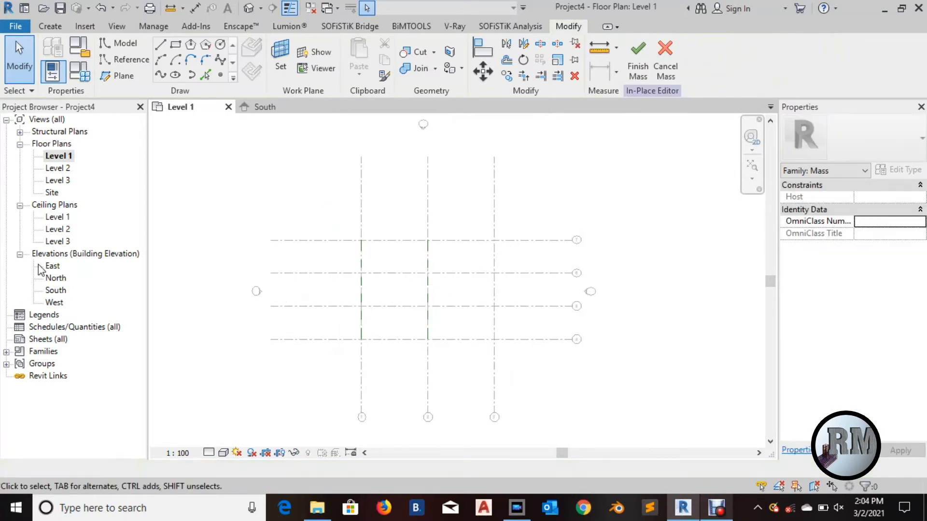
Open the East elevation and set the work plane to Reference Plane : A.
double_click(53, 265)
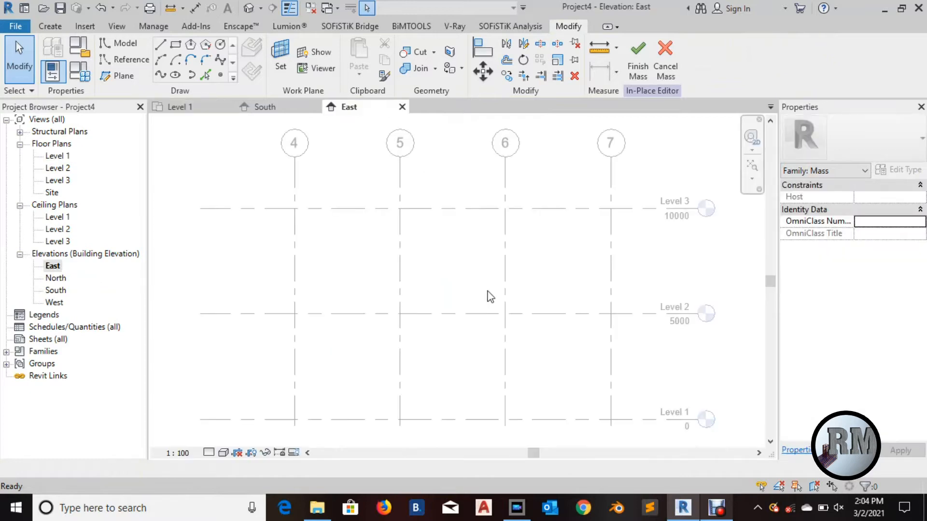
middle_drag(453, 370, 416, 327)
scroll(367, 277, up, 2)
middle_drag(325, 240, 314, 257)
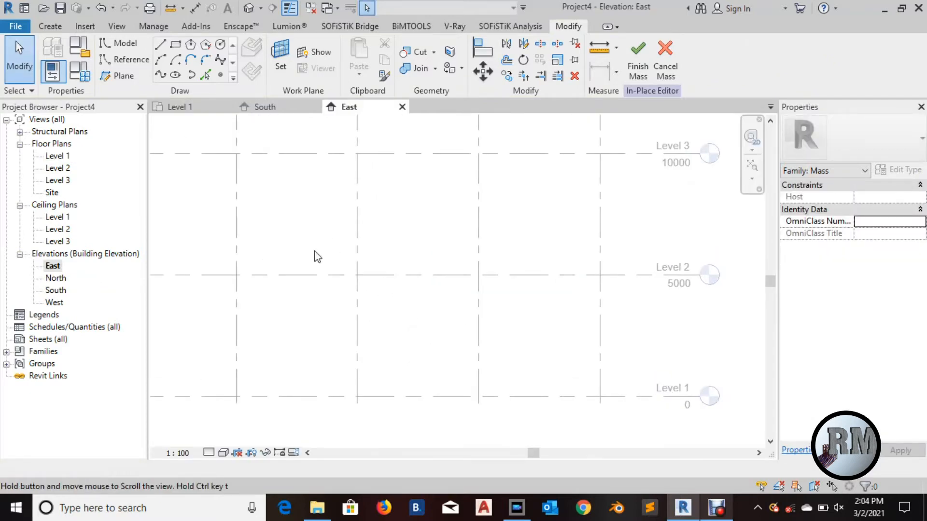
click(274, 50)
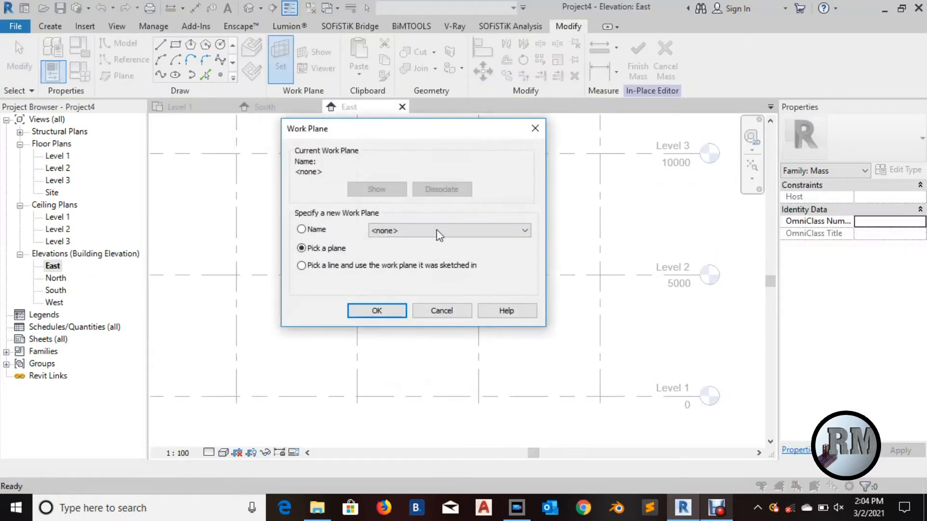
click(405, 230)
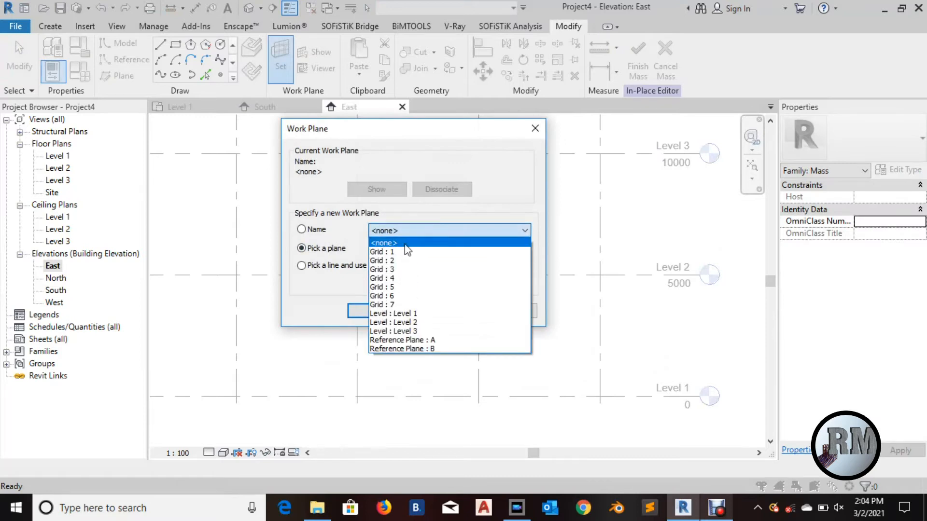
click(433, 340)
click(375, 311)
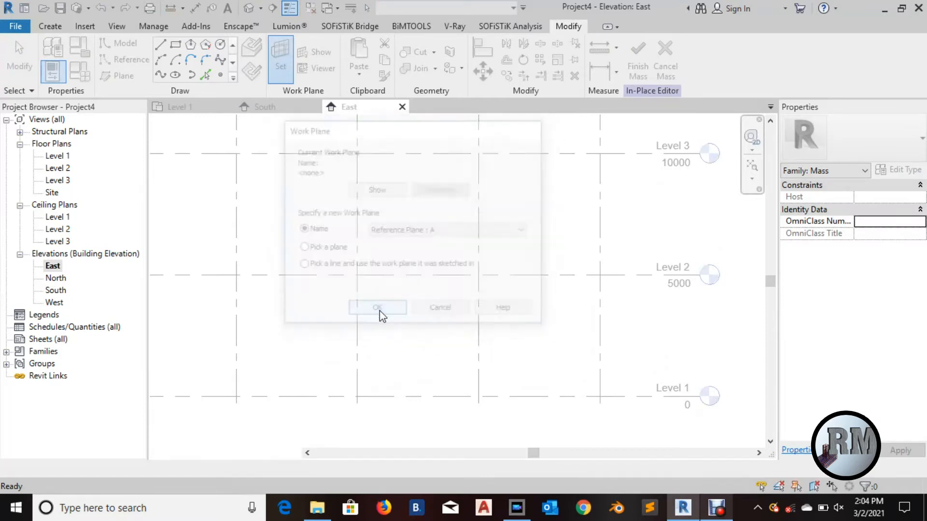
Draw a rectangle of reference lines from grid 4 at Level 2 to grid 7 at Level 1.
scroll(314, 253, down, 1)
middle_drag(315, 255, 313, 313)
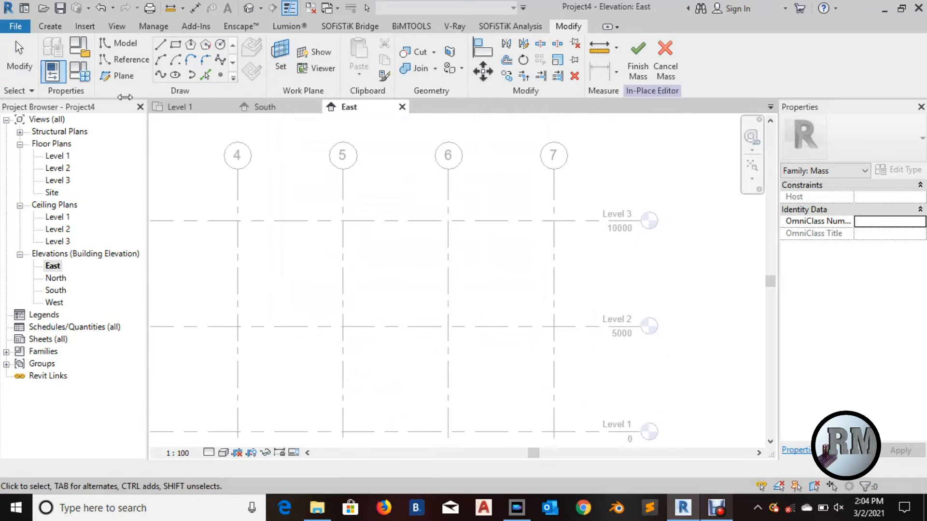
click(128, 64)
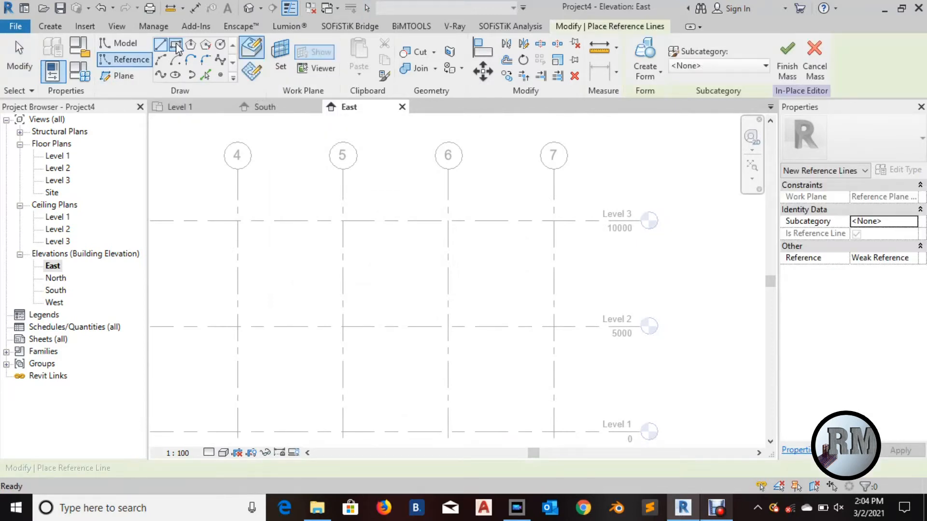
middle_drag(292, 262, 305, 225)
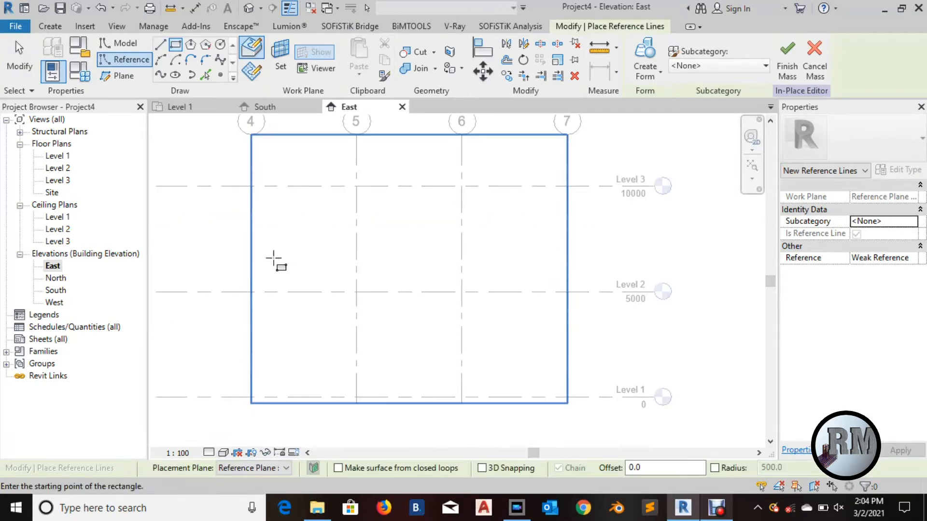
click(251, 292)
middle_drag(327, 370, 326, 371)
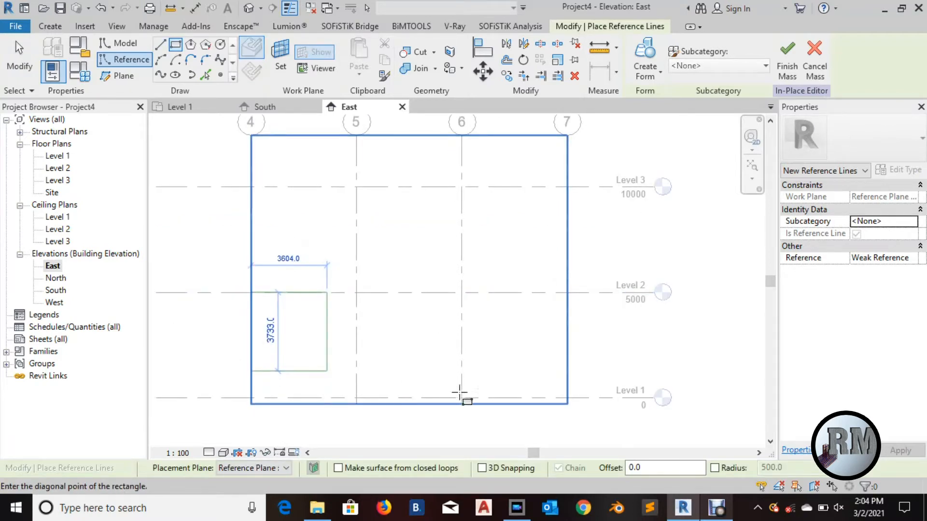
click(568, 397)
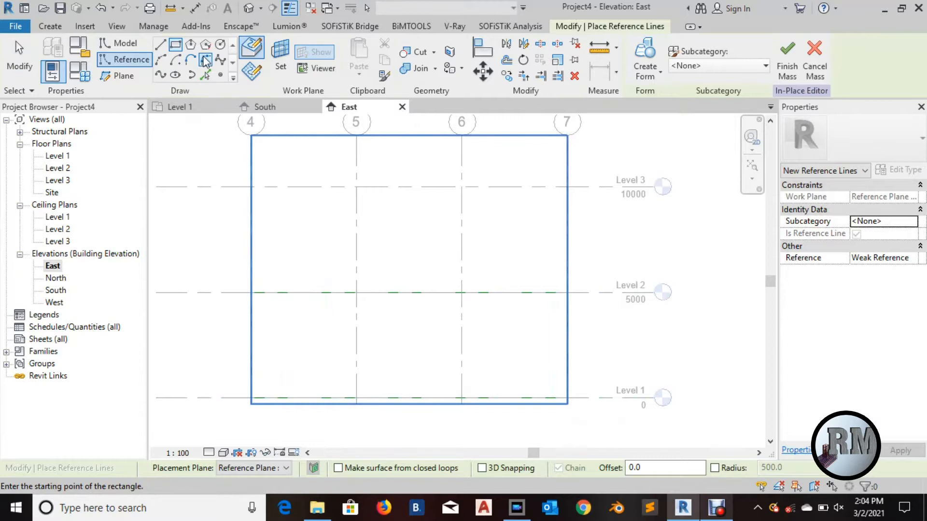
Fillet the two corners of the reference-line rectangle on grid 7 with a fixed radius of 1000.
click(205, 60)
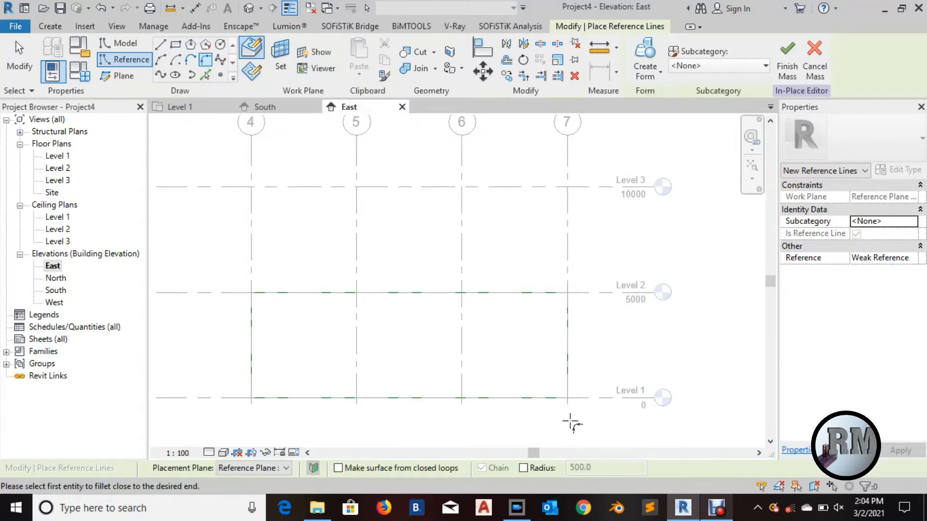
click(523, 468)
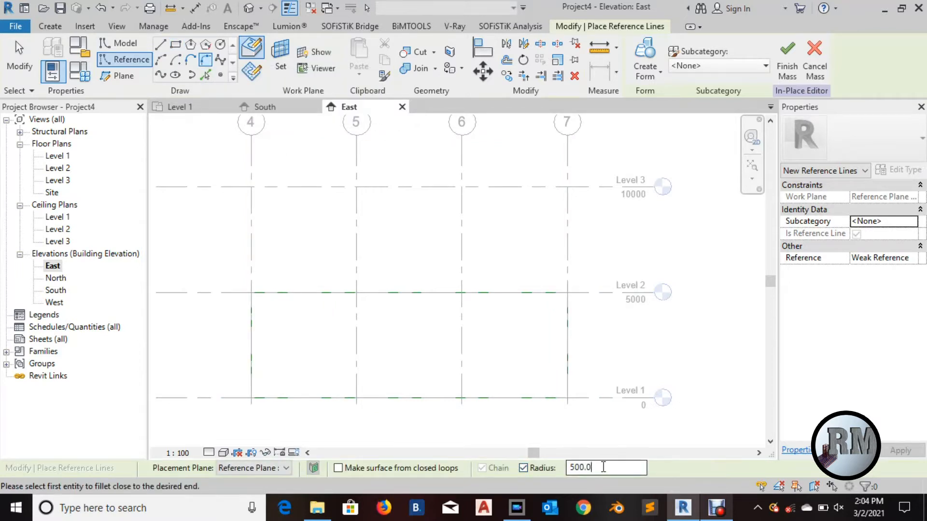
text(1)
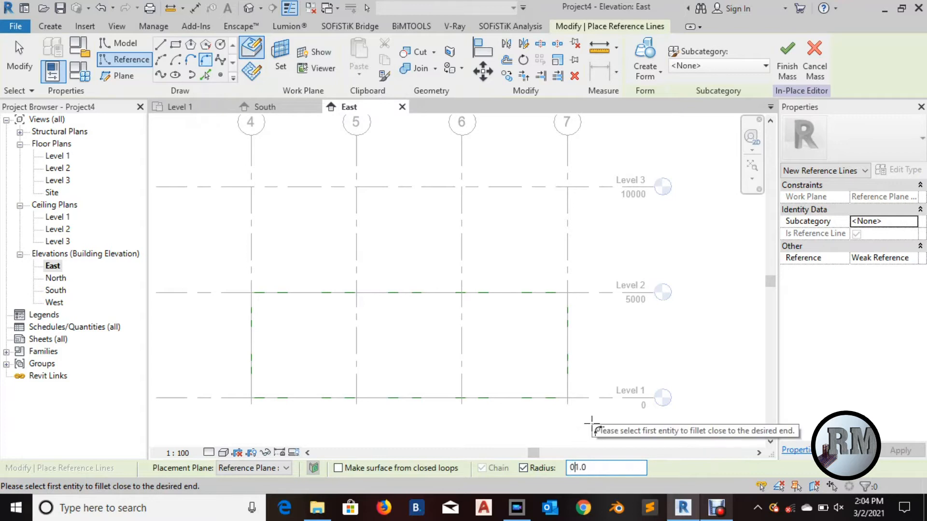
drag(582, 471, 568, 468)
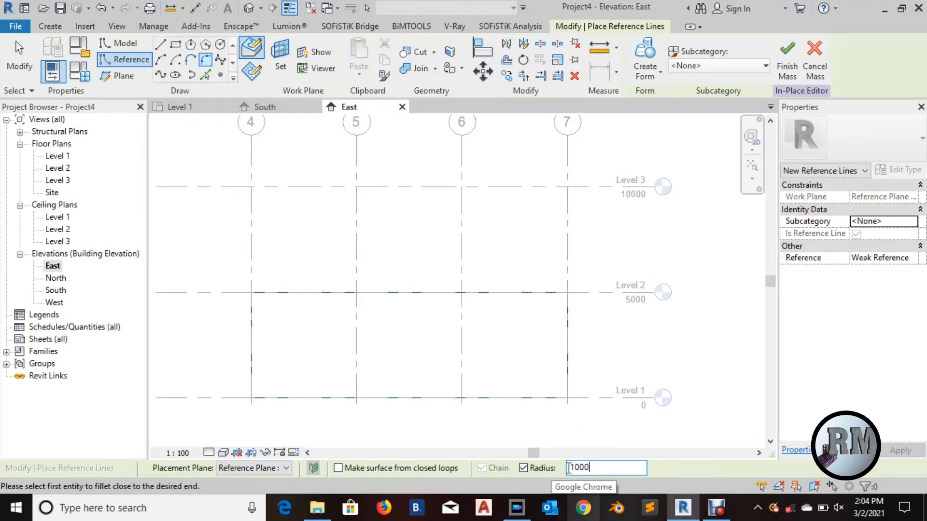
scroll(584, 396, up, 2)
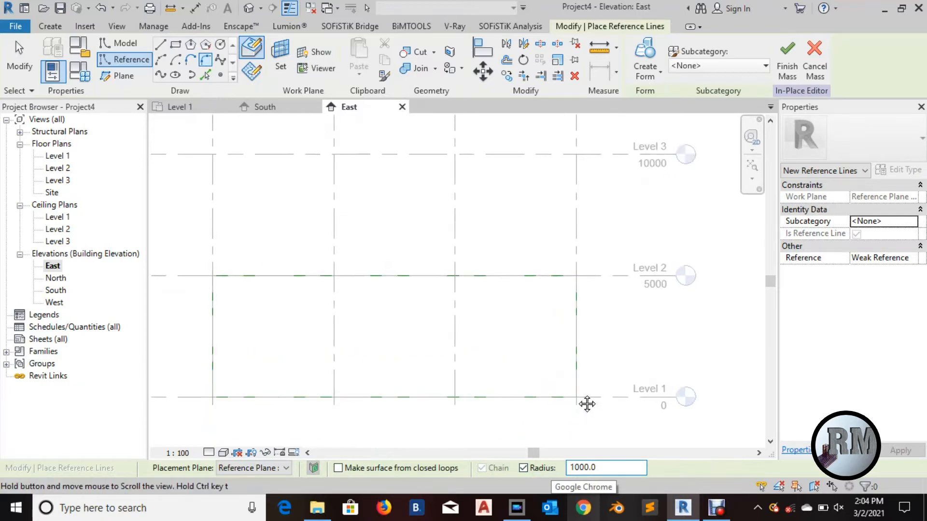
click(563, 398)
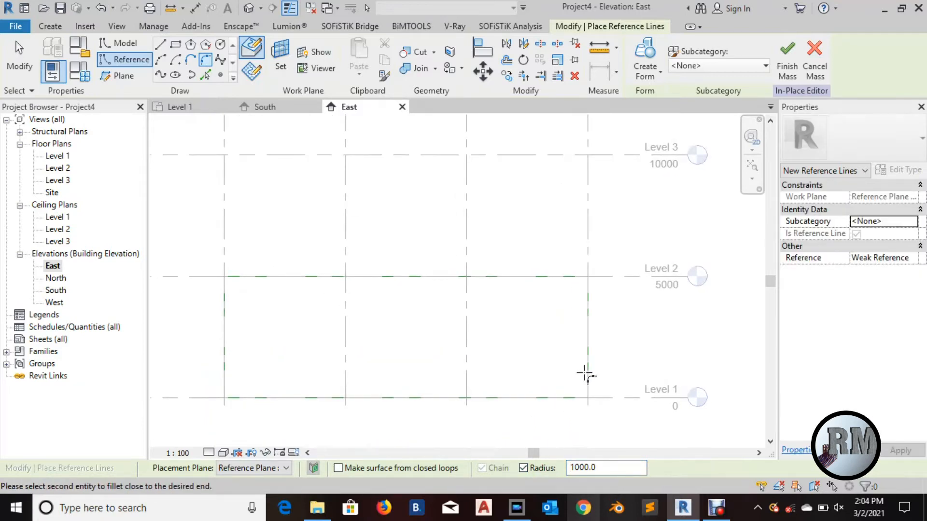
click(610, 311)
click(589, 285)
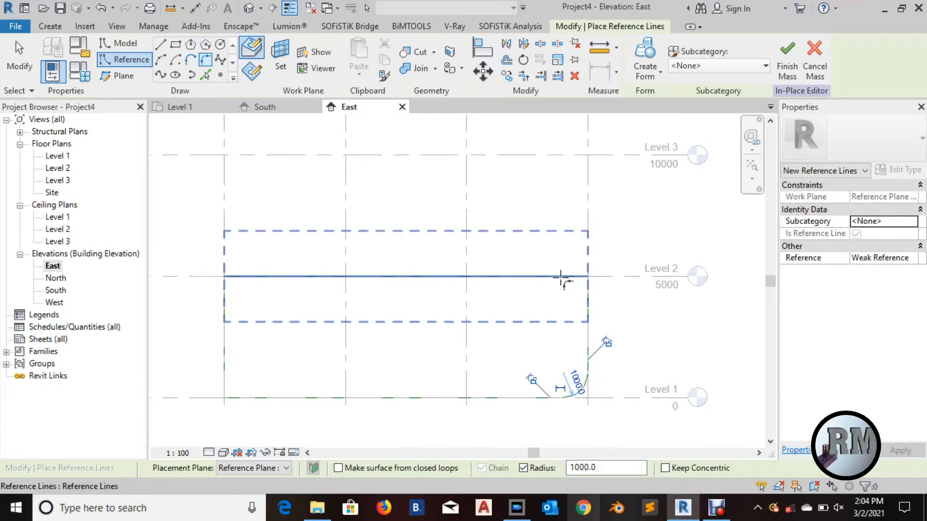
click(563, 277)
Fillet the two corners of the rectangle on grid 4 with the same 1000 radius and end the fillet command.
click(249, 277)
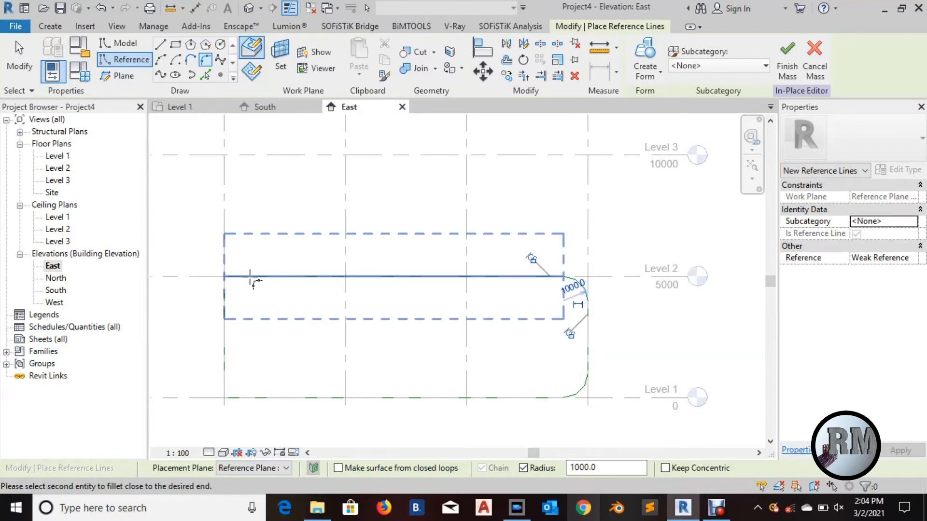
click(227, 295)
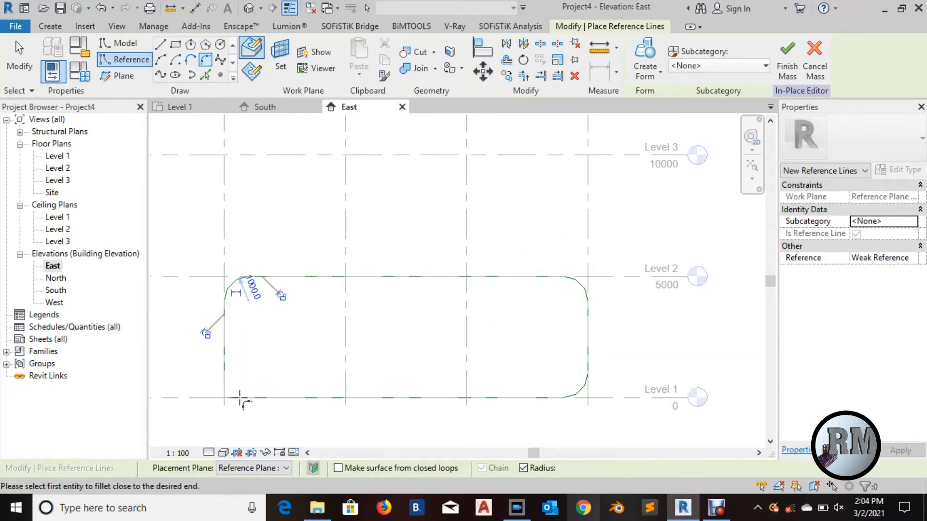
click(237, 378)
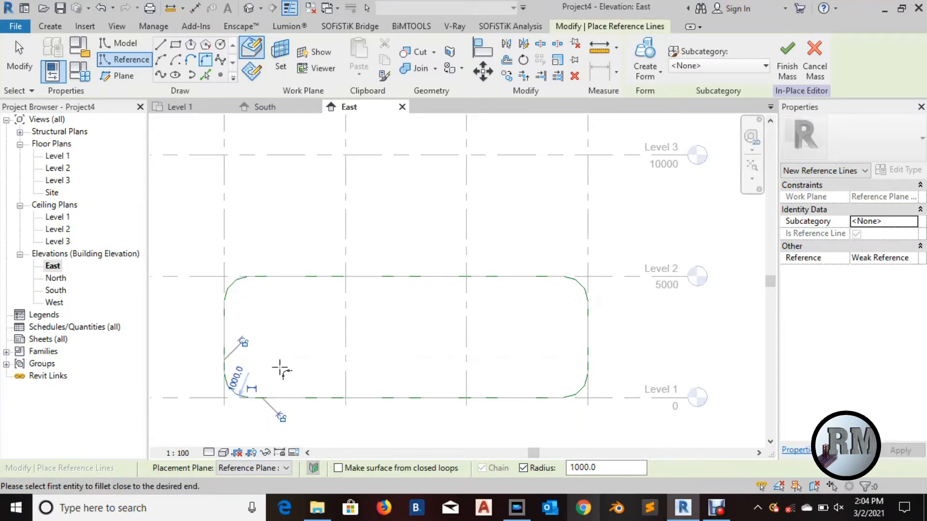
scroll(283, 360, down, 1)
middle_drag(328, 372, 345, 371)
key(Escape)
key(Escape)
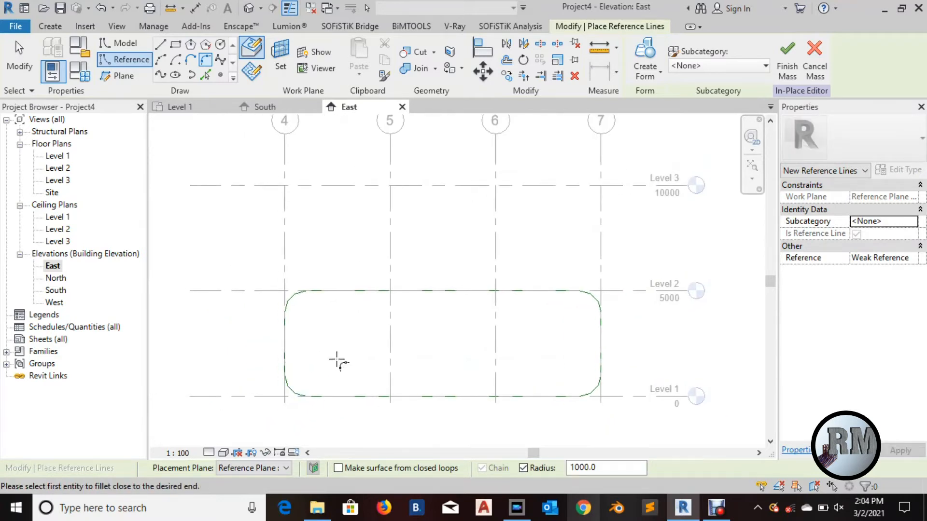
Change the work plane to Reference Plane : B.
scroll(337, 362, up, 1)
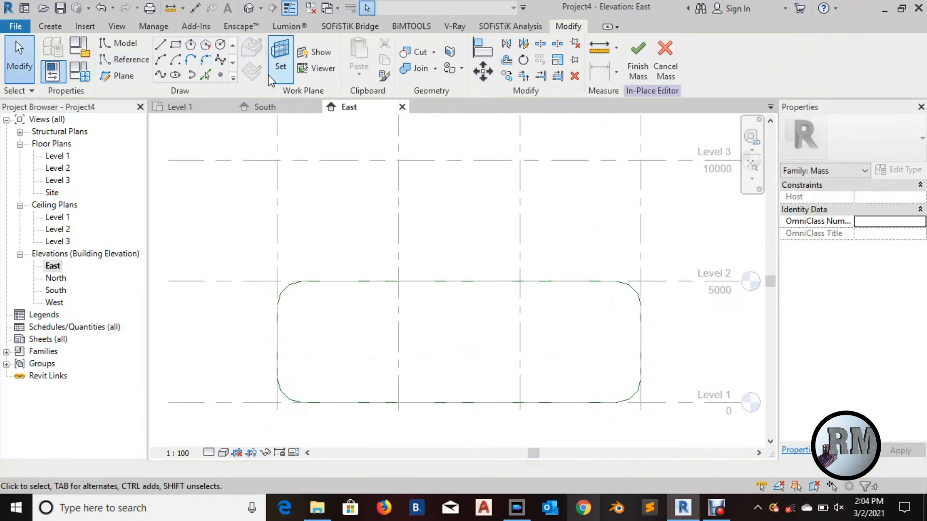
click(279, 57)
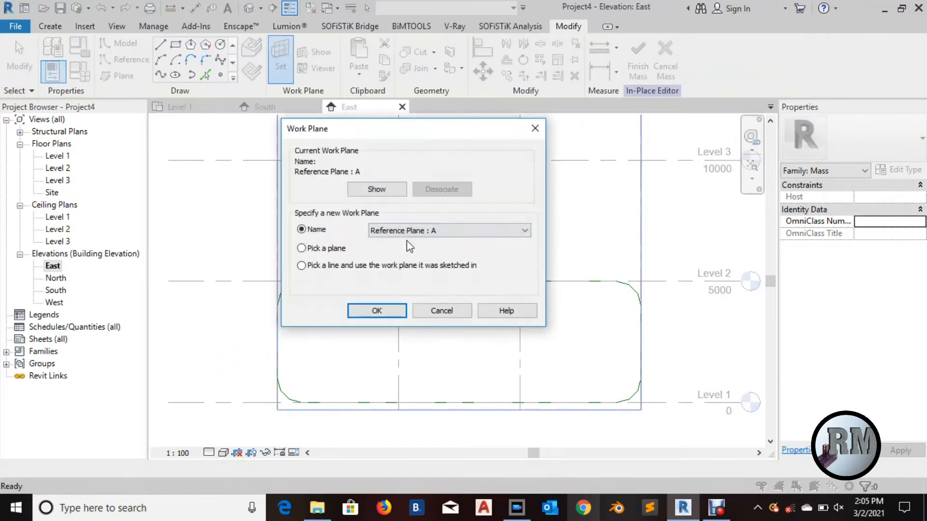
click(404, 230)
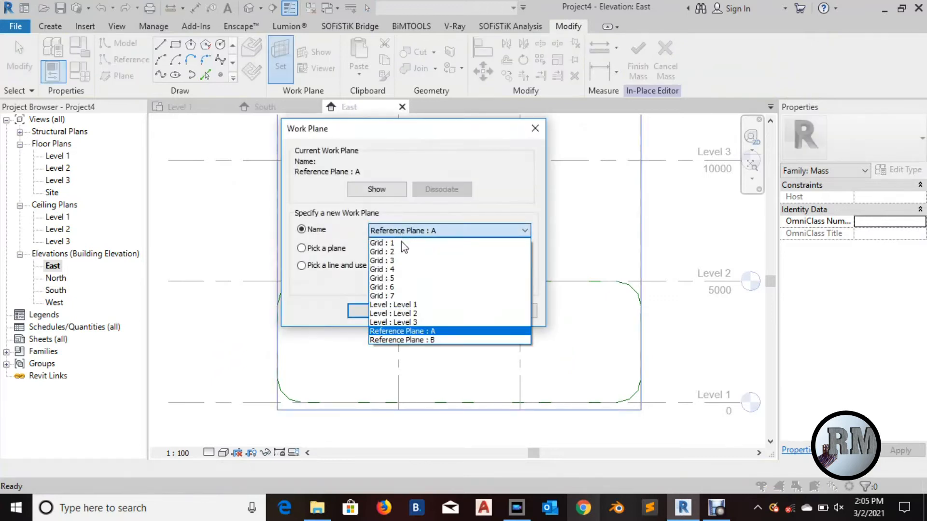
click(420, 340)
click(376, 311)
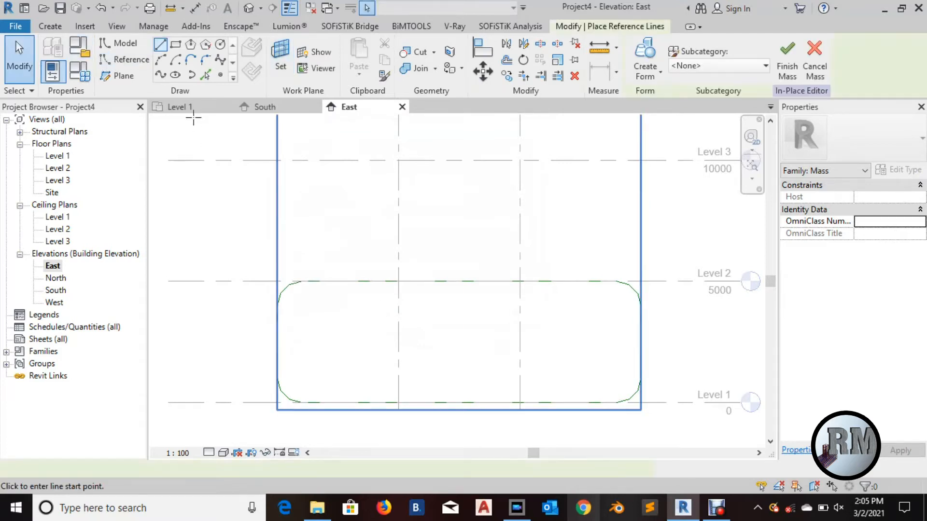
Trace all four edges and four corner arcs of the rounded rectangle as reference lines on plane B with Pick Lines.
click(207, 74)
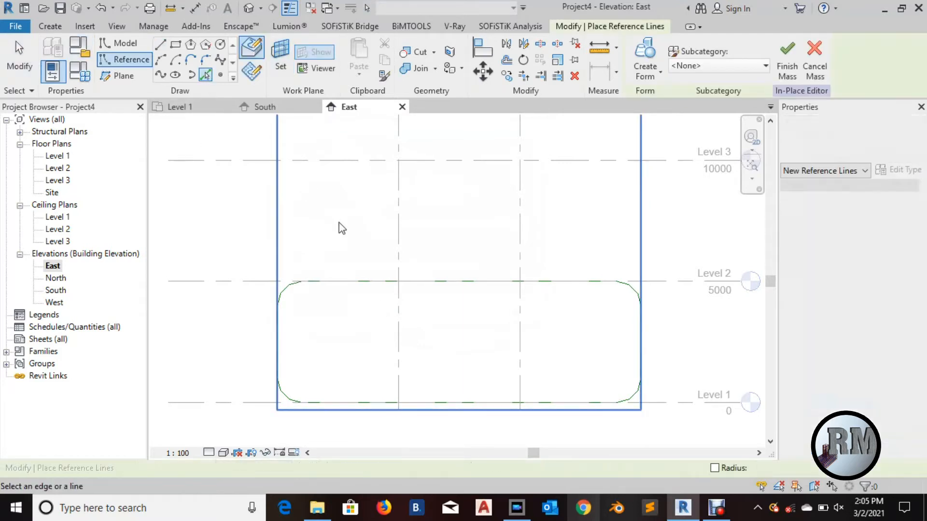
click(354, 280)
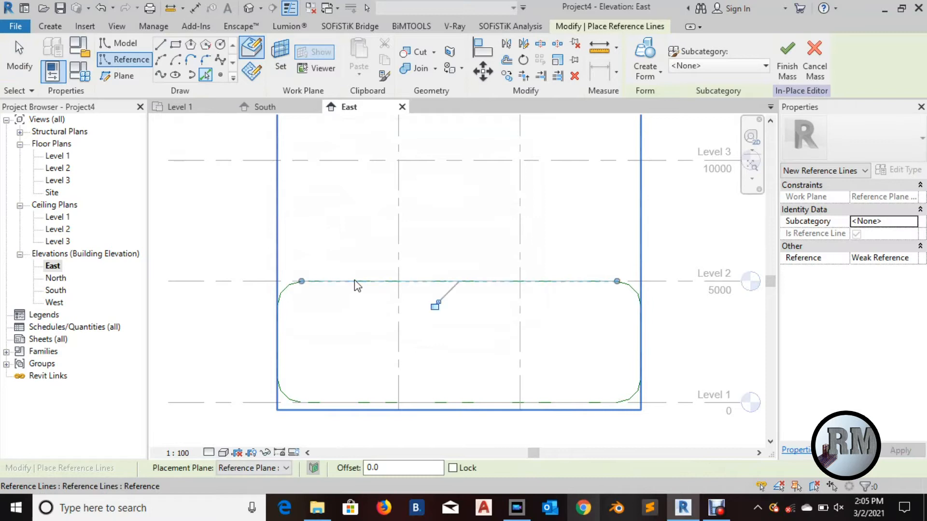
click(284, 294)
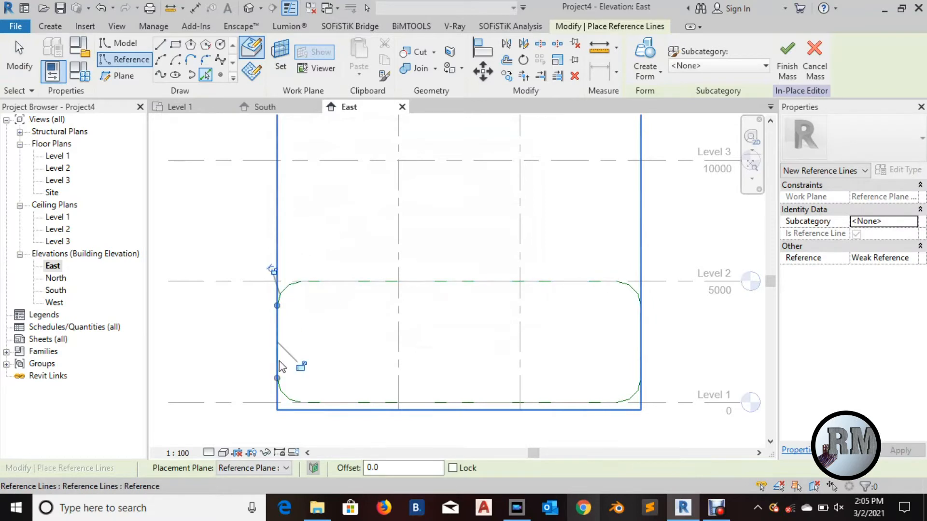
click(284, 393)
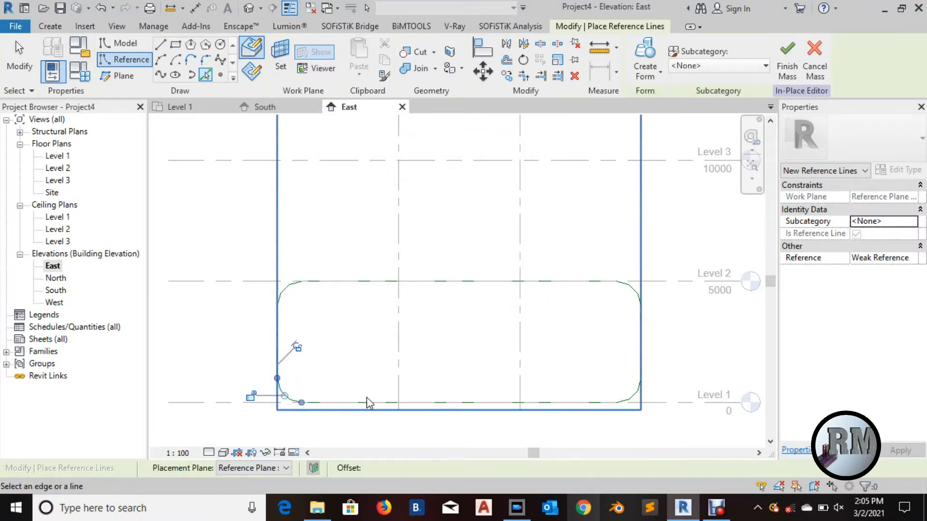
click(478, 403)
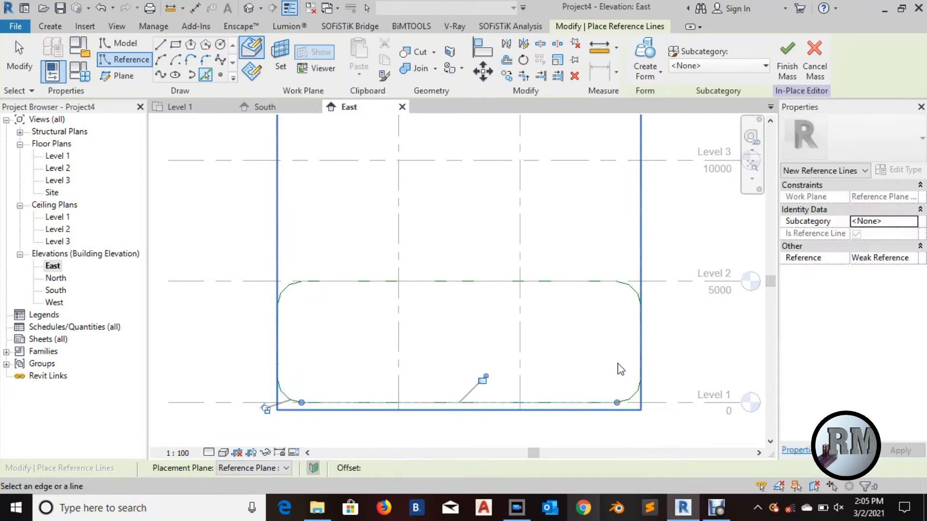
click(634, 401)
click(641, 338)
click(630, 287)
key(Escape)
key(Escape)
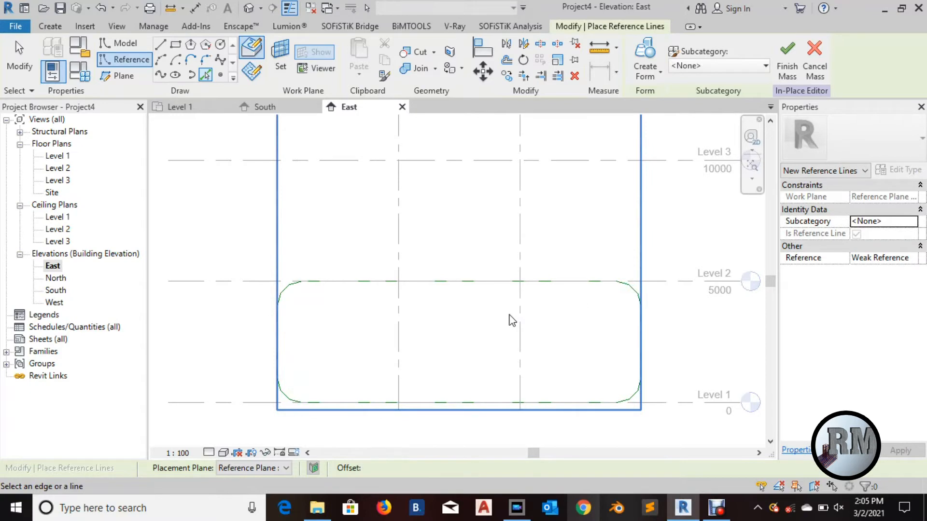
key(Escape)
In the 3D view, select both rounded rectangle profiles and create a form spanning between them.
scroll(503, 317, down, 2)
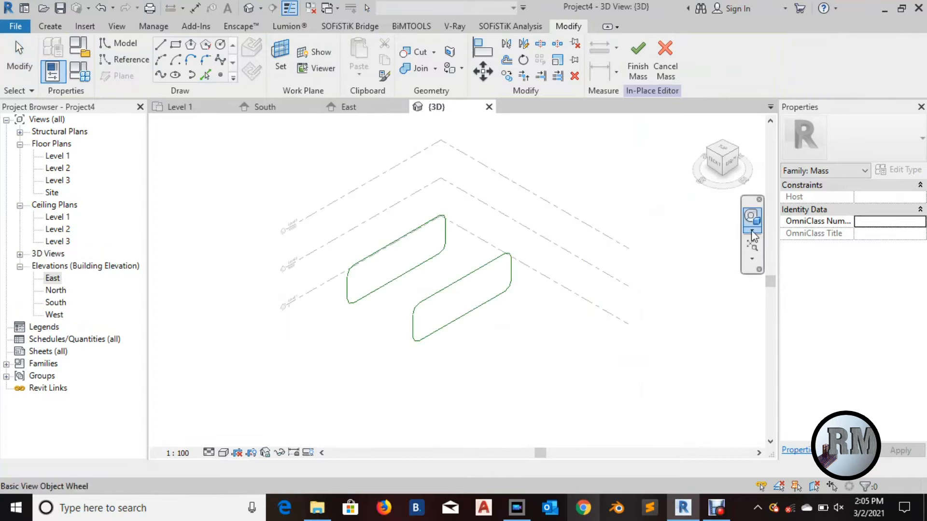
click(752, 230)
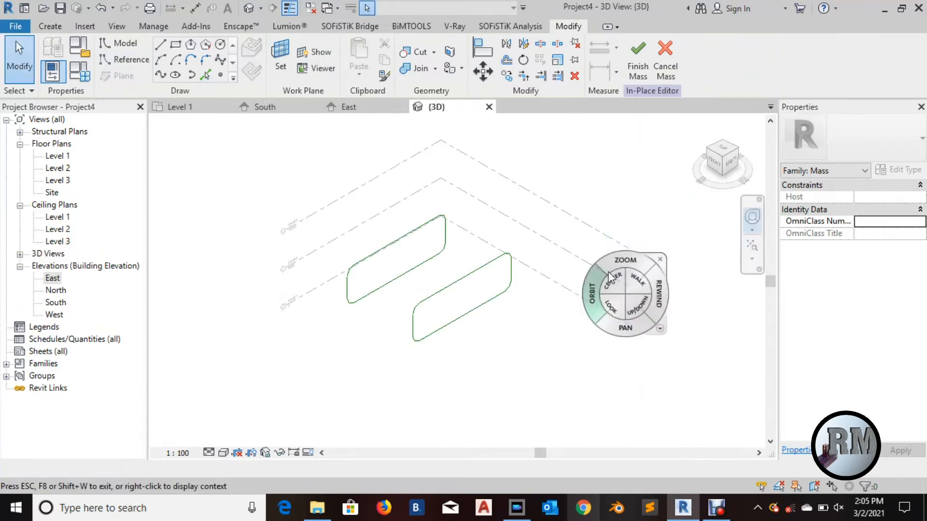
drag(596, 288, 610, 271)
scroll(542, 293, up, 2)
middle_drag(547, 310, 595, 309)
click(466, 286)
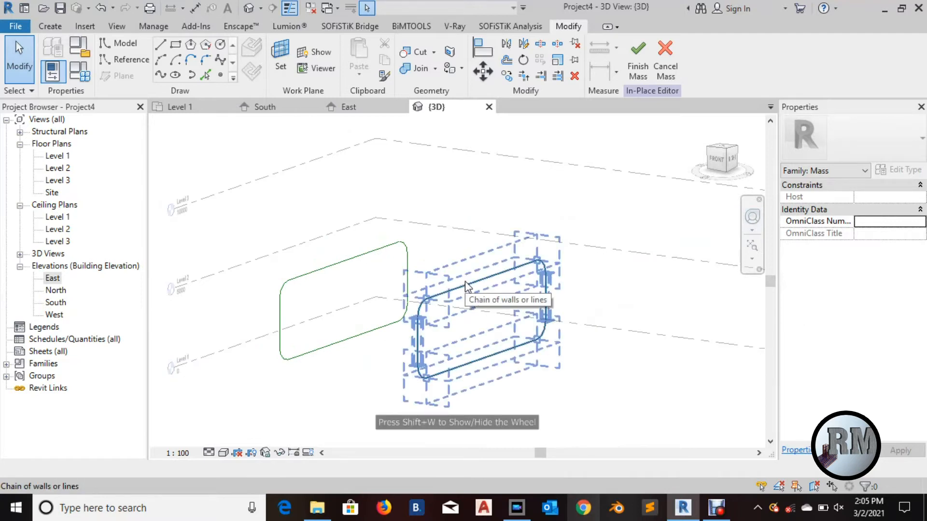
ctrl+click(330, 266)
click(645, 61)
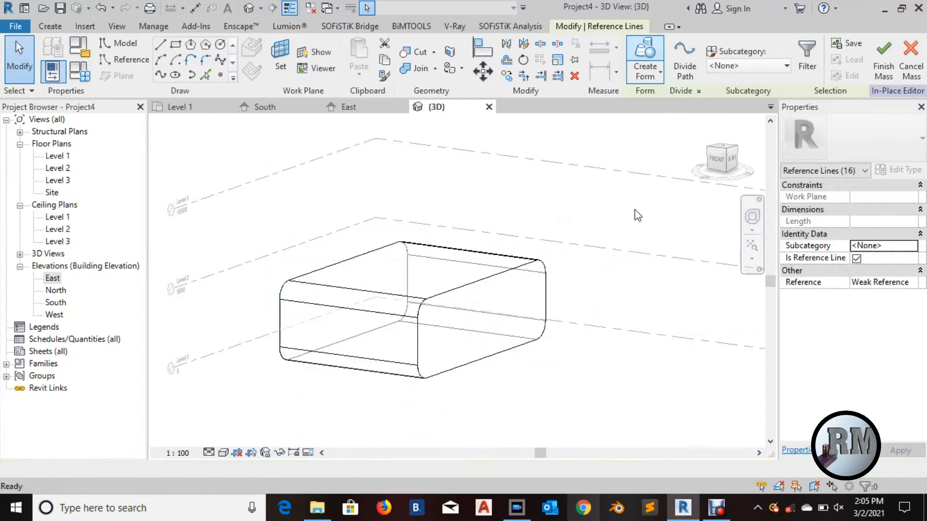
click(753, 218)
drag(680, 251, 655, 261)
key(Escape)
middle_drag(468, 182, 381, 188)
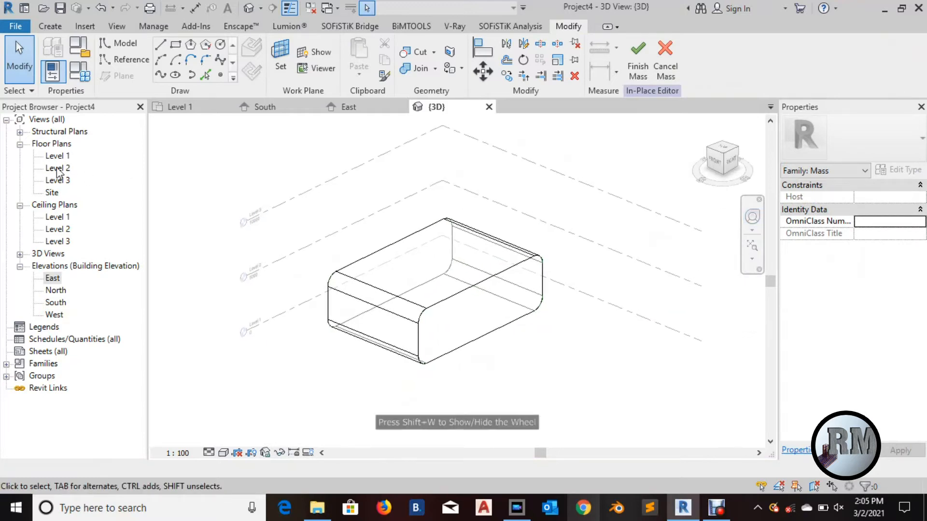
In the Level 2 floor plan, place a reference plane offset 1000 from grid 4 on the side facing grid 5.
double_click(59, 168)
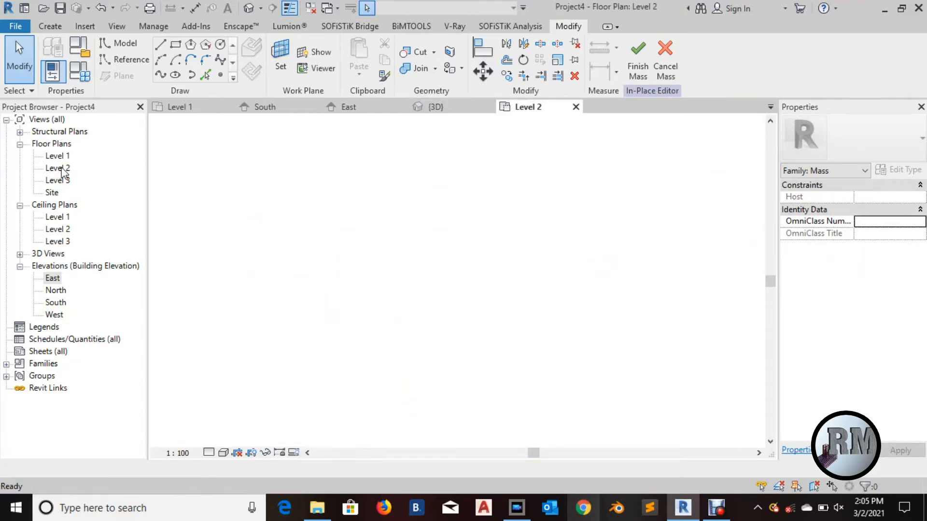
scroll(438, 278, up, 4)
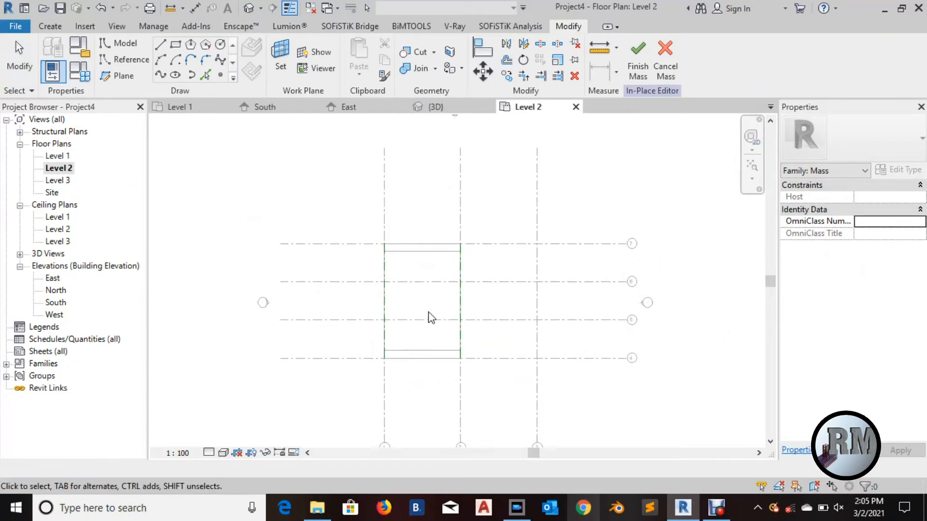
scroll(427, 310, up, 1)
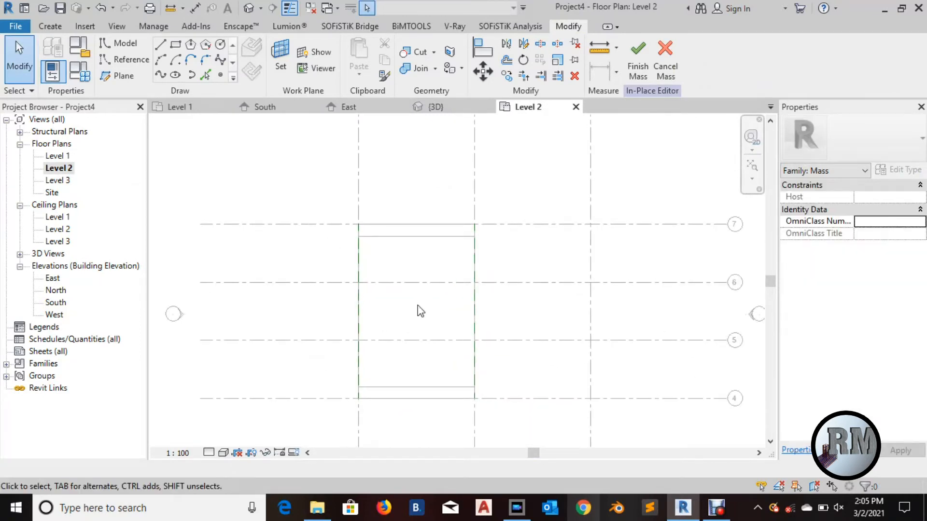
click(123, 76)
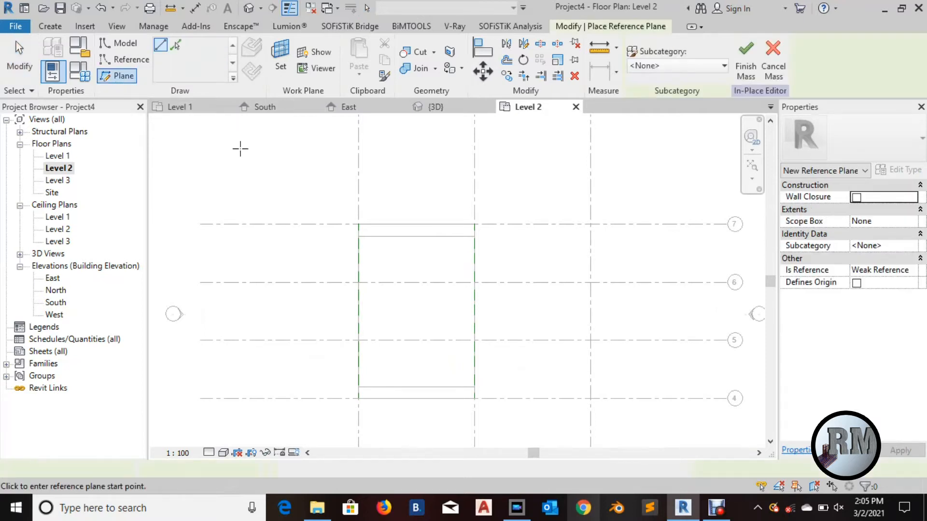
click(175, 45)
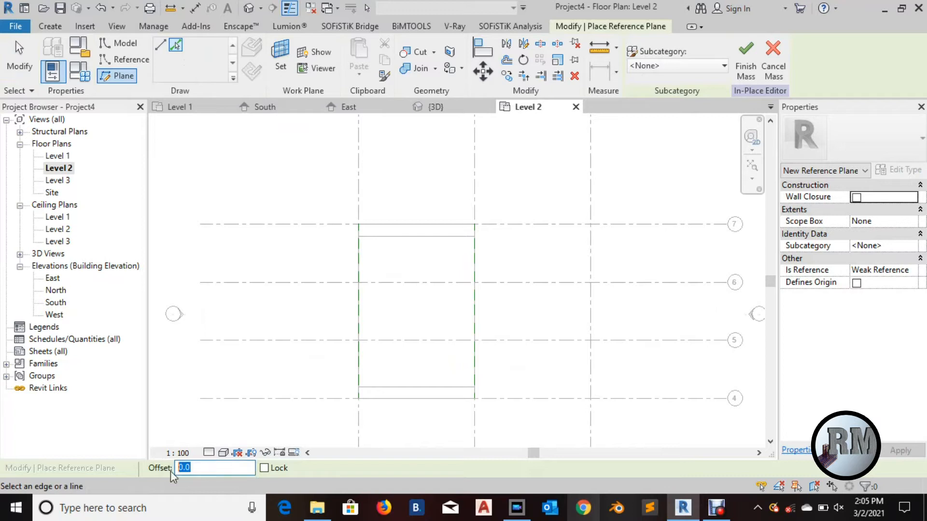
click(193, 474)
text(100)
click(502, 399)
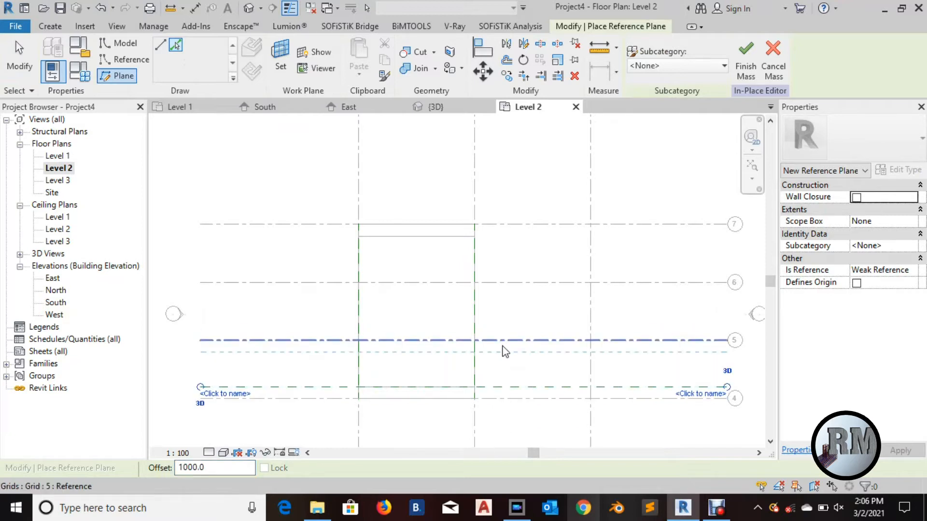
Place reference planes at the same 1000 offset on both sides of grids 5 and 6 and on the inner side of grid 7.
click(503, 344)
click(503, 337)
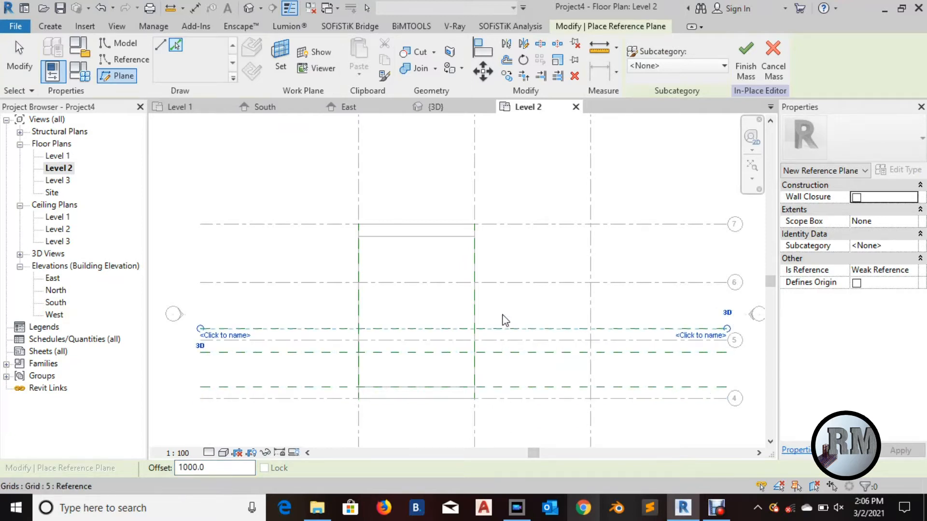
click(506, 286)
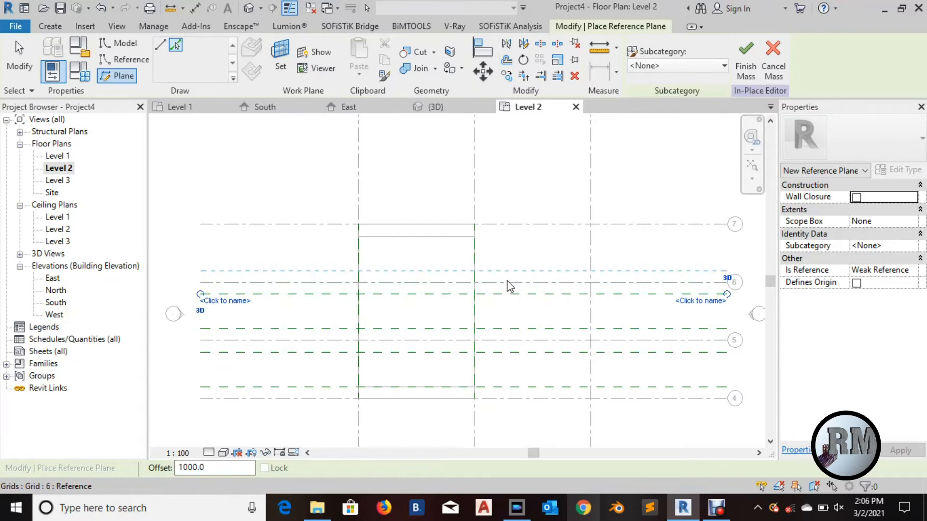
click(508, 283)
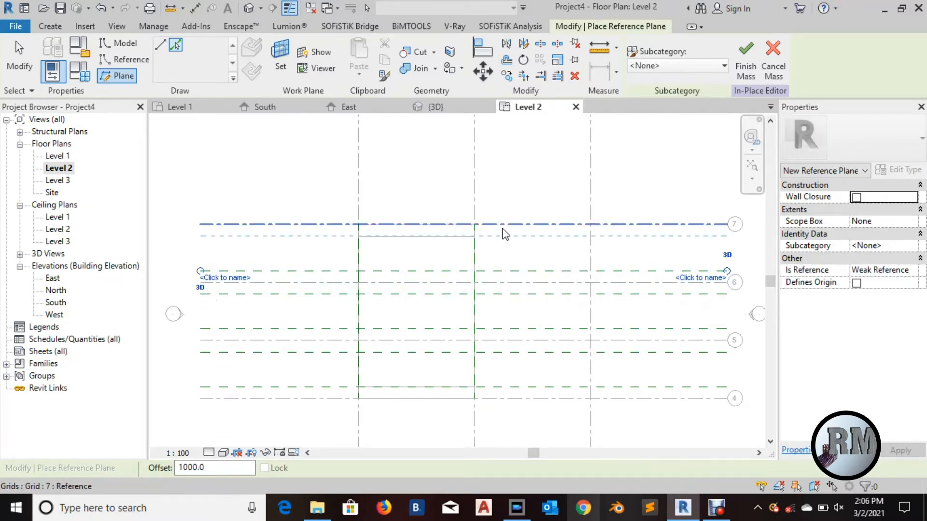
click(505, 234)
key(Escape)
key(Escape)
middle_drag(526, 196, 421, 199)
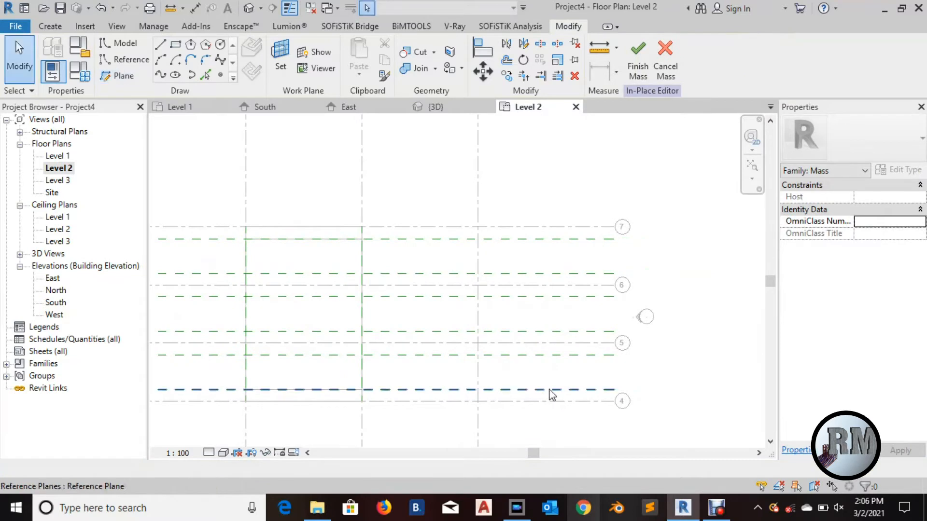
Name the reference plane beside grid 4 as 1 and the one between grids 4 and 5 beside grid 5 as 2.
click(609, 405)
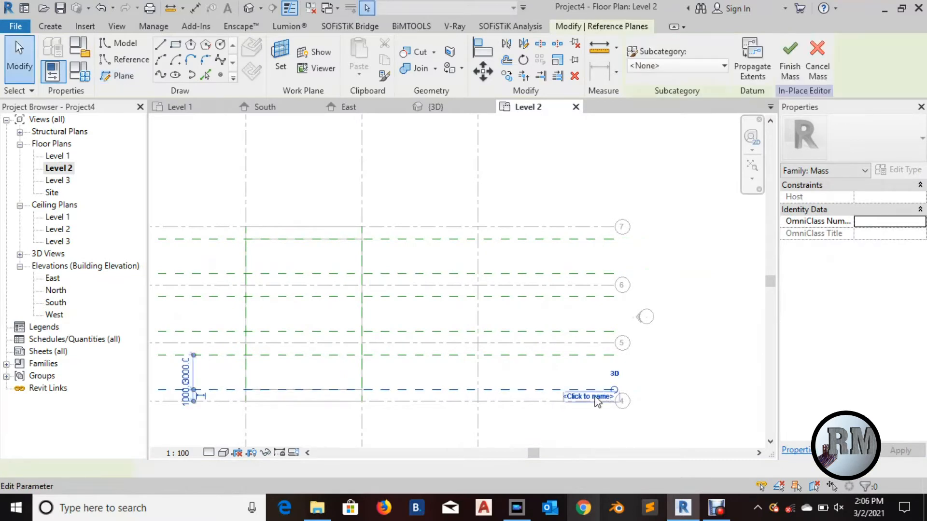
text(1)
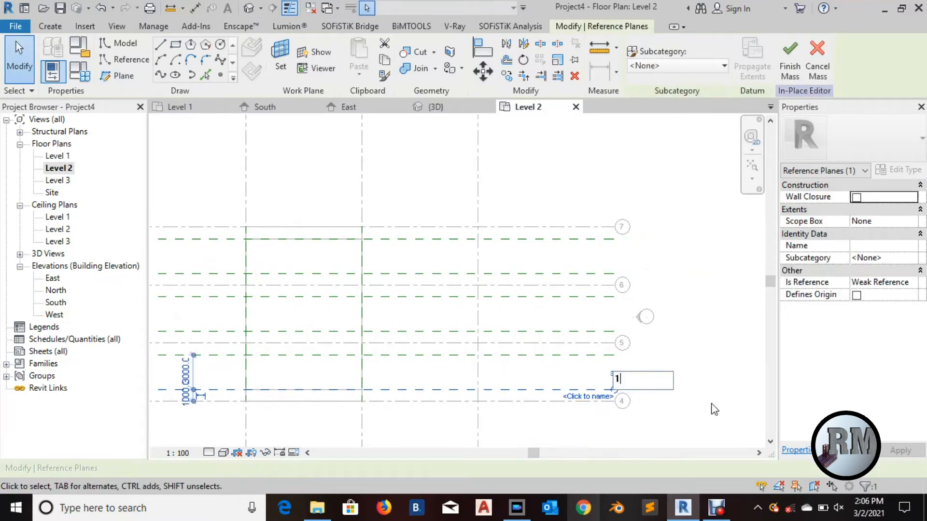
click(597, 360)
click(638, 354)
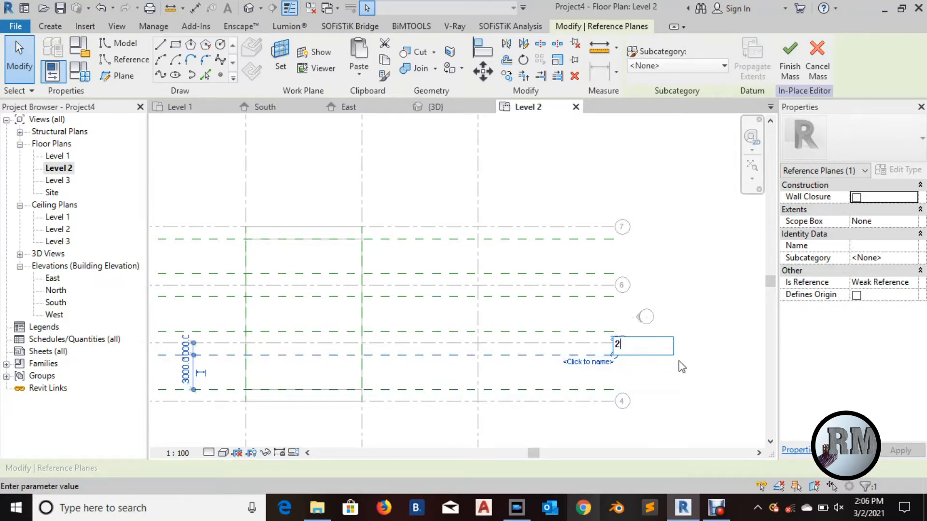
text(2)
key(Return)
Name the two reference planes between grids 5 and 6 as 3 and 4, starting from the one beside grid 5.
click(596, 332)
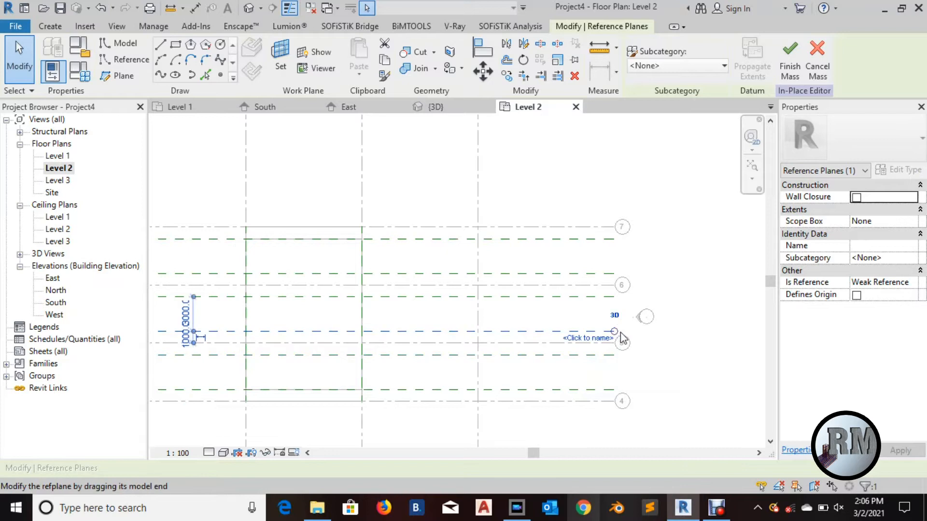
click(587, 339)
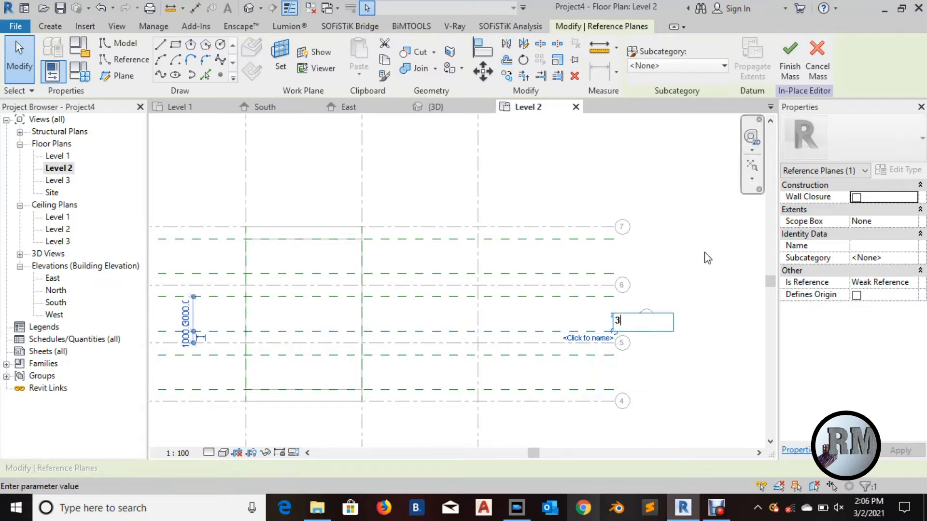
key(Return)
click(576, 298)
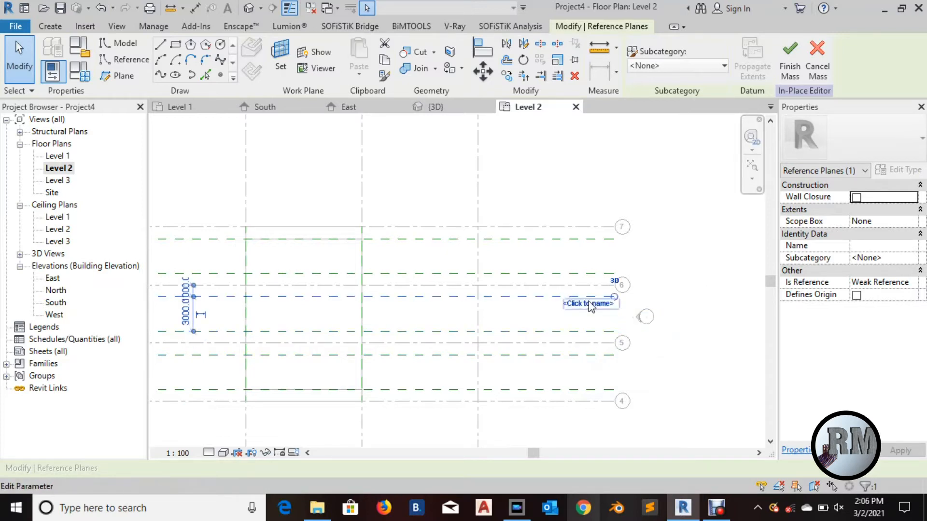
click(588, 303)
text(4)
key(Return)
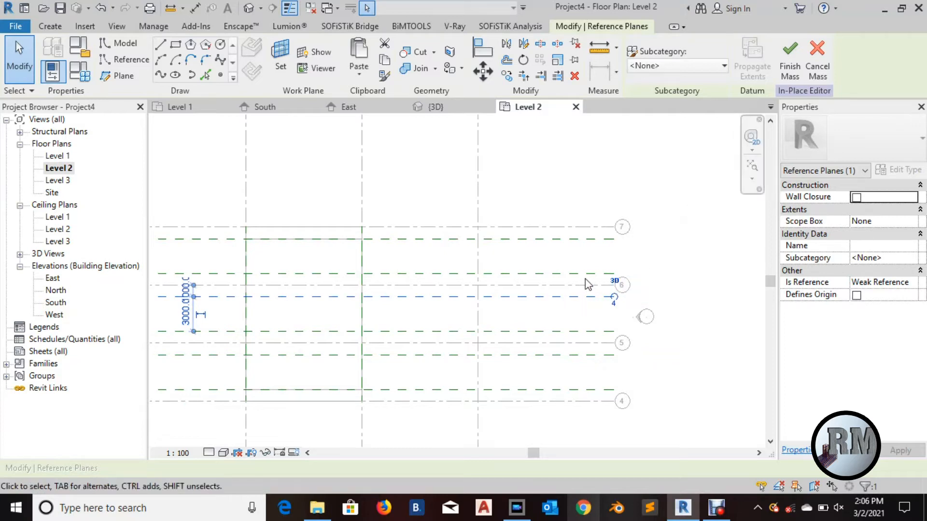
Name the two reference planes between grids 6 and 7 as 5 and 6, starting from the one beside grid 6.
click(614, 289)
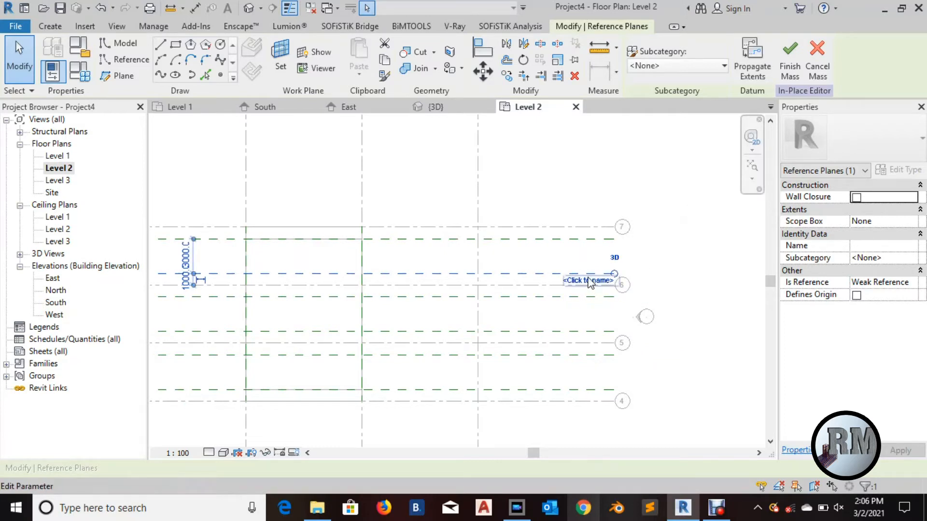
click(588, 280)
click(590, 239)
click(589, 248)
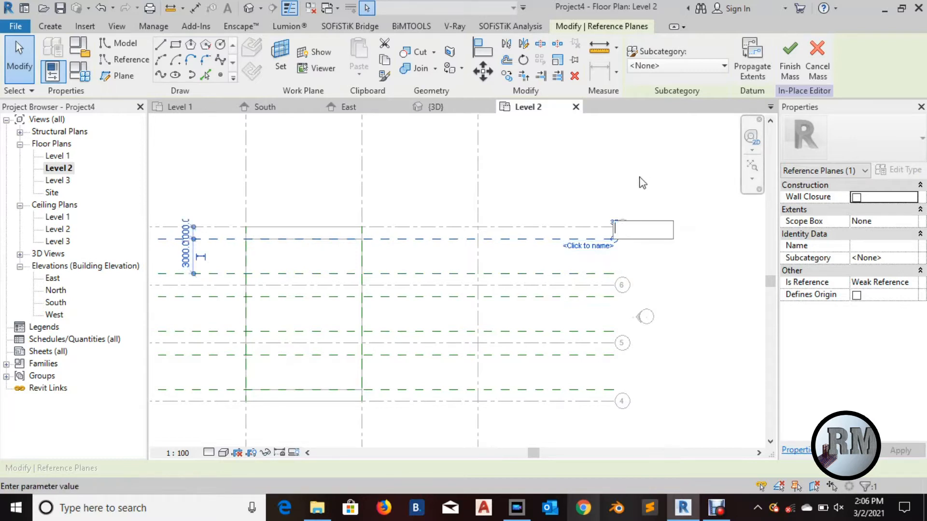
text(6)
key(Return)
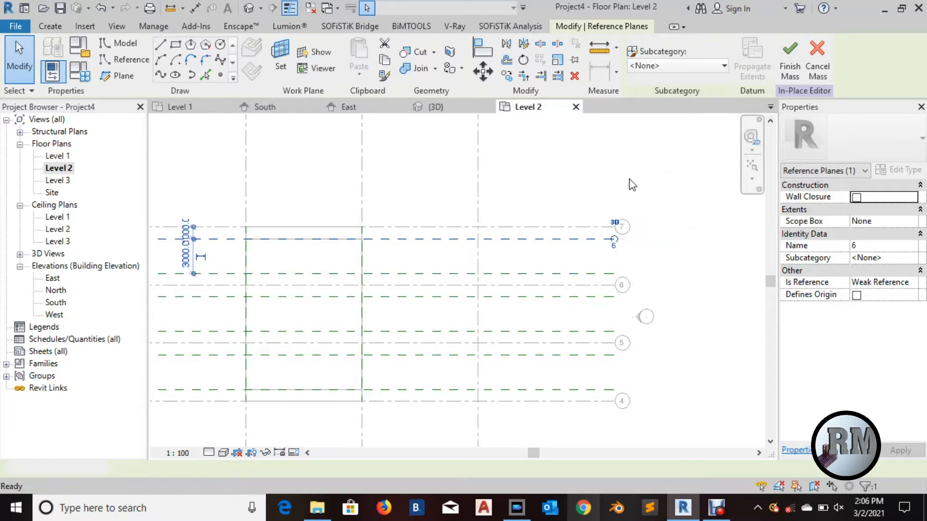
key(Escape)
Open the South elevation and set the work plane to Reference Plane : 1.
scroll(631, 184, down, 2)
middle_drag(605, 189, 608, 196)
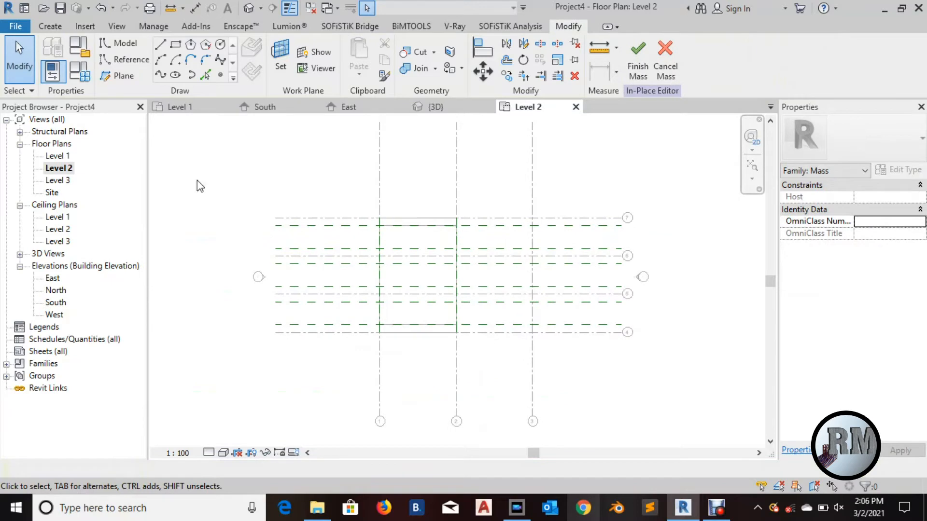
double_click(54, 303)
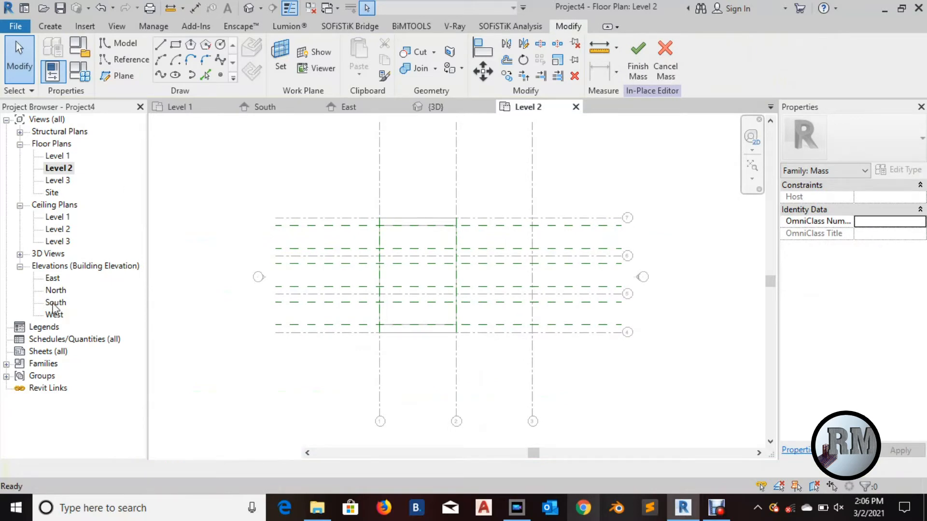
scroll(378, 298, up, 1)
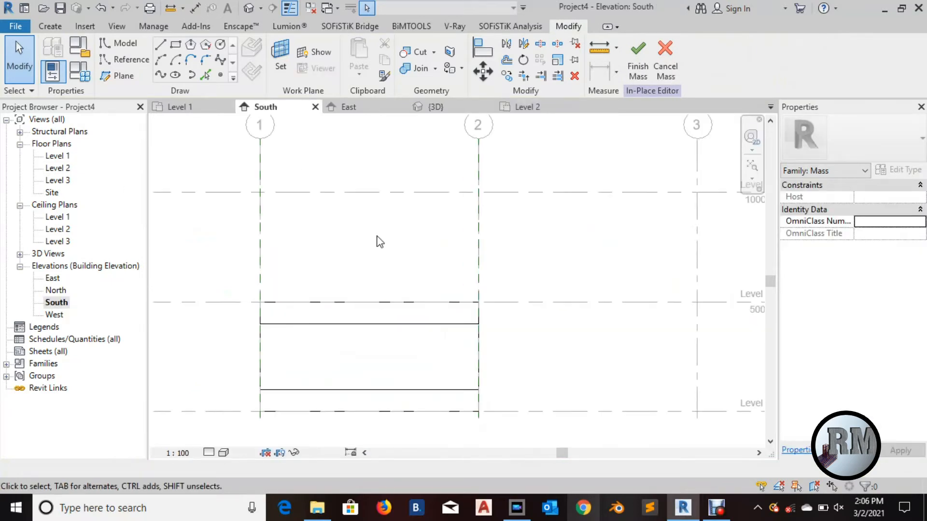
middle_drag(387, 245, 336, 251)
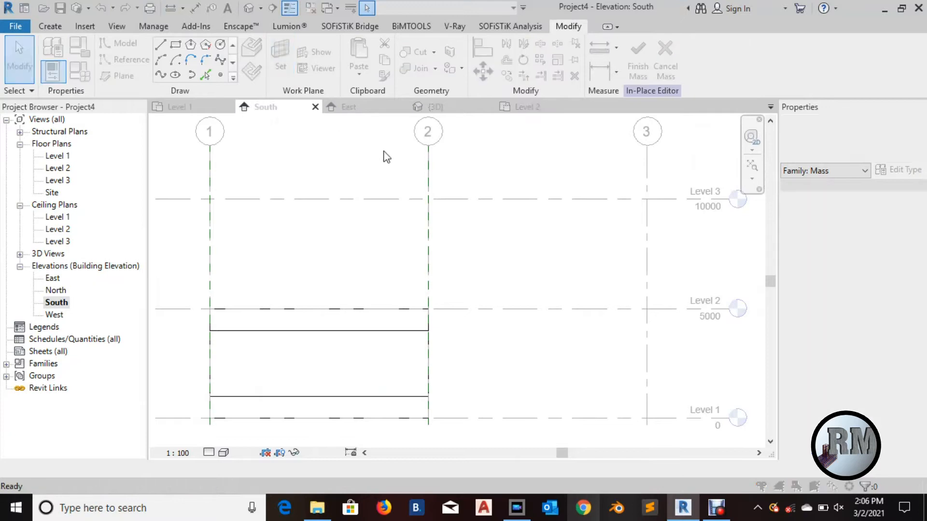
click(398, 235)
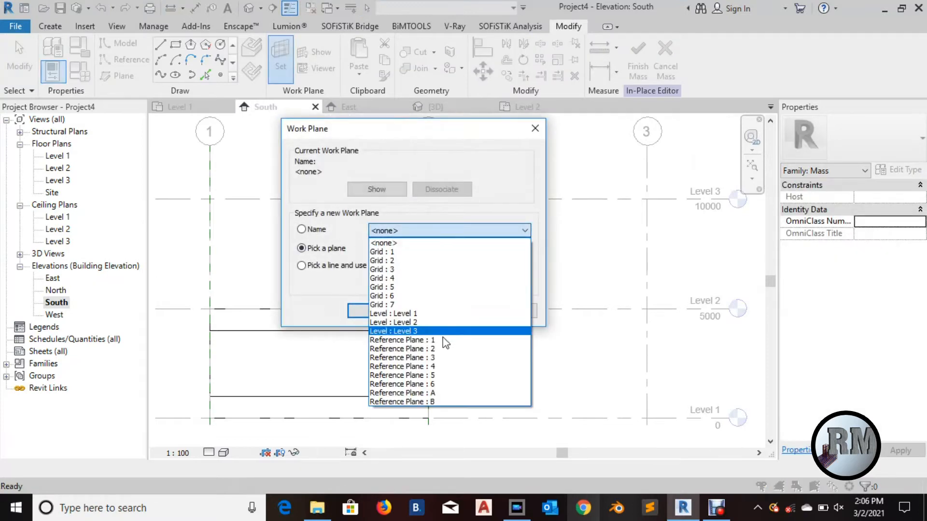
click(406, 339)
click(374, 310)
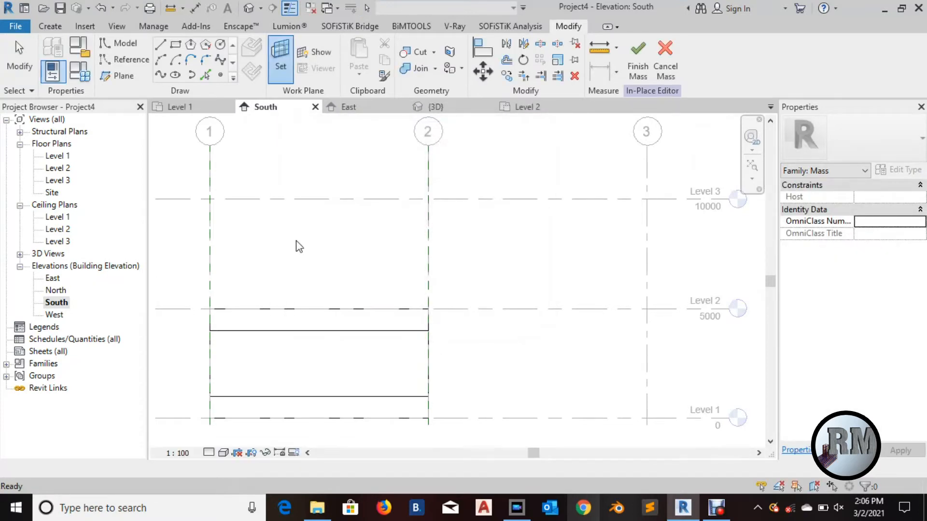
Draw a reference line rectangle from grid 1 at Level 3 to grid 3 at Level 2.
click(119, 65)
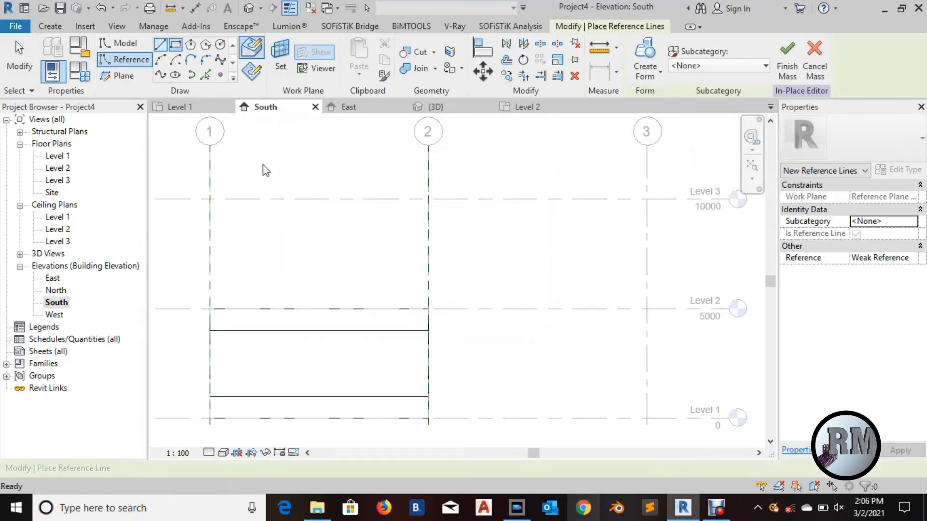
click(209, 199)
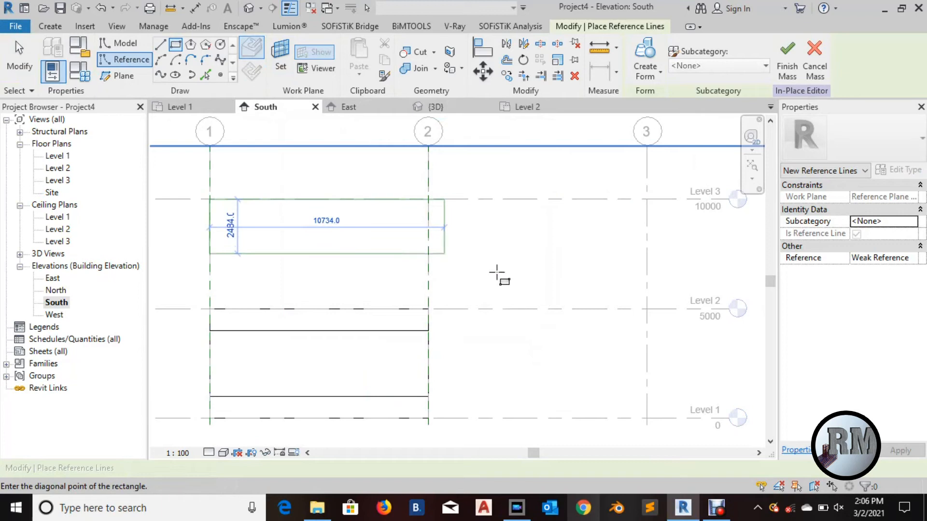
click(647, 309)
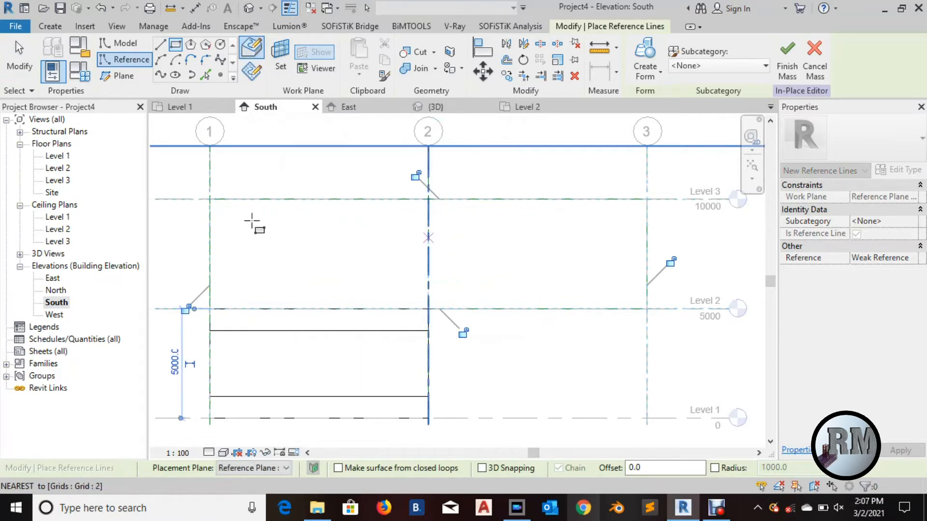
Fillet all four corners of the upper reference rectangle with a 1000 radius.
click(205, 59)
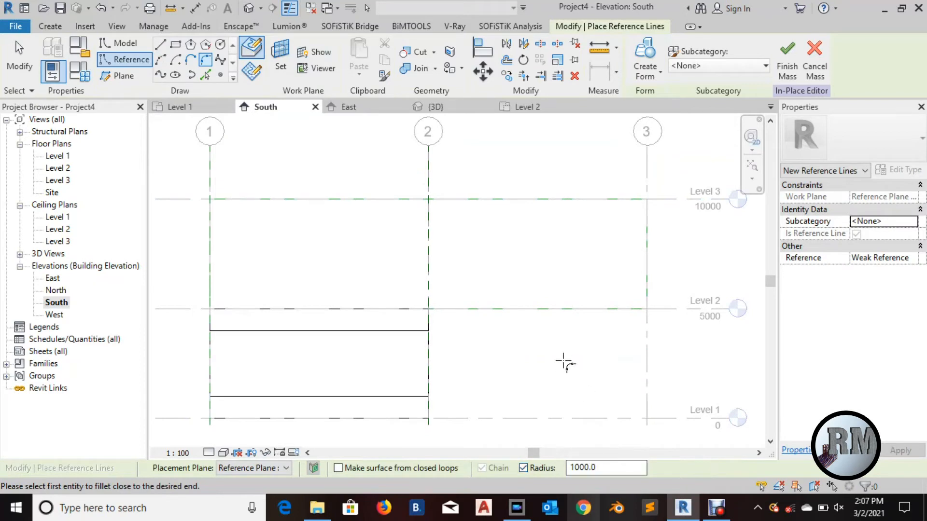
click(623, 308)
click(648, 260)
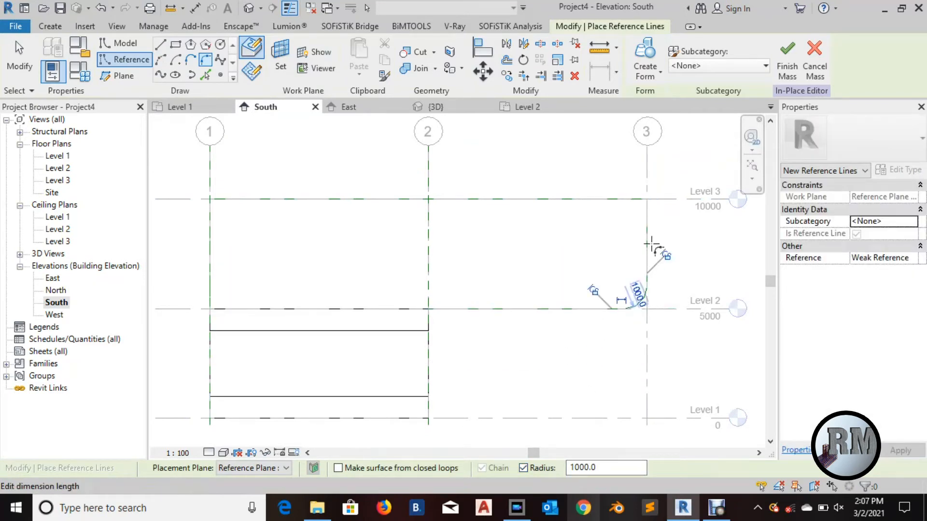
click(612, 199)
click(220, 199)
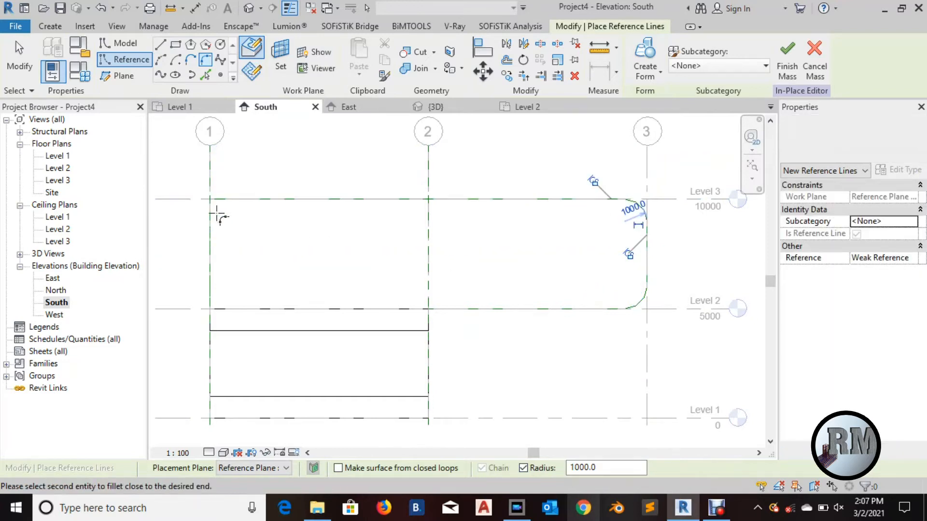
click(226, 296)
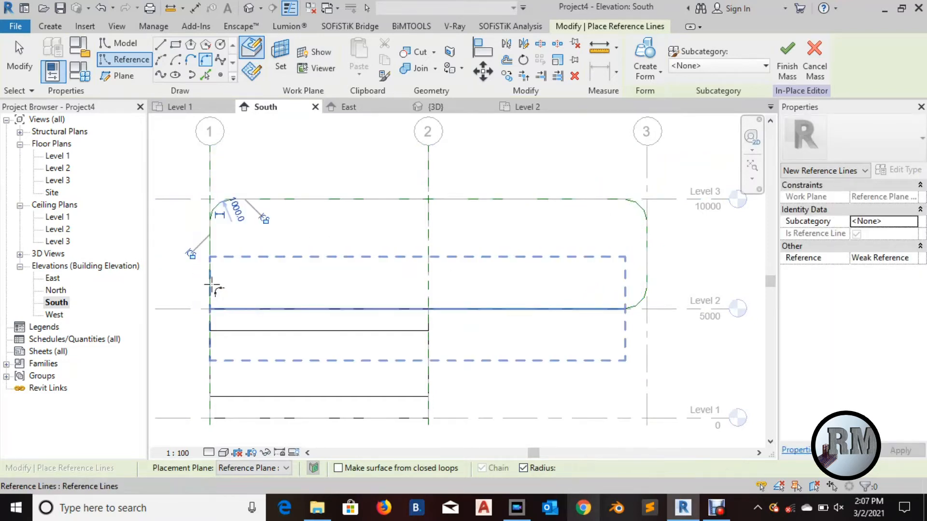
click(229, 283)
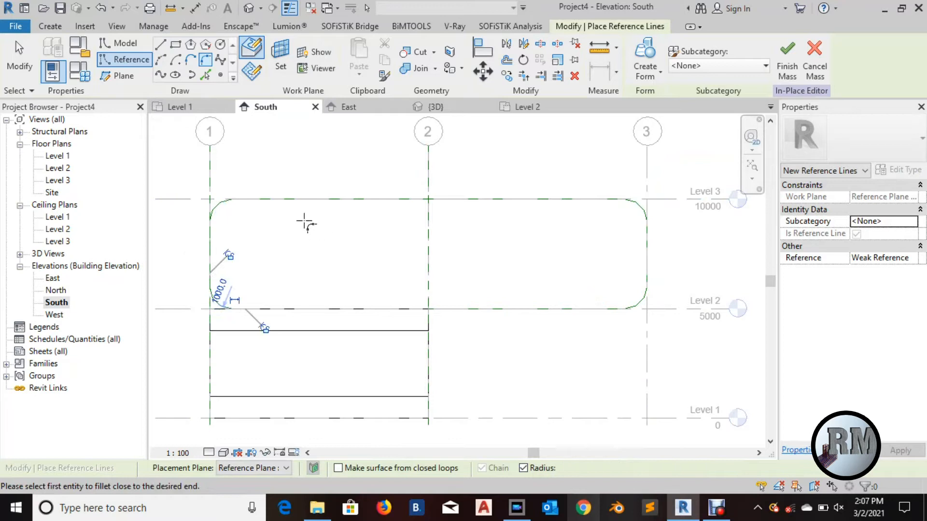
Finish the corner fillets and set the work plane to Reference Plane : 2.
key(Escape)
key(Escape)
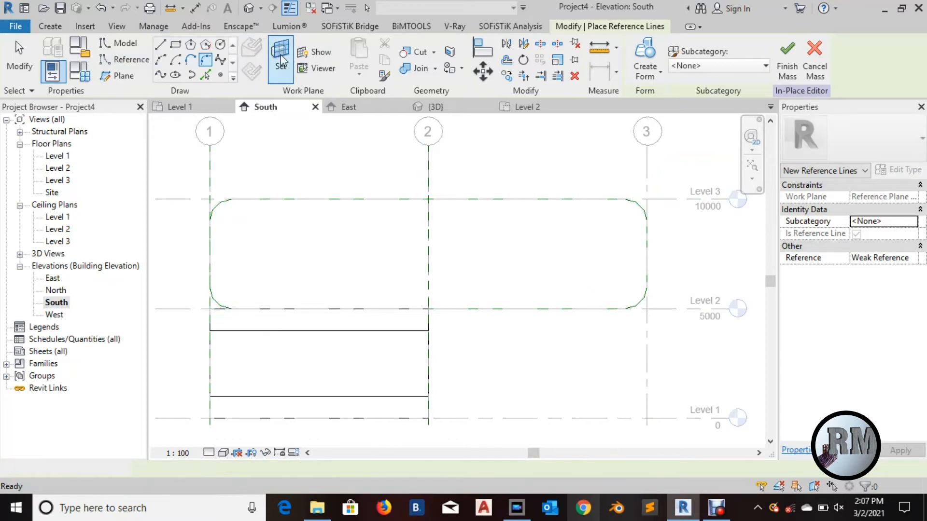
click(282, 61)
click(460, 231)
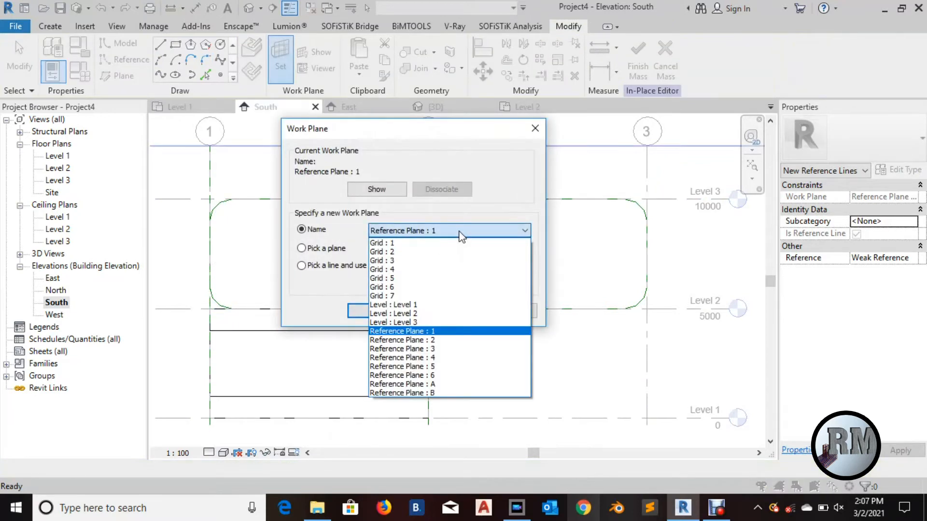
click(424, 339)
click(377, 310)
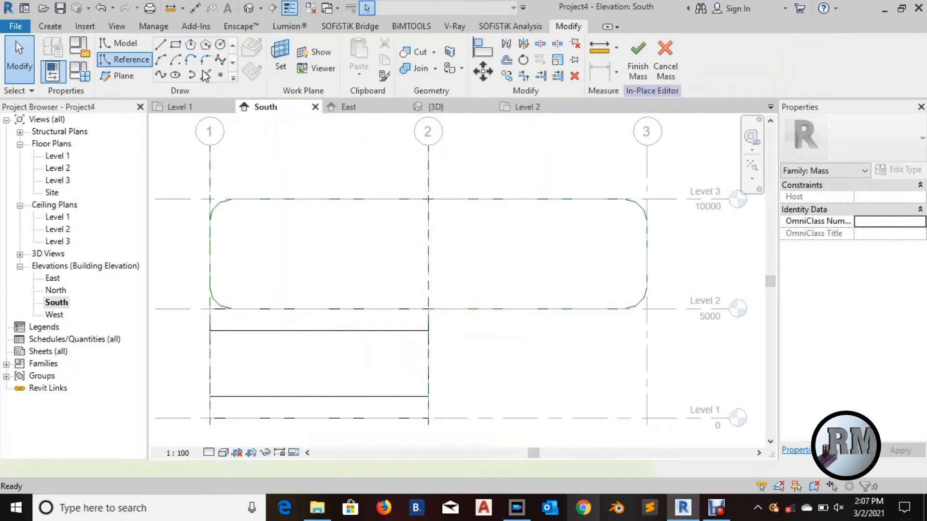
Copy the upper rounded rectangle onto Reference Plane : 2 by picking its edges and corner arcs as reference lines.
click(205, 75)
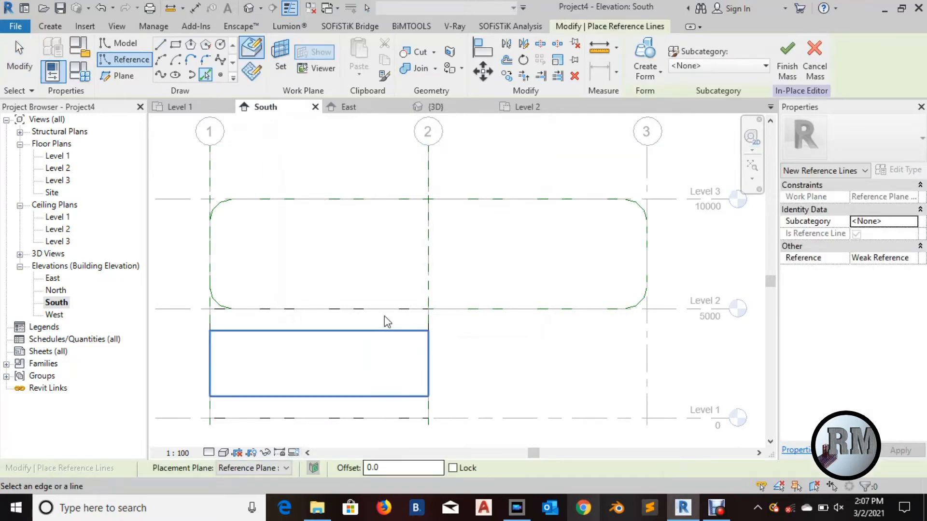
click(217, 205)
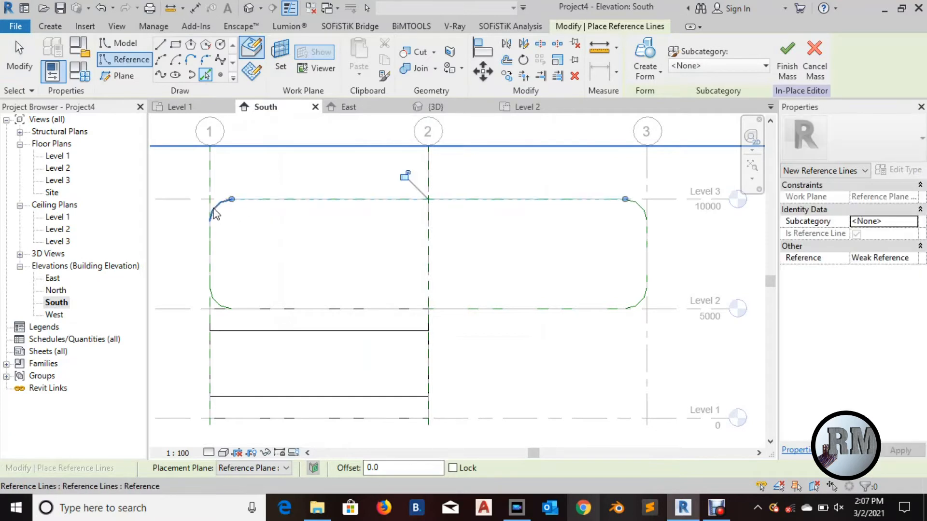
click(231, 296)
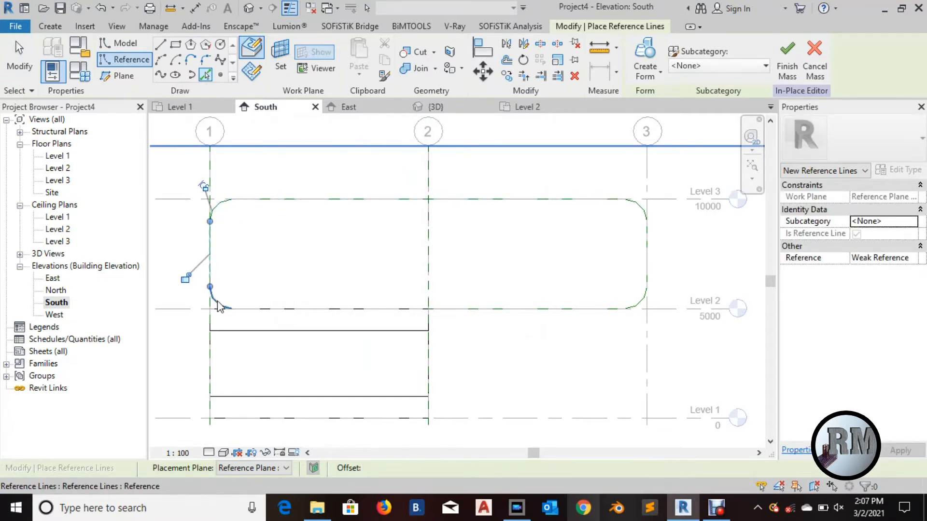
click(217, 301)
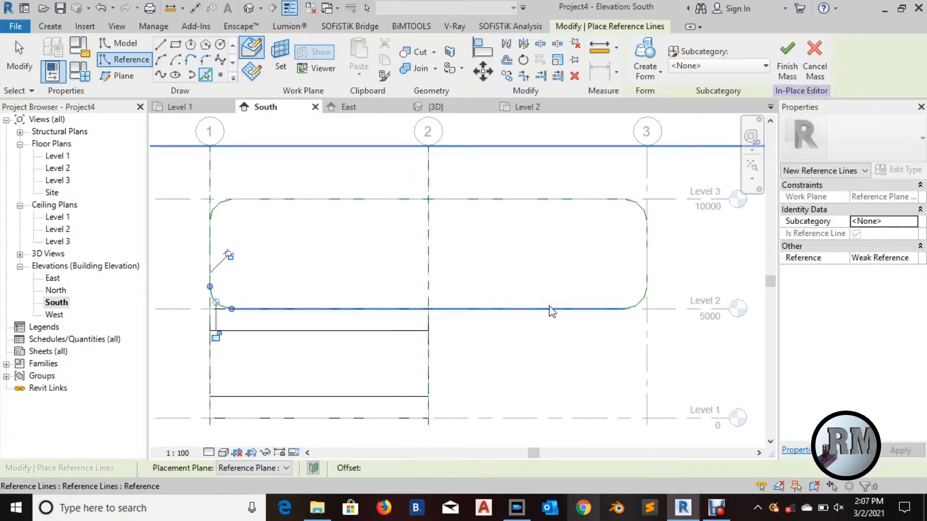
click(618, 309)
click(641, 298)
click(648, 263)
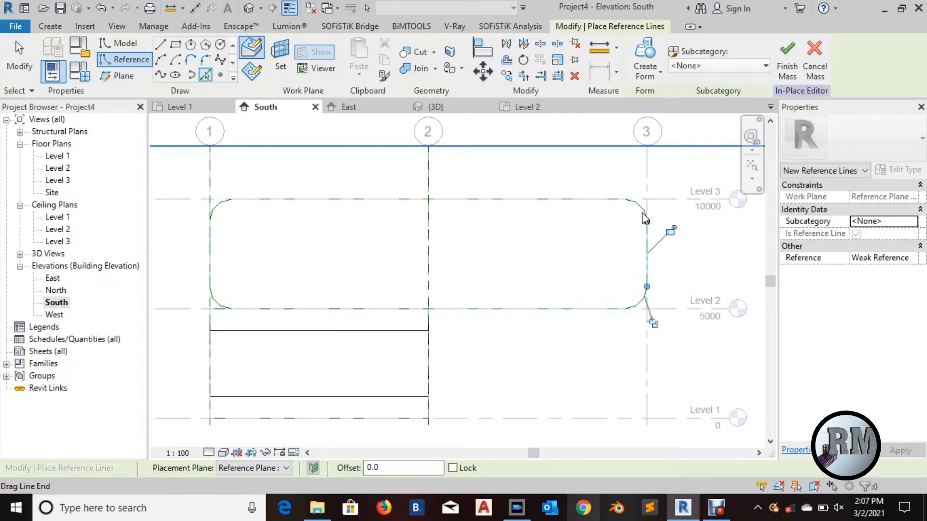
click(642, 210)
key(Escape)
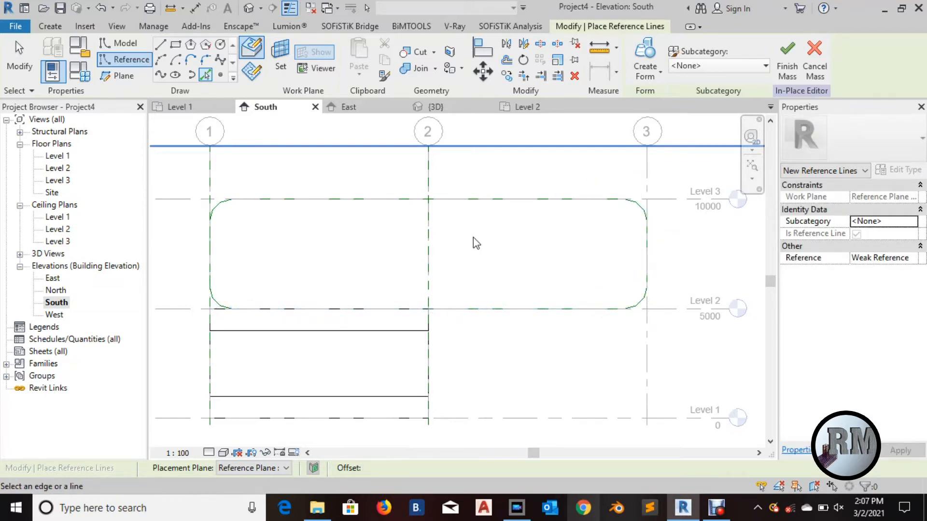
key(Escape)
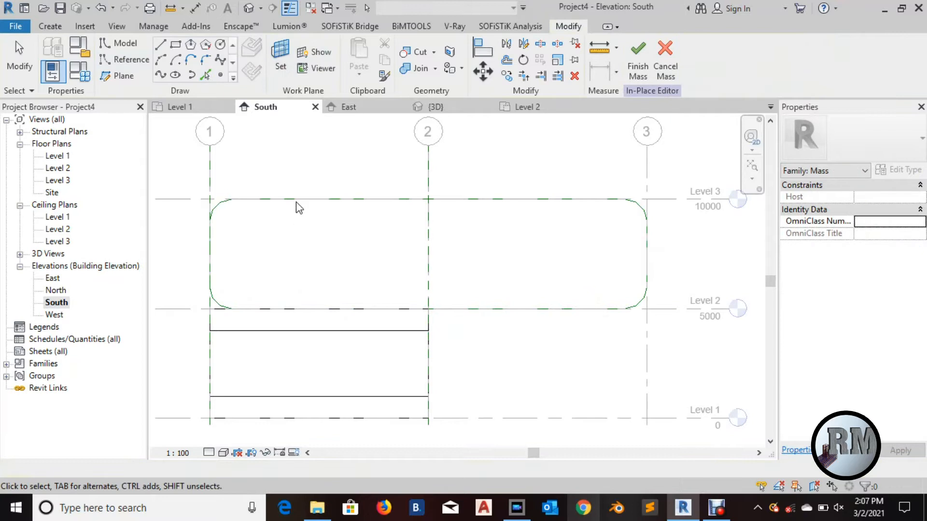
Set the work plane to Reference Plane : 3.
click(280, 64)
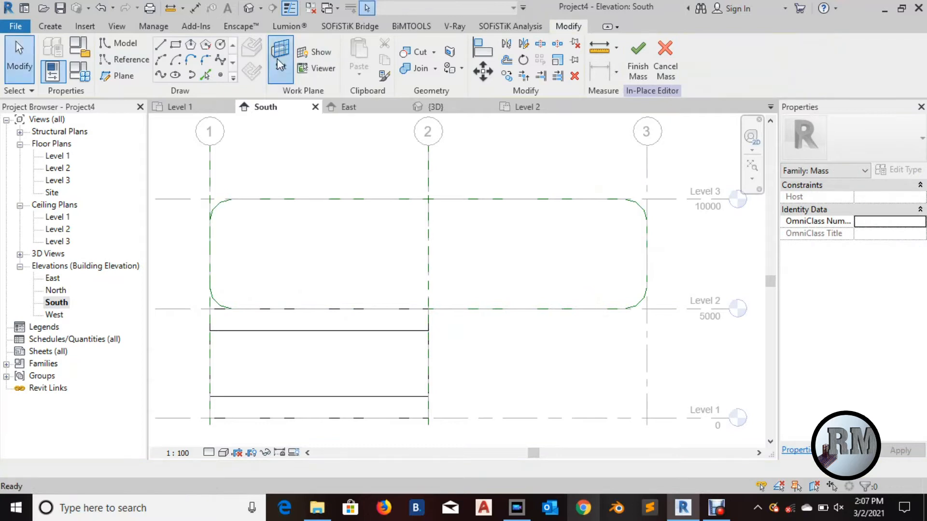
click(442, 231)
scroll(436, 333, up, 2)
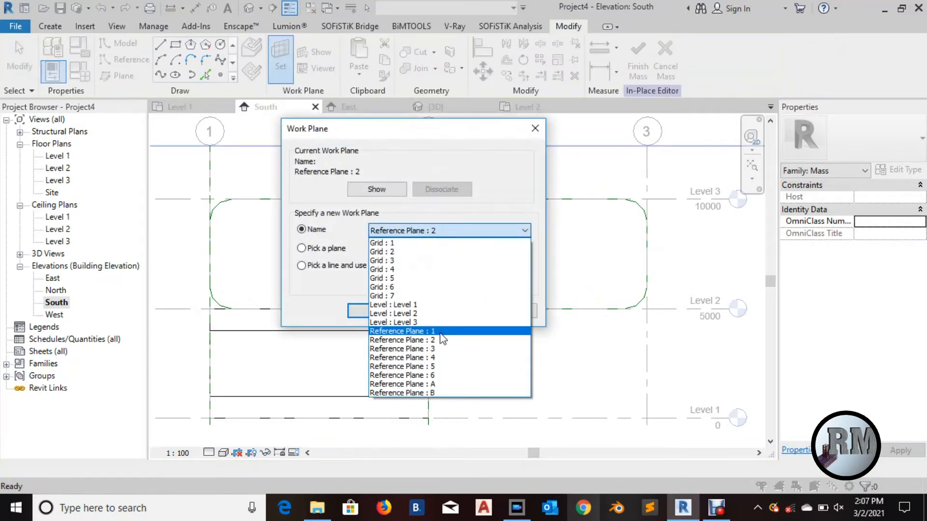
click(425, 338)
click(373, 312)
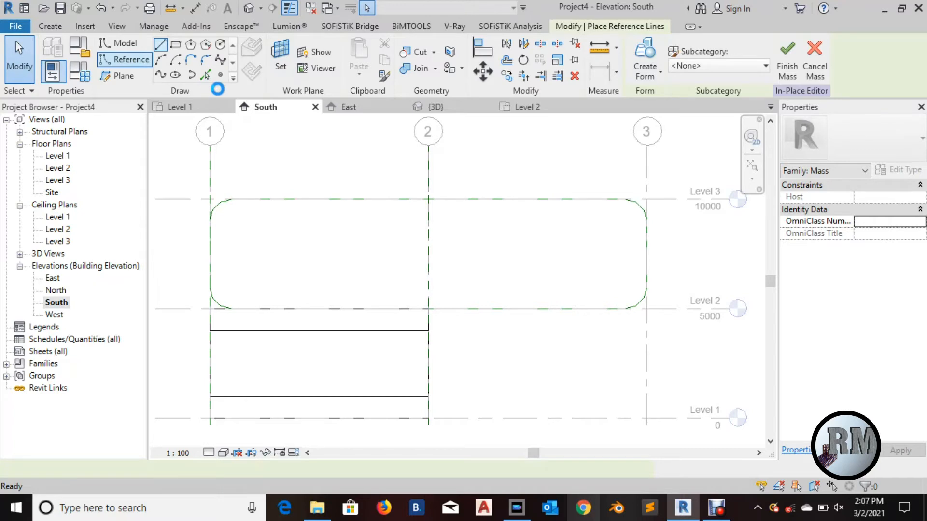
Copy the upper rounded rectangle onto Reference Plane : 3 by picking its edges and corner arcs as reference lines.
click(206, 74)
click(333, 200)
click(213, 214)
click(211, 252)
click(214, 301)
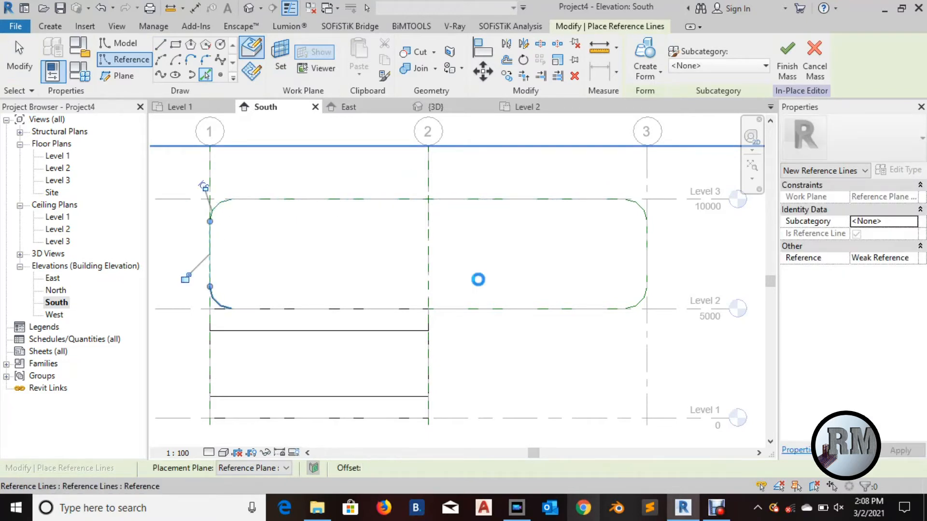
click(553, 308)
click(641, 289)
click(647, 253)
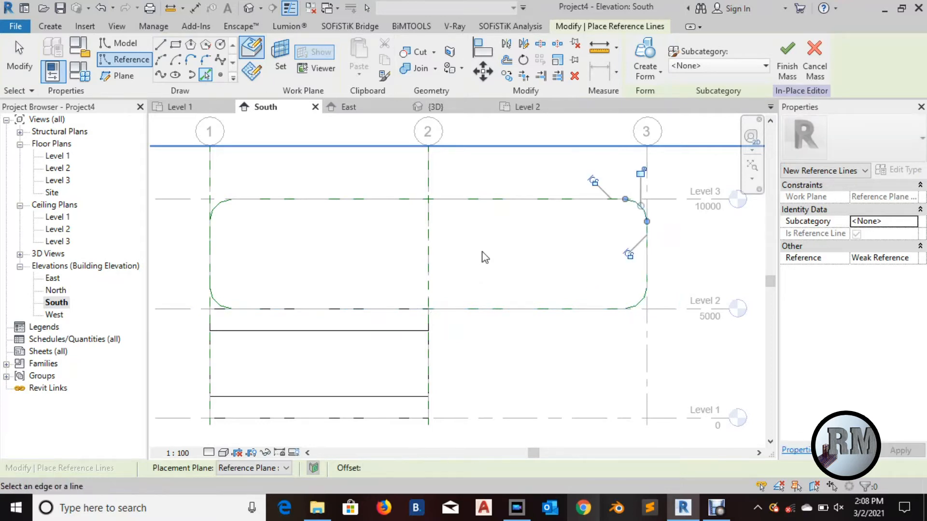
key(Escape)
key(Escape)
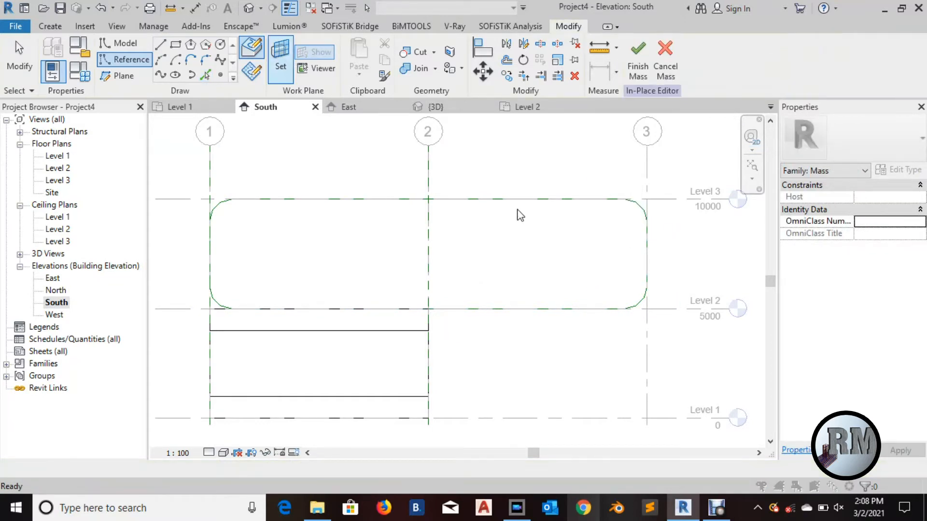
Set the work plane to Reference Plane : 4.
click(476, 230)
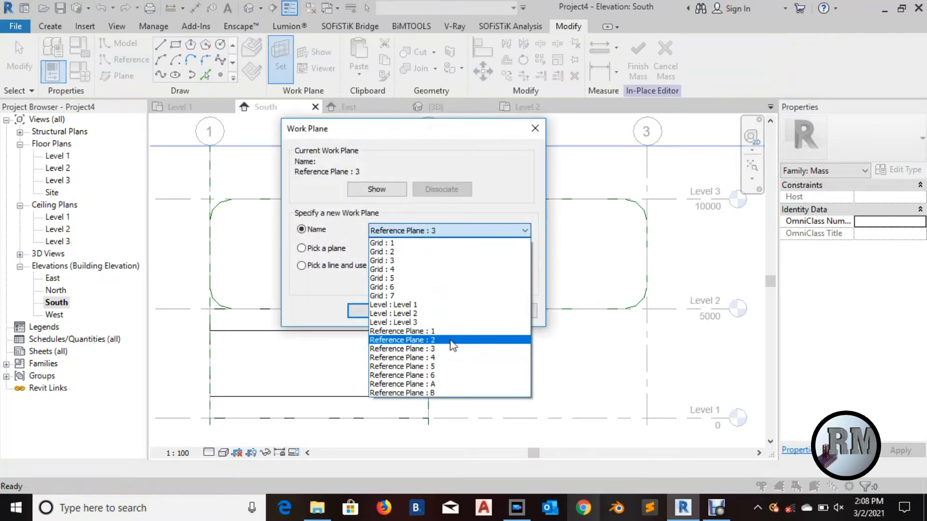
click(449, 357)
click(376, 311)
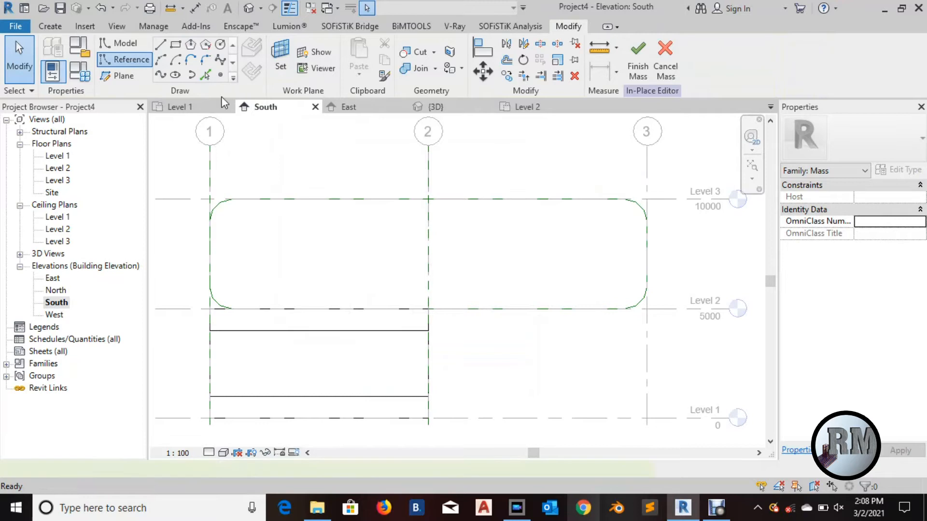
Copy the upper rounded rectangle onto Reference Plane : 4 by picking its edges and corner arcs as reference lines.
click(363, 199)
click(212, 207)
click(210, 244)
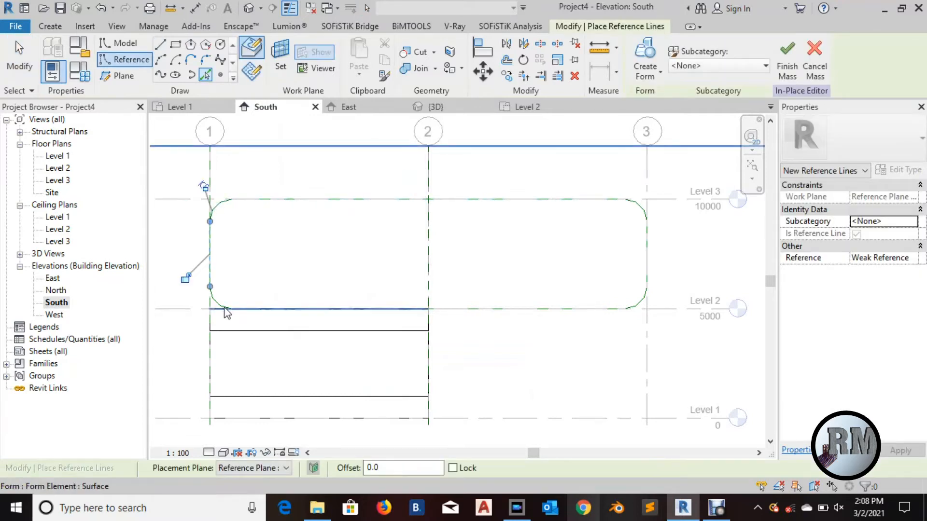
click(219, 305)
click(519, 312)
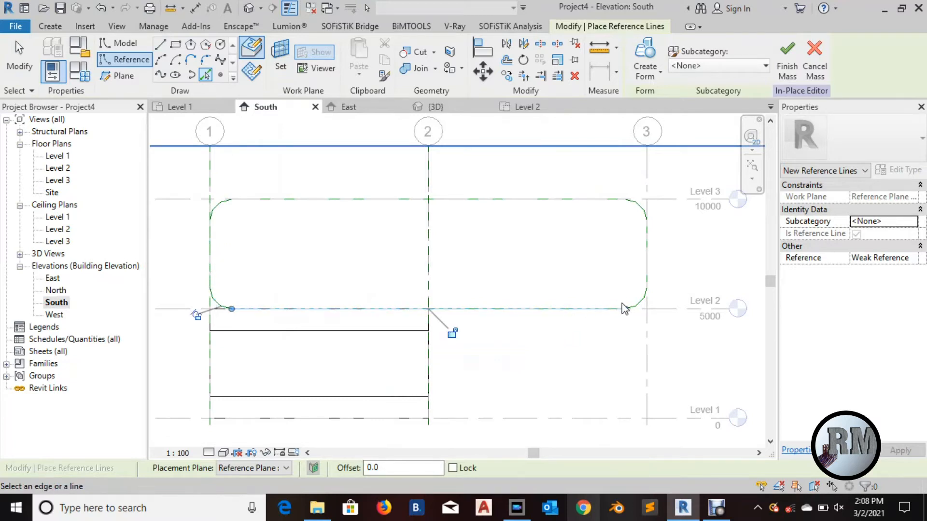
click(638, 303)
click(647, 249)
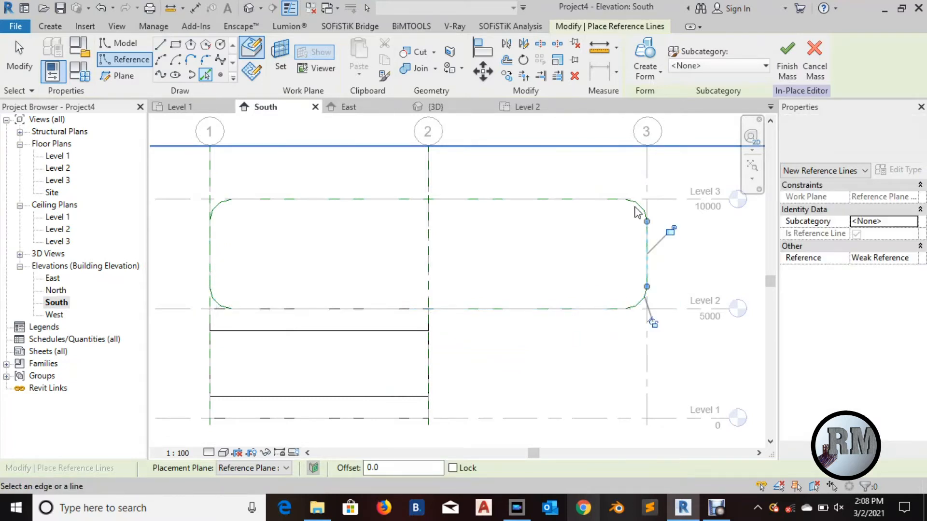
key(Escape)
key(Escape)
Set the work plane to Reference Plane : 5.
click(282, 60)
click(482, 230)
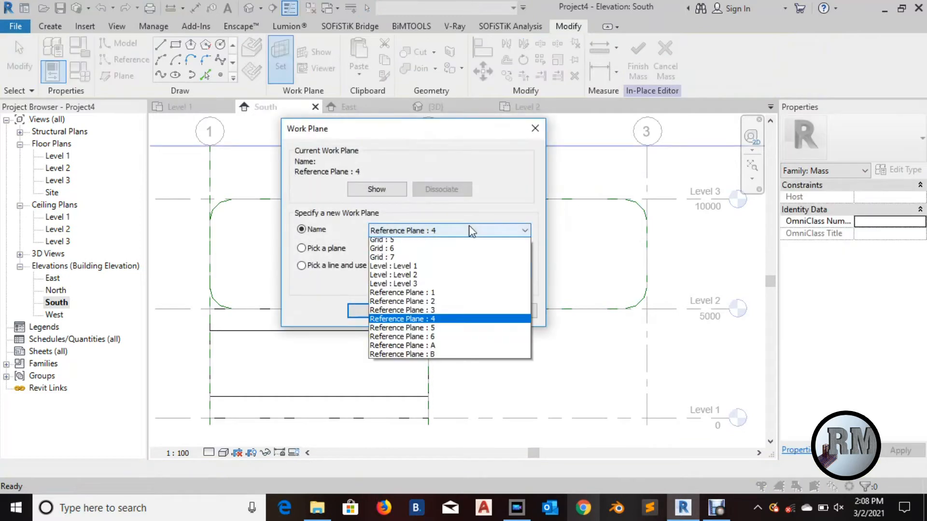
click(441, 365)
click(377, 310)
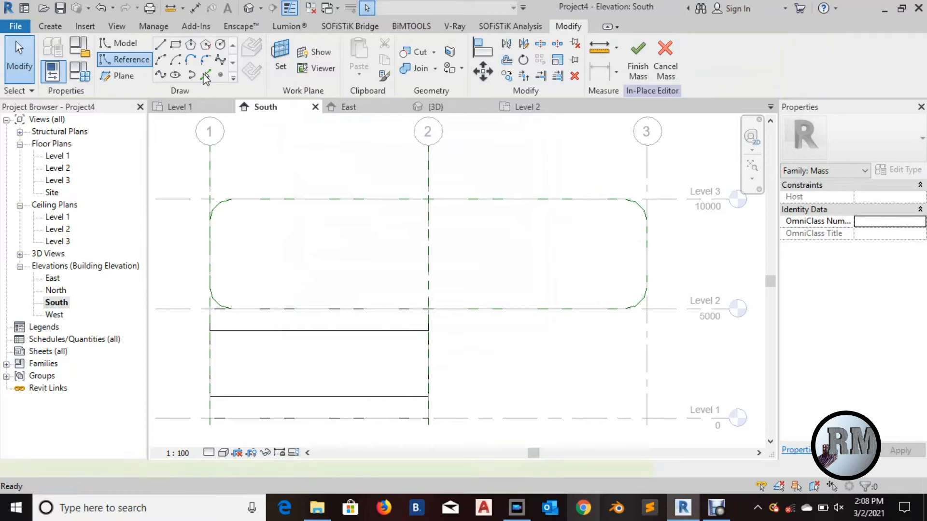
Copy the upper rounded rectangle onto Reference Plane : 5 by picking its edges and corner arcs as reference lines.
click(206, 75)
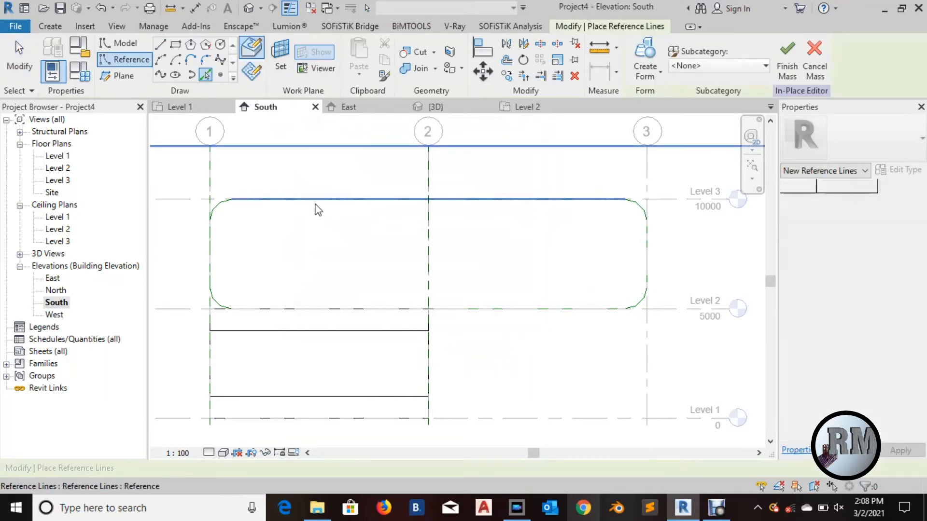
click(212, 208)
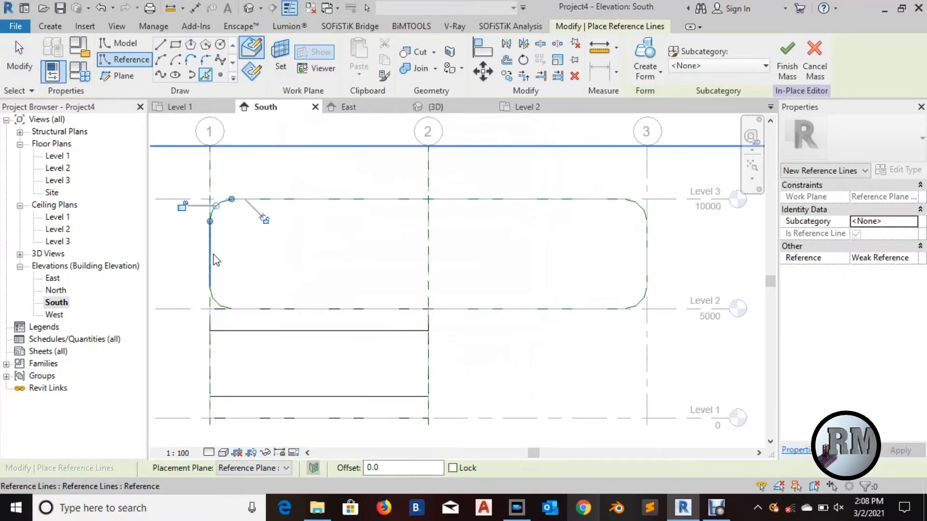
click(211, 248)
click(216, 297)
click(513, 309)
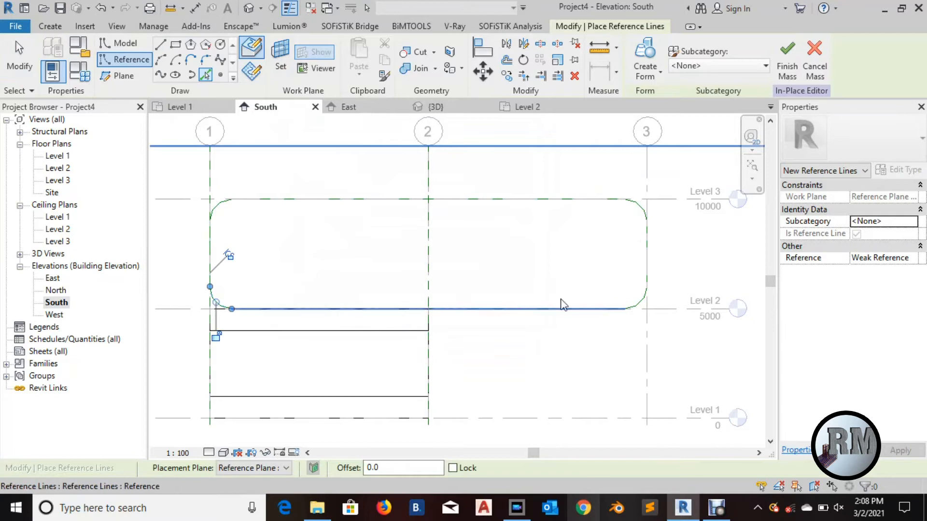
click(636, 299)
click(648, 255)
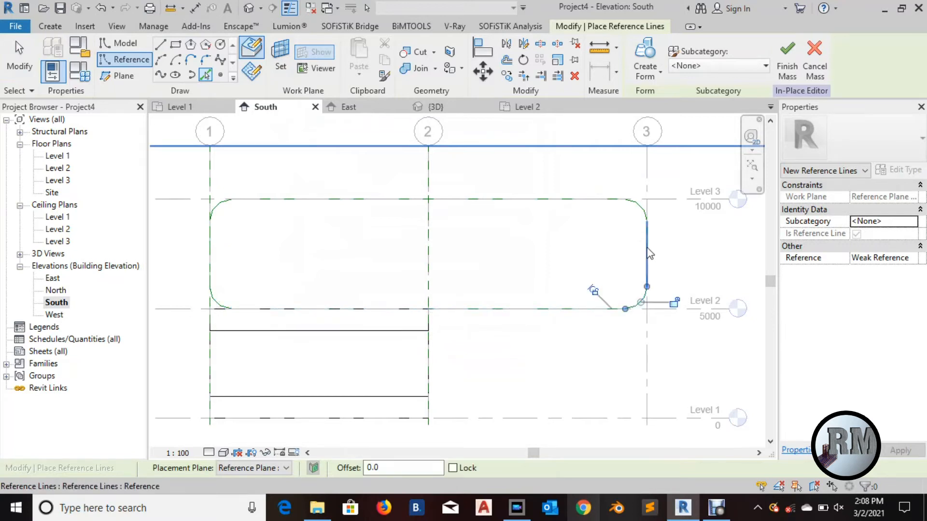
click(631, 212)
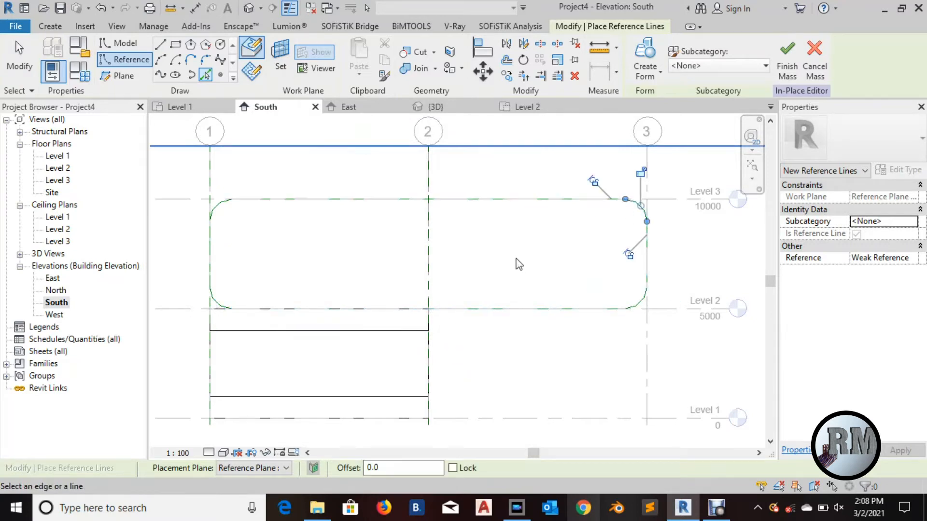
key(Escape)
key(Escape)
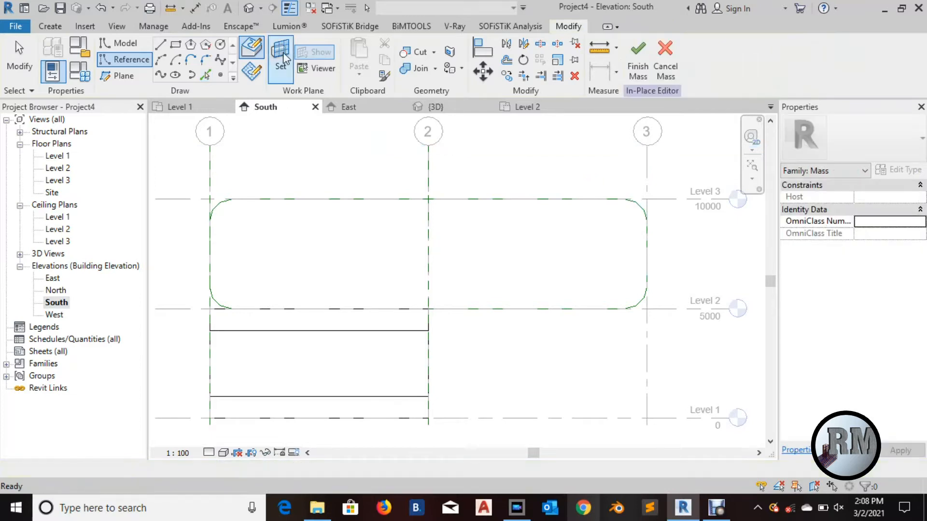
Set the work plane to Reference Plane : 6.
click(438, 229)
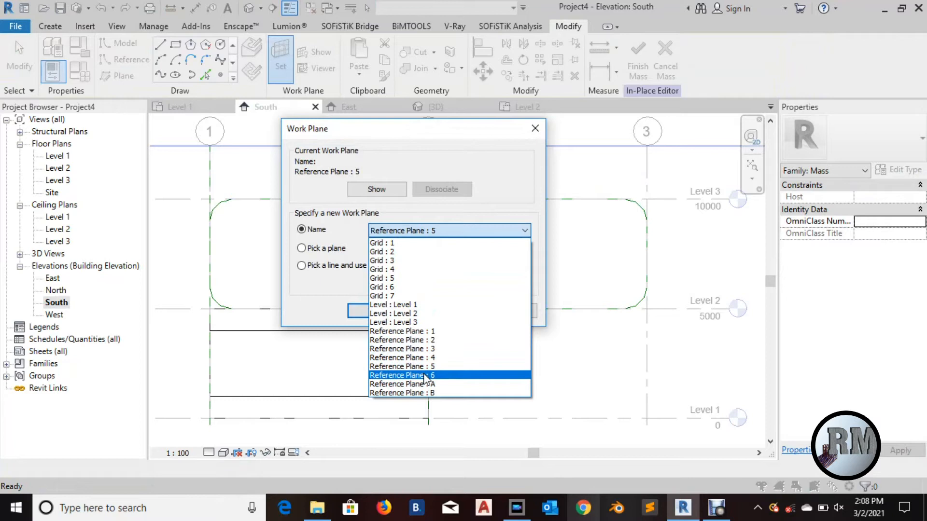
click(425, 375)
click(377, 310)
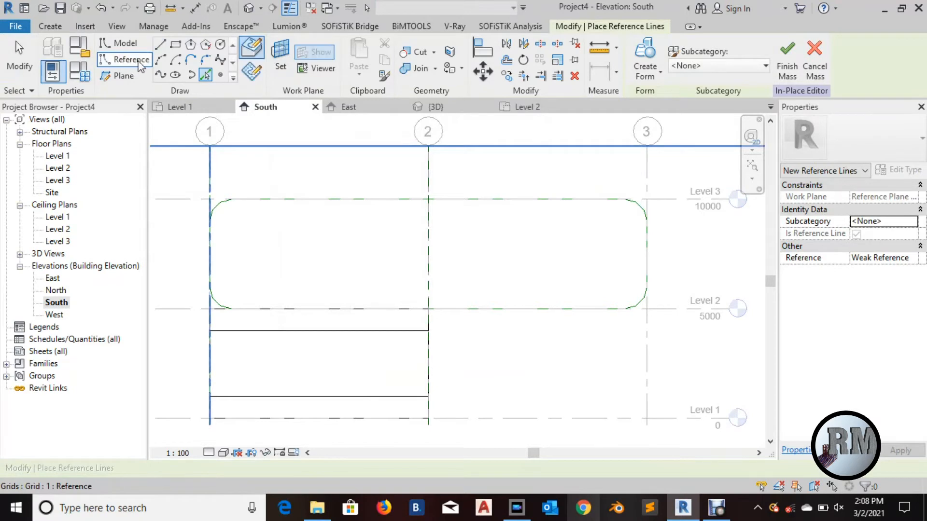
Copy the upper rounded rectangle onto Reference Plane : 6 by picking its edges and corner arcs as reference lines.
click(309, 202)
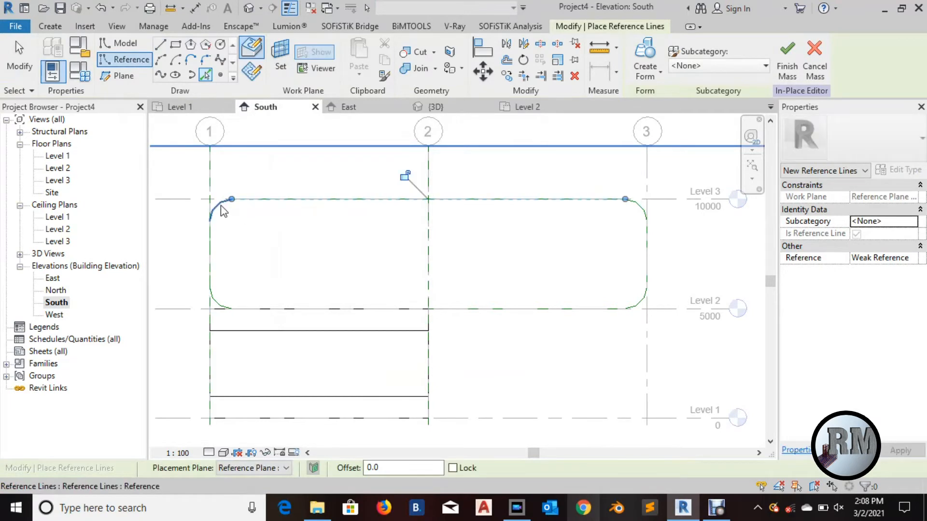
click(218, 204)
click(210, 261)
click(219, 304)
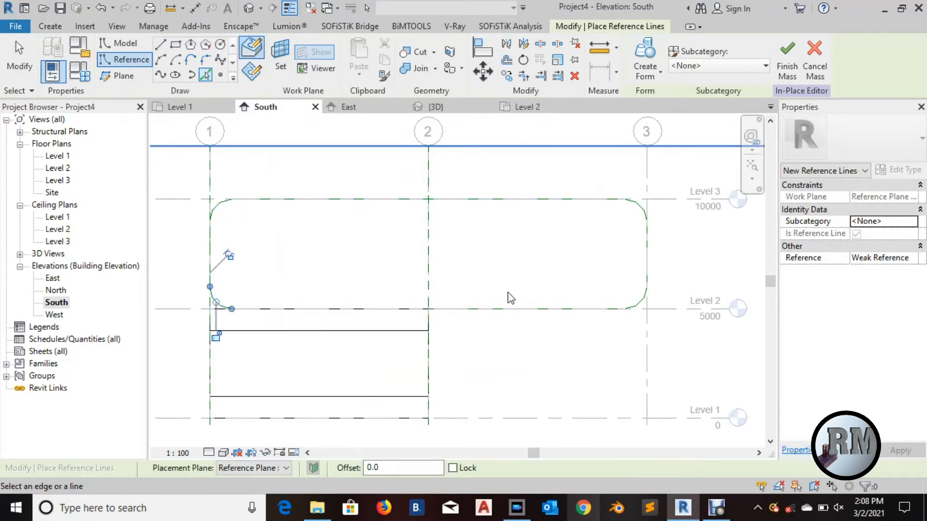
click(507, 309)
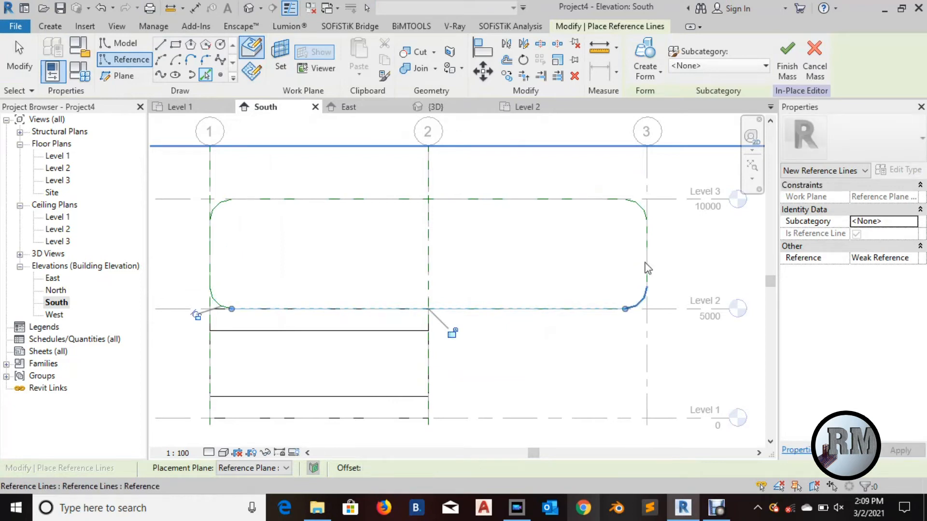
click(646, 286)
click(647, 232)
click(639, 209)
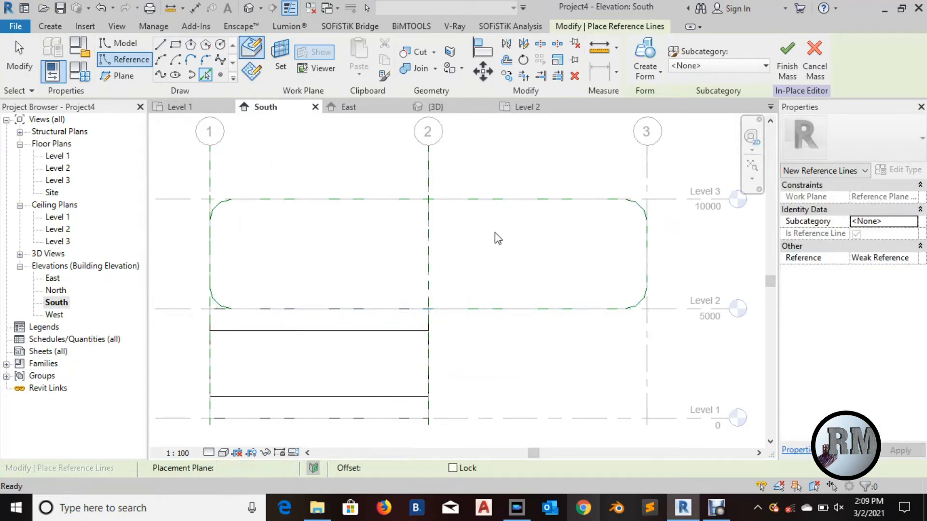
In the 3D view, create a solid form between the two frontmost upper rounded rectangular profiles.
key(Escape)
scroll(459, 203, down, 1)
middle_drag(459, 203, 421, 218)
click(437, 107)
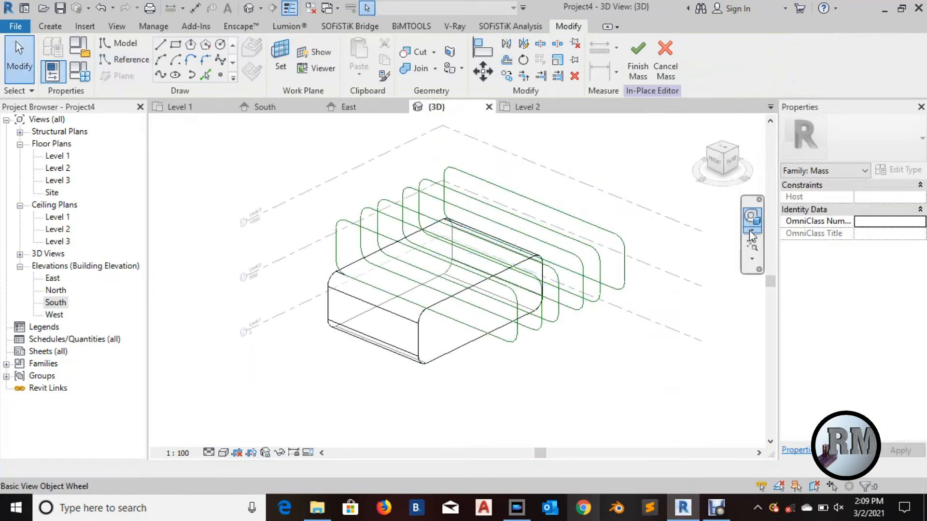
click(751, 232)
click(671, 240)
drag(674, 282, 627, 291)
scroll(625, 293, up, 2)
middle_drag(627, 298, 617, 308)
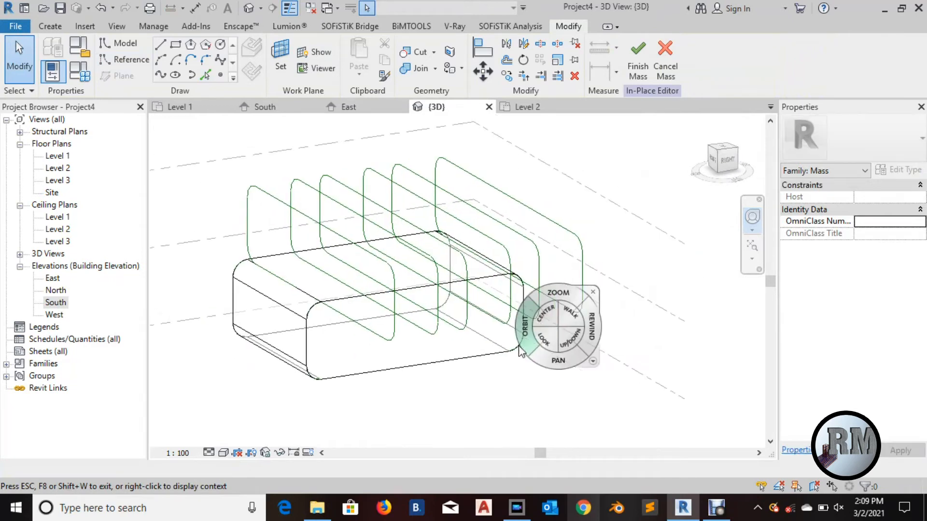
middle_drag(519, 345, 530, 357)
key(Escape)
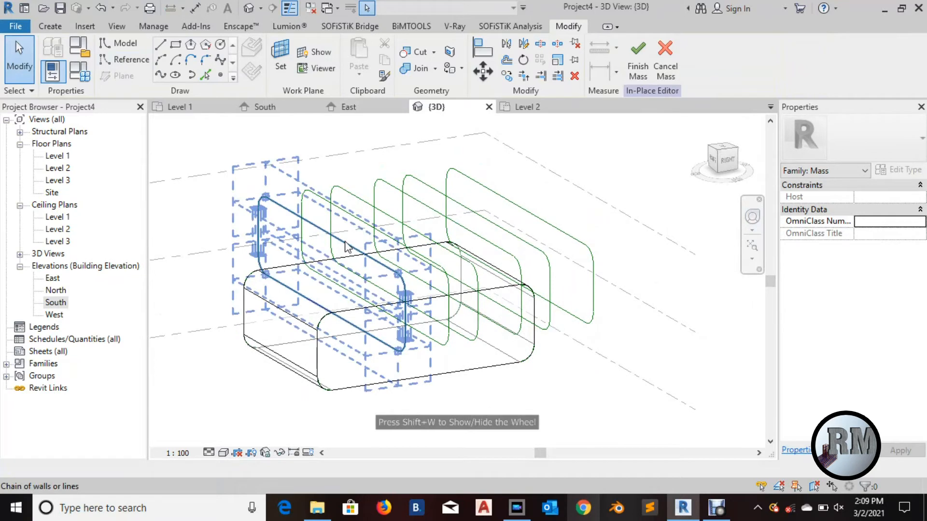
click(432, 266)
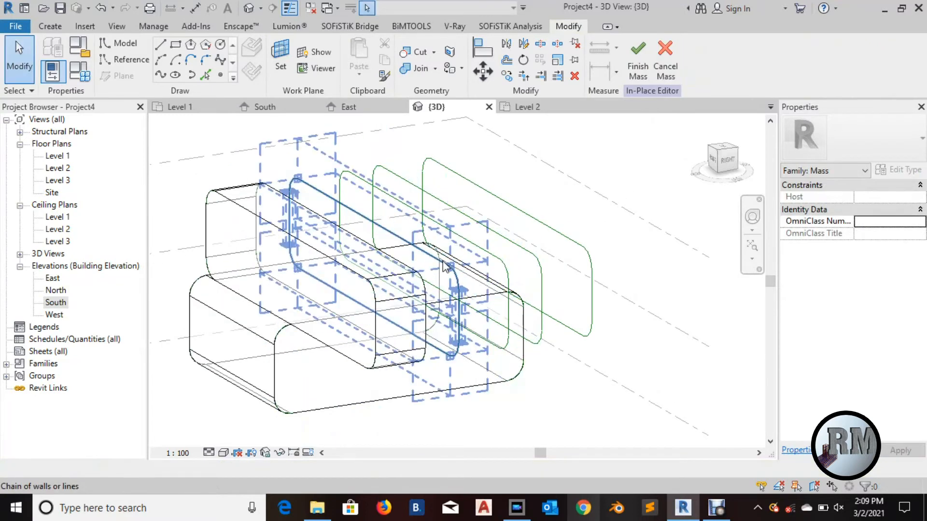
Create solid forms between the third and fourth upper profiles and between the fifth and sixth upper profiles.
click(500, 263)
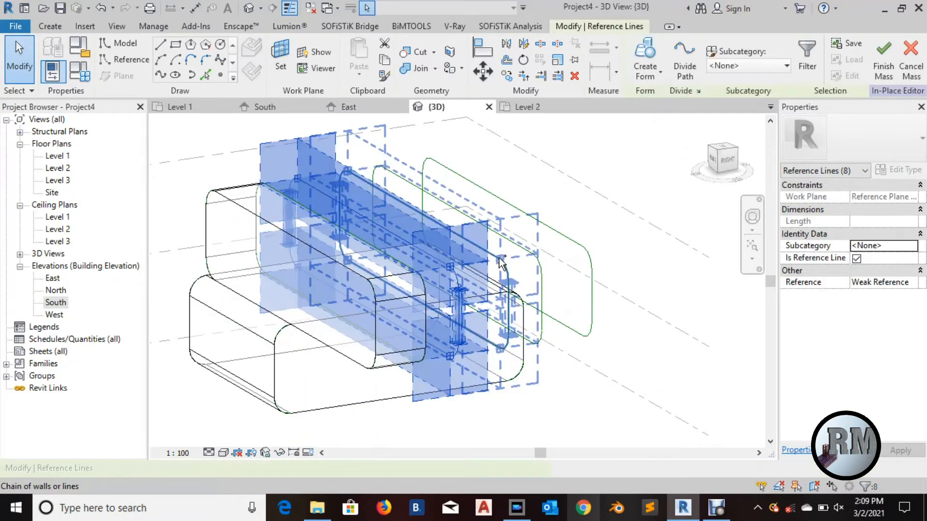
click(638, 198)
middle_drag(638, 198, 619, 201)
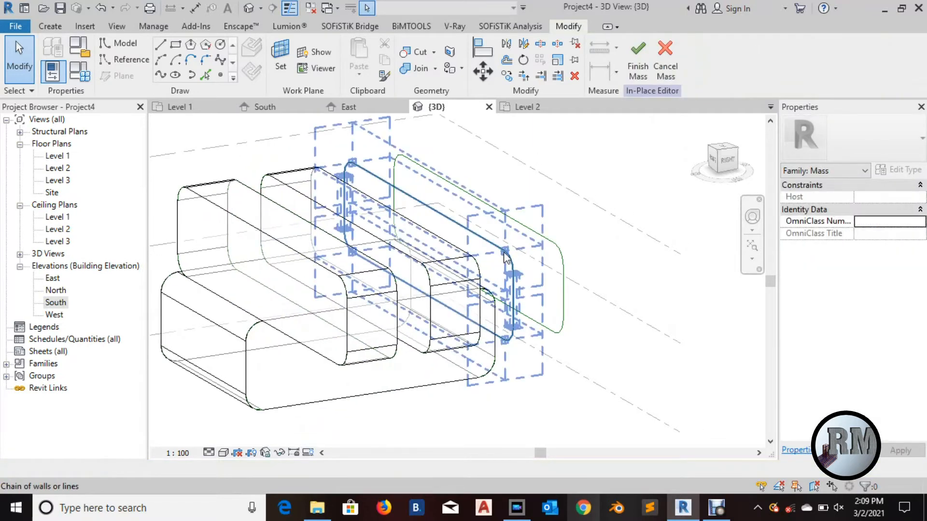
click(559, 249)
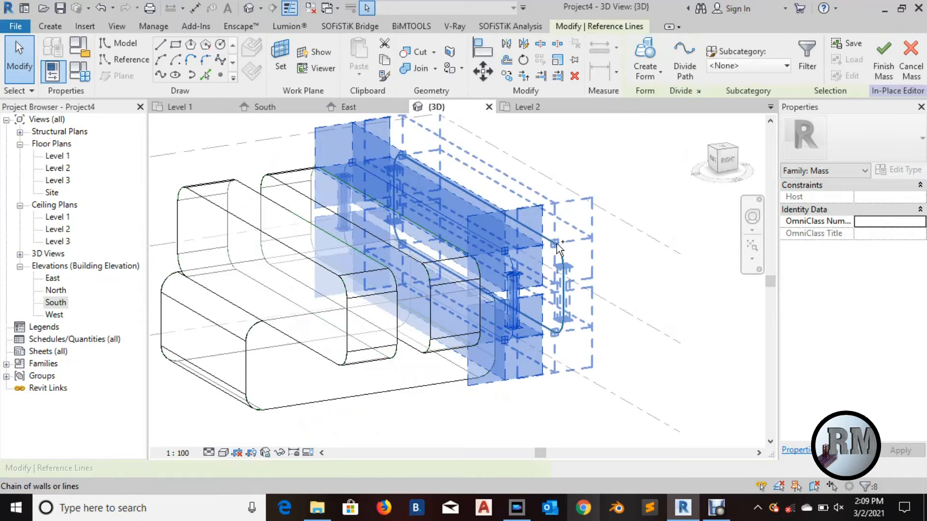
click(655, 53)
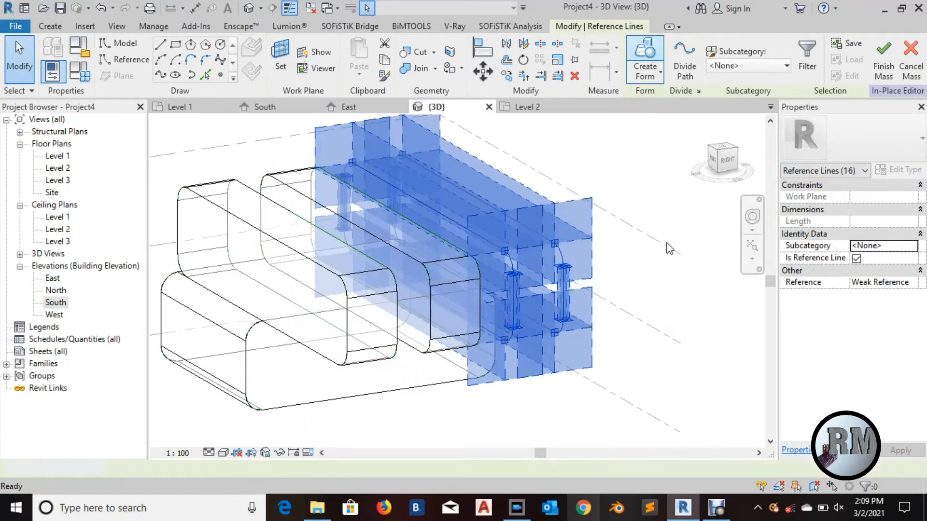
Examine the three upper forms and the gaps between them from several angles.
scroll(668, 248, down, 3)
click(753, 217)
drag(597, 290, 637, 299)
scroll(636, 299, up, 2)
middle_drag(646, 308, 634, 332)
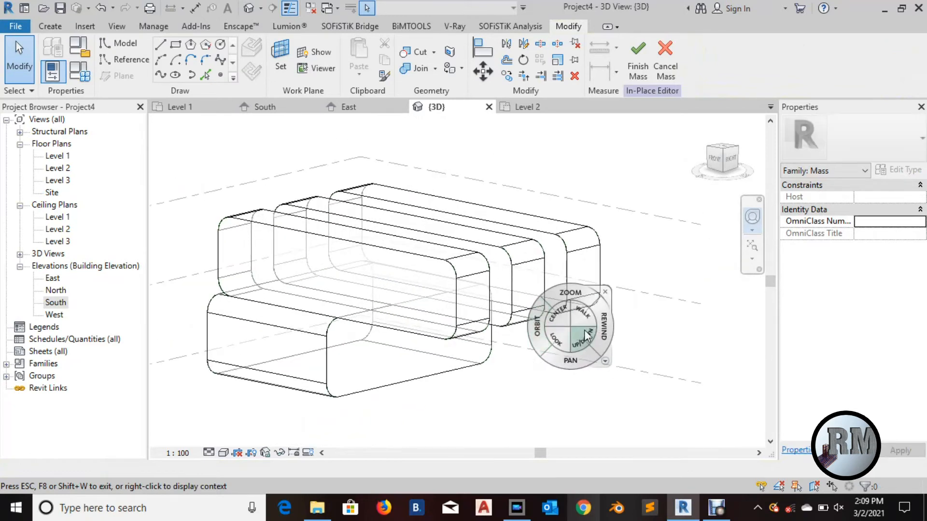
drag(525, 343, 515, 343)
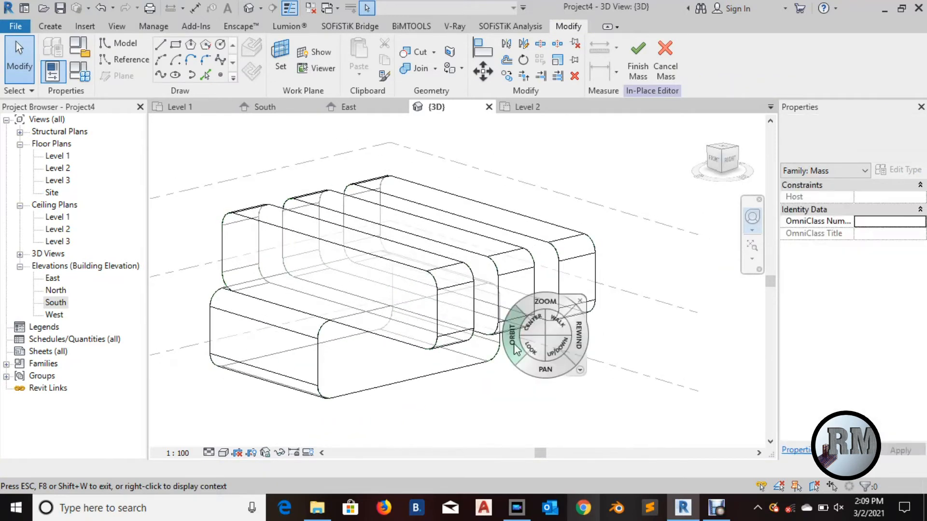
key(Escape)
scroll(514, 349, up, 1)
middle_drag(544, 362, 519, 347)
scroll(519, 346, down, 1)
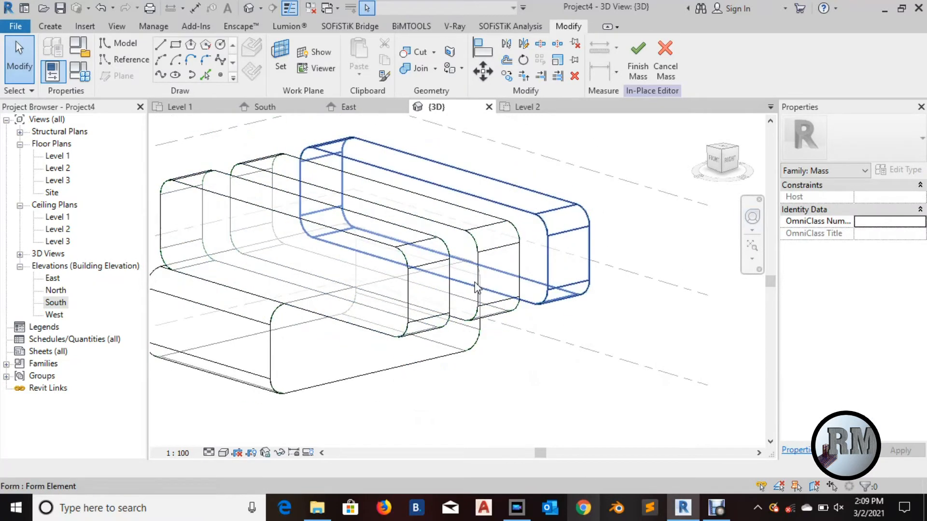
Create a curved form between the facing lower corner arcs of the front and middle upper blocks on the model's right side.
scroll(515, 355, up, 2)
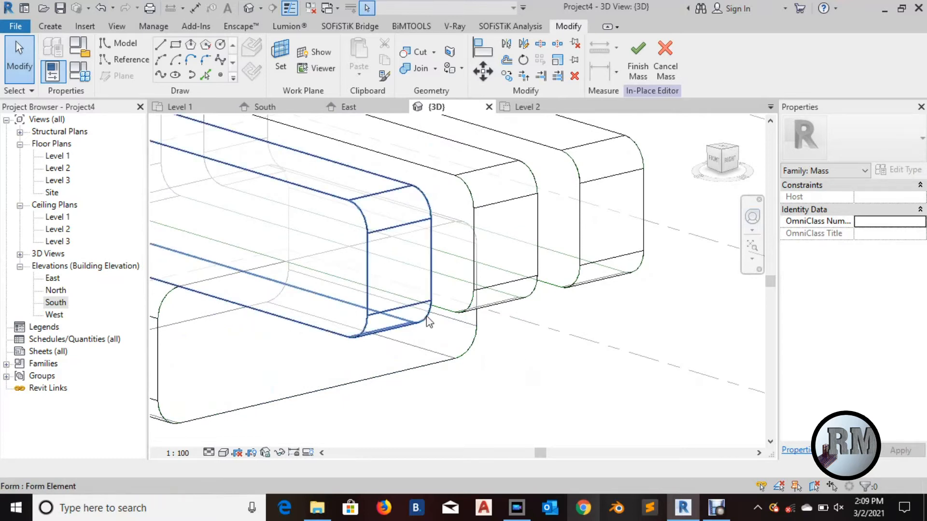
scroll(426, 311, up, 1)
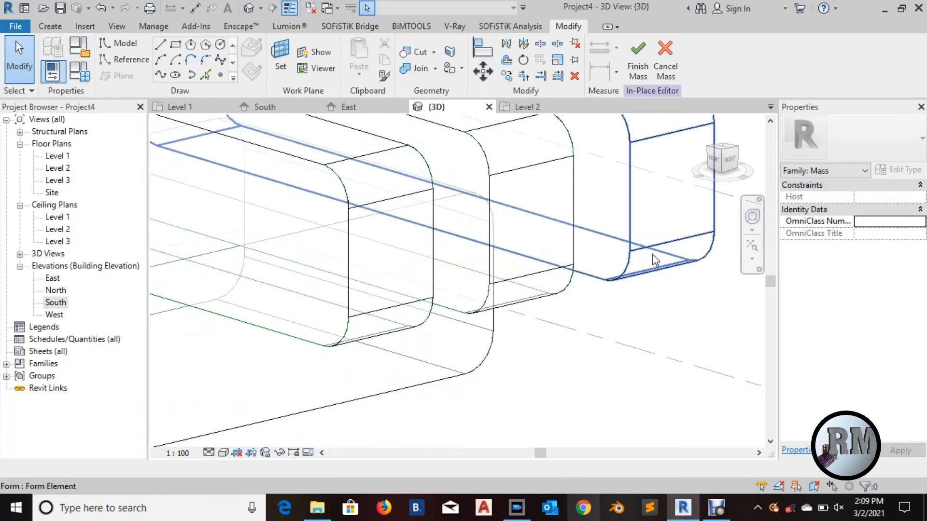
scroll(463, 316, up, 2)
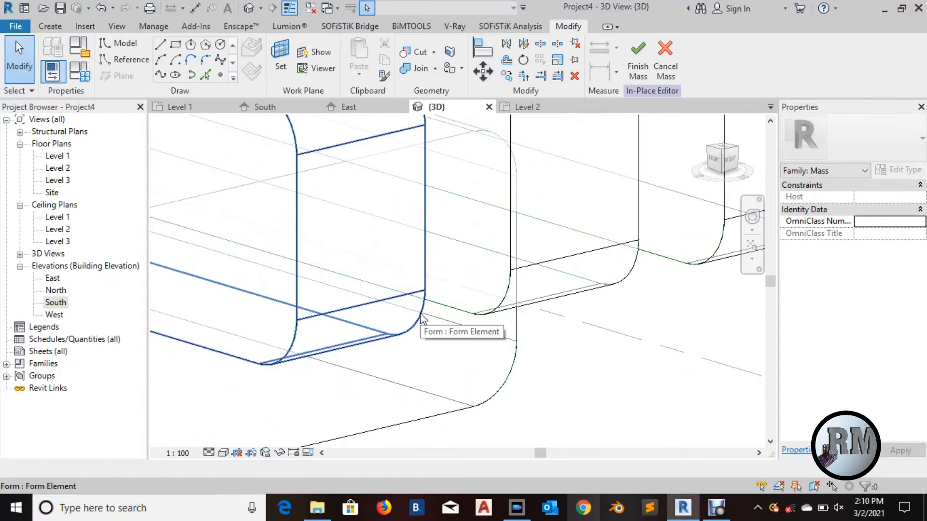
scroll(420, 319, up, 1)
key(Tab)
key(Tab)
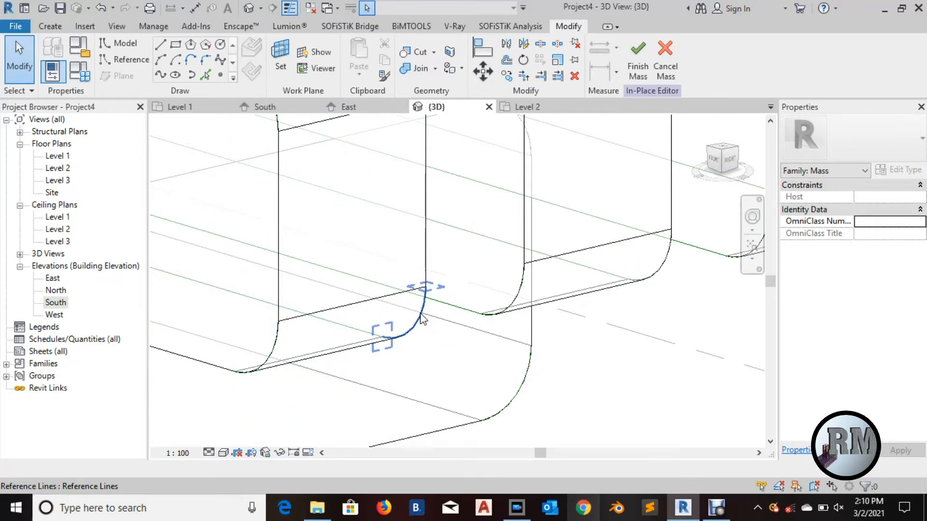
click(521, 292)
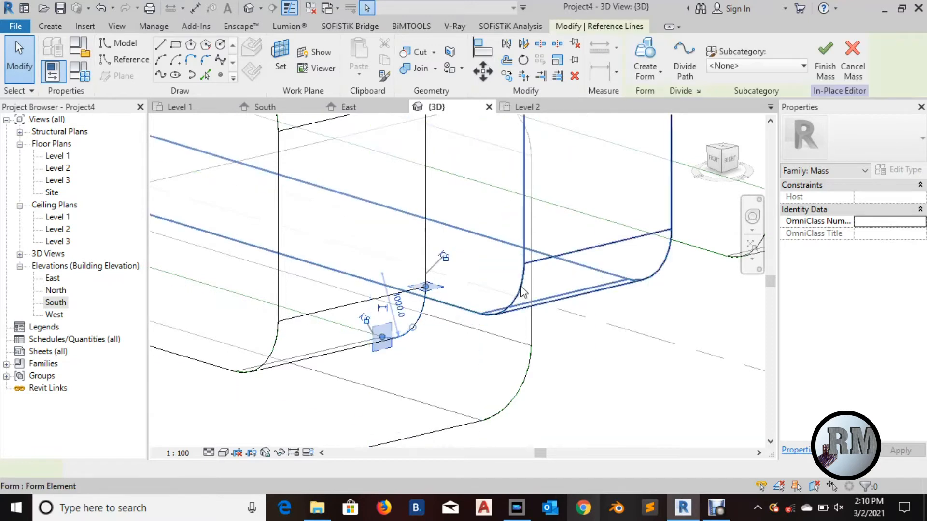
key(Tab)
key(Tab)
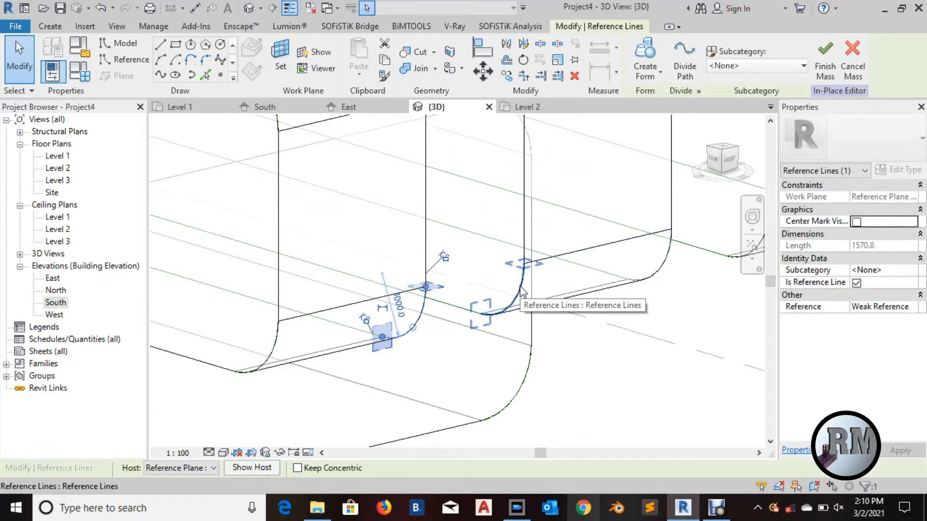
click(645, 58)
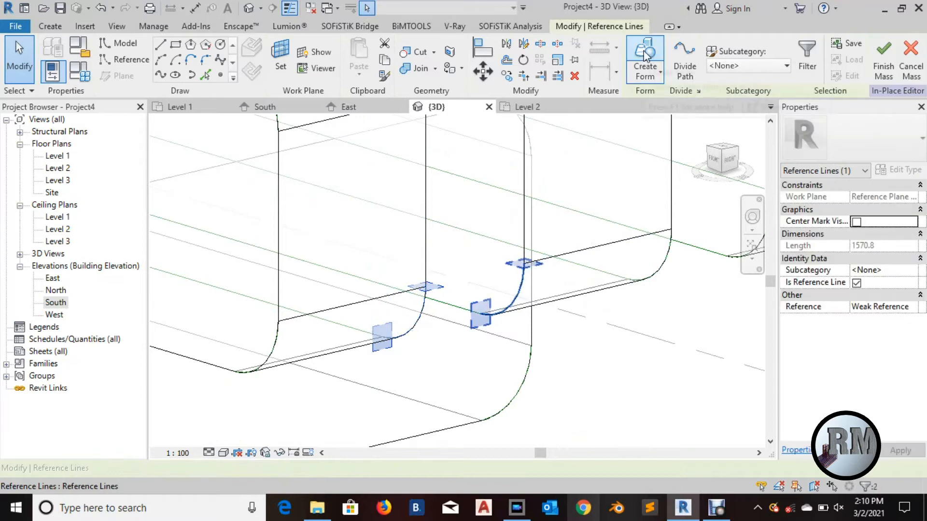
Create a curved form between the facing lower corner arcs of the middle and rear upper blocks on the model's right side.
middle_drag(615, 390, 422, 325)
click(411, 292)
key(Tab)
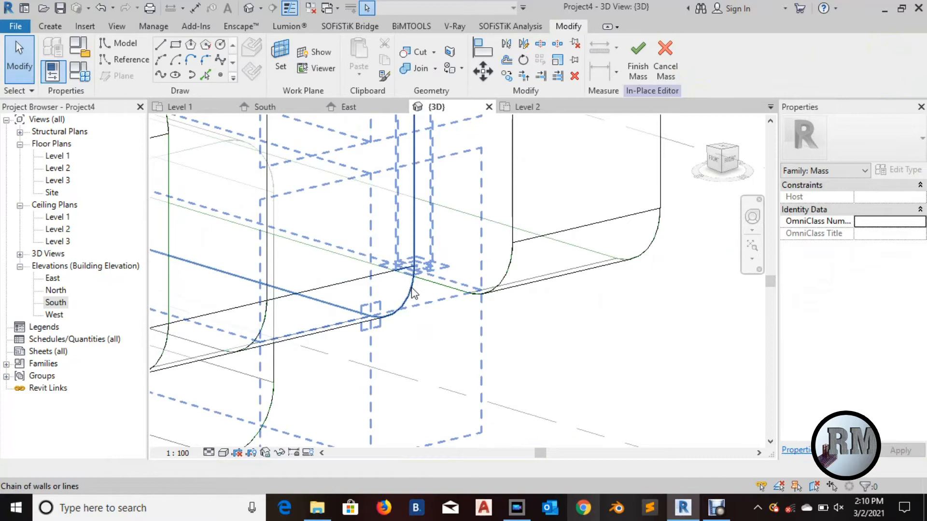
key(Tab)
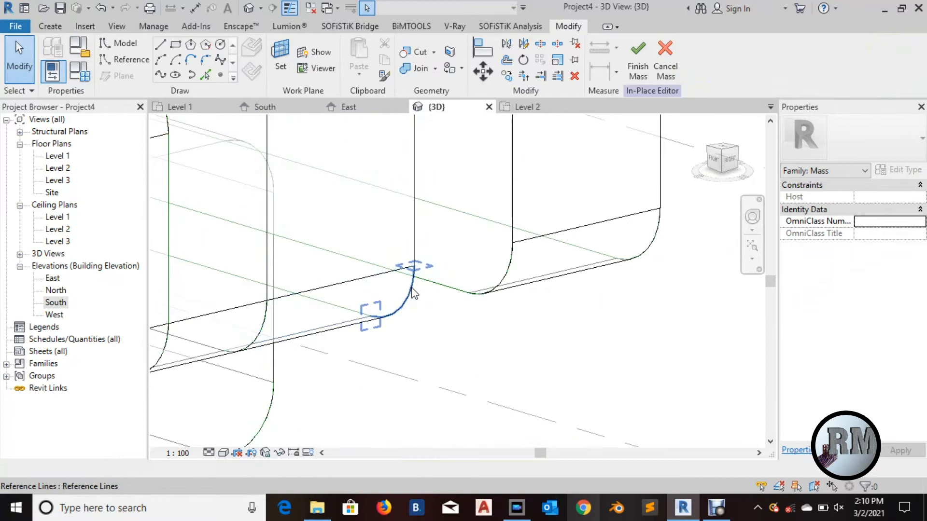
click(511, 264)
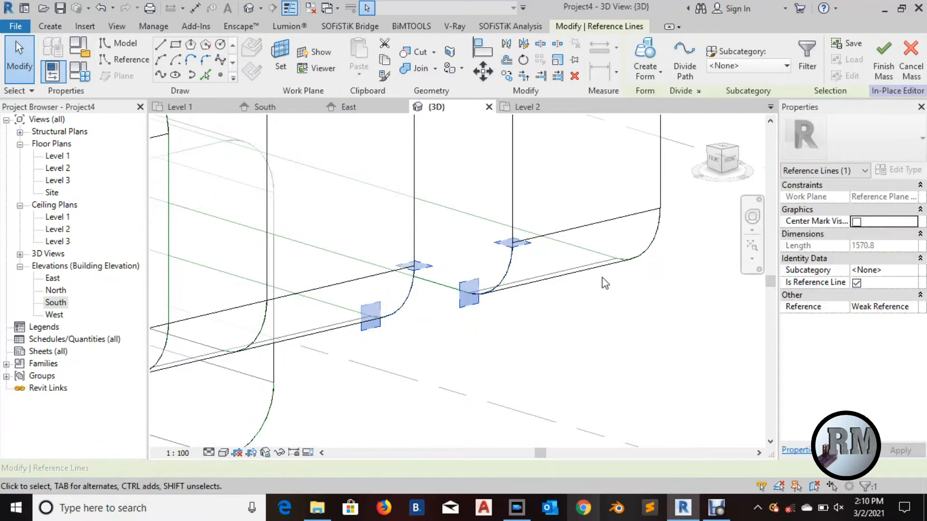
click(553, 423)
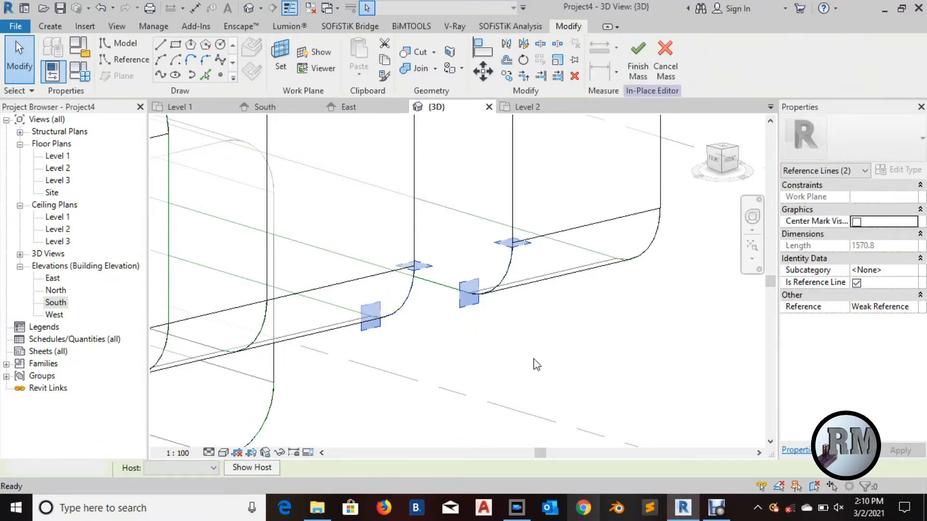
On the model's left side, bridge the front and middle upper blocks with a form between their facing lower corner arcs.
scroll(537, 365, down, 5)
shift+middle_drag(555, 356, 767, 241)
click(753, 216)
drag(359, 338, 519, 372)
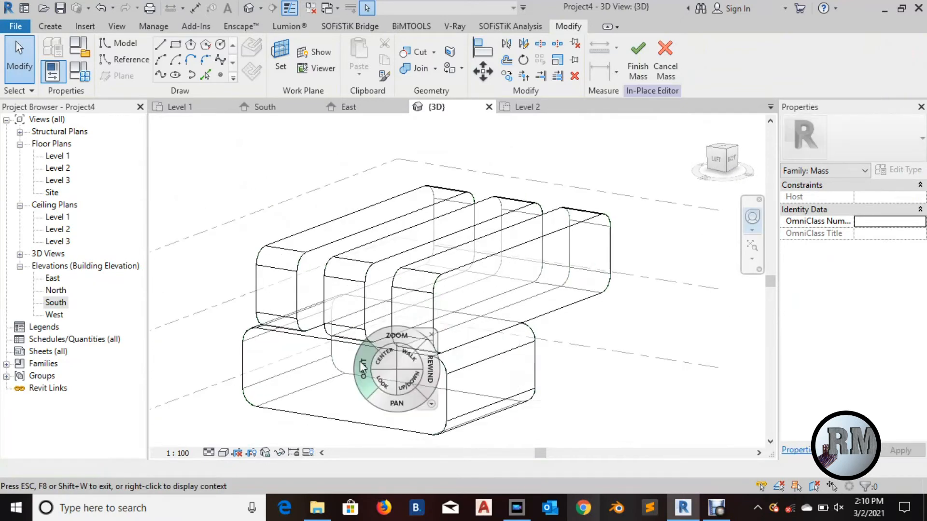
scroll(365, 370, up, 3)
click(460, 328)
scroll(377, 319, up, 2)
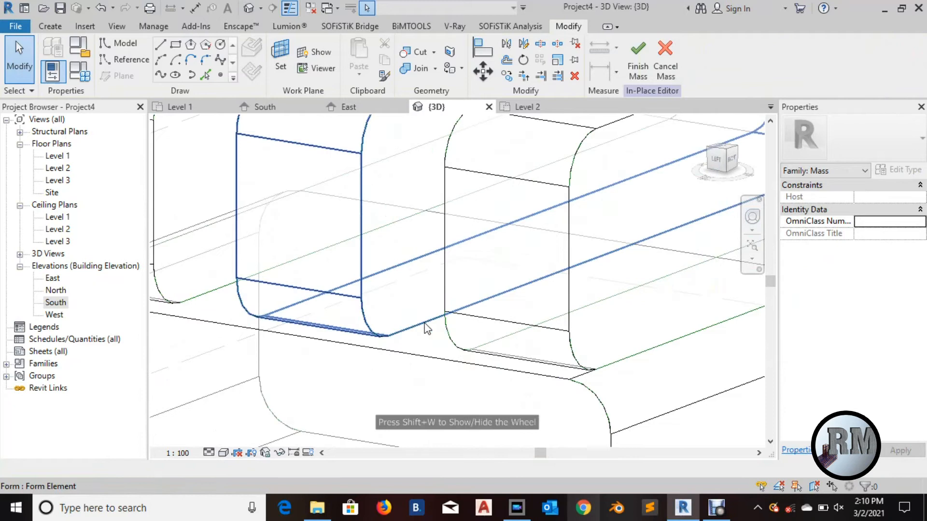
key(Tab)
key(Tab)
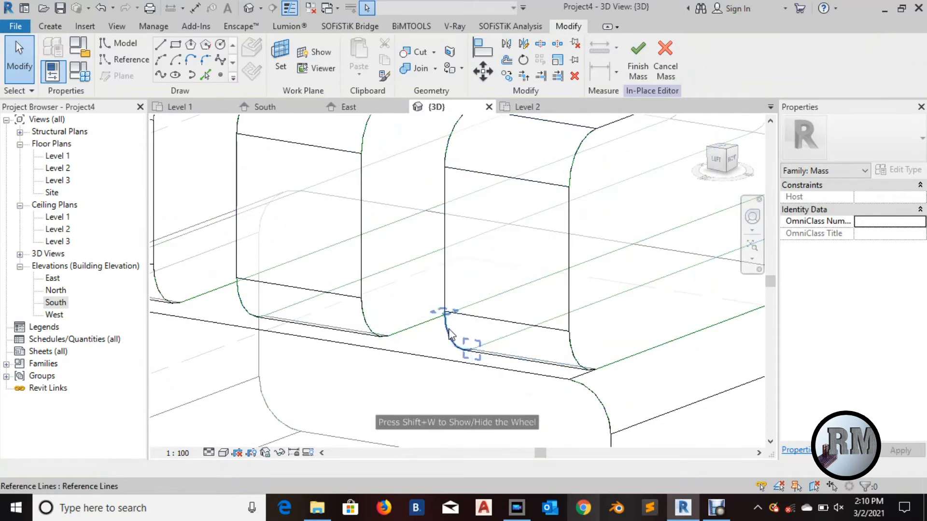
click(366, 316)
key(Tab)
key(Tab)
ctrl+click(363, 311)
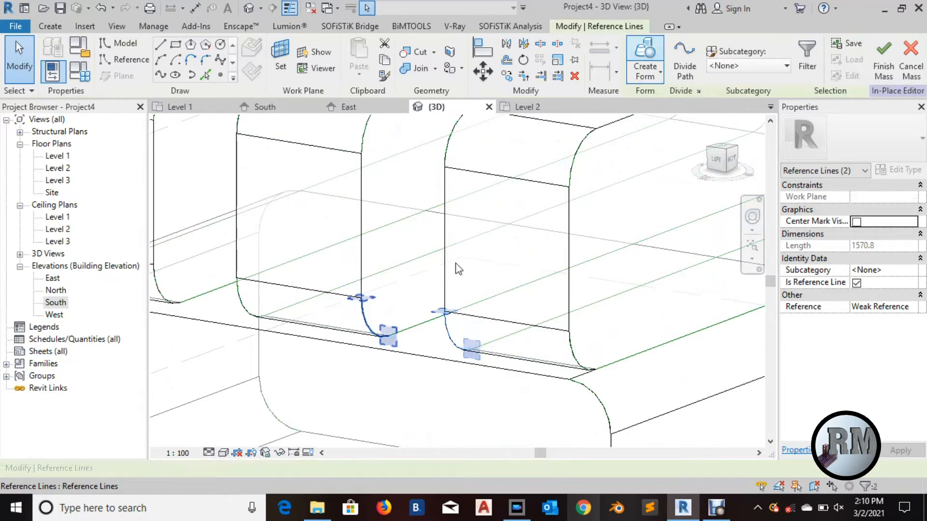
click(386, 246)
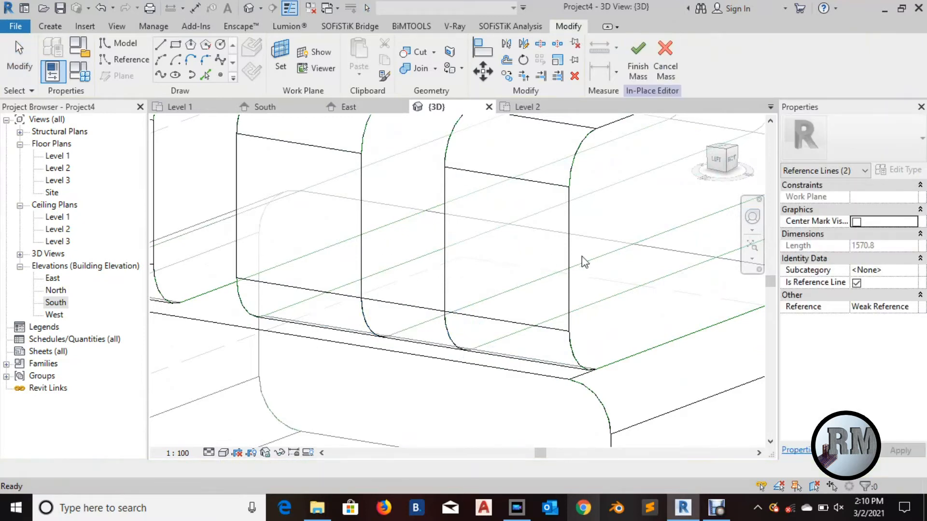
On the model's left side, bridge the middle and rear upper blocks with a form between their facing lower corner arcs.
middle_drag(380, 256, 470, 267)
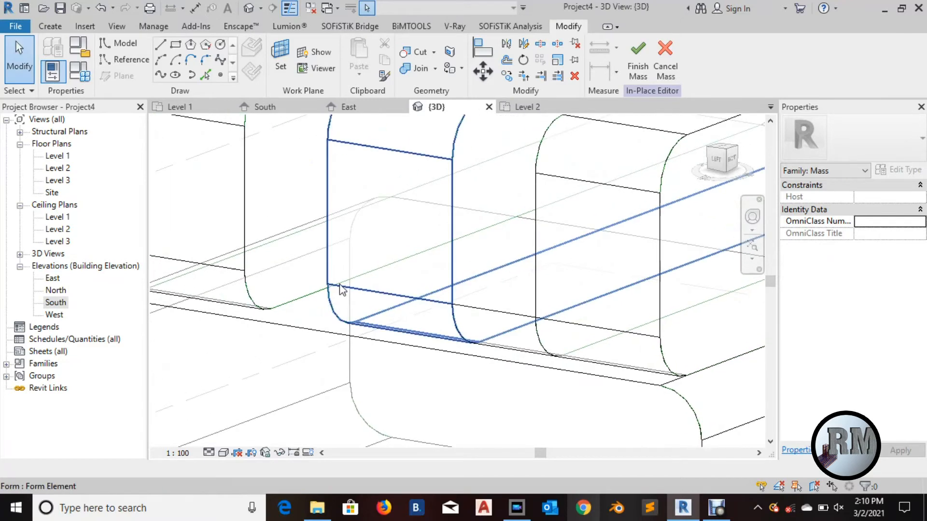
key(Tab)
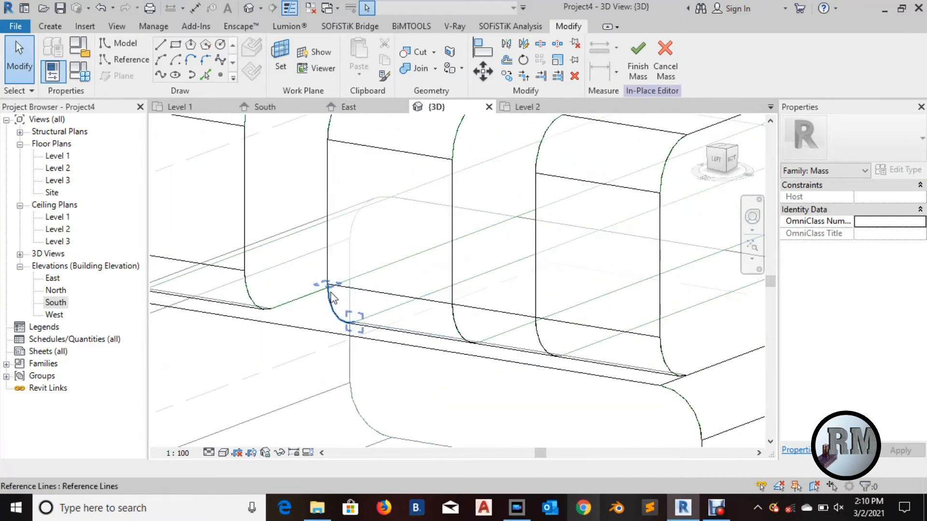
click(250, 289)
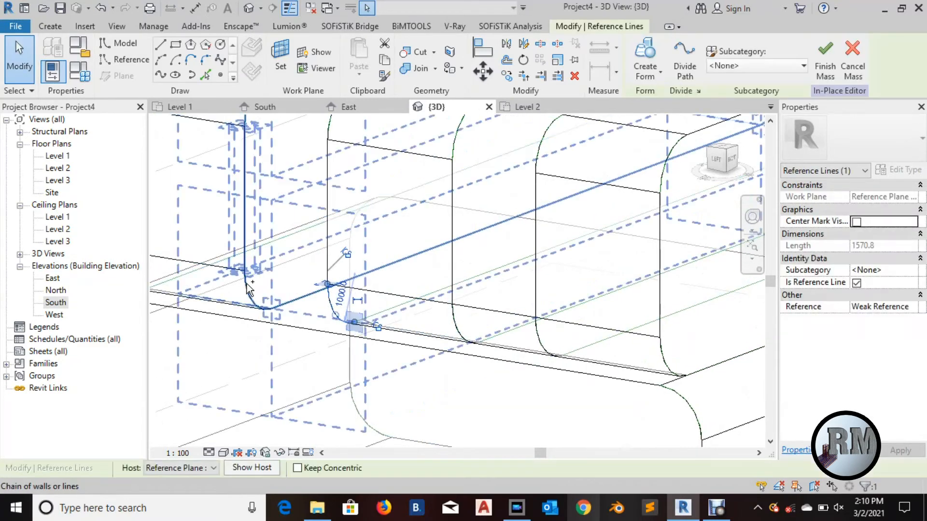
ctrl+click(247, 283)
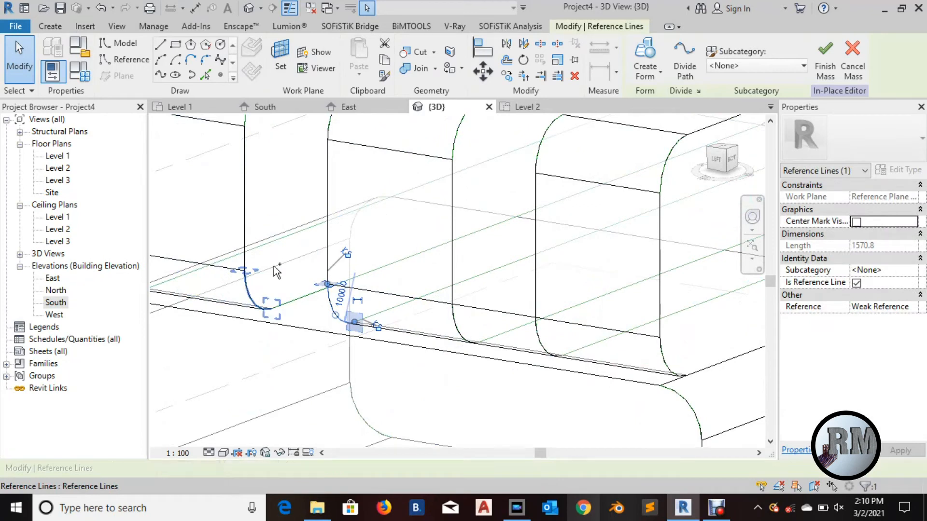
click(646, 52)
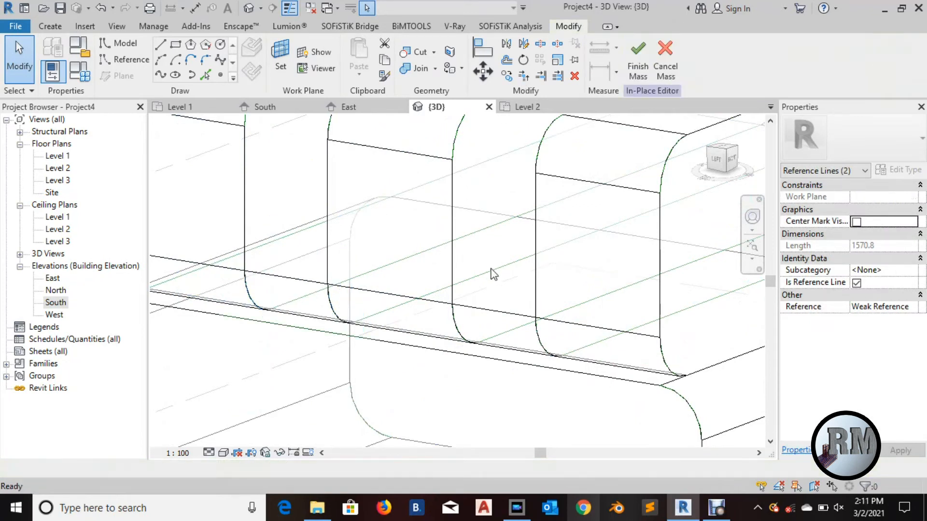
Examine the whole mass with its connected upper blocks from the left and front sides.
scroll(492, 270, down, 3)
middle_drag(572, 264, 410, 286)
scroll(410, 285, down, 2)
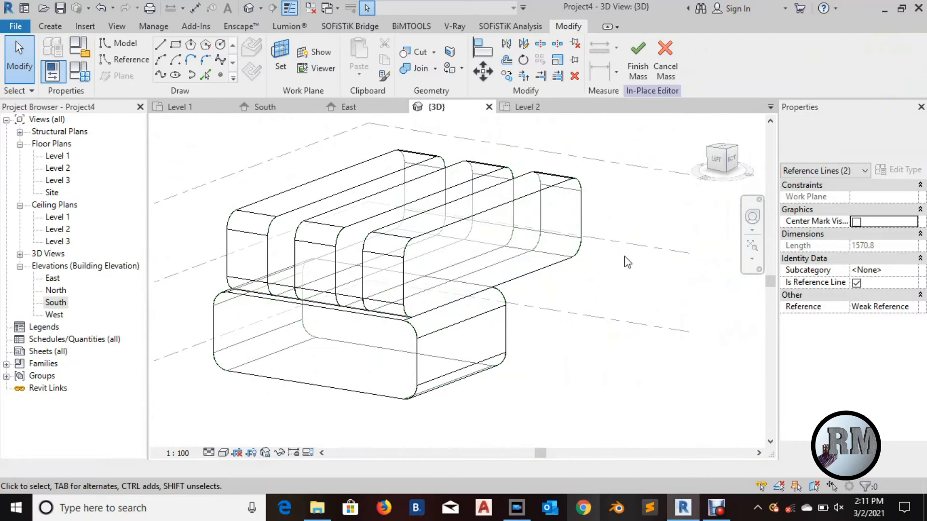
click(752, 216)
drag(686, 253, 532, 323)
click(569, 243)
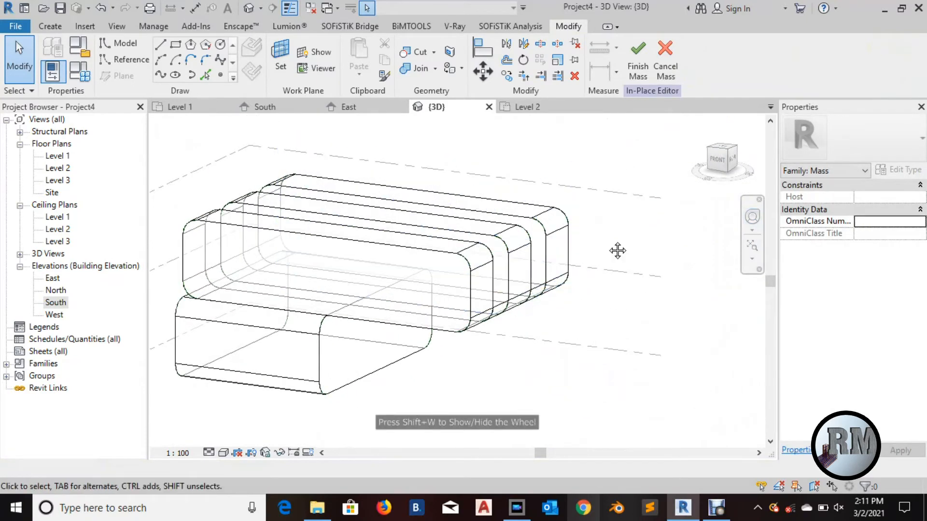
middle_drag(617, 250, 646, 253)
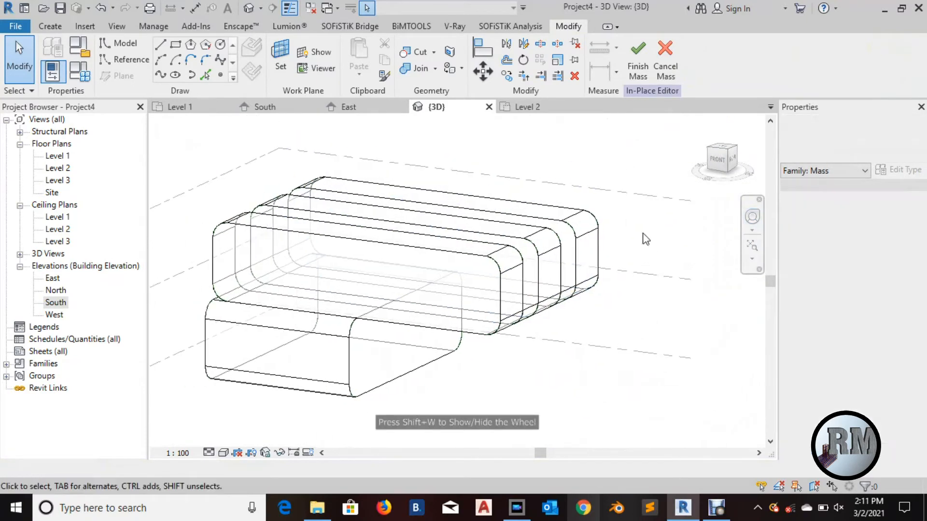
Finish the Coodo Home in-place mass and return to the project's 3D view.
click(637, 60)
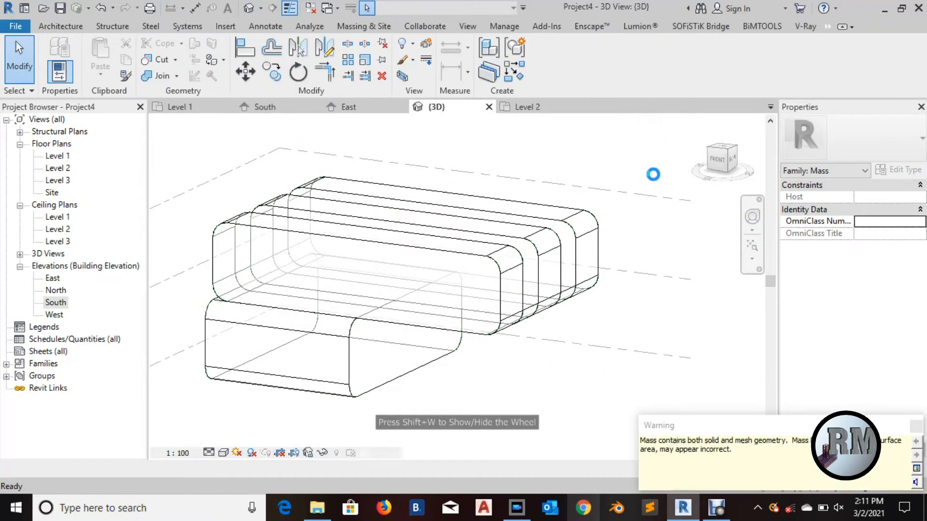
click(627, 141)
scroll(627, 144, down, 1)
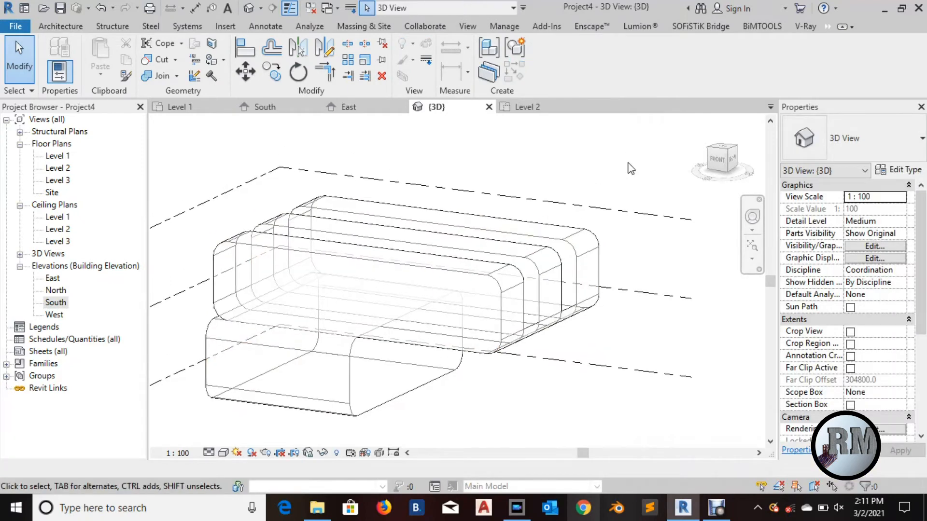
For a roof by face, duplicate the Generic - 400mm type as Generic - 400mm 2 with a 300 mm structure layer.
click(384, 30)
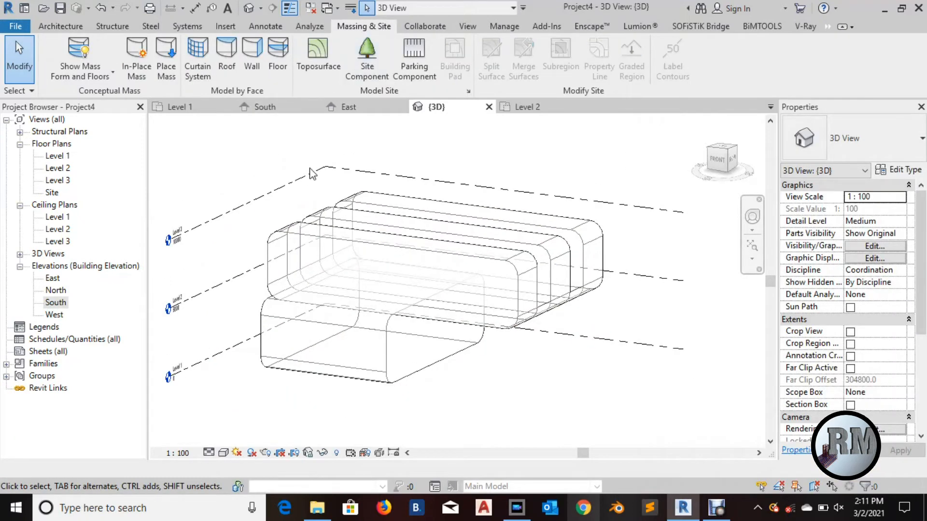
click(232, 68)
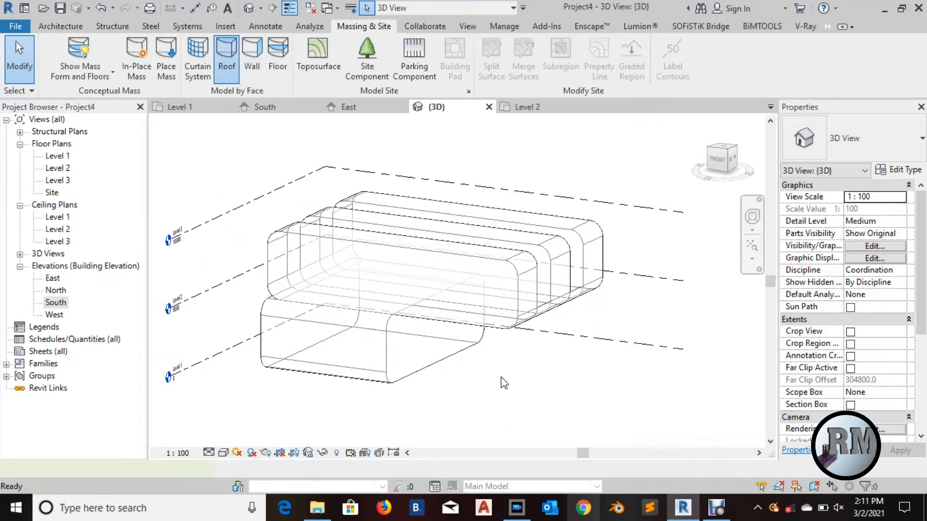
scroll(488, 363, up, 2)
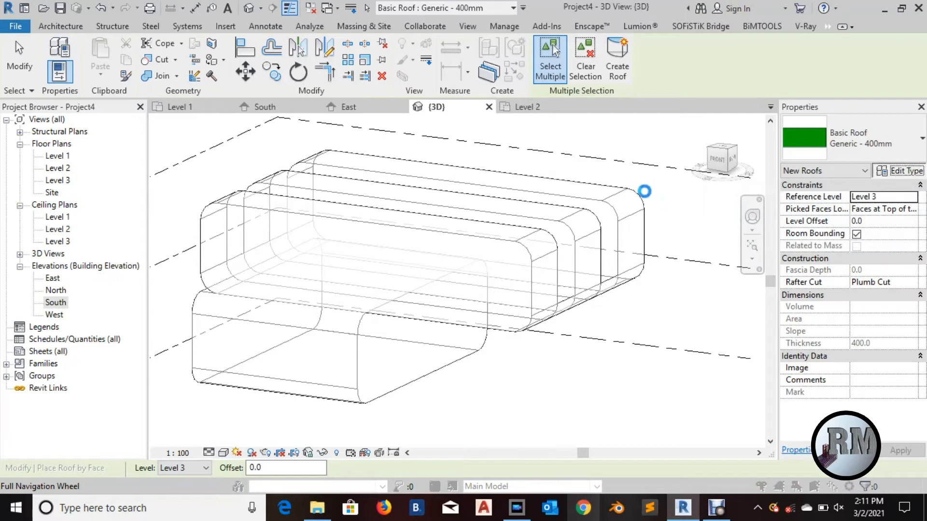
click(724, 139)
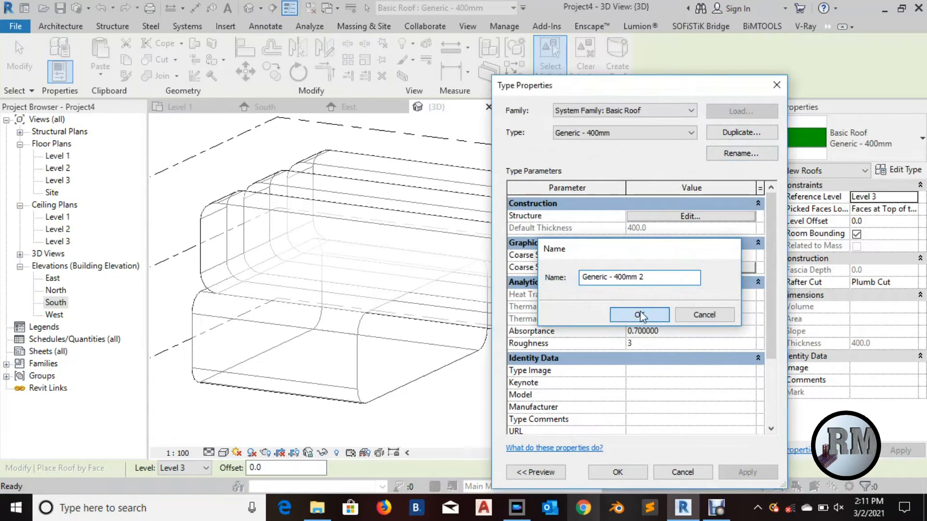
click(639, 315)
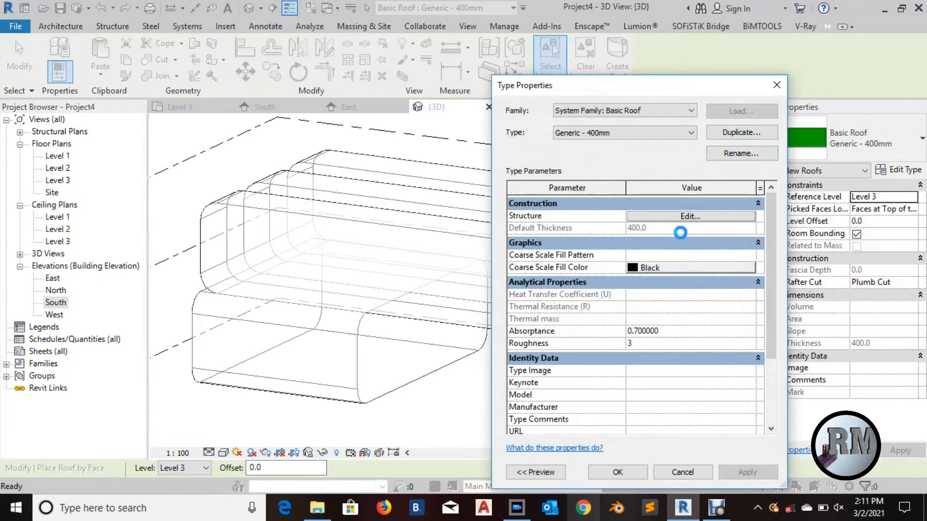
click(659, 224)
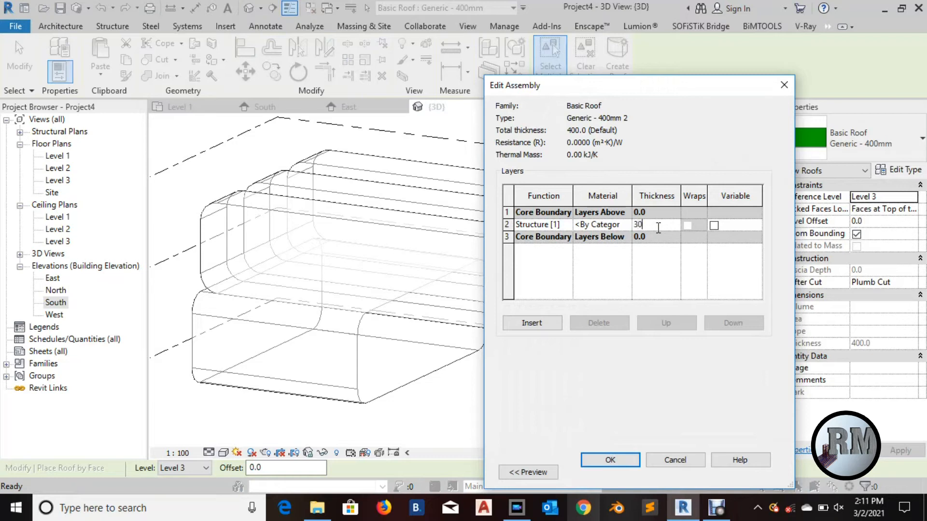
click(610, 470)
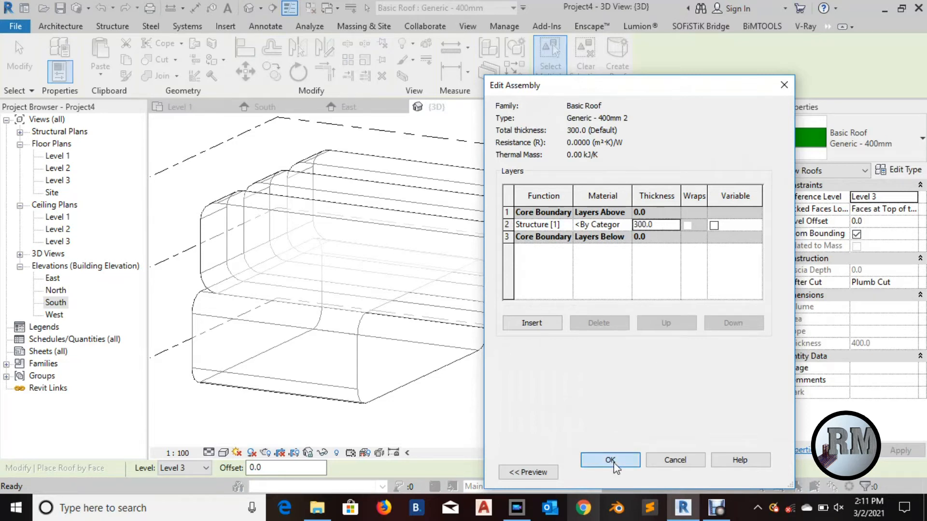
click(618, 472)
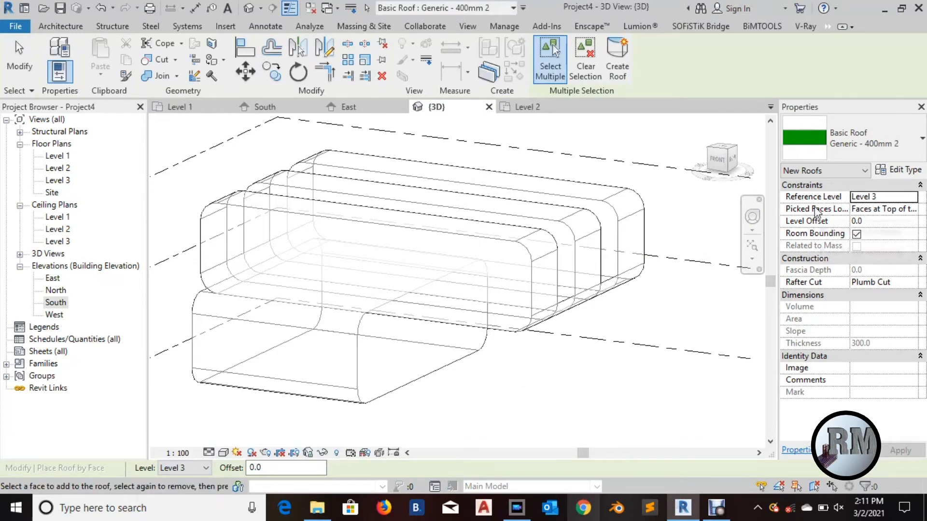
Create a roof on the lower block's bottom face with the picked faces location set to Faces at Bottom of the Roof.
click(916, 212)
click(911, 209)
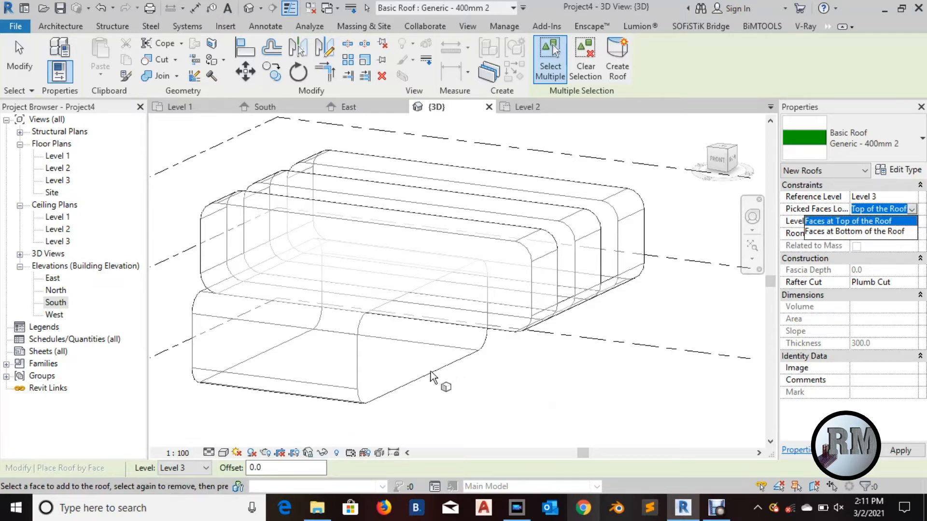
click(854, 232)
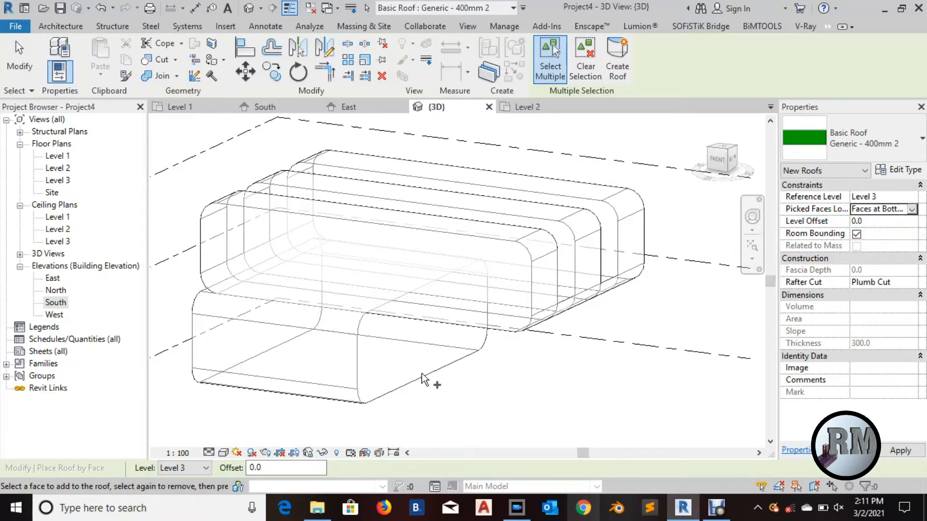
click(406, 385)
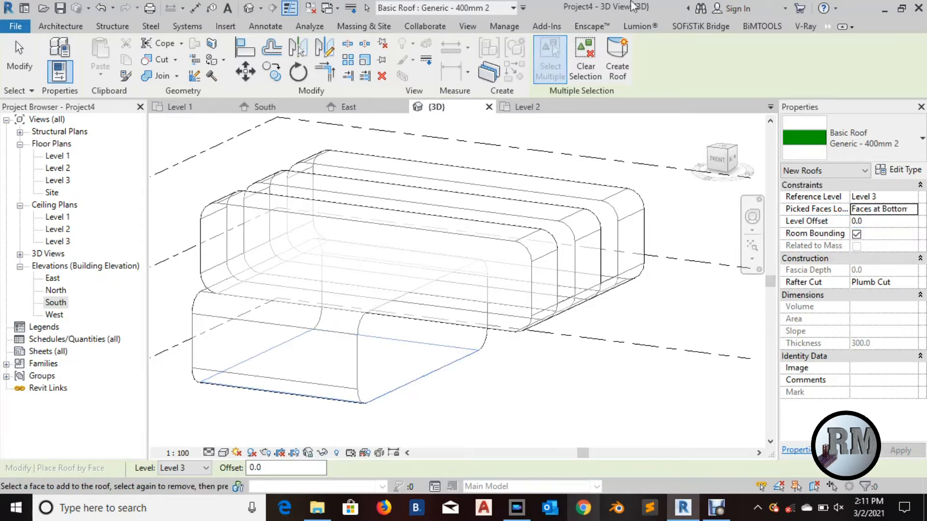
click(618, 72)
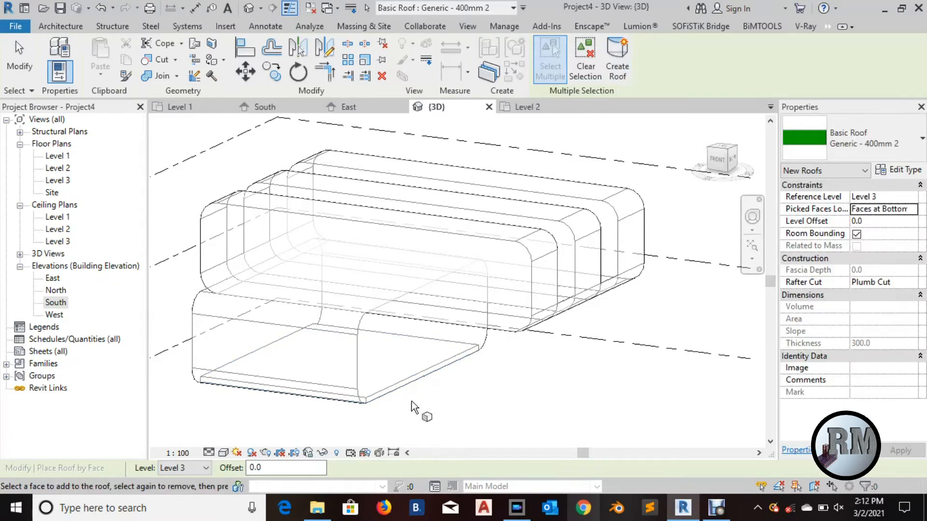
Create a roof on the lower block's top face with the picked faces location set to Faces at Top of the Roof.
scroll(411, 401, up, 2)
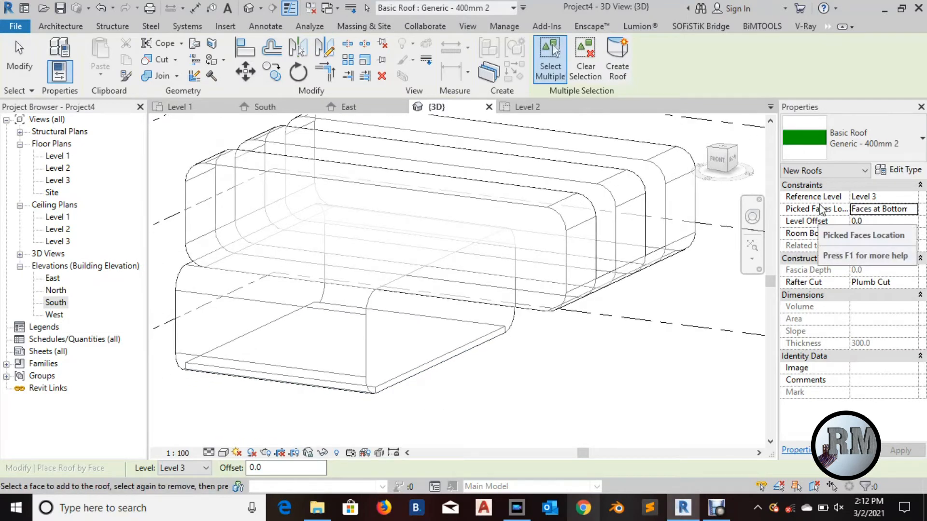
click(914, 209)
click(914, 208)
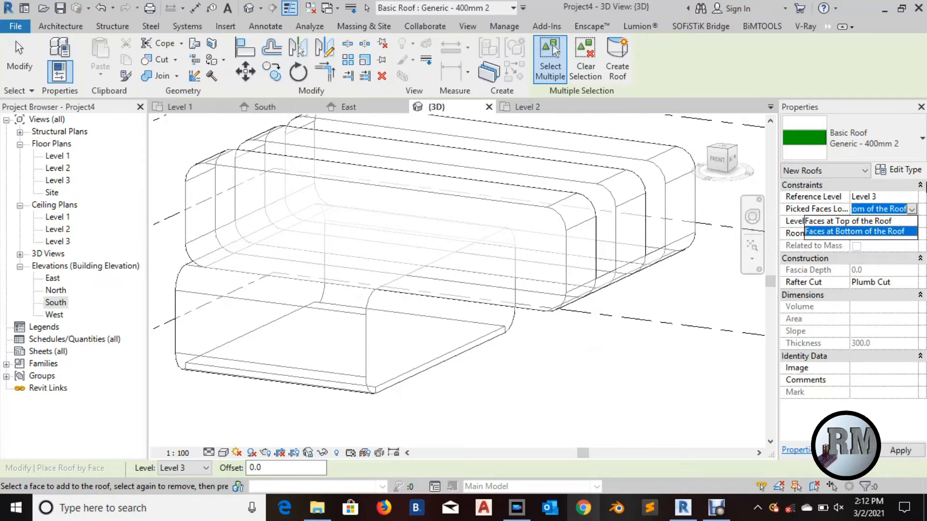
click(914, 213)
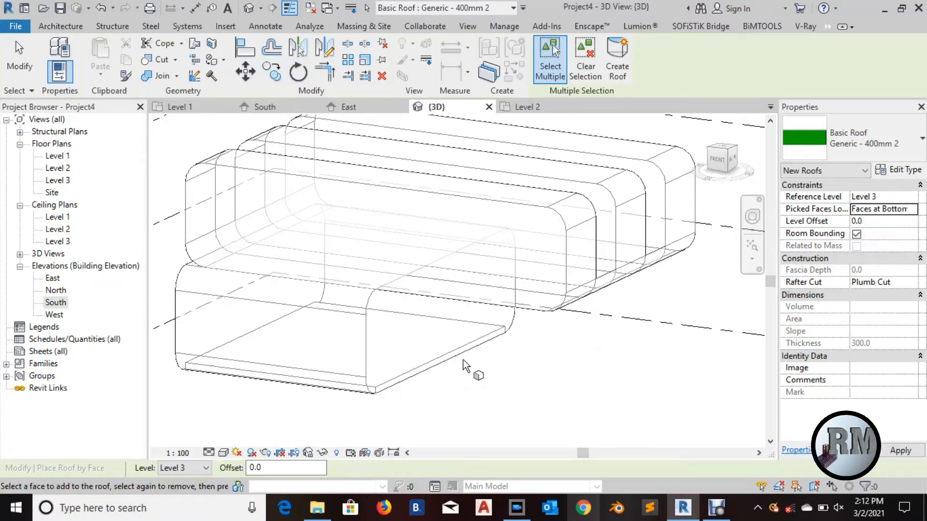
scroll(463, 360, down, 2)
middle_drag(472, 373, 393, 352)
scroll(392, 357, up, 1)
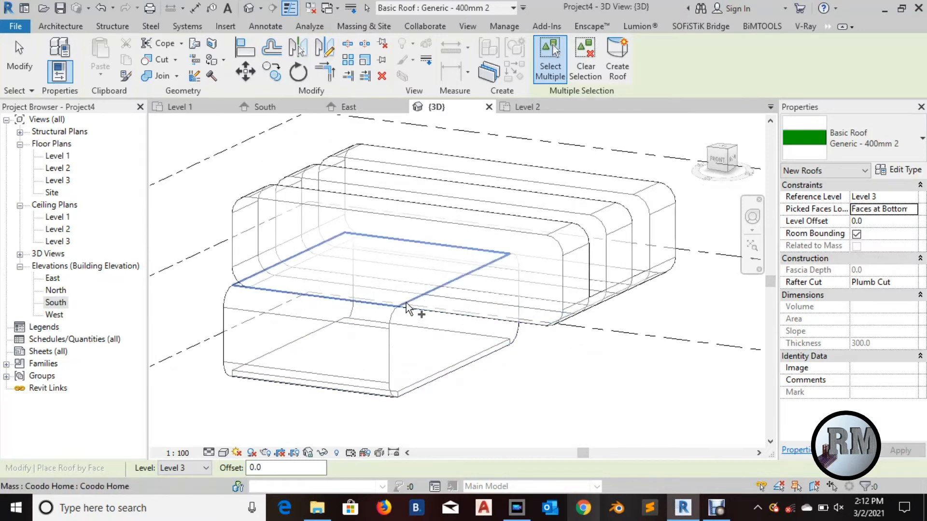
scroll(541, 325, up, 1)
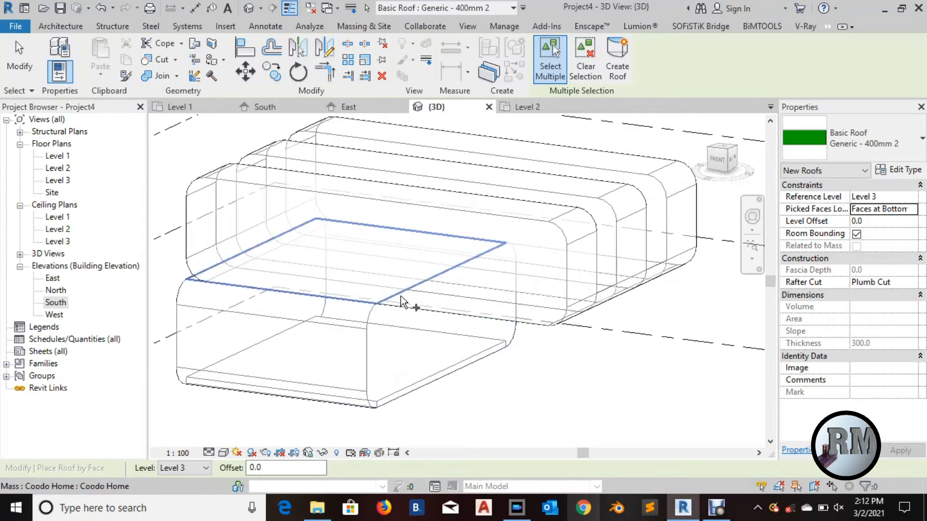
click(916, 213)
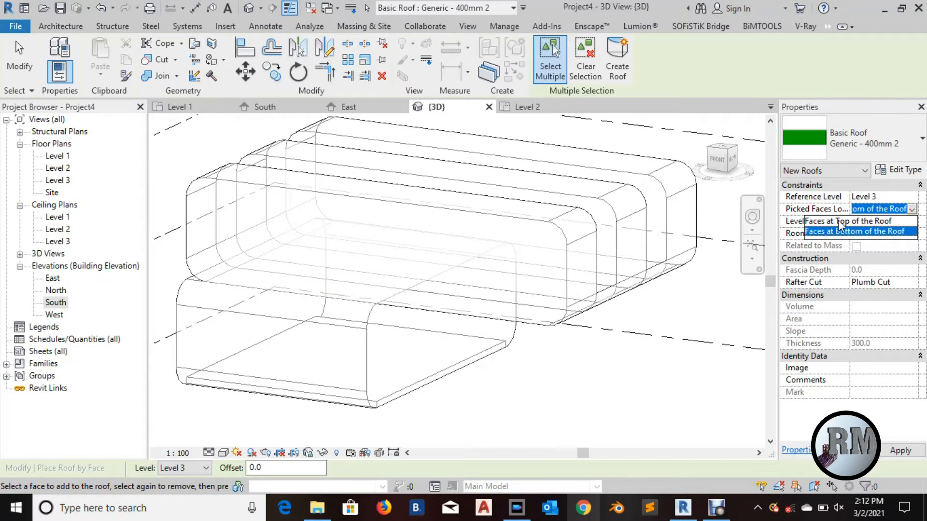
click(839, 221)
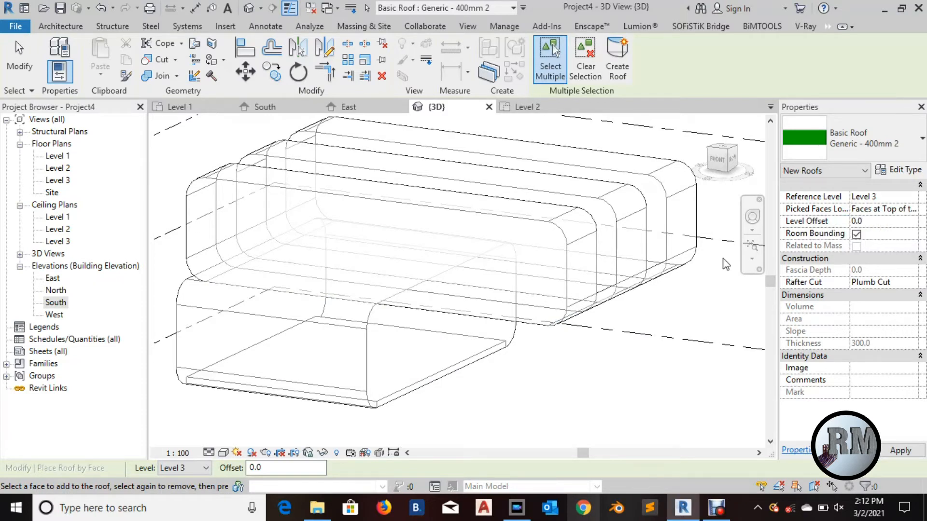
click(400, 304)
click(618, 61)
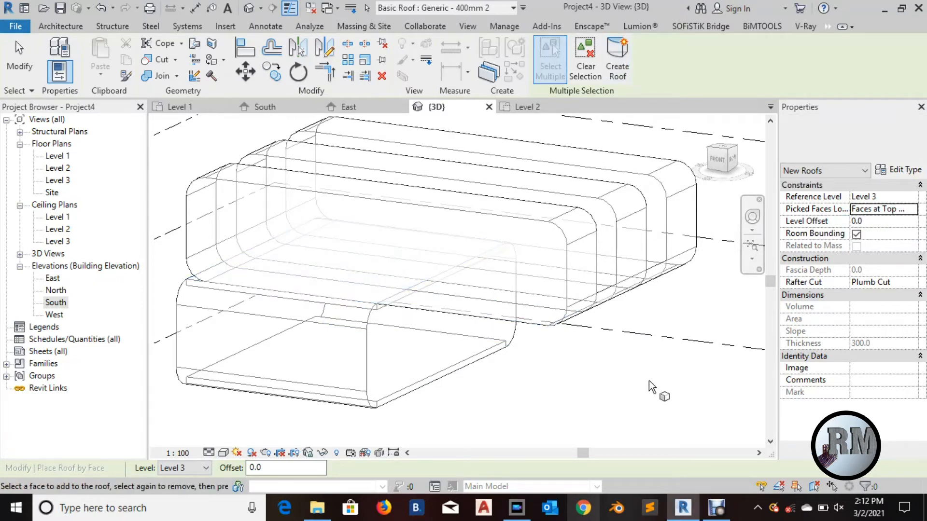
Create roofs on the flat top faces of the front, middle and rear upper blocks.
scroll(618, 365, down, 1)
middle_drag(619, 365, 590, 388)
scroll(576, 356, down, 1)
scroll(573, 357, up, 1)
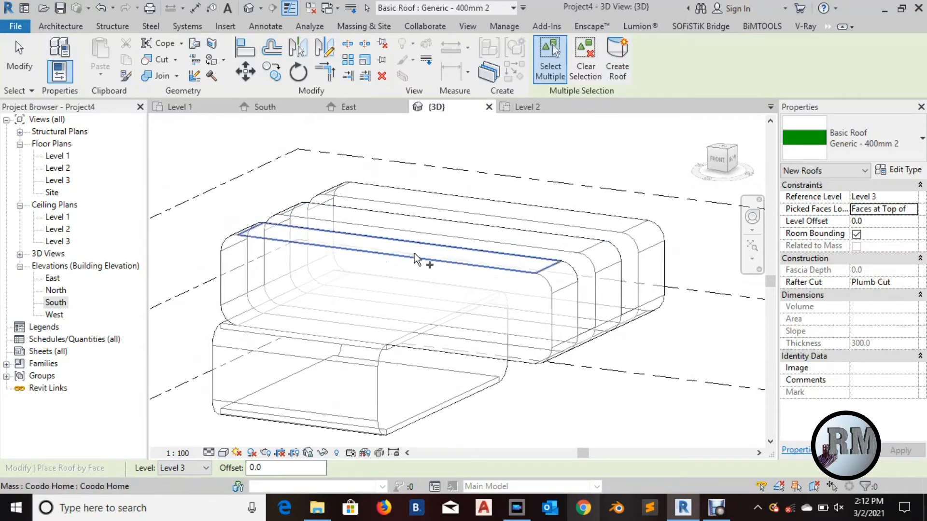
middle_drag(459, 256, 464, 255)
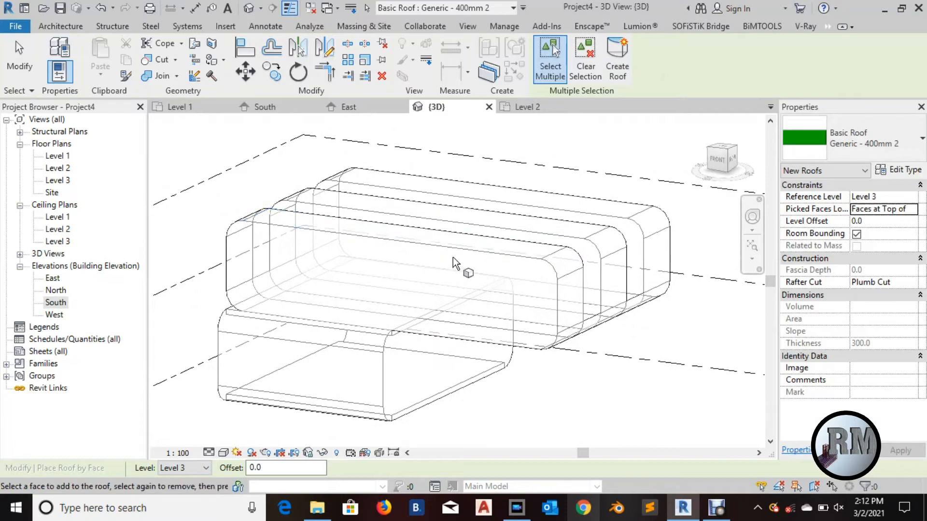
click(478, 249)
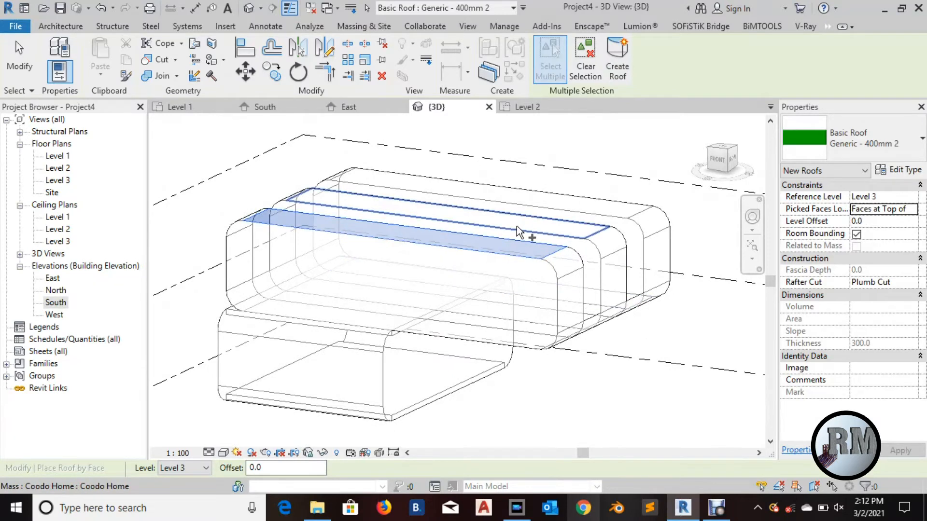
click(516, 225)
click(560, 206)
click(622, 66)
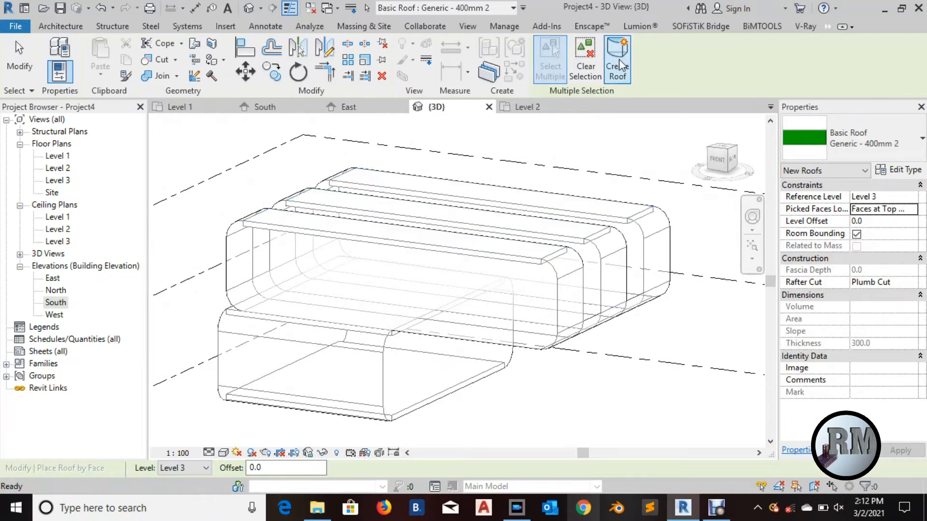
Create roofs on the bottom faces of the three upper blocks, using Faces at Bottom of the Roof.
middle_drag(481, 350, 471, 349)
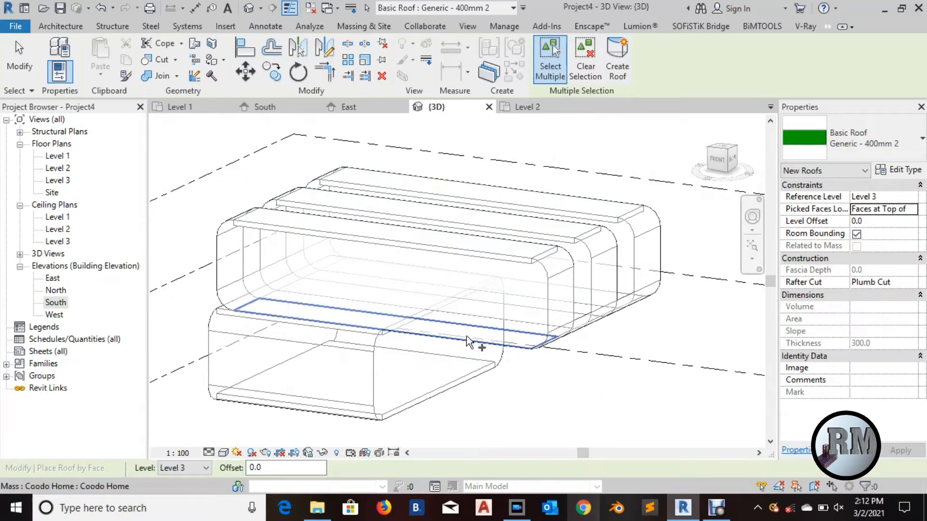
click(912, 209)
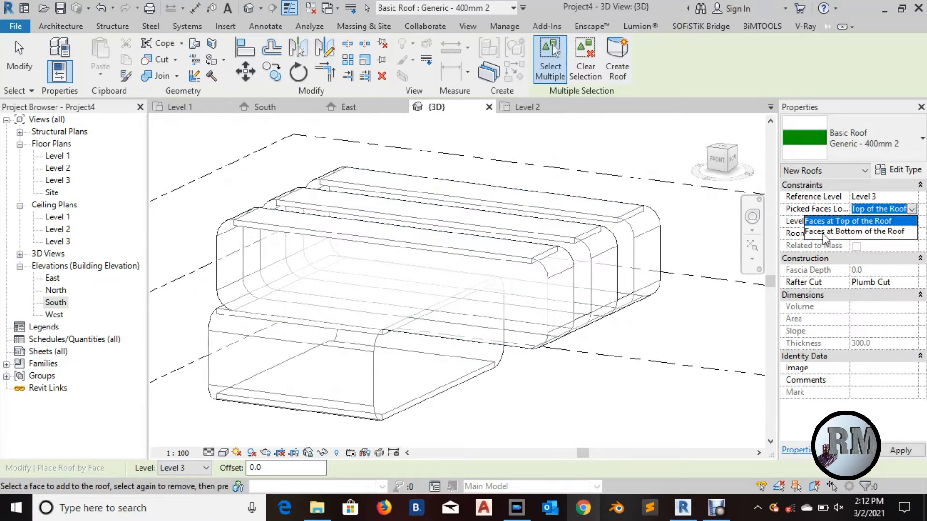
click(845, 232)
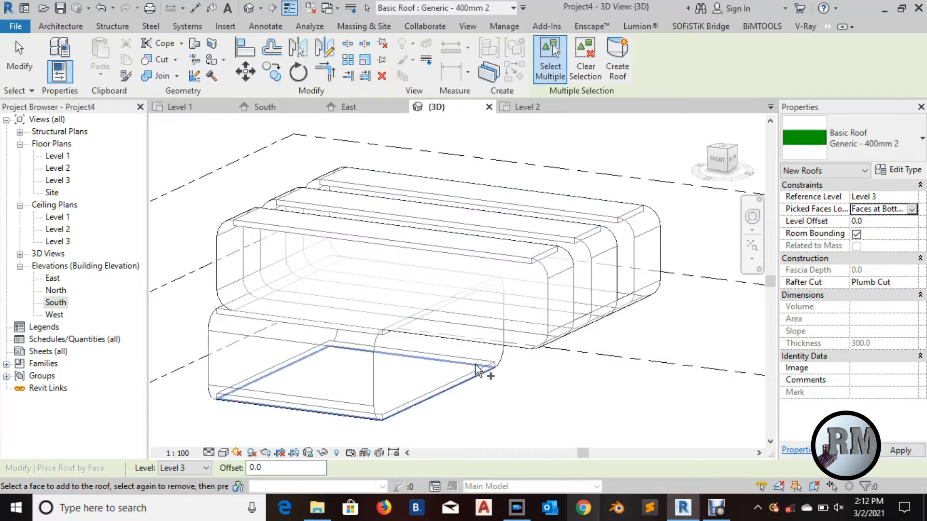
click(445, 335)
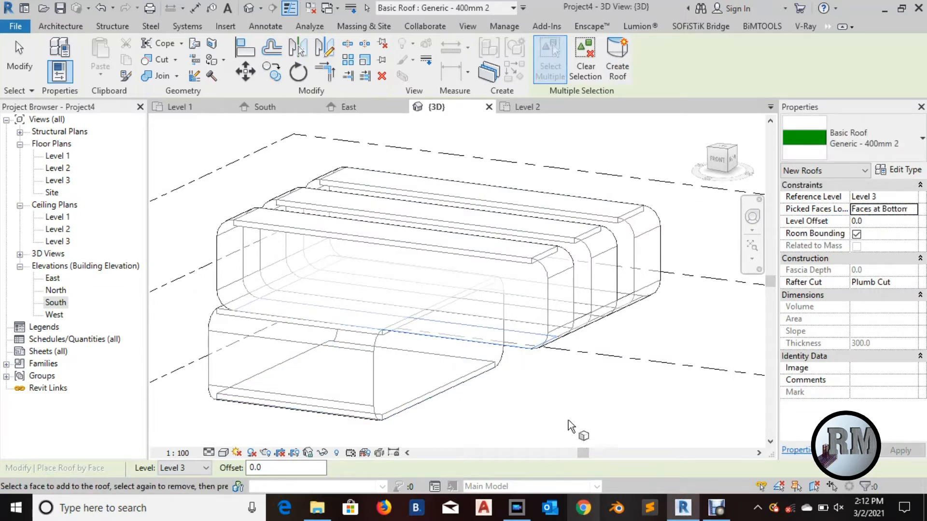
middle_drag(573, 392, 583, 399)
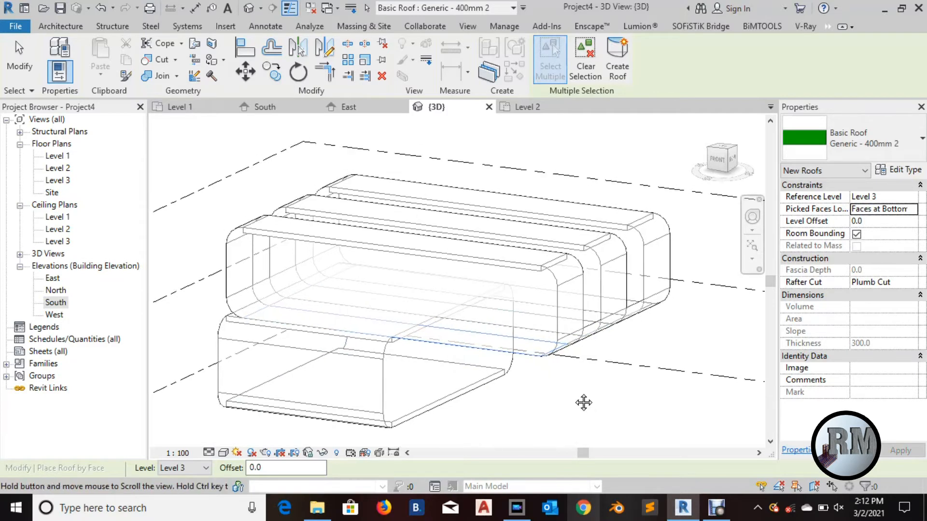
click(530, 301)
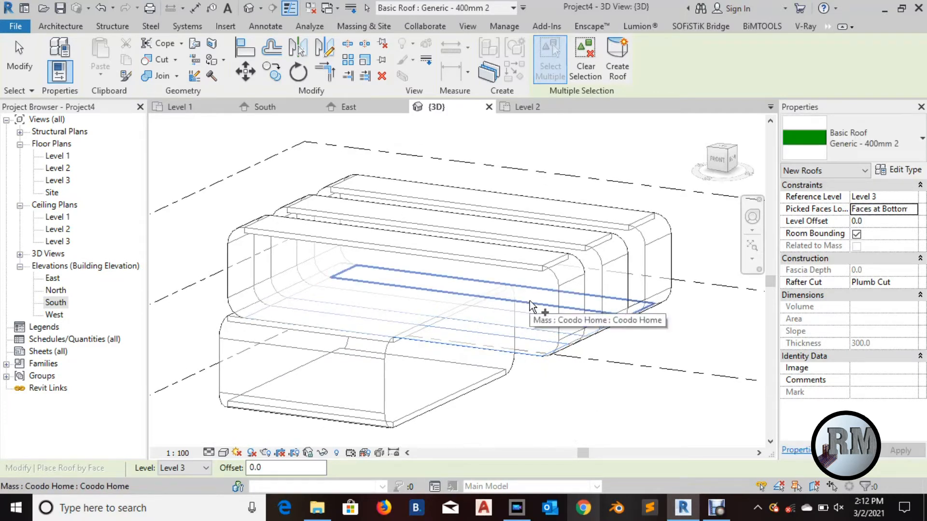
click(619, 66)
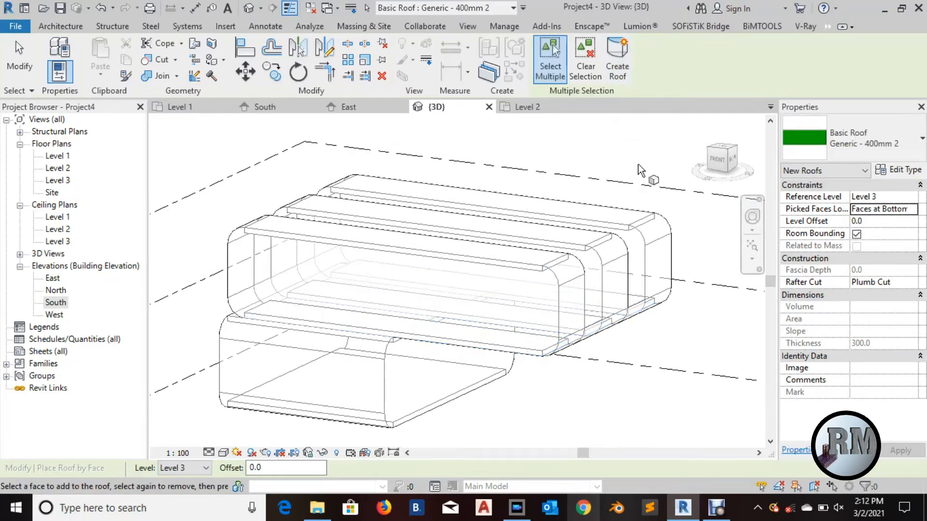
scroll(638, 167, down, 2)
click(753, 217)
mouse_move(658, 310)
mouse_down()
mouse_move(641, 335)
mouse_move(627, 333)
mouse_move(647, 311)
mouse_up()
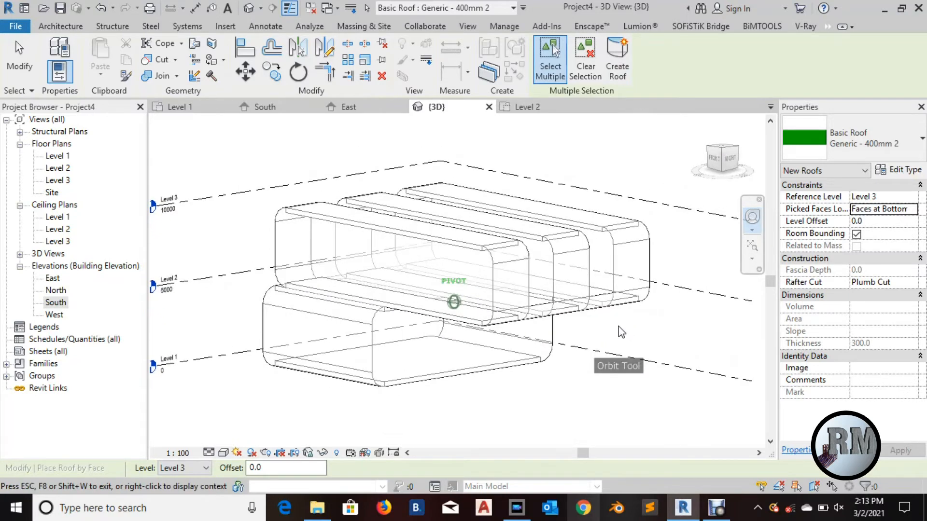
click(682, 278)
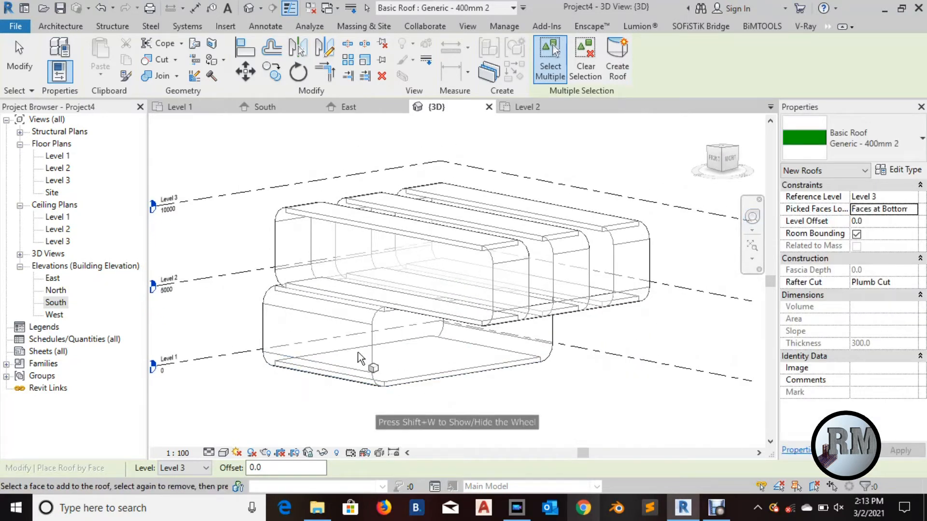
Place a Generic - 300mm wall by face on the lower block's flat front face.
middle_drag(422, 343, 427, 346)
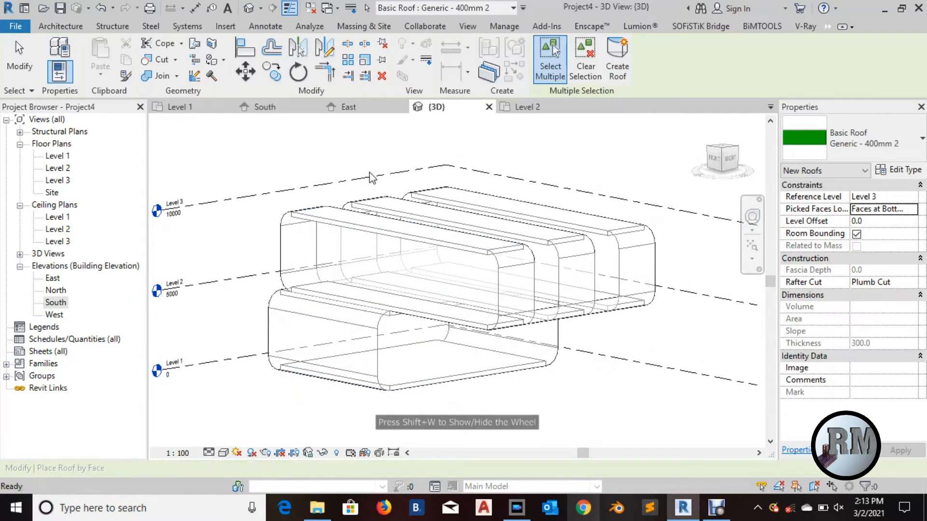
key(Escape)
click(248, 55)
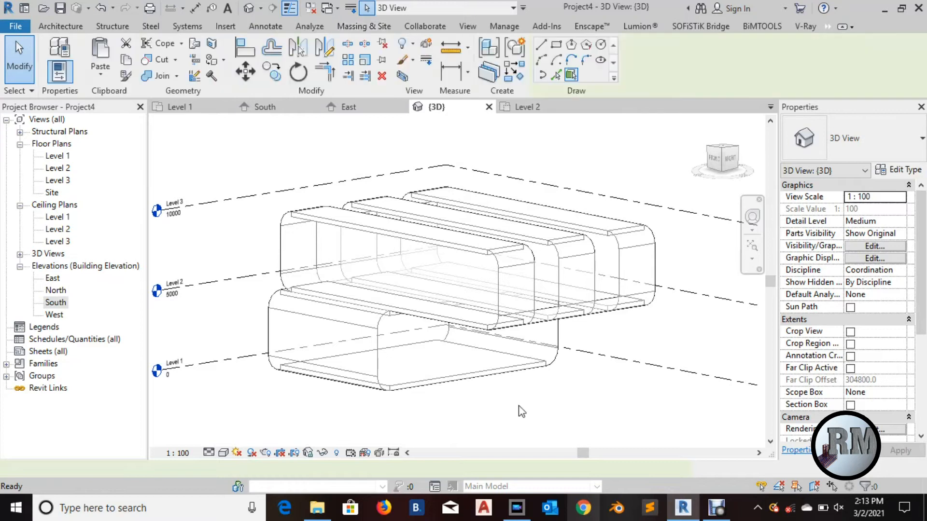
scroll(507, 401, up, 2)
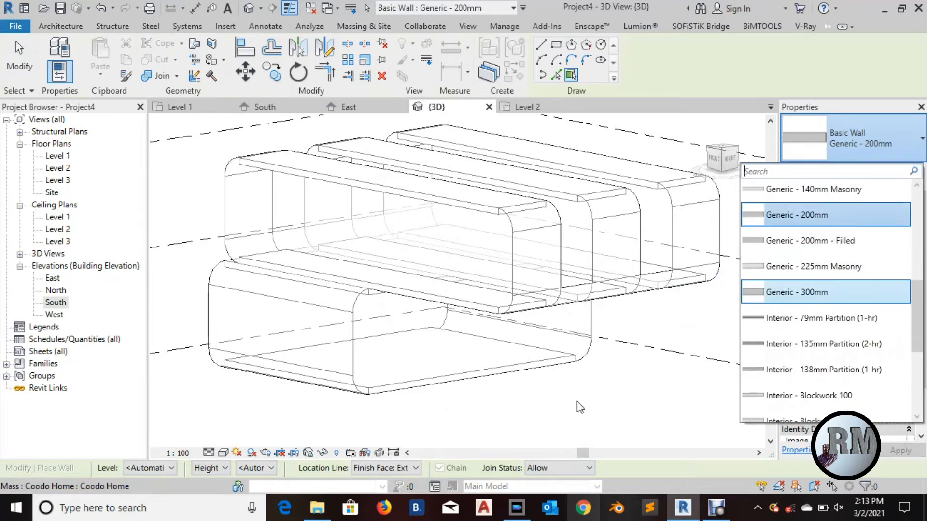
key(Return)
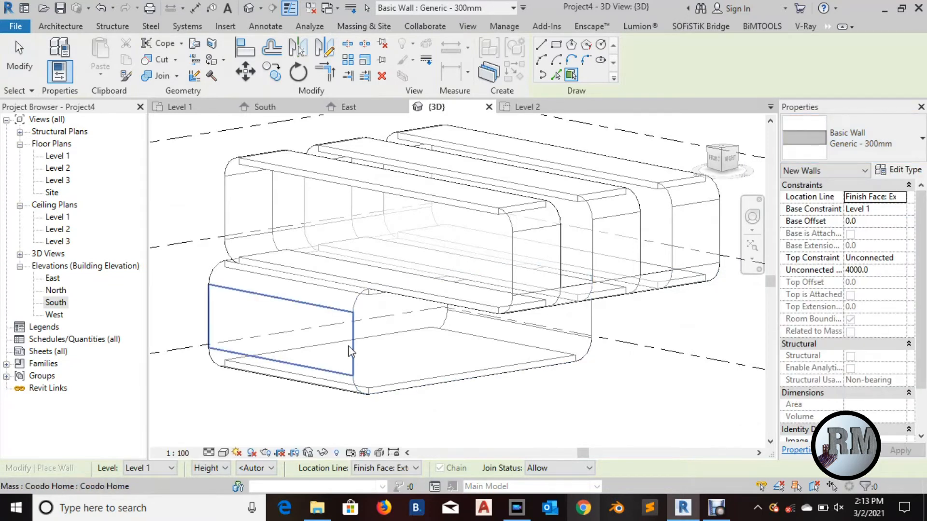
click(350, 351)
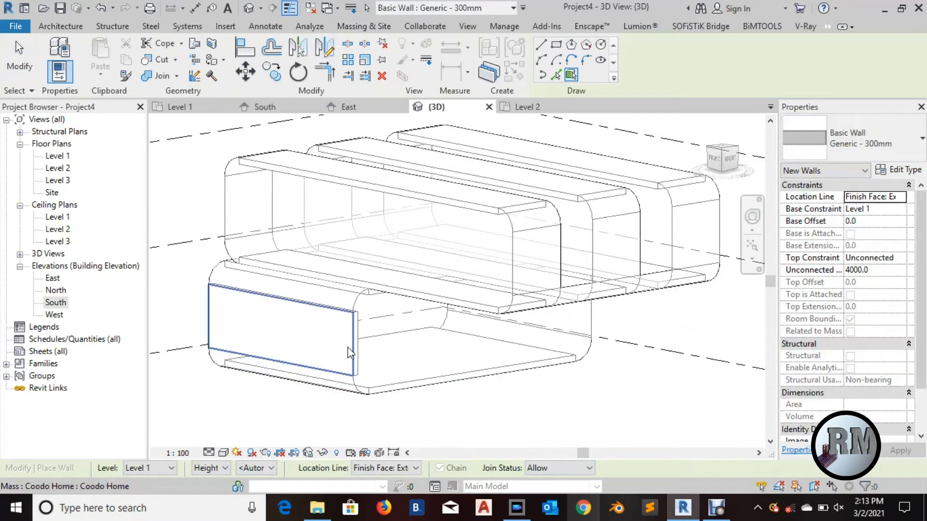
Place 300 mm walls on the lower block's flat back face and the curved corner faces above and below it.
middle_drag(388, 366, 365, 368)
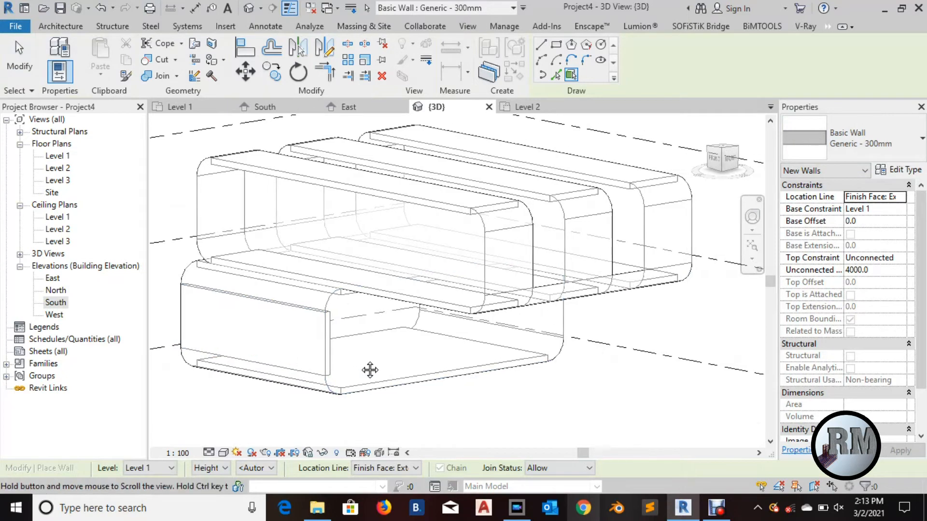
click(752, 217)
drag(672, 320, 591, 309)
click(583, 287)
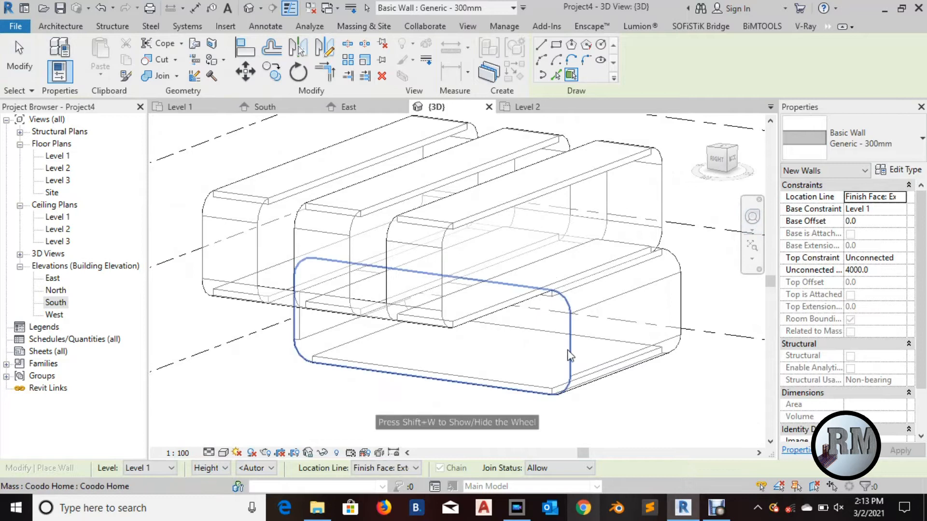
middle_drag(678, 405, 664, 400)
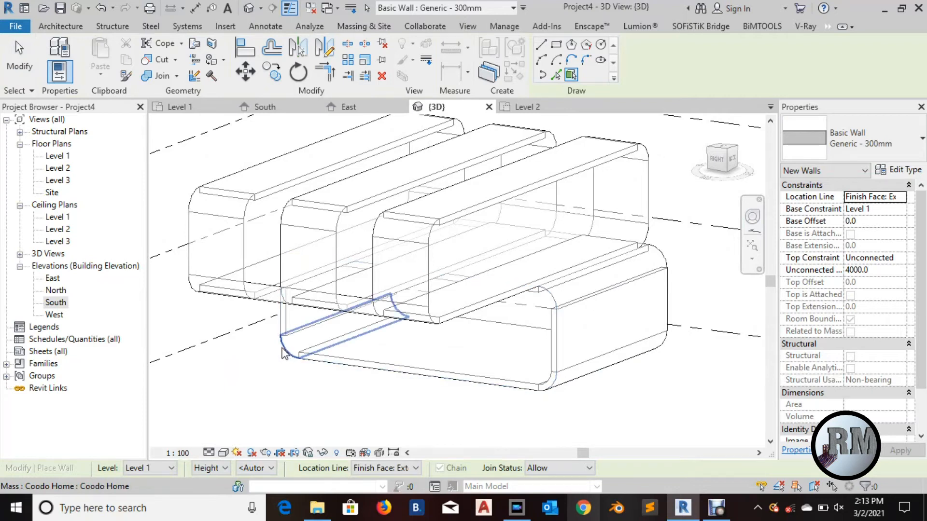
Place 300 mm walls on the curved corner faces above and below the lower block's front face.
scroll(507, 383, down, 1)
click(545, 315)
click(752, 216)
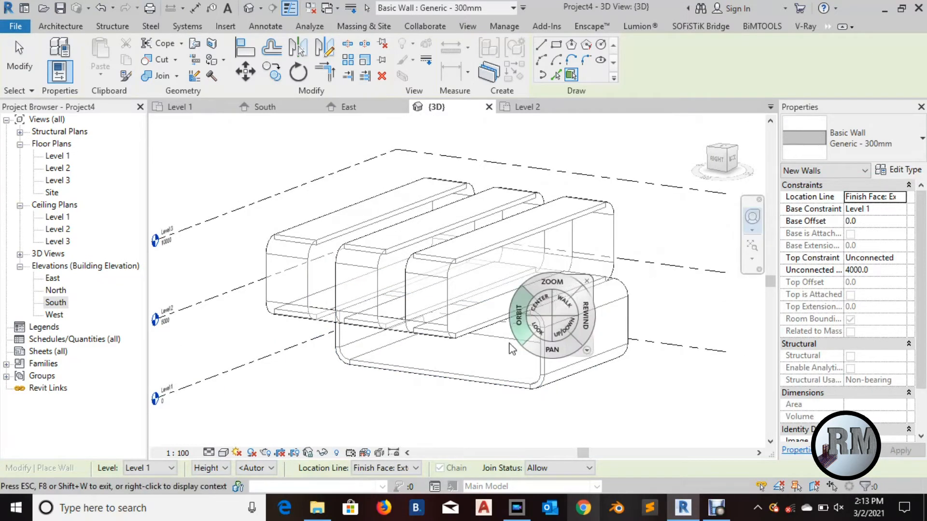
drag(493, 331, 671, 338)
key(Escape)
scroll(329, 353, up, 3)
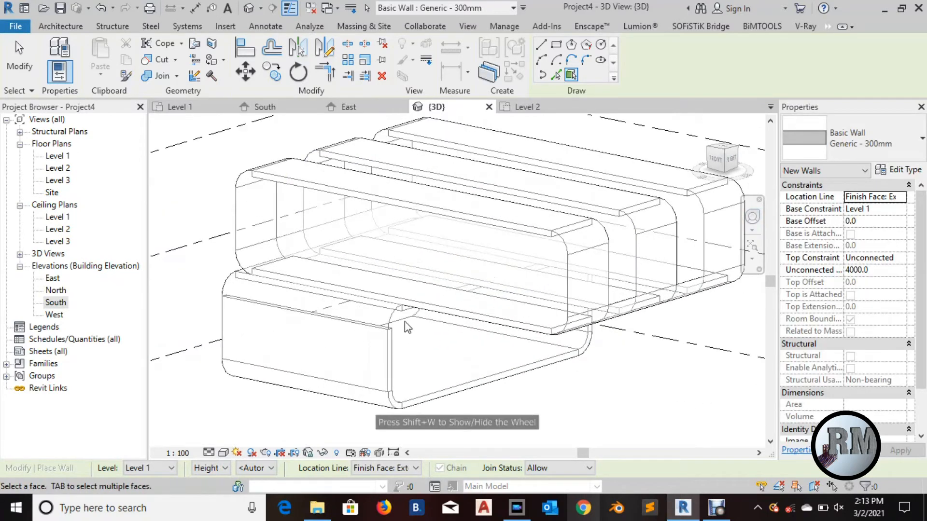
Place 300 mm walls on the flat right end faces and upper curved corners of the three upper blocks.
scroll(586, 378, down, 4)
middle_drag(586, 378, 577, 371)
scroll(635, 325, up, 2)
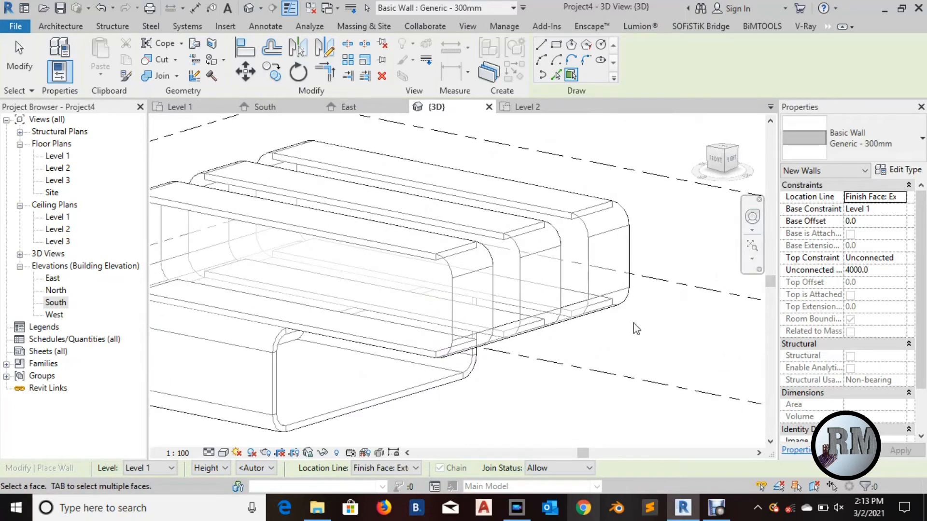
click(471, 311)
click(542, 284)
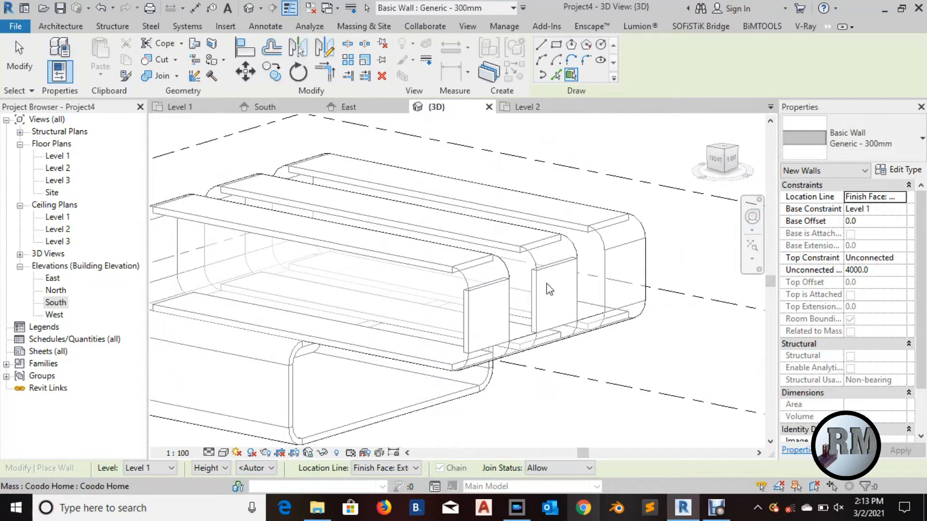
click(604, 279)
click(604, 236)
click(537, 256)
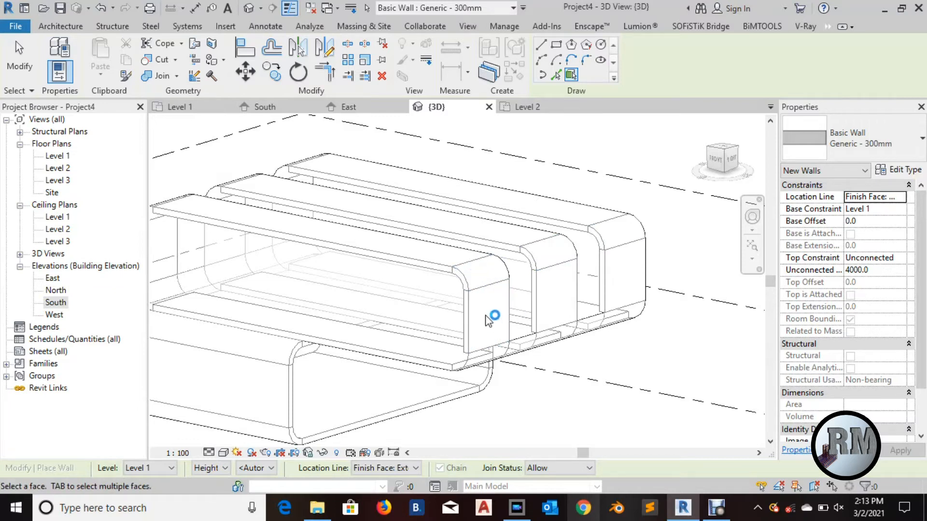
Place 300 mm walls on the lower curved corner faces at the right ends of the three upper blocks.
middle_drag(488, 314, 617, 317)
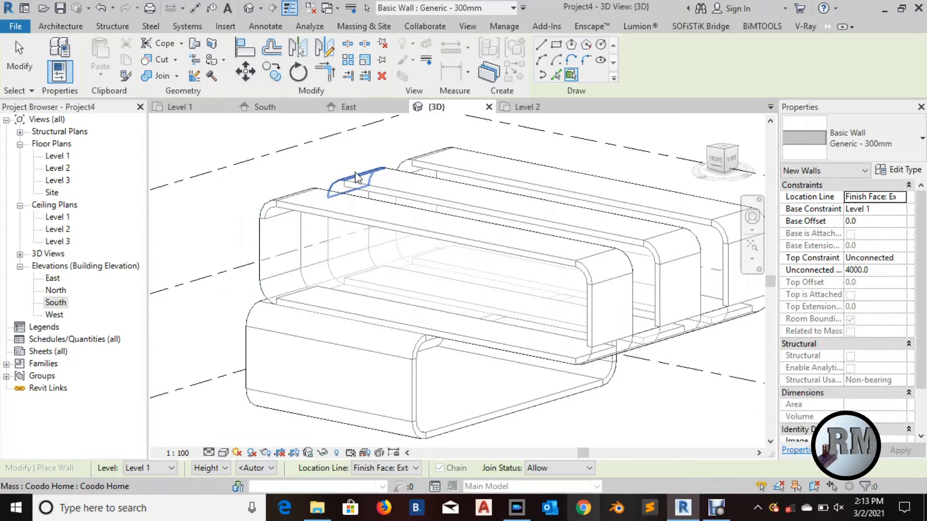
middle_drag(559, 306, 469, 279)
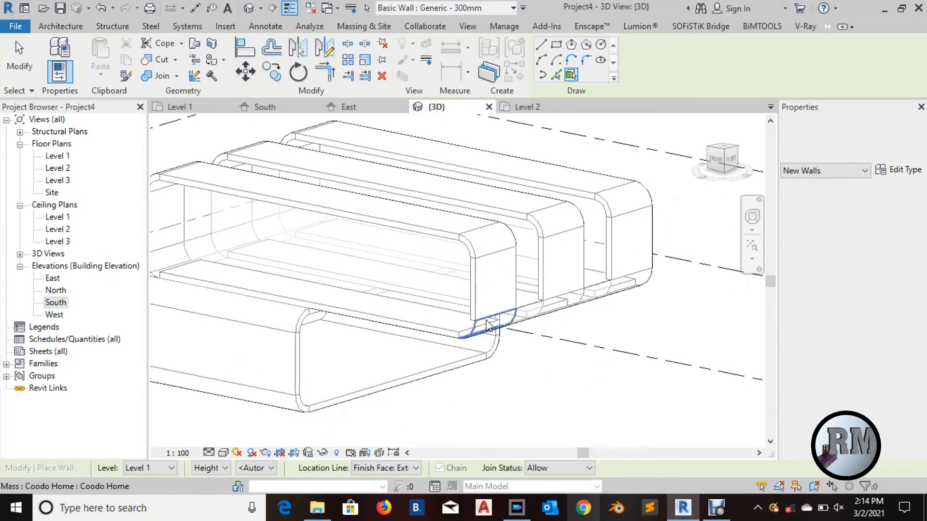
scroll(487, 321, up, 2)
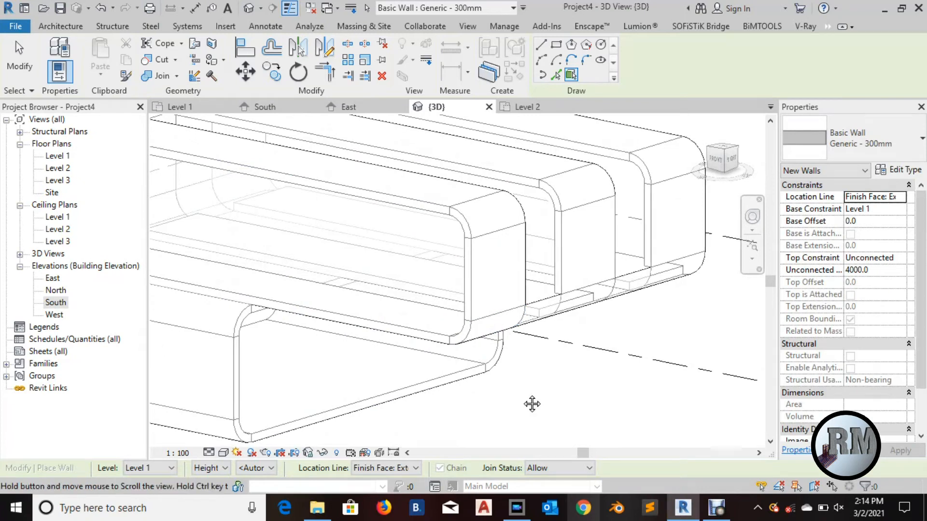
middle_drag(567, 396, 511, 410)
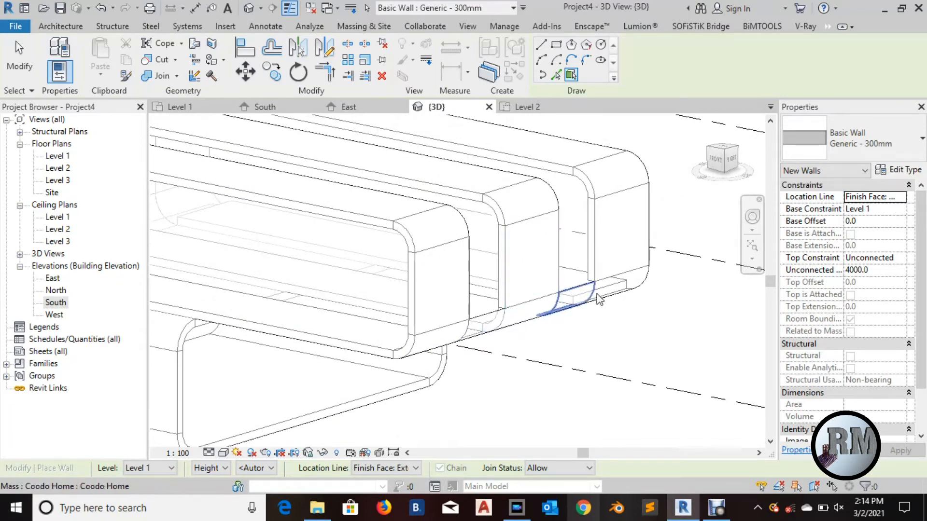
shift+middle_drag(606, 332, 315, 310)
Cover the opposite, left ends of the three upper blocks with 300 mm walls on their flat faces and curved corners.
click(752, 215)
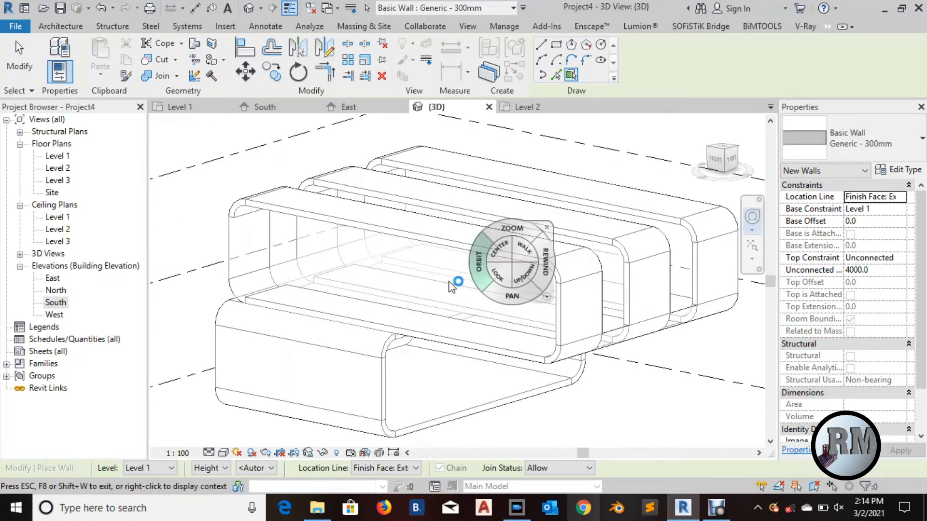
scroll(448, 284, down, 3)
drag(442, 283, 614, 292)
scroll(479, 282, up, 2)
click(490, 267)
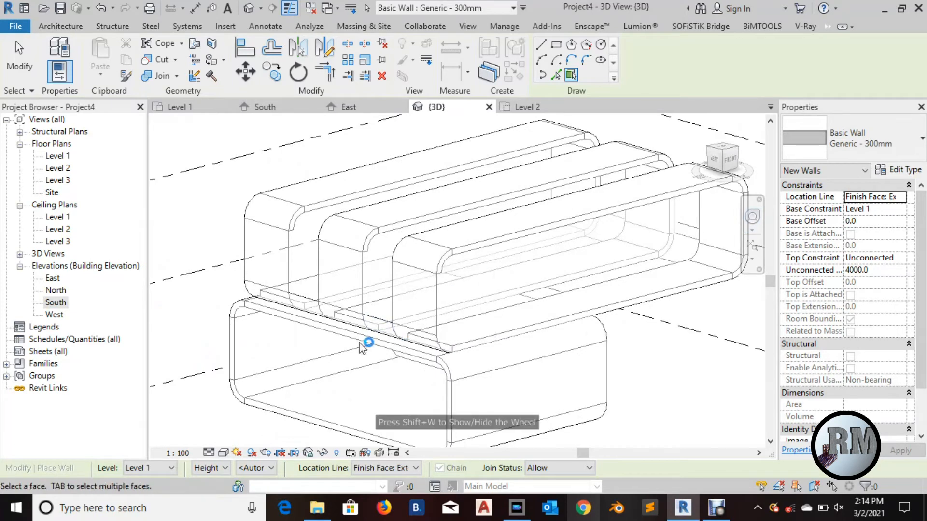
scroll(418, 336, up, 2)
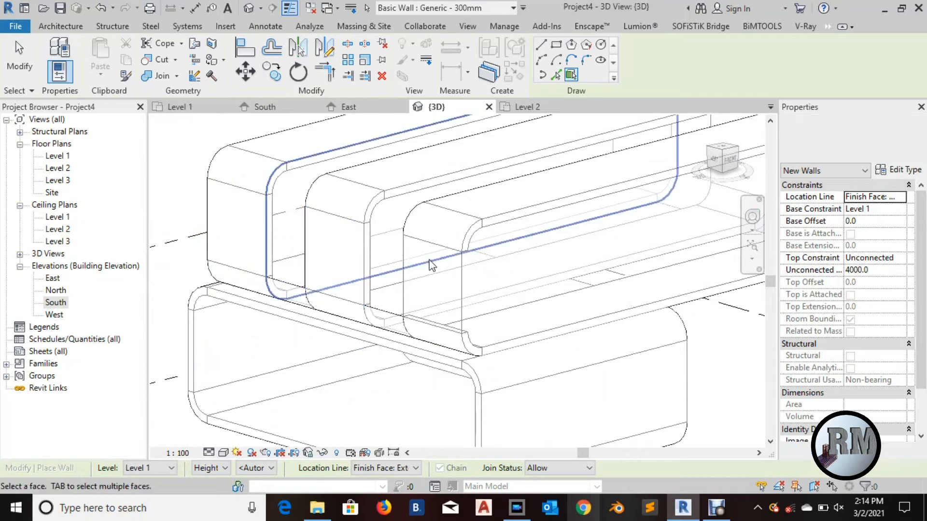
middle_drag(367, 348, 343, 369)
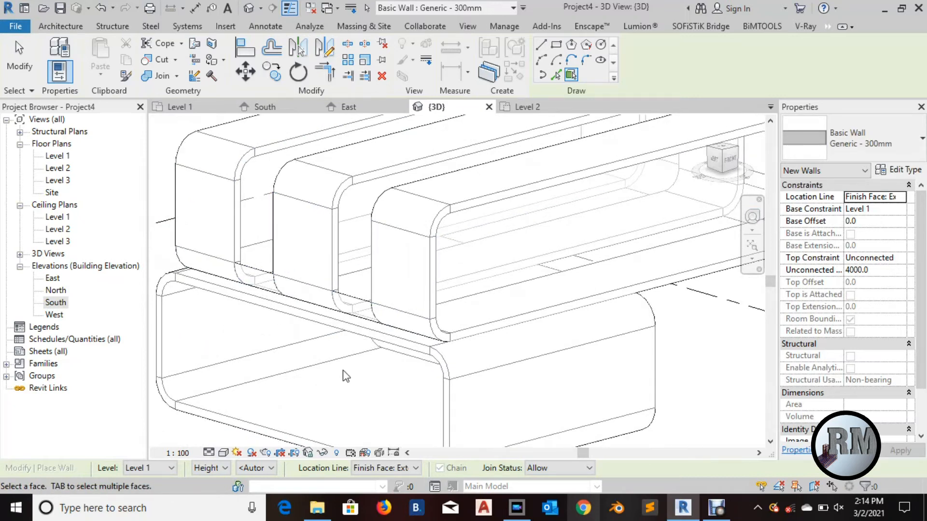
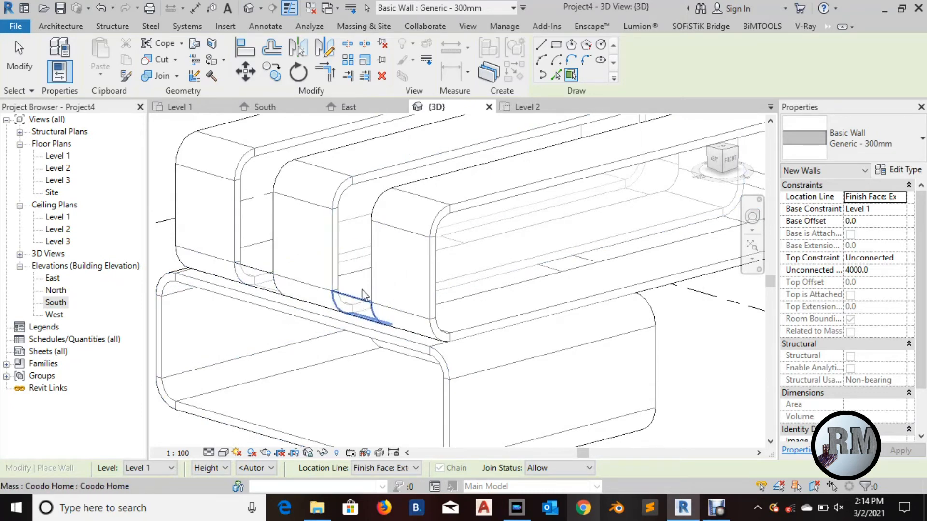
Using location line Finish Face: Exterior, place a wall on the lower curved face between the front and middle upper blocks' left ends.
scroll(331, 329, down, 1)
middle_drag(320, 339, 296, 342)
middle_drag(367, 323, 452, 328)
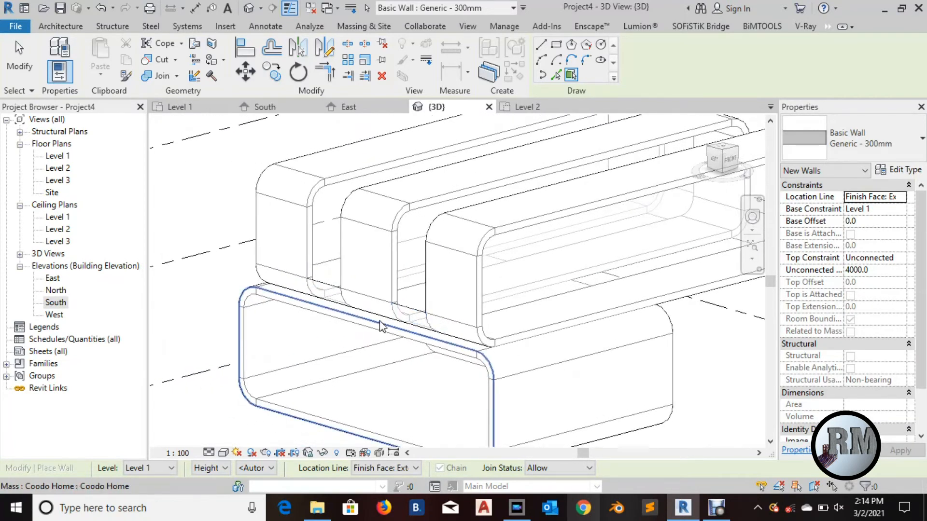
scroll(383, 323, up, 1)
scroll(593, 314, up, 1)
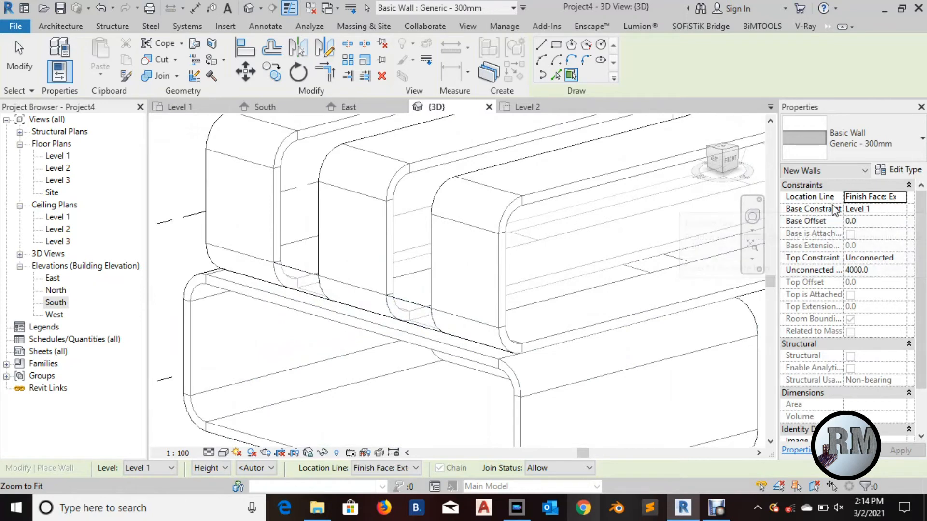
click(901, 199)
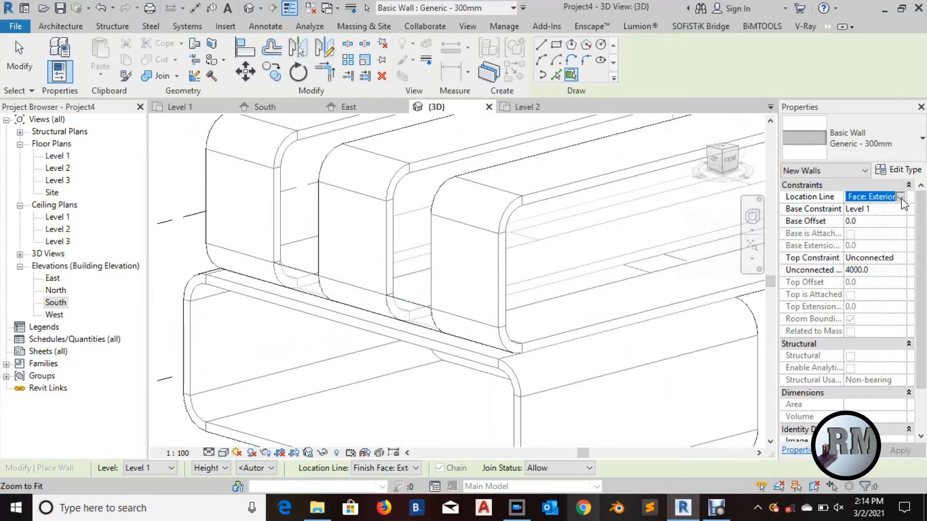
click(900, 197)
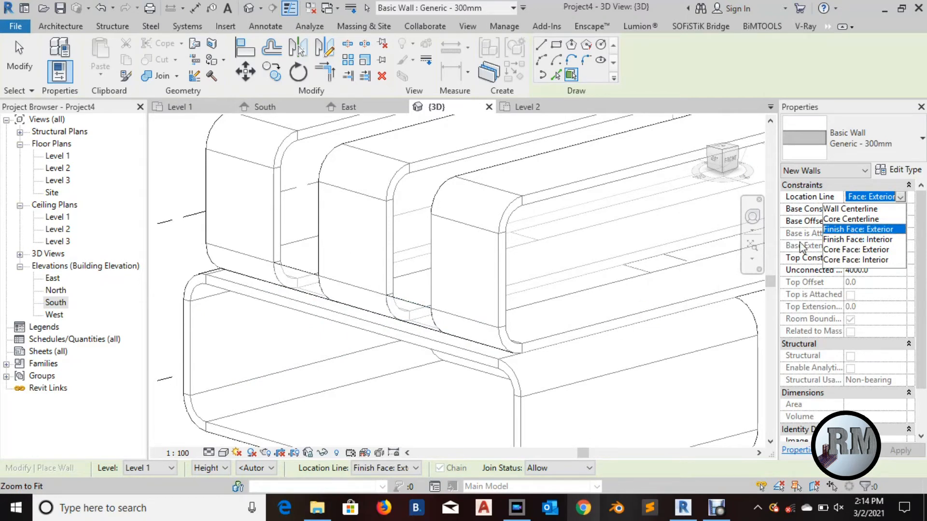
click(850, 231)
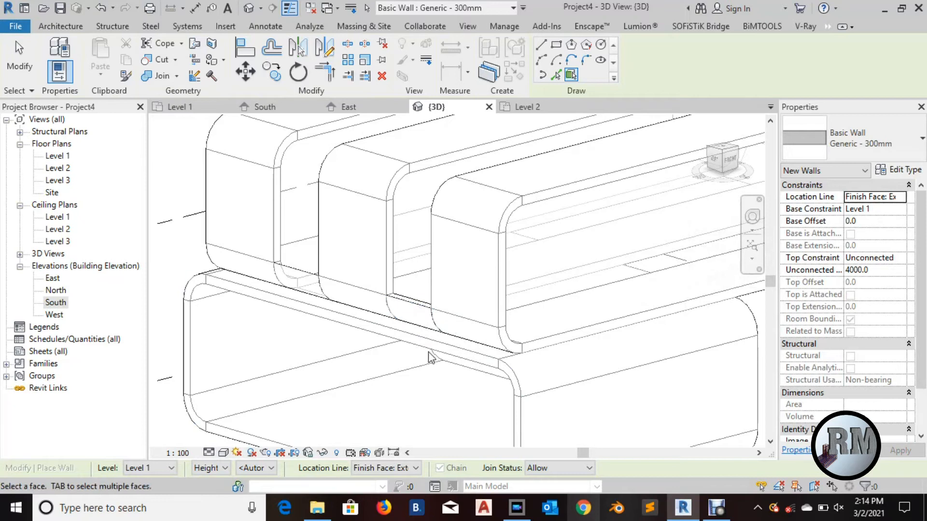
middle_drag(445, 328, 456, 337)
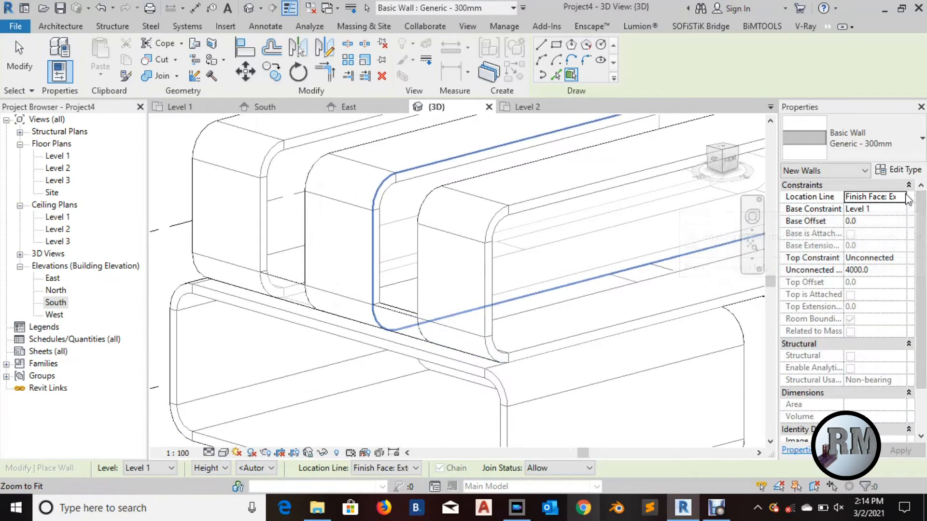
Try a wall with location line Finish Face: Interior on the lower curved face between the middle and rear upper blocks, and undo it.
click(901, 196)
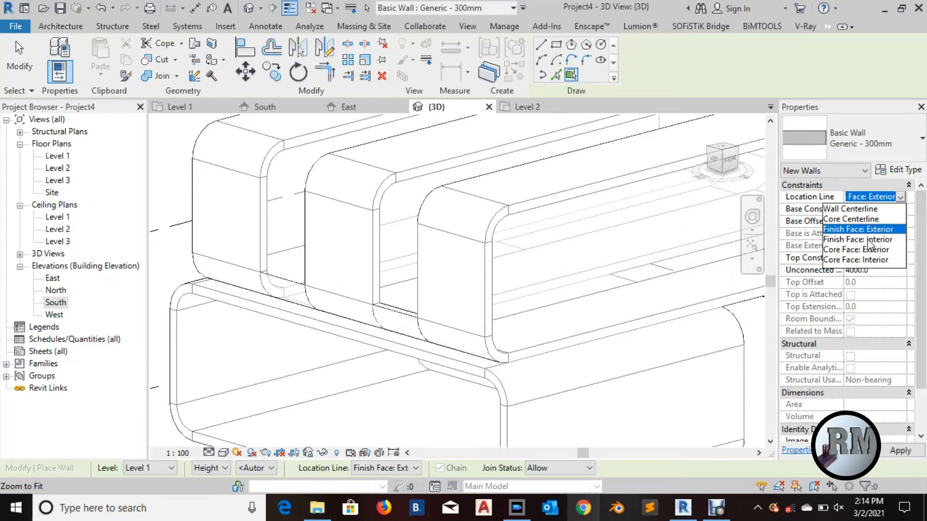
click(868, 239)
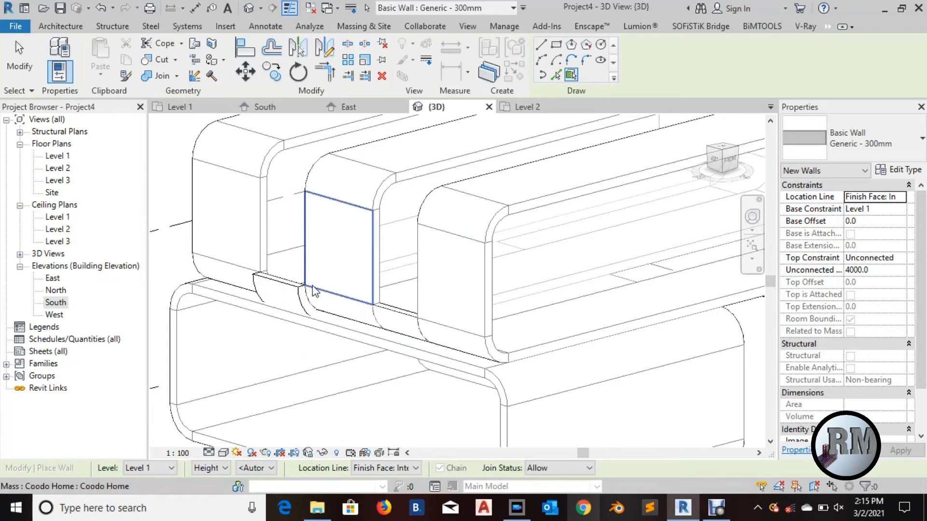
click(101, 8)
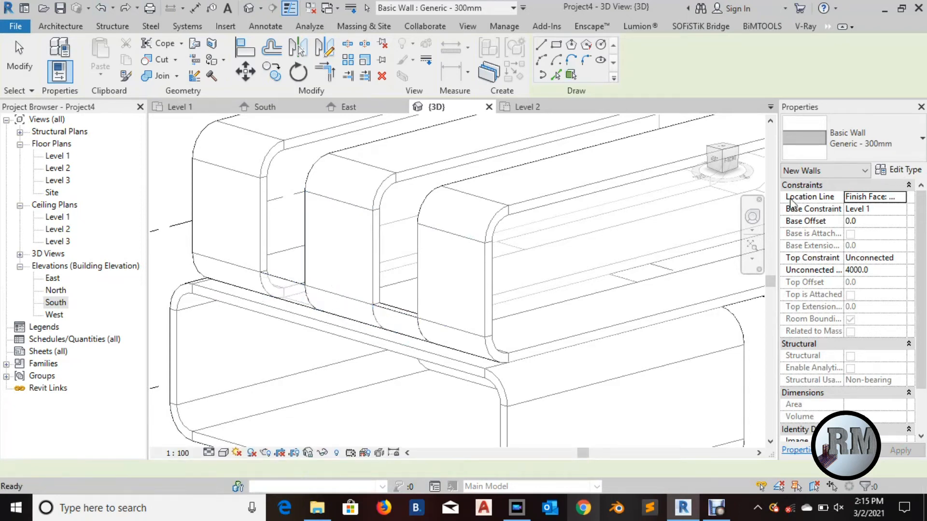
Reset the location line to Finish Face: Exterior and place a wall on the curved face between the middle and rear upper blocks' left ends.
click(869, 196)
click(901, 196)
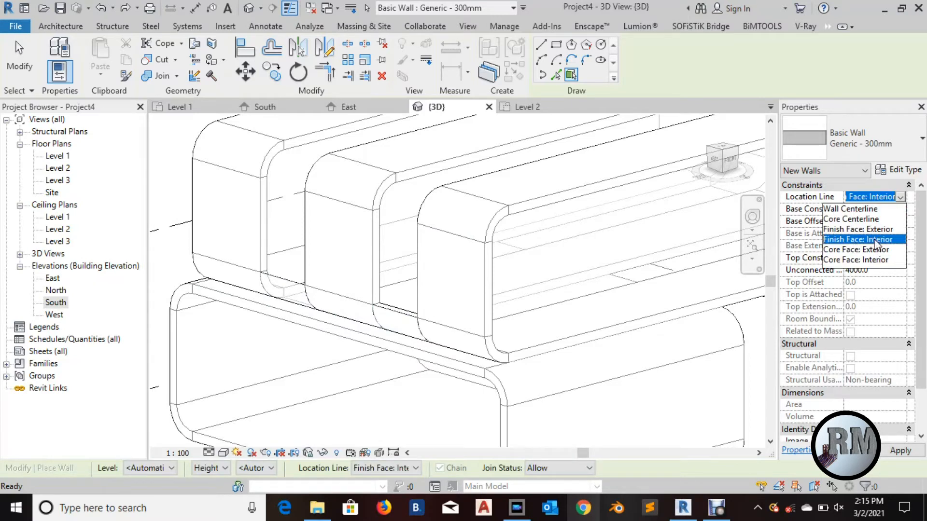
click(872, 229)
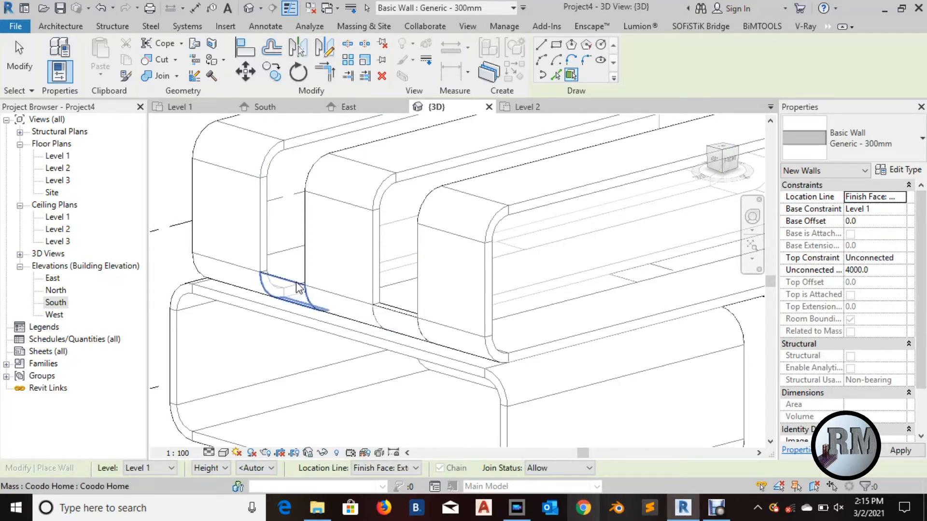
Place a 300 mm wall on the lower curved face between the front and middle upper blocks' right ends.
scroll(425, 265, down, 5)
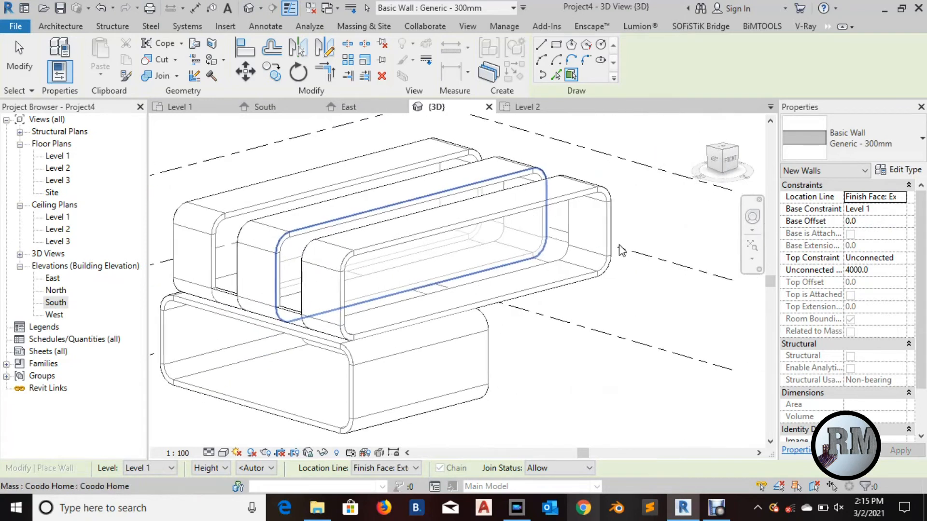
click(756, 214)
drag(681, 246, 489, 244)
key(Escape)
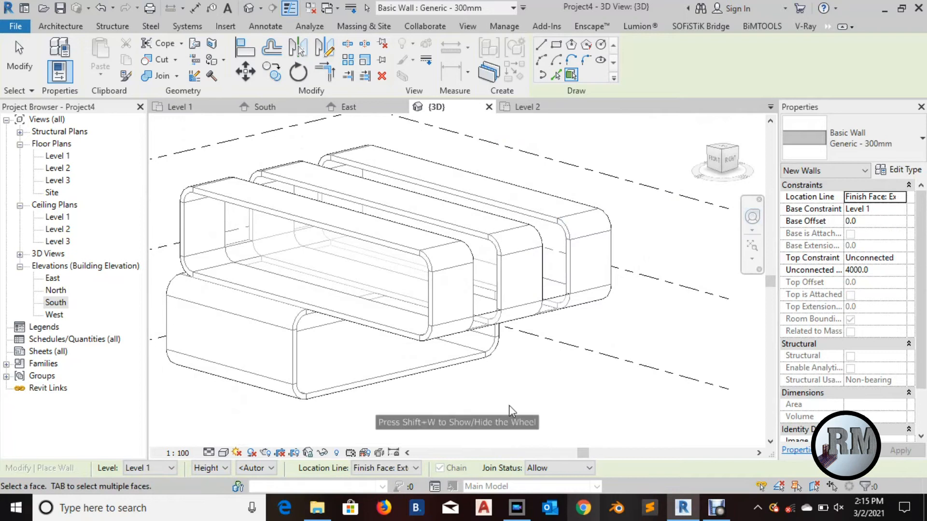
scroll(517, 345, up, 3)
click(475, 280)
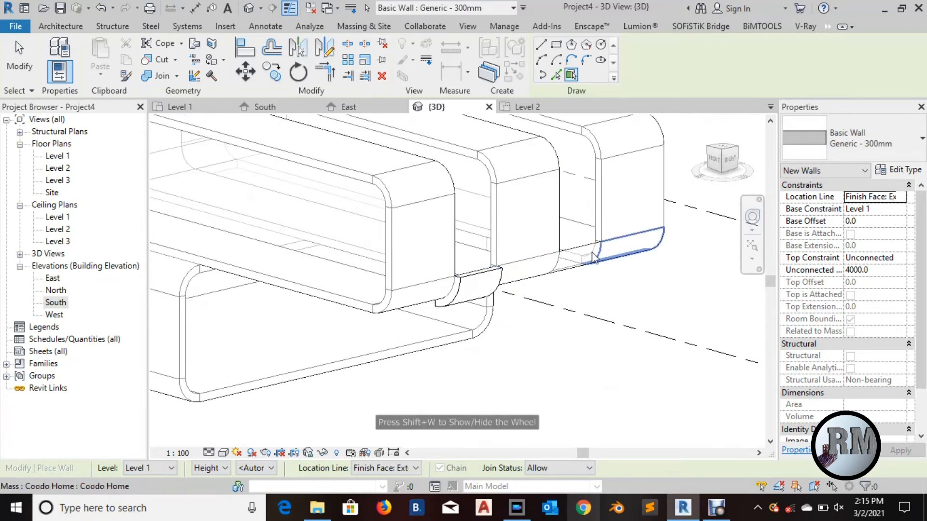
Review the Location Line options for the by-face walls, keeping Finish Face: Exterior.
click(901, 197)
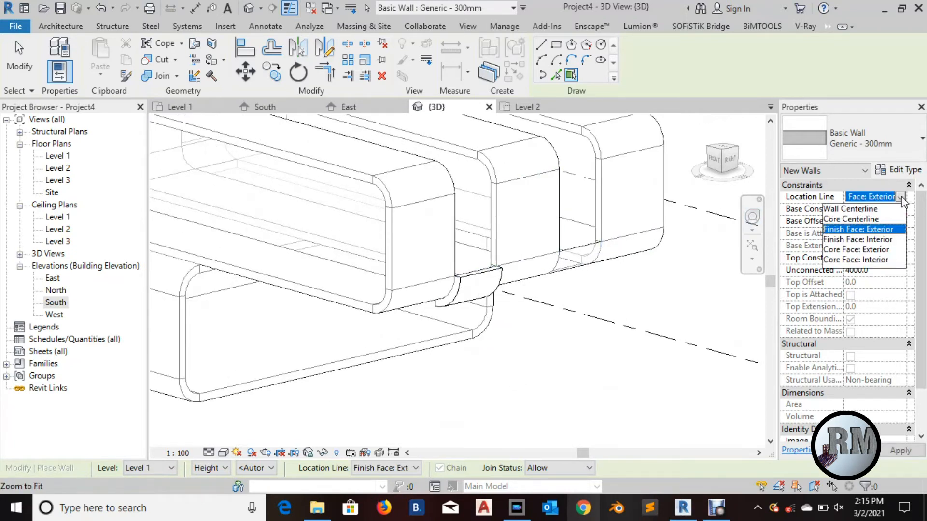
click(531, 341)
middle_drag(565, 353, 571, 366)
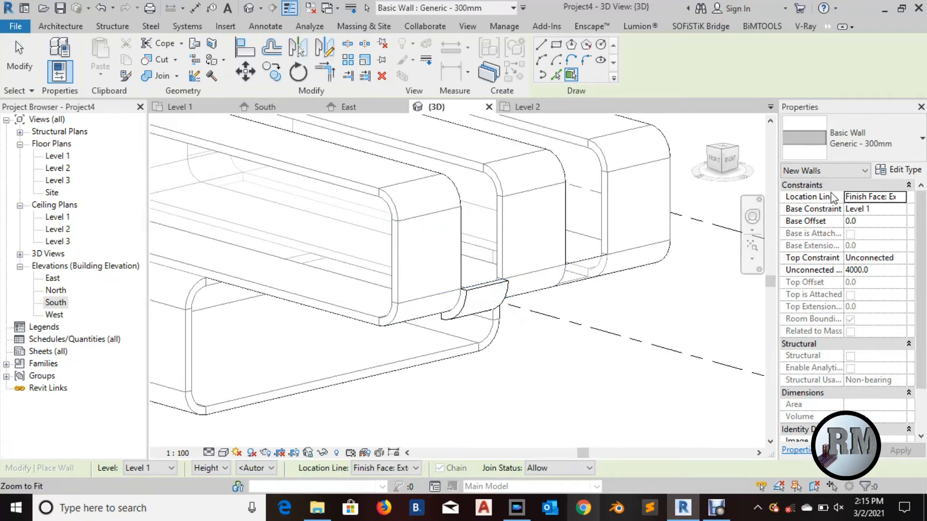
click(901, 198)
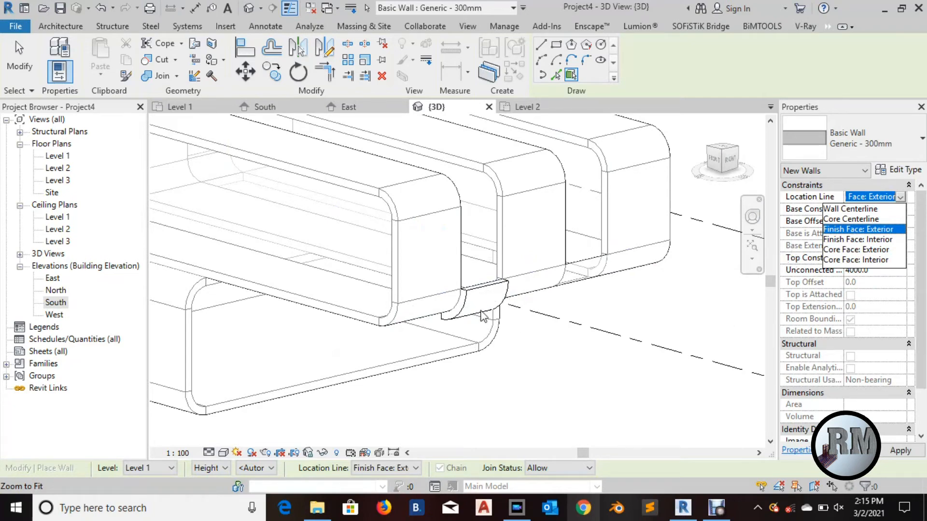
click(104, 14)
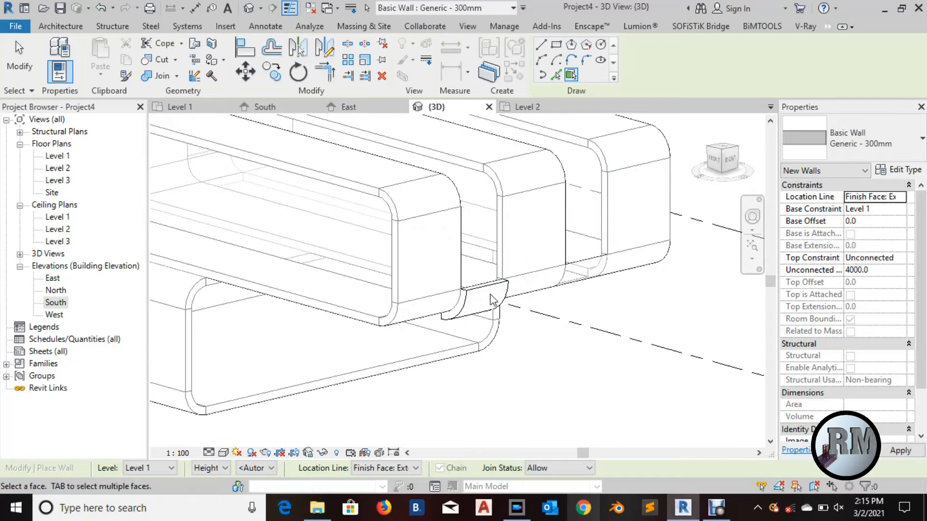
Undo the wall placed on the lower curved face in the gap between the upper volumes.
click(101, 12)
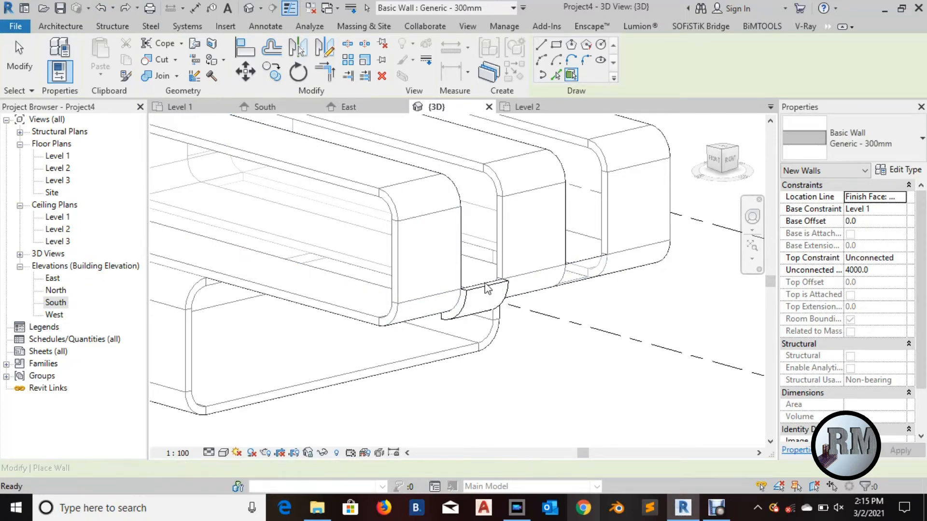
key(Escape)
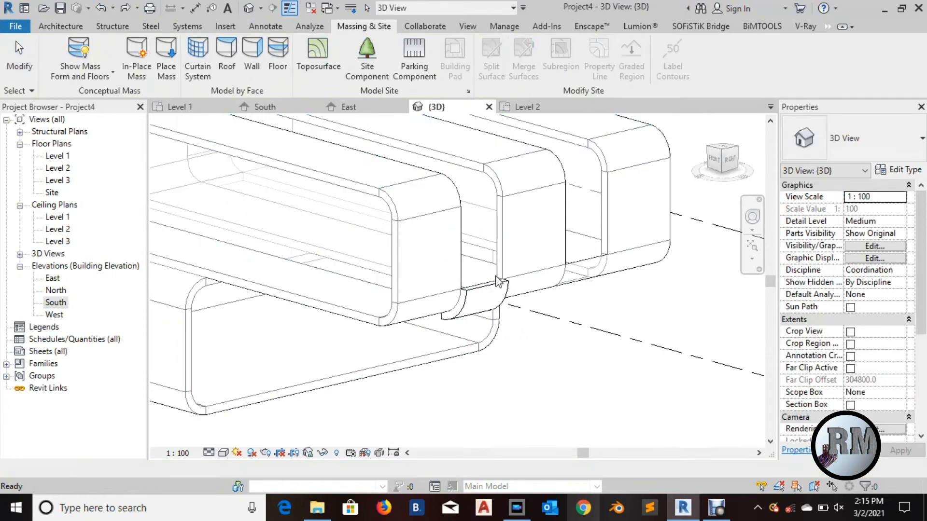
click(100, 12)
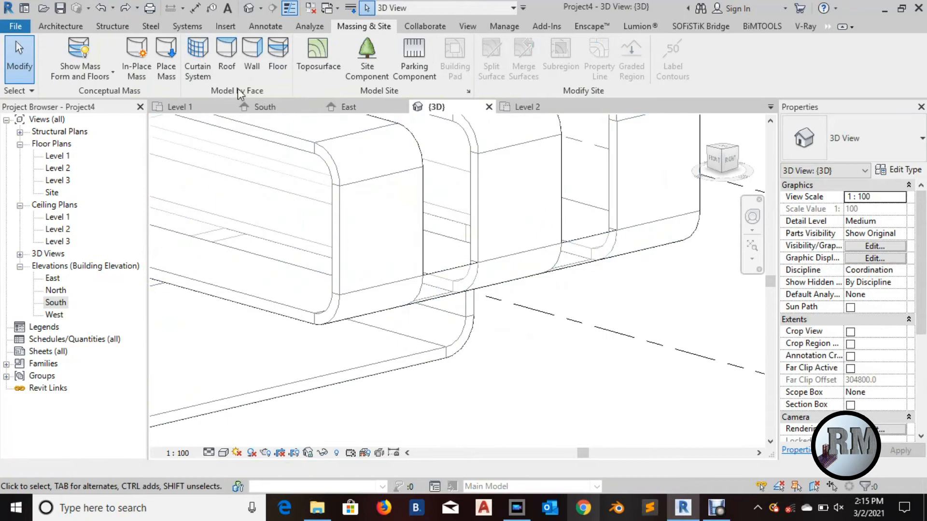
Place Generic - 300mm walls by face on the lower curved gap faces between the upper volumes, using Finish Face: Interior as location line.
click(251, 53)
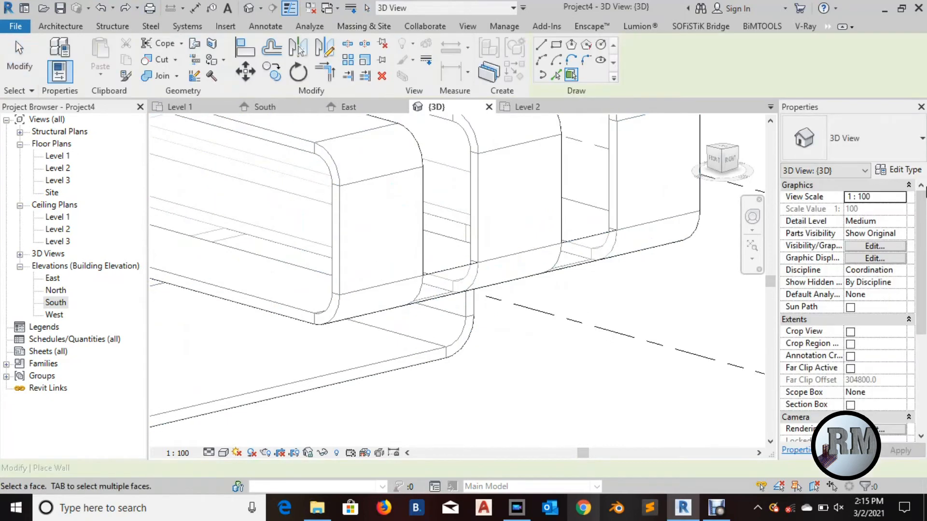
click(902, 198)
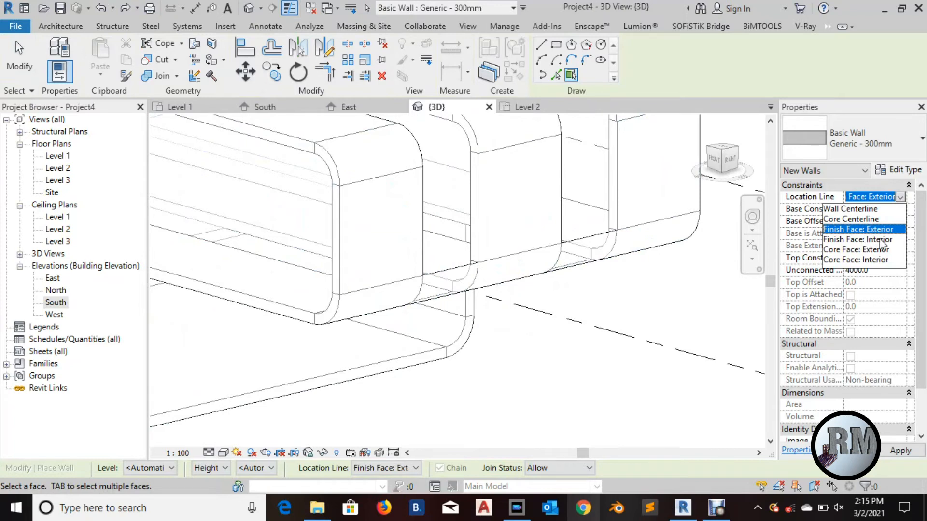
click(859, 240)
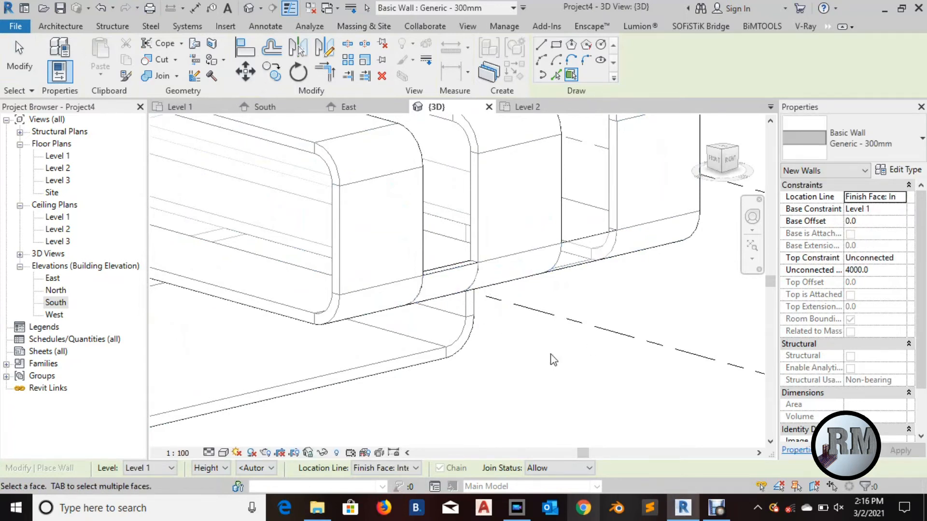
scroll(655, 309, down, 2)
middle_drag(667, 318, 660, 347)
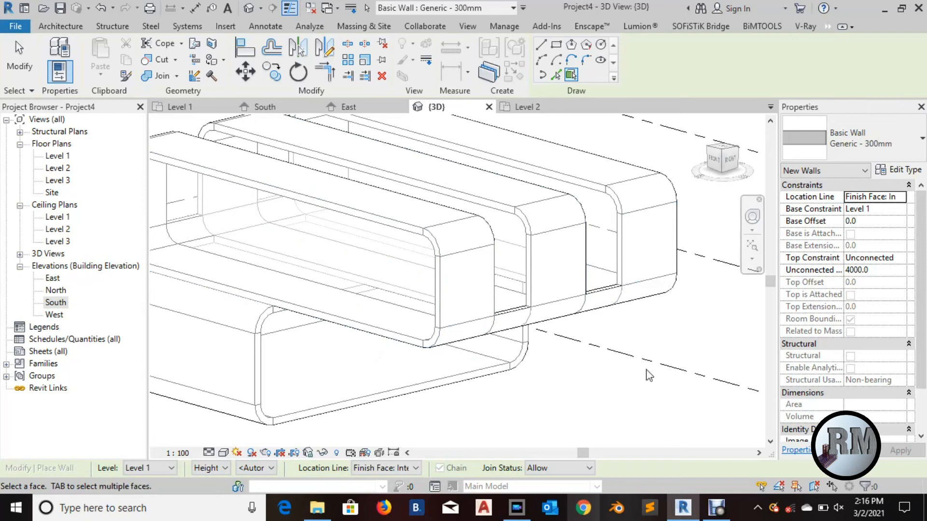
scroll(590, 370, down, 4)
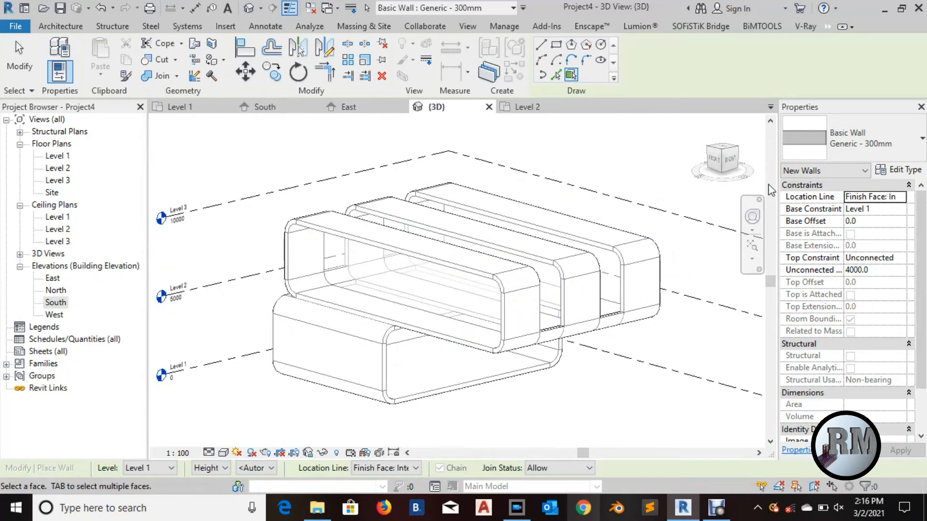
Examine the lower curved gap walls at the opposite end of the upper volumes and the available wall location line options.
click(754, 218)
drag(531, 343, 696, 346)
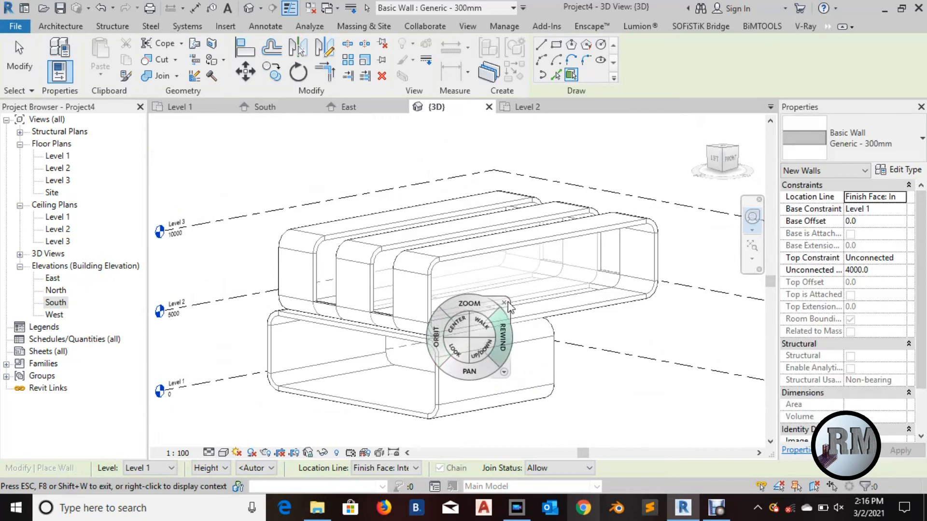
click(504, 304)
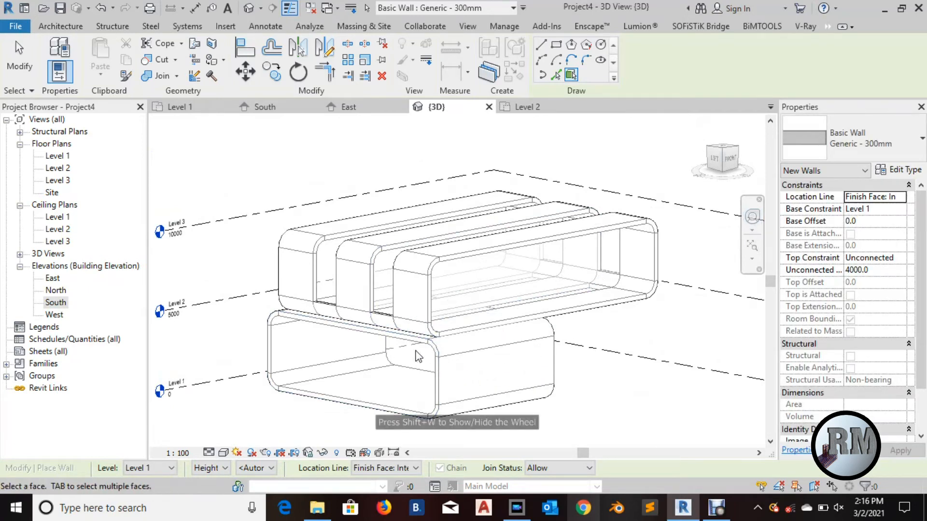
scroll(381, 326, up, 3)
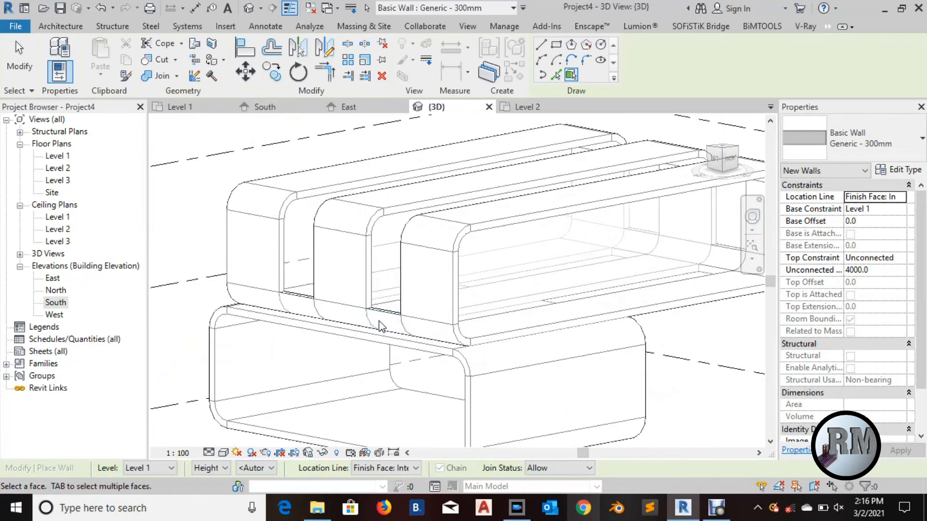
scroll(382, 318, up, 2)
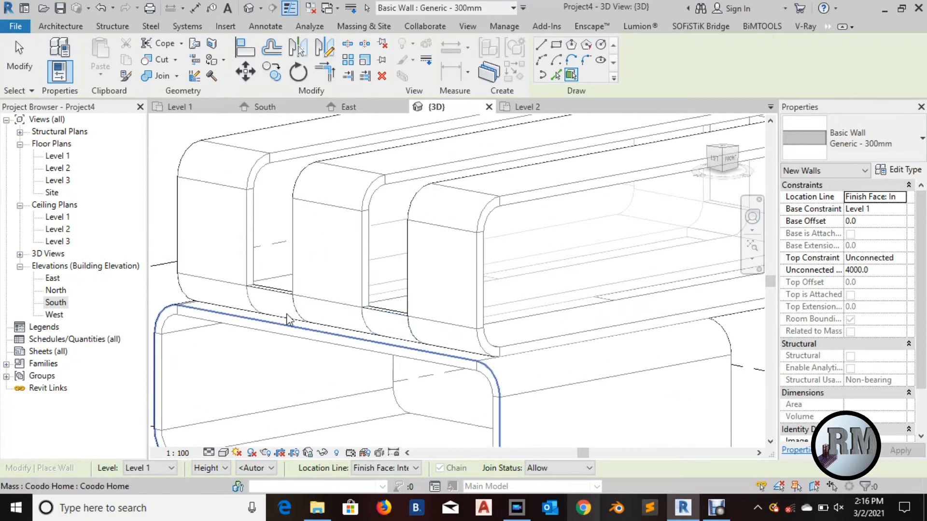
click(905, 200)
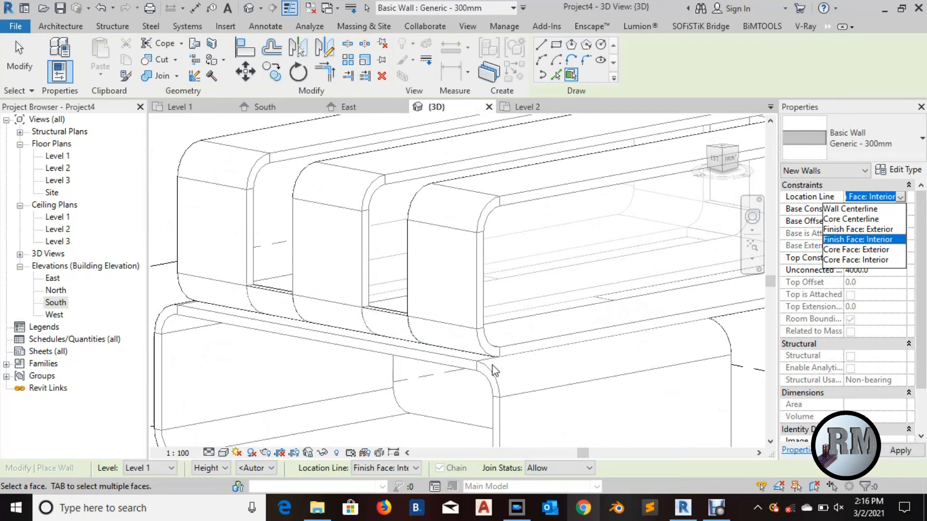
scroll(496, 344, down, 3)
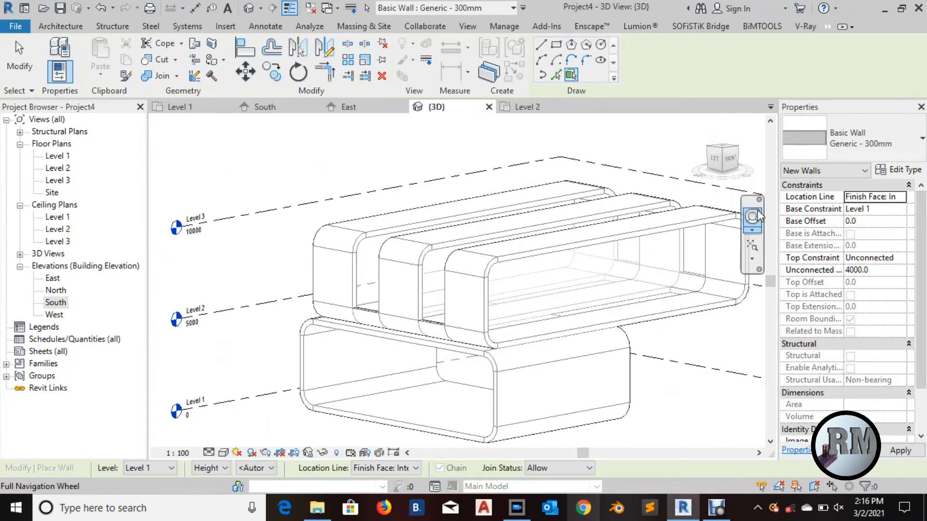
scroll(581, 296, down, 2)
drag(581, 295, 431, 303)
shift+middle_drag(431, 303, 392, 302)
middle_drag(643, 328, 562, 345)
scroll(646, 333, up, 2)
click(677, 294)
key(Escape)
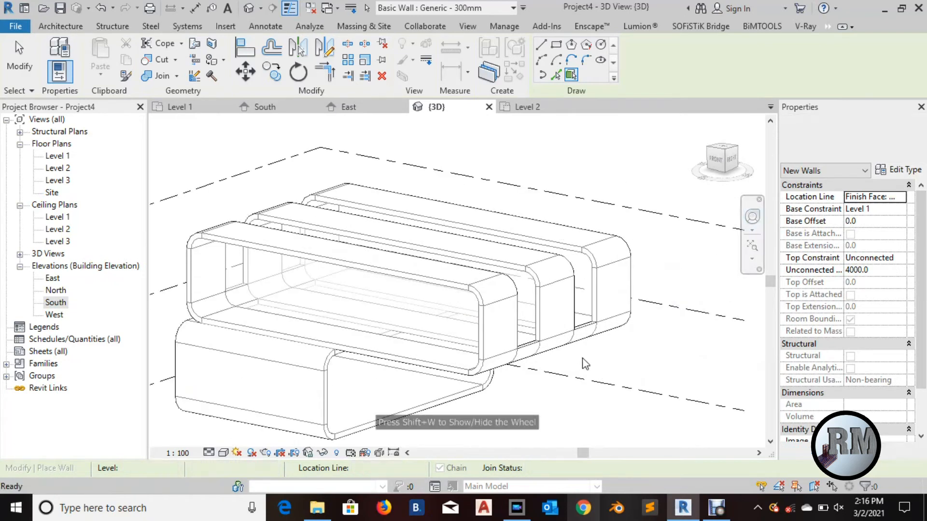
Join the bottom roof slab of the lower volume with its adjacent lower curved corner wall.
scroll(523, 375, up, 2)
middle_drag(523, 376, 622, 357)
scroll(580, 360, down, 2)
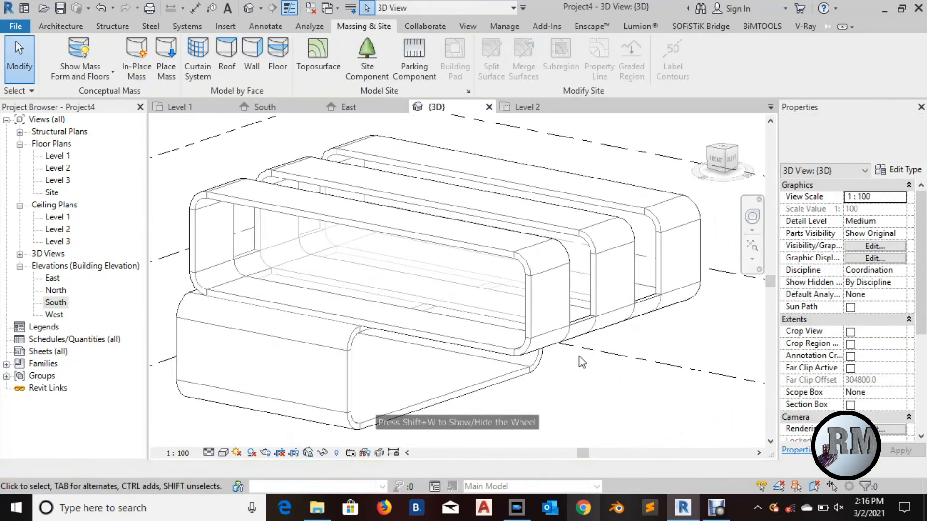
middle_drag(579, 377, 640, 360)
scroll(430, 426, up, 3)
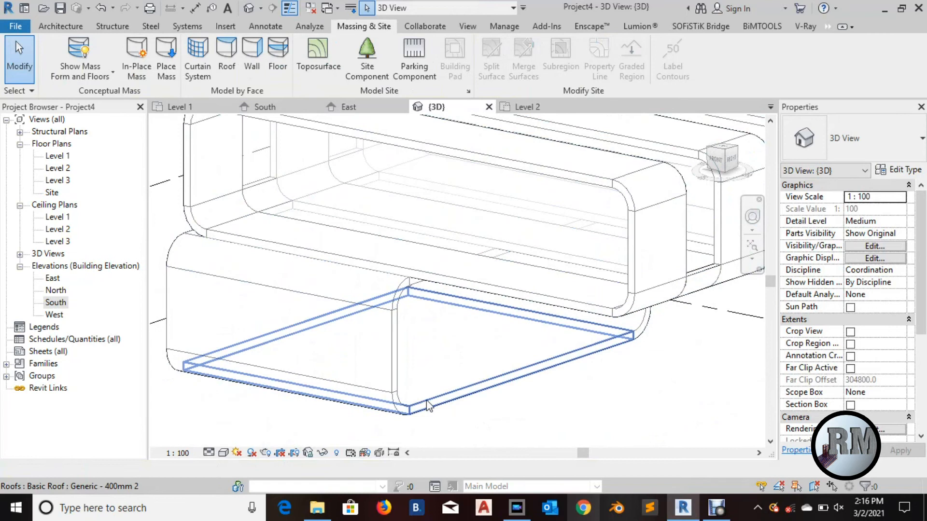
click(455, 416)
scroll(482, 414, up, 5)
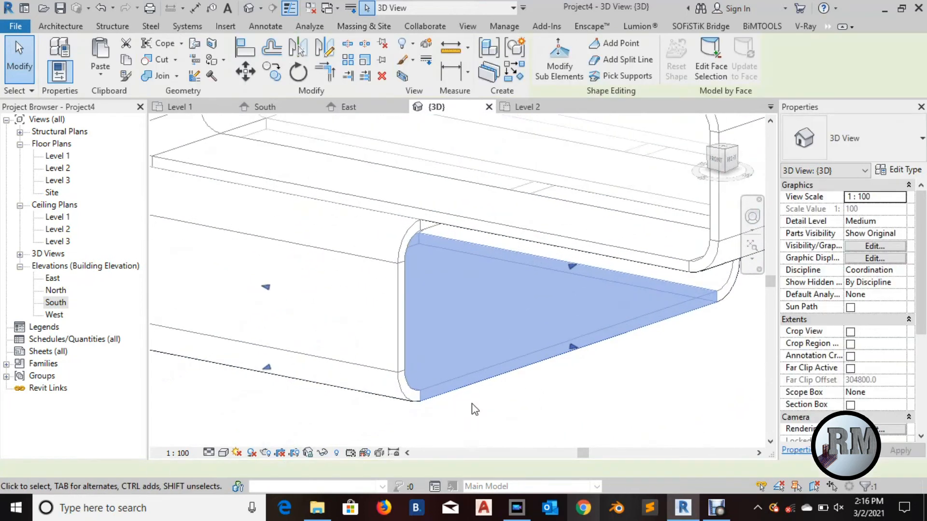
click(147, 76)
click(398, 381)
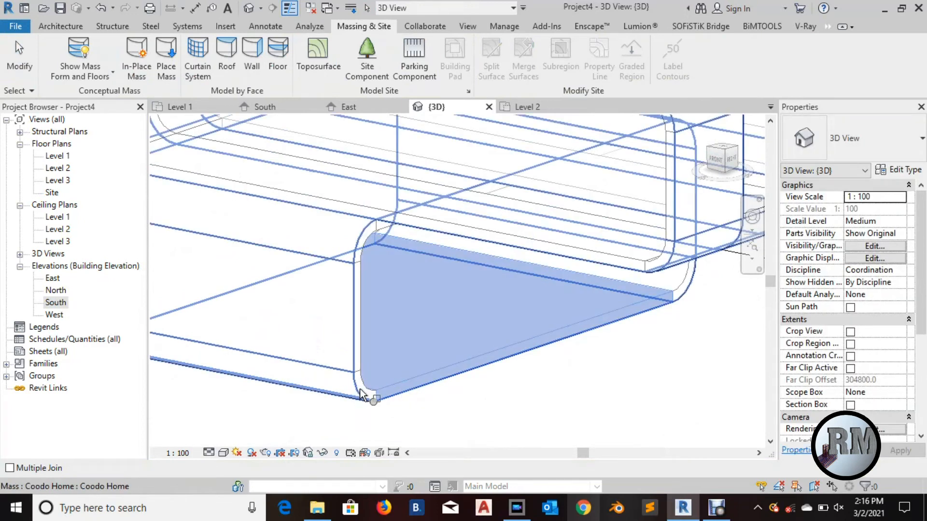
Join the lower volume's vertical side wall with the curved corner walls below and above it.
middle_drag(466, 411, 516, 421)
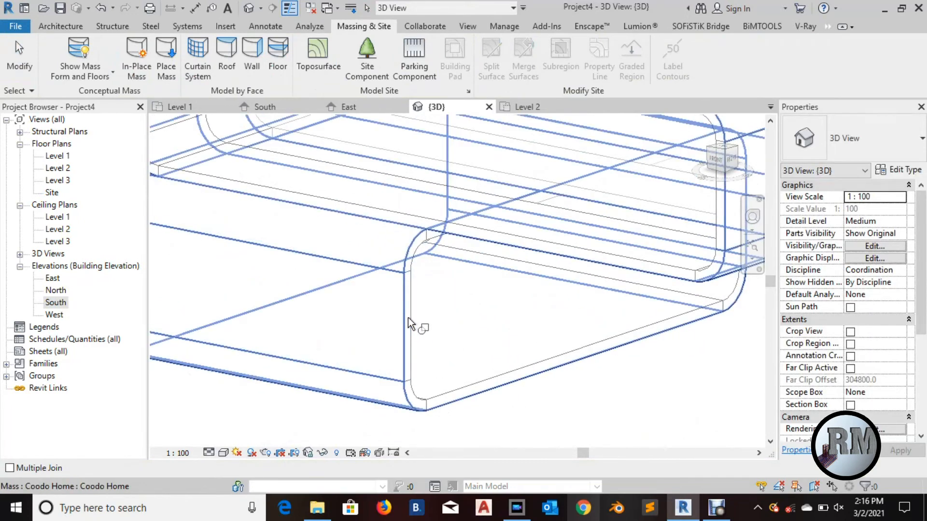
click(411, 321)
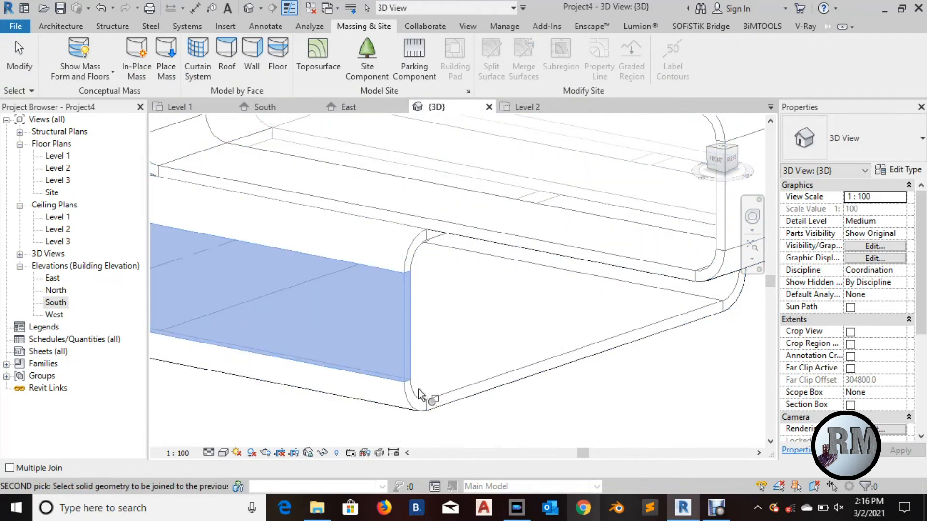
click(414, 389)
mouse_move(482, 388)
middle_down()
mouse_move(463, 358)
mouse_move(470, 377)
middle_up()
click(433, 335)
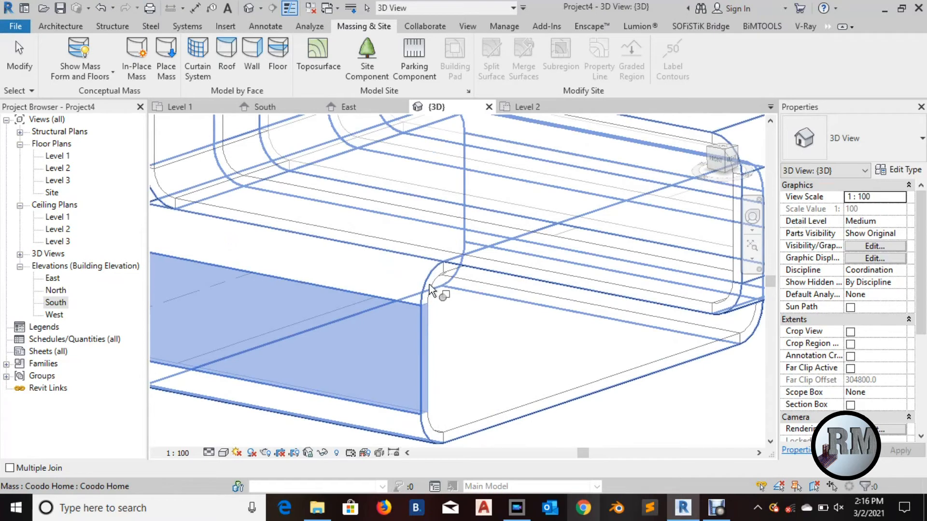
click(440, 305)
Join the vertical wall on the lower volume's opposite side with the curved corner wall above it.
scroll(449, 317, down, 6)
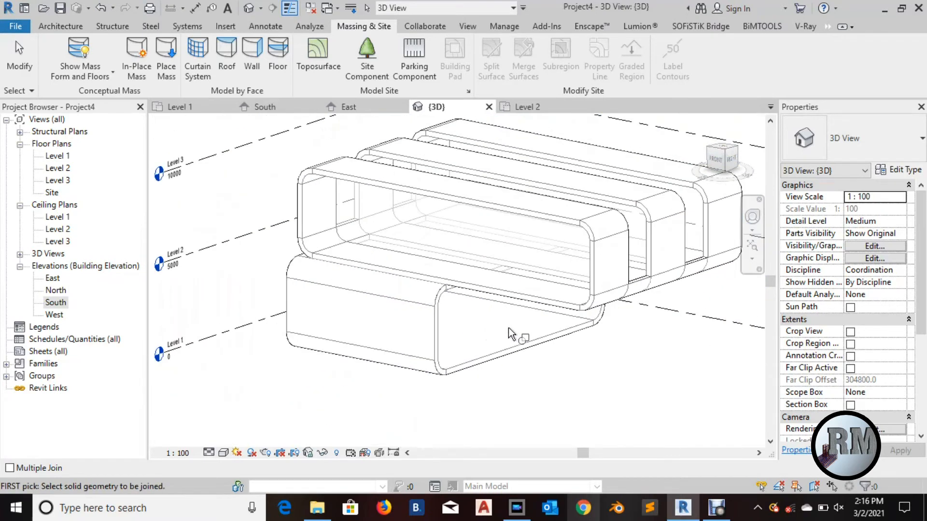
click(752, 216)
drag(739, 289, 461, 263)
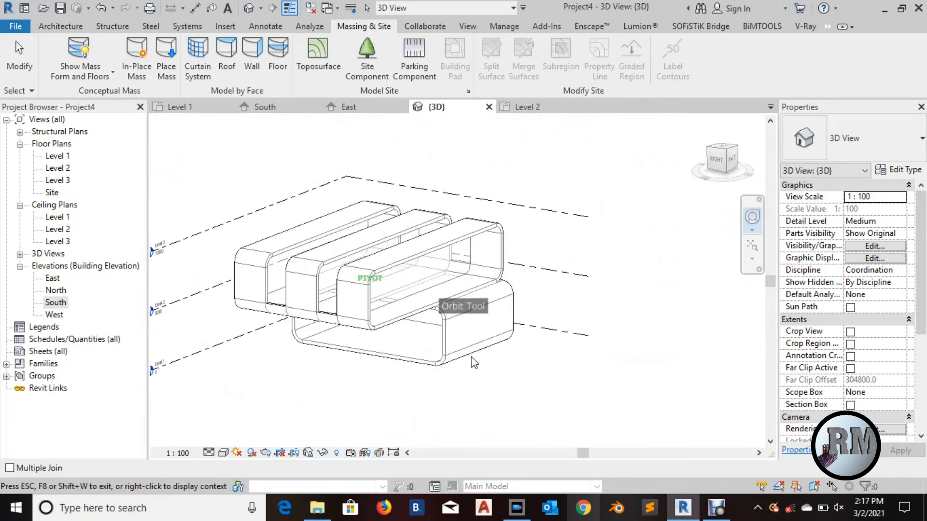
scroll(473, 360, up, 2)
click(531, 262)
scroll(406, 349, up, 5)
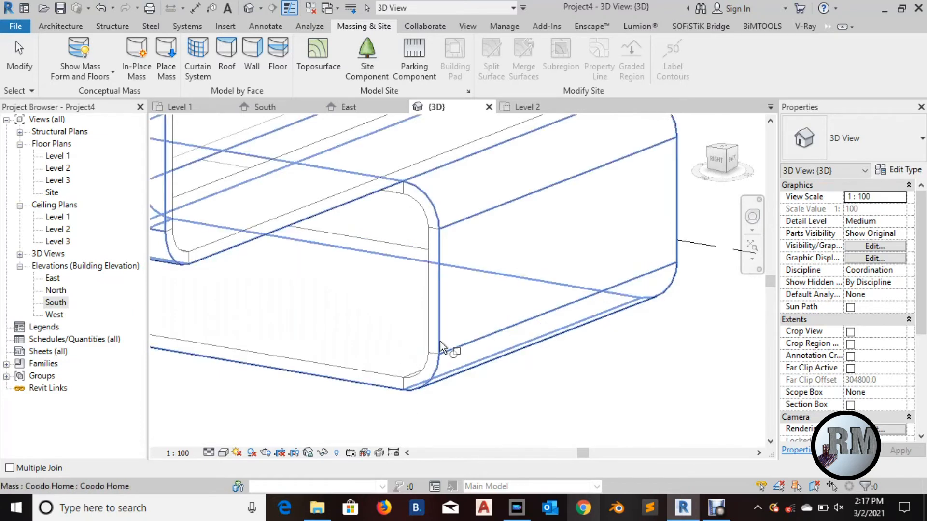
click(430, 246)
click(427, 213)
Join the lower curved walls at this end of the upper volumes with the neighbouring curved gap walls and vertical end wall.
scroll(471, 279, down, 2)
scroll(408, 321, up, 5)
middle_drag(369, 314, 549, 350)
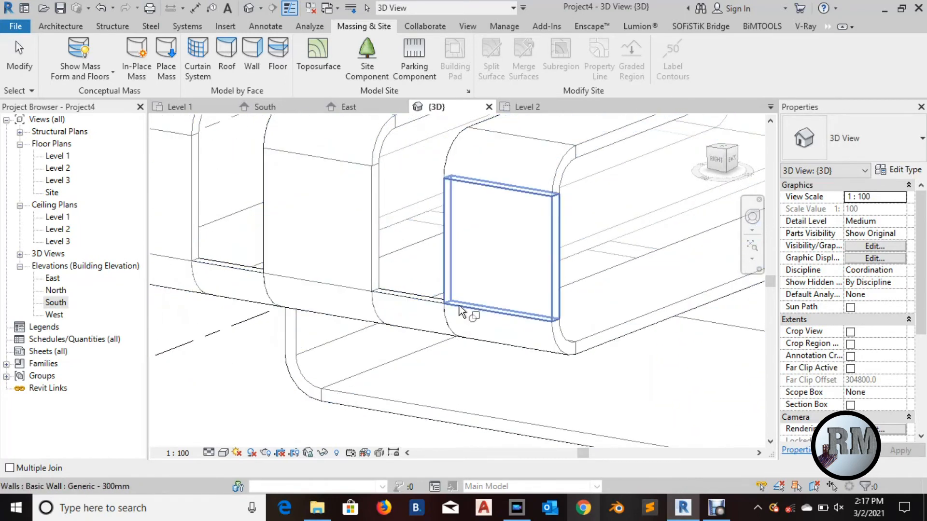
click(555, 340)
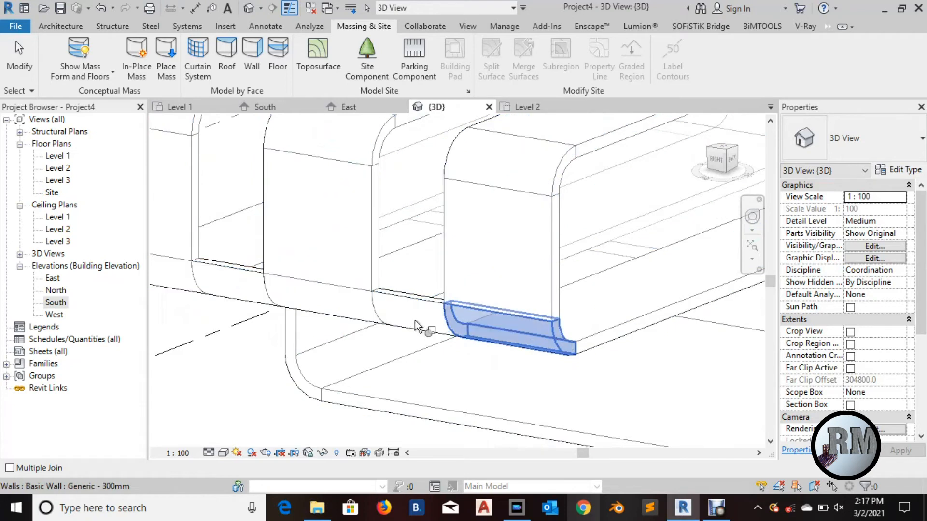
click(405, 320)
middle_drag(405, 321, 494, 321)
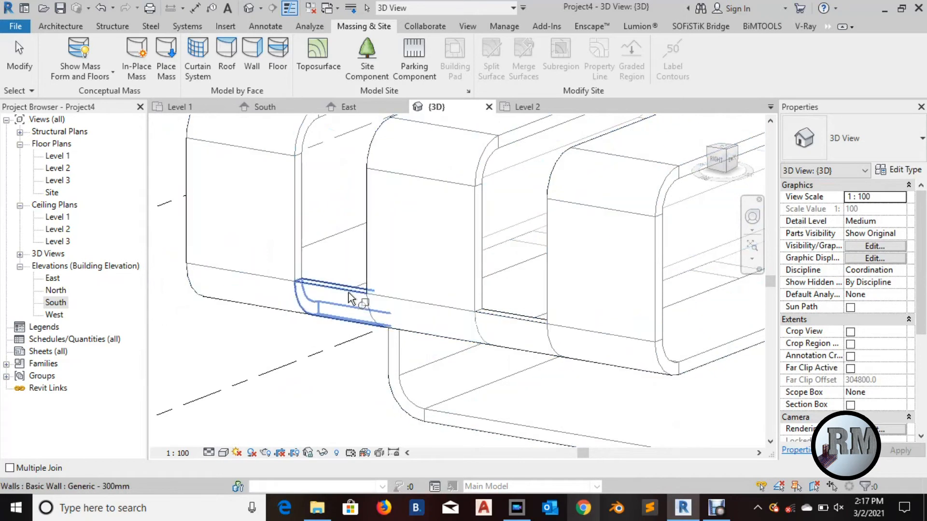
scroll(379, 330, down, 2)
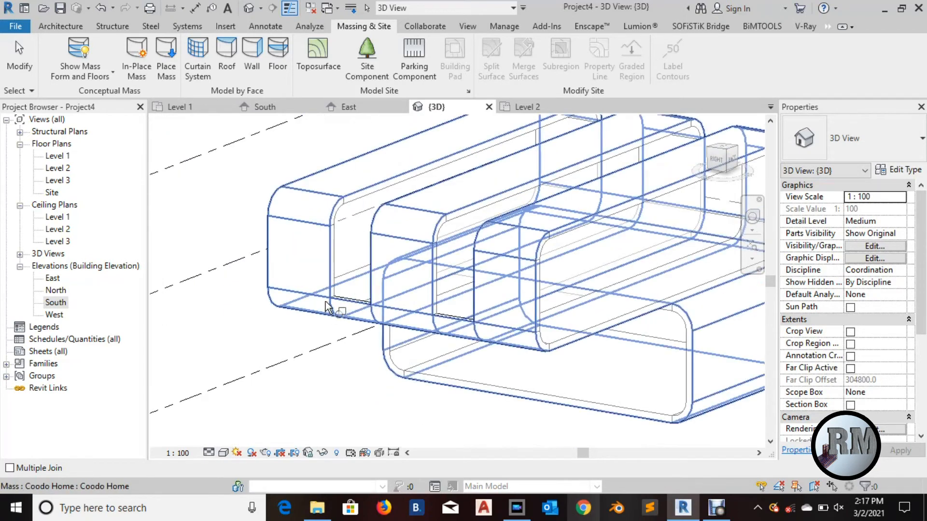
scroll(333, 304, up, 1)
scroll(337, 293, up, 3)
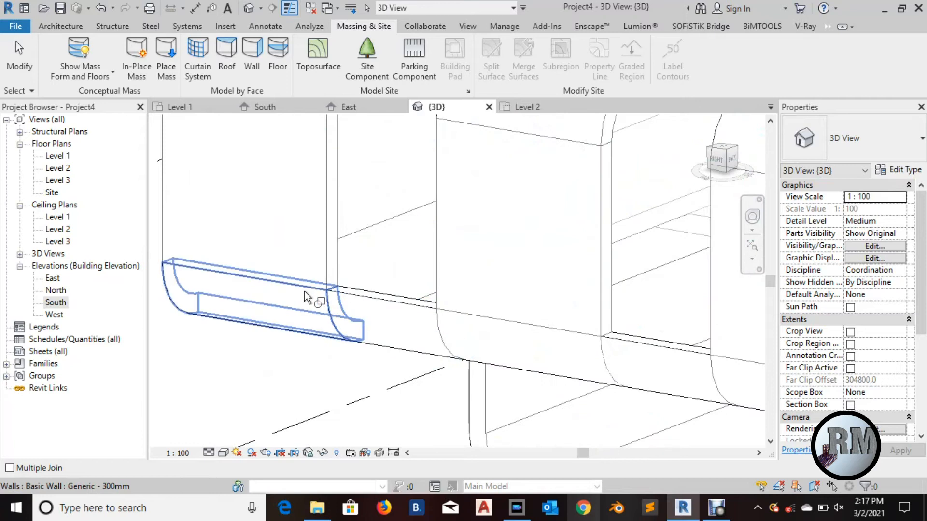
scroll(304, 295, down, 5)
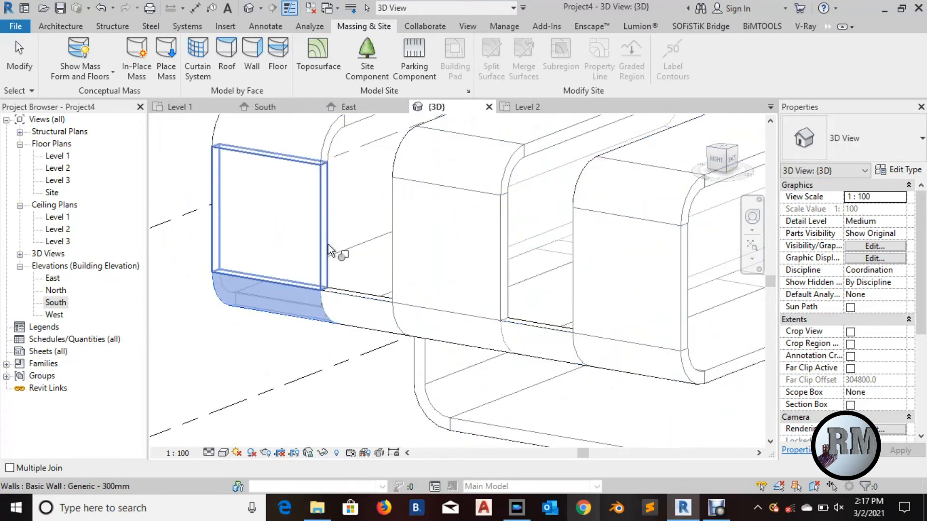
middle_drag(561, 298, 497, 295)
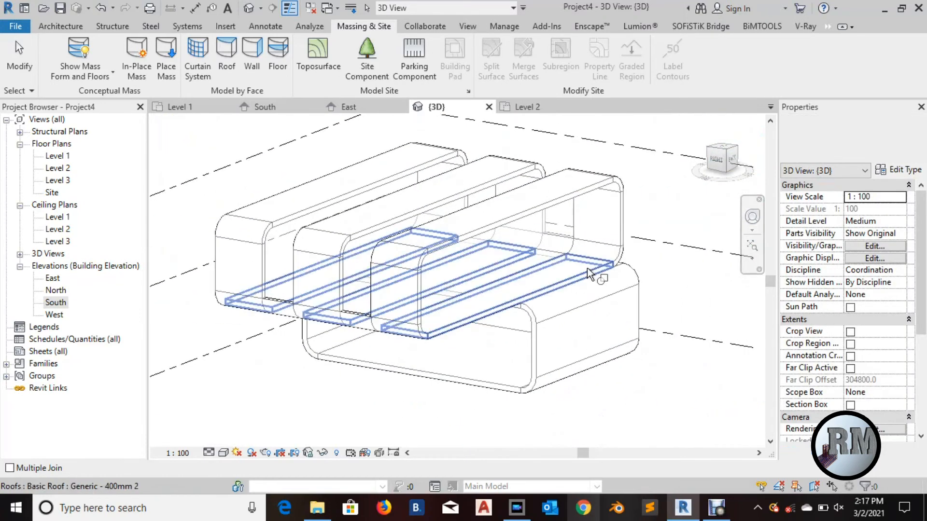
Inspect the joined walls and slabs from the other end of the building and leave the Join command.
click(755, 218)
drag(411, 373, 578, 361)
middle_drag(580, 361, 617, 357)
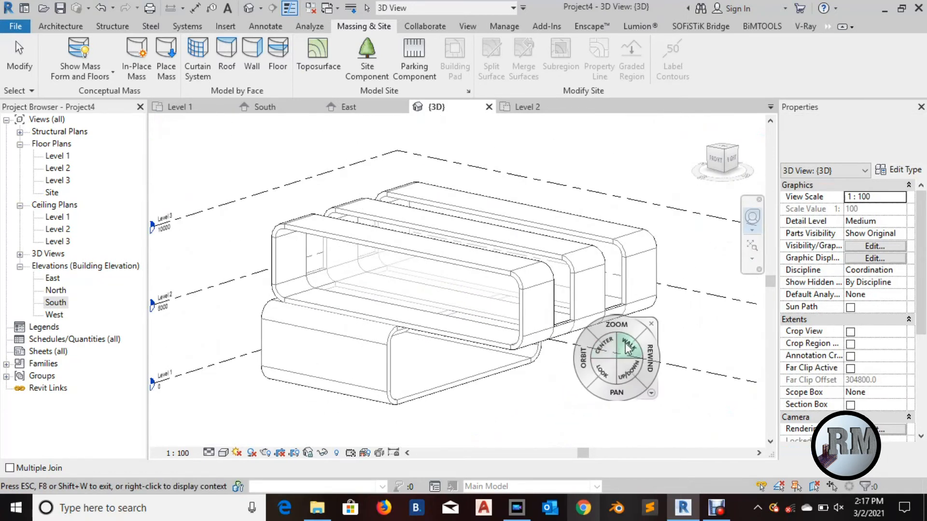
click(653, 322)
scroll(549, 372, up, 2)
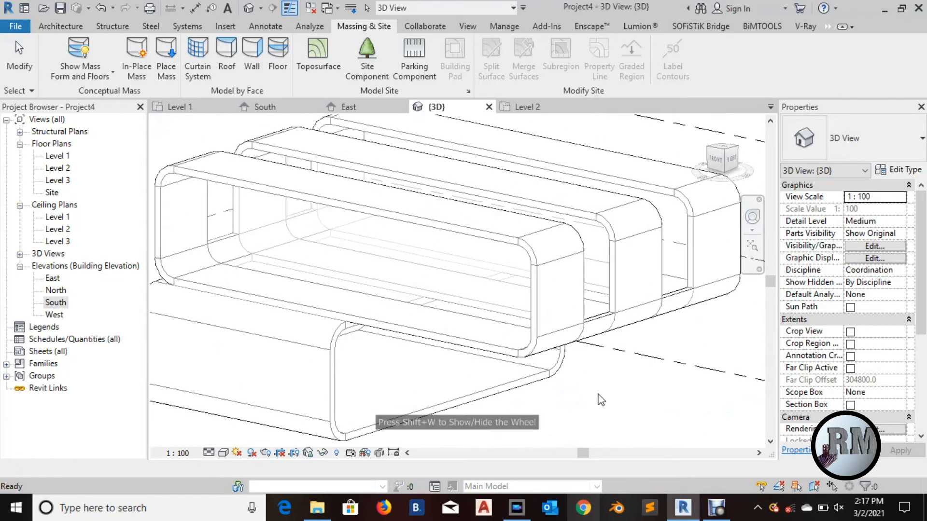
click(571, 137)
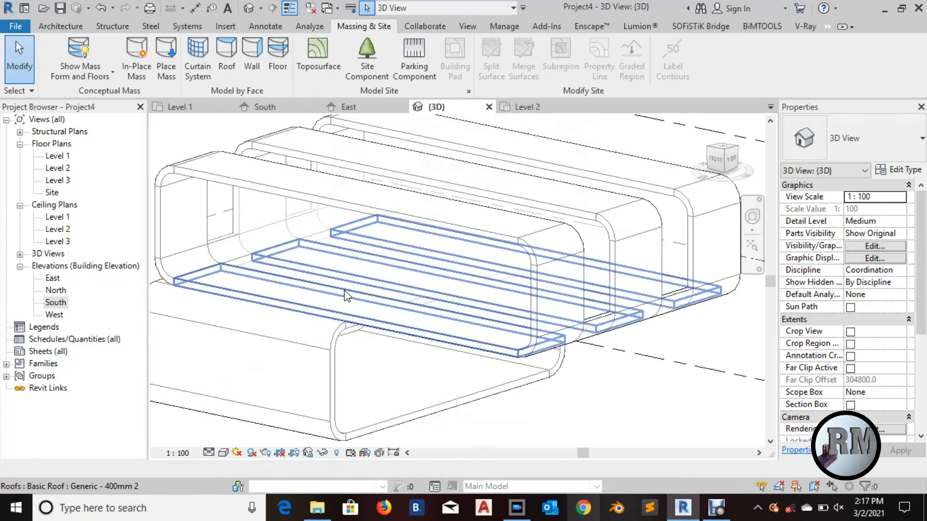
Align the near edge of the middle floor slab under the upper volumes with the front slab's back edge.
scroll(361, 303, up, 3)
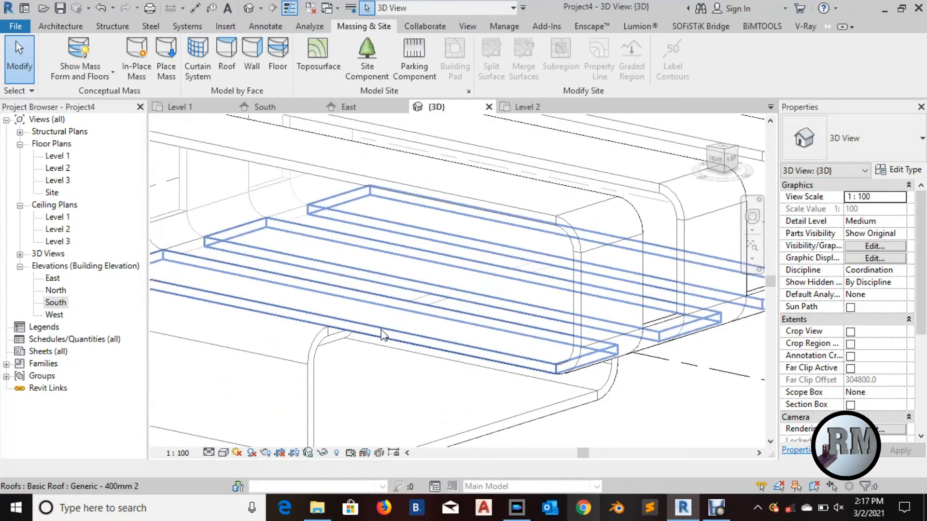
key(a)
key(l)
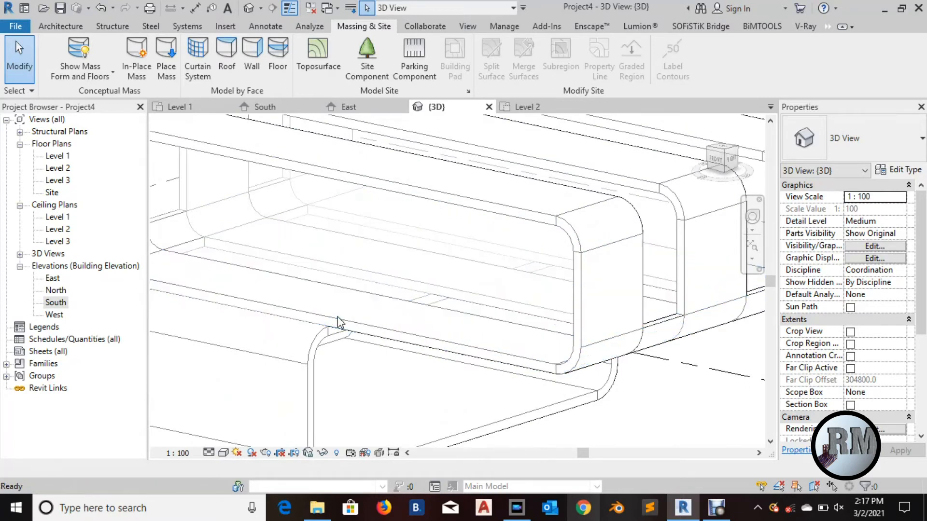
scroll(357, 311, up, 3)
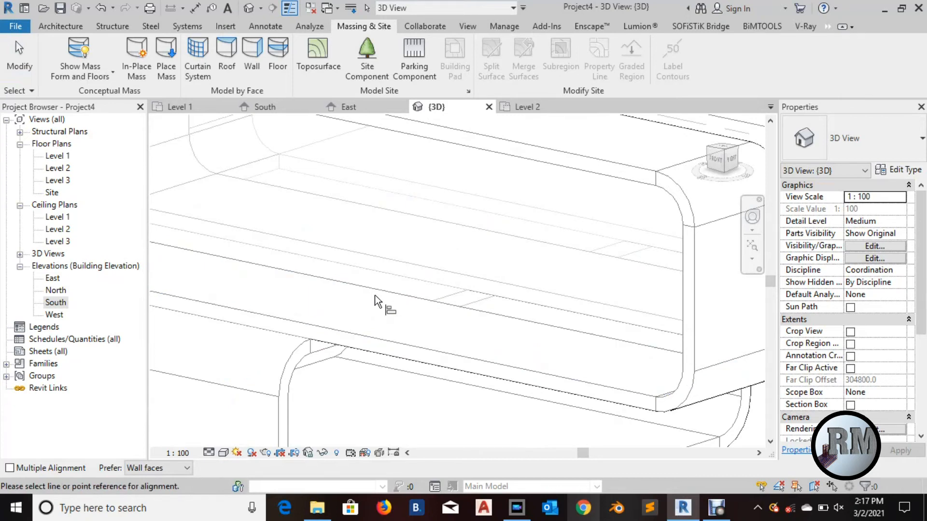
key(Tab)
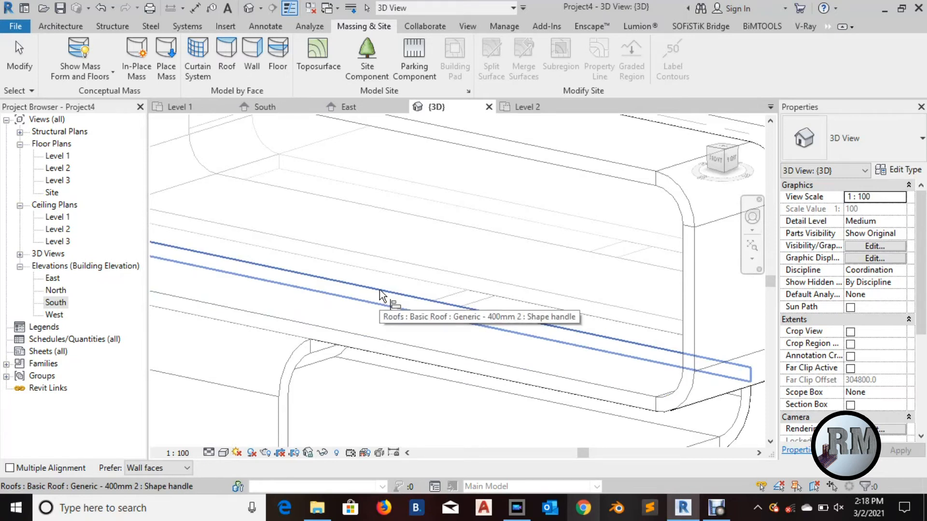
scroll(381, 291, down, 1)
middle_drag(381, 292, 462, 330)
scroll(462, 330, up, 1)
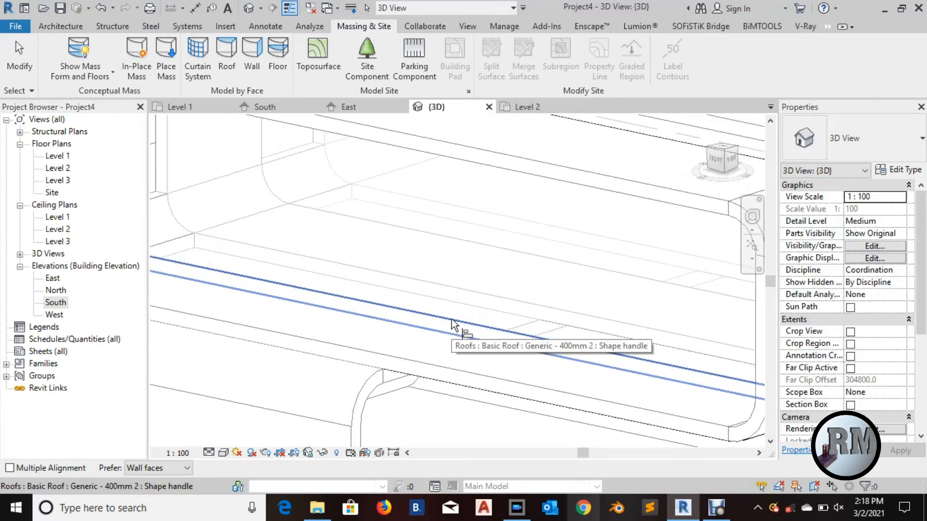
middle_drag(449, 327, 423, 326)
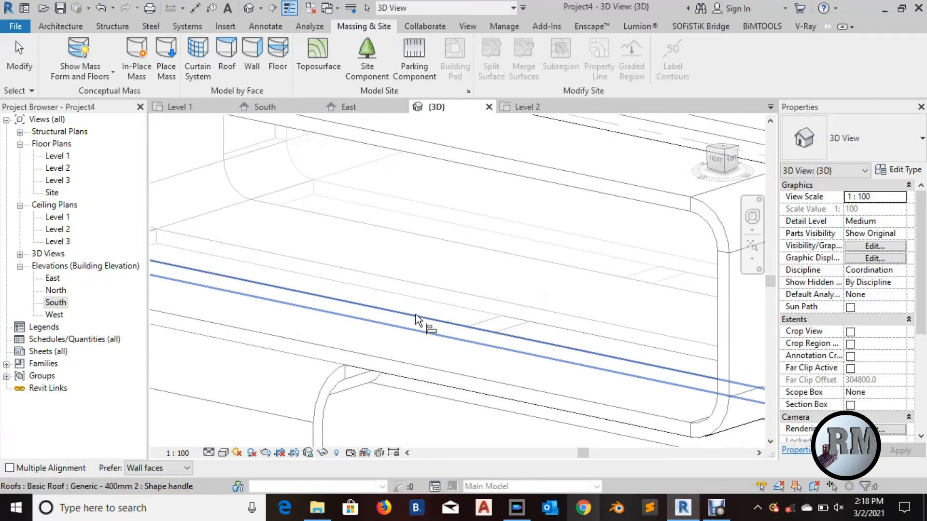
click(415, 314)
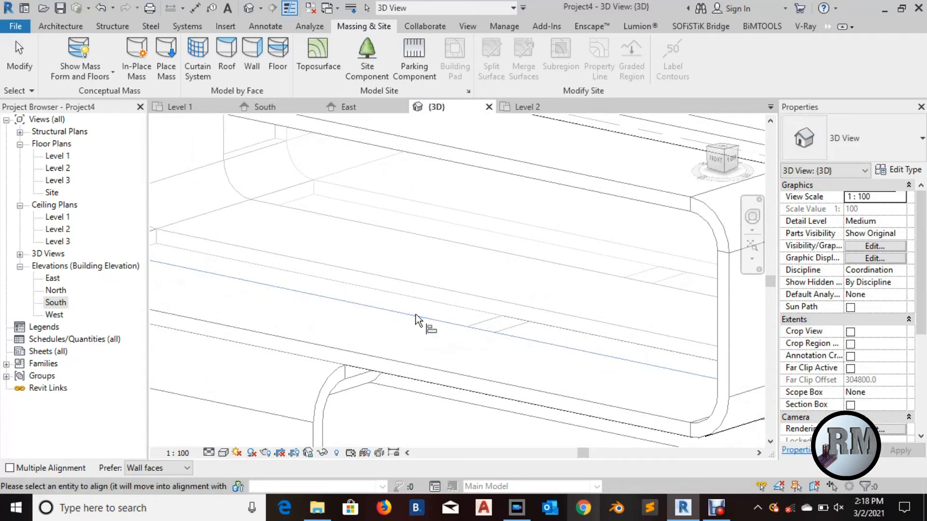
click(478, 295)
scroll(459, 378, down, 1)
scroll(567, 327, up, 1)
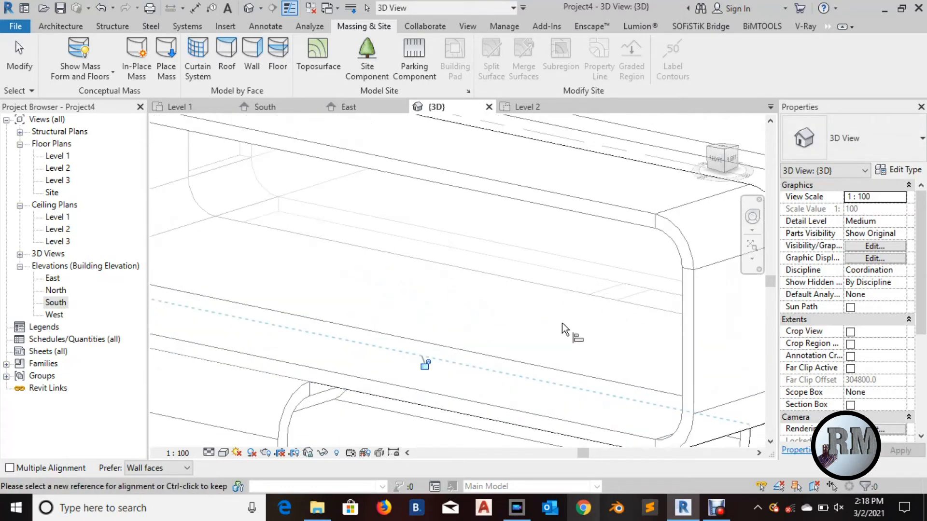
Align the near edge of the rear floor slab with the middle slab's back edge and leave the Align command.
click(507, 277)
click(528, 258)
scroll(509, 343, down, 3)
key(Escape)
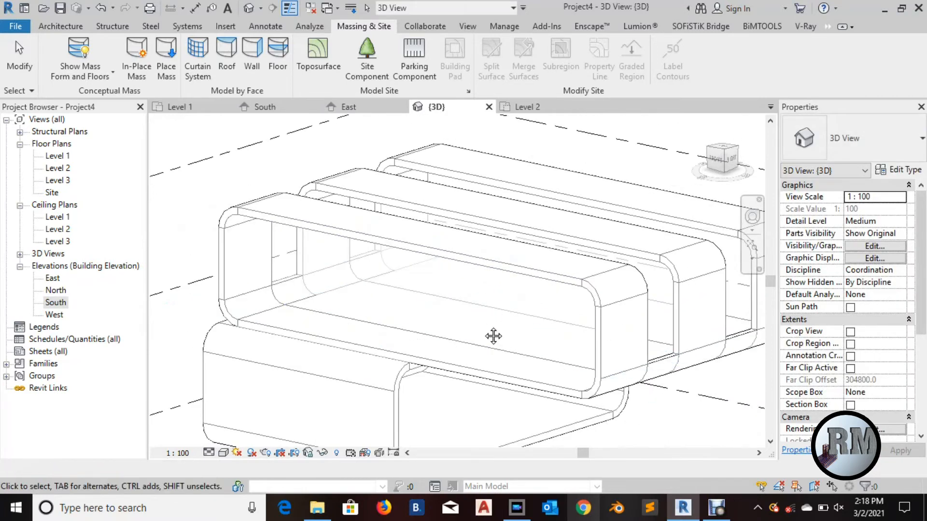
middle_drag(495, 335, 480, 328)
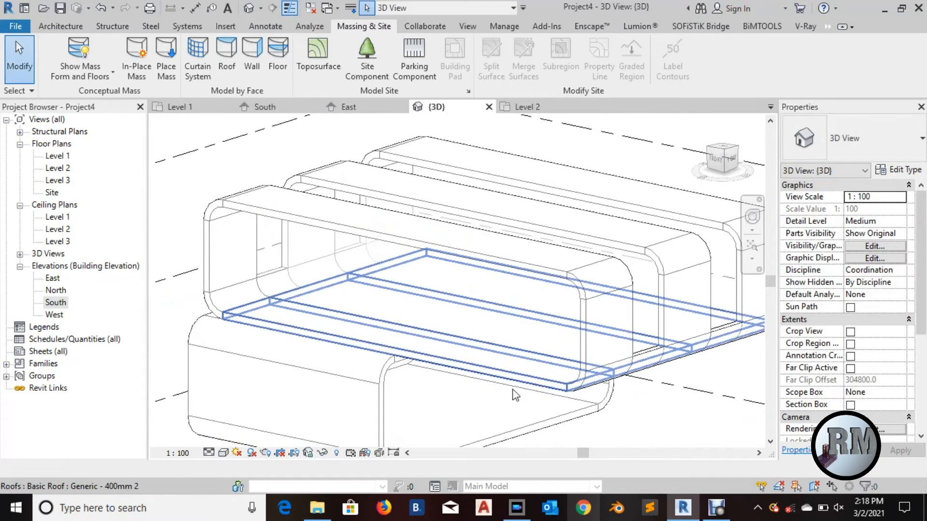
Try to join the front part of the upper volumes' floor slab with the adjoining slab part.
click(466, 358)
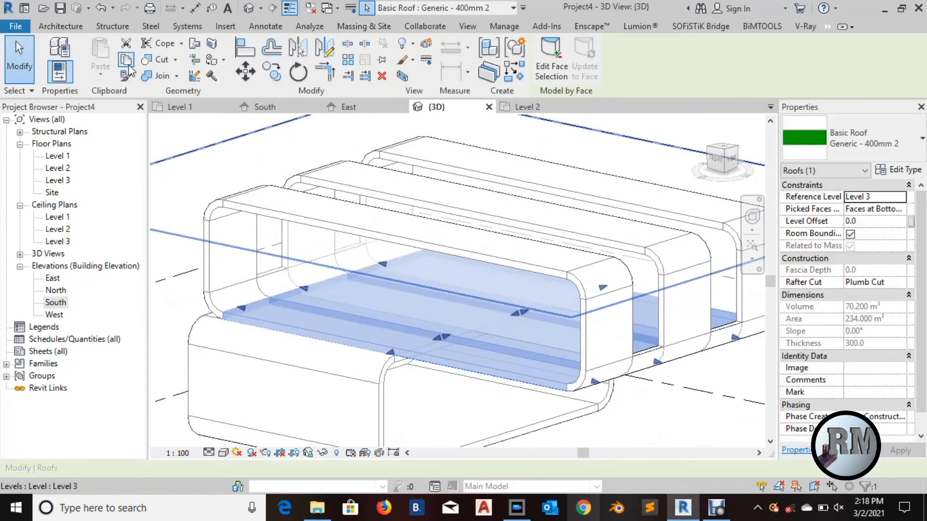
click(153, 77)
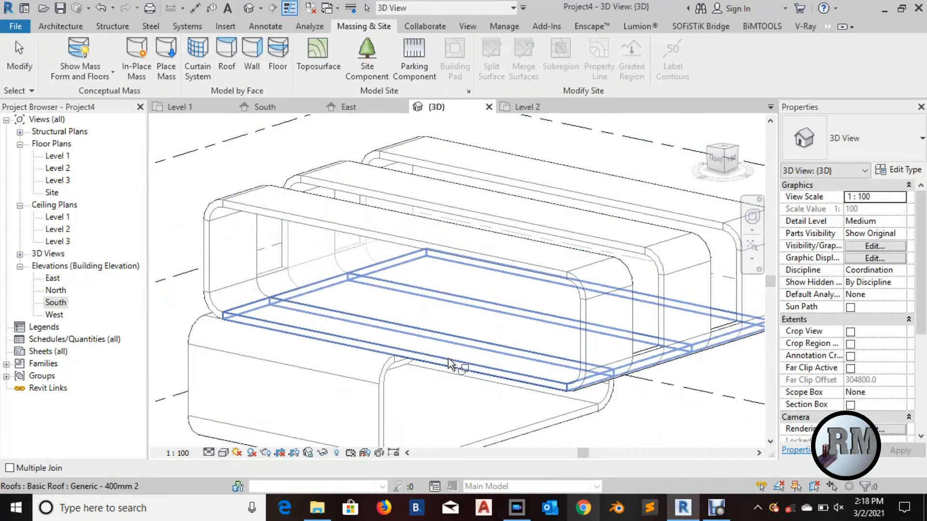
click(449, 360)
click(532, 311)
key(Escape)
scroll(477, 344, down, 1)
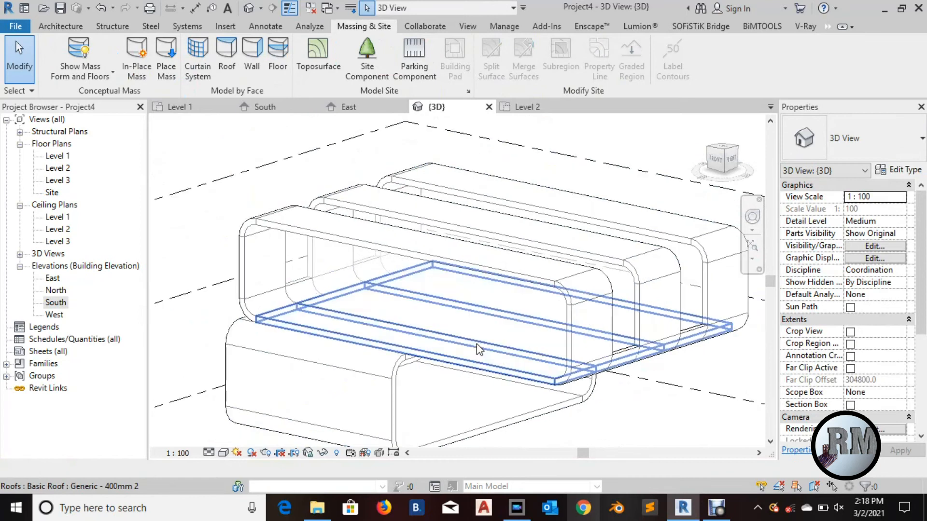
Examine the aligned floor slabs and joined walls of the whole building from a slightly rotated 3D view.
middle_drag(698, 401, 633, 384)
scroll(631, 385, down, 1)
click(752, 218)
mouse_move(700, 290)
mouse_down()
mouse_move(649, 272)
mouse_move(552, 309)
mouse_move(459, 299)
mouse_move(555, 308)
mouse_move(705, 299)
mouse_up()
scroll(654, 370, up, 2)
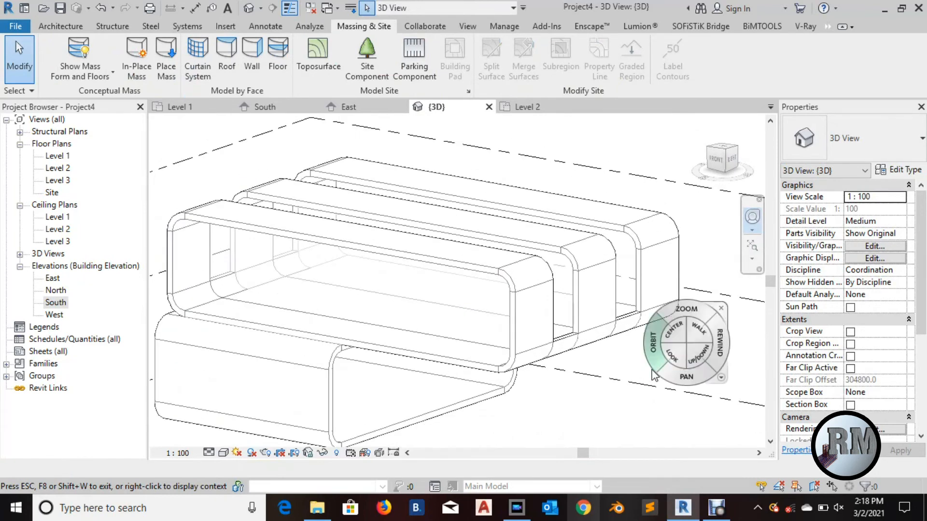
key(Escape)
middle_drag(628, 374, 637, 372)
scroll(637, 371, down, 3)
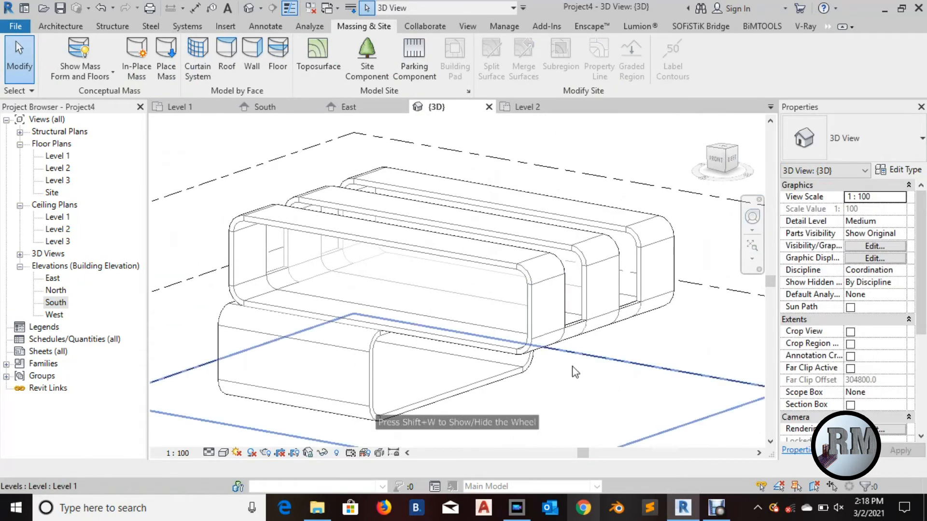
middle_drag(590, 364, 567, 355)
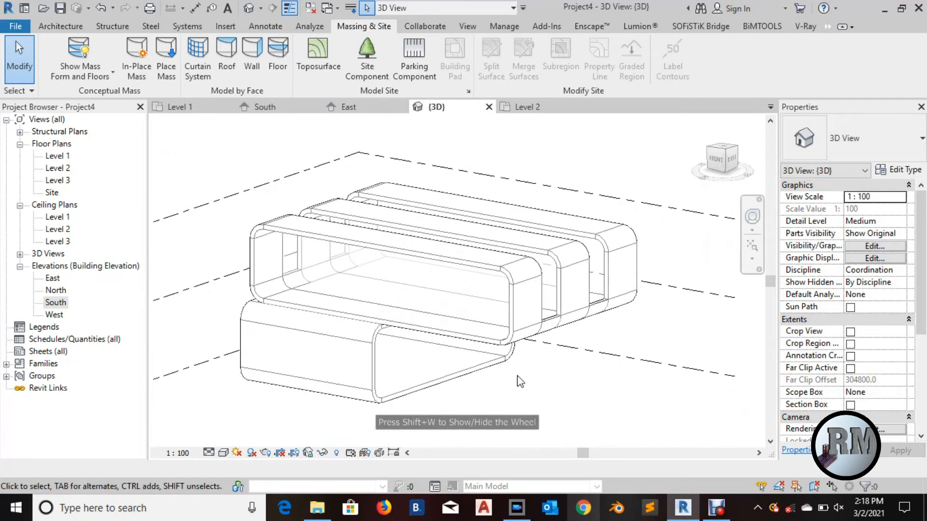
Assign Gypsum Wall Board as the structure layer material of the Generic - 400mm 2 roof type used for the lower volume's slab.
click(513, 402)
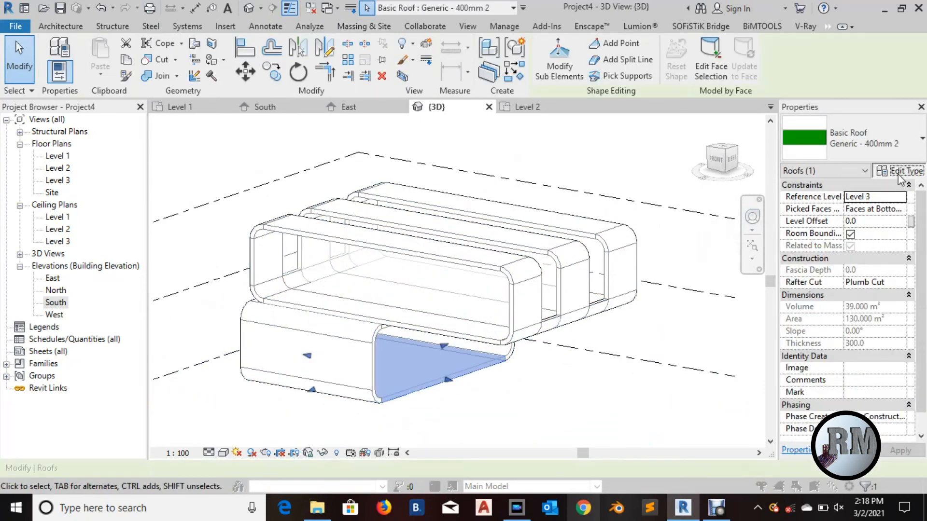
click(898, 171)
click(701, 218)
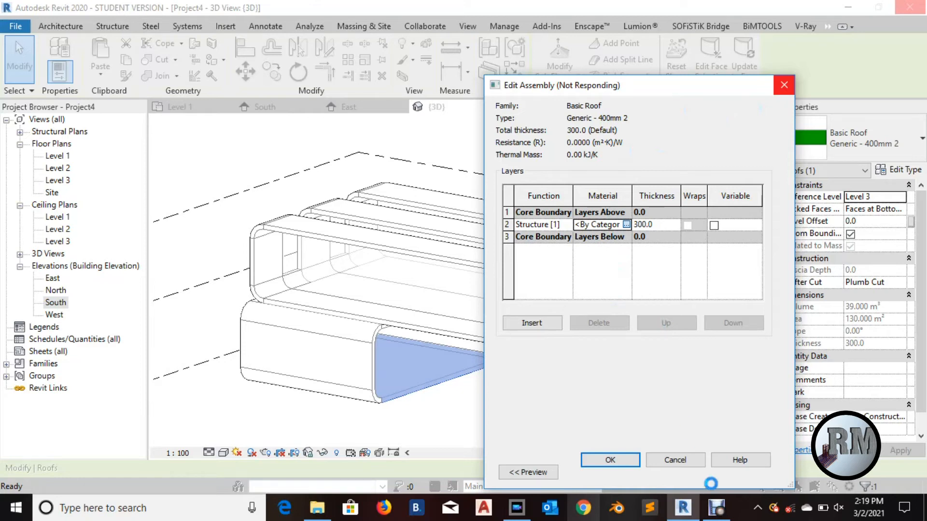
click(716, 507)
click(335, 380)
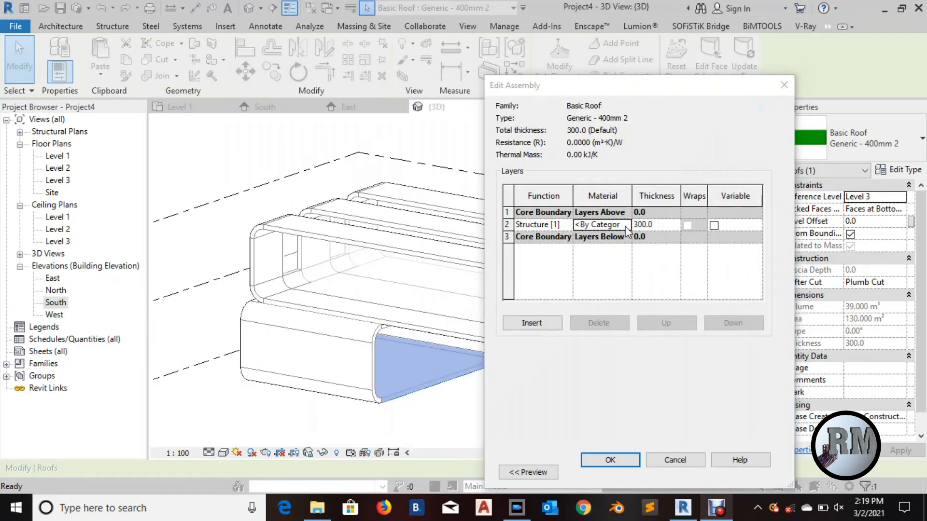
click(625, 226)
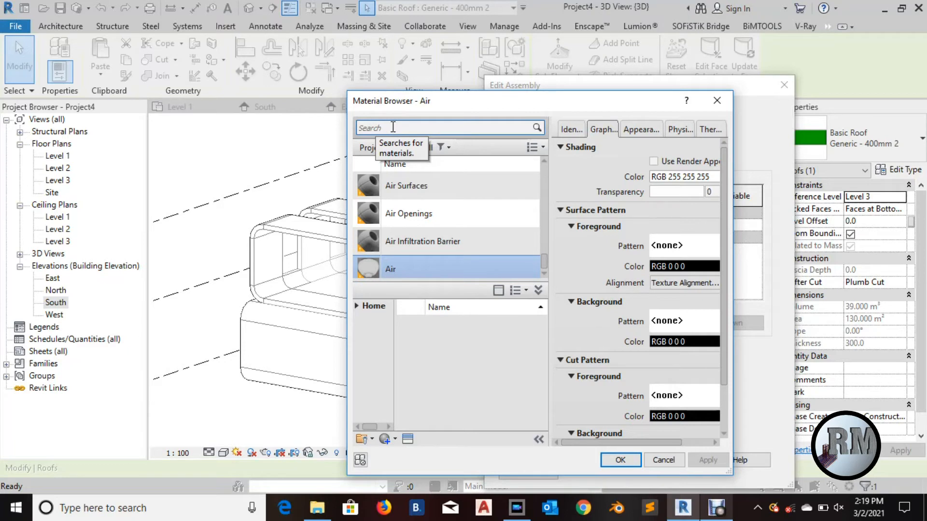
click(393, 127)
text(GYP)
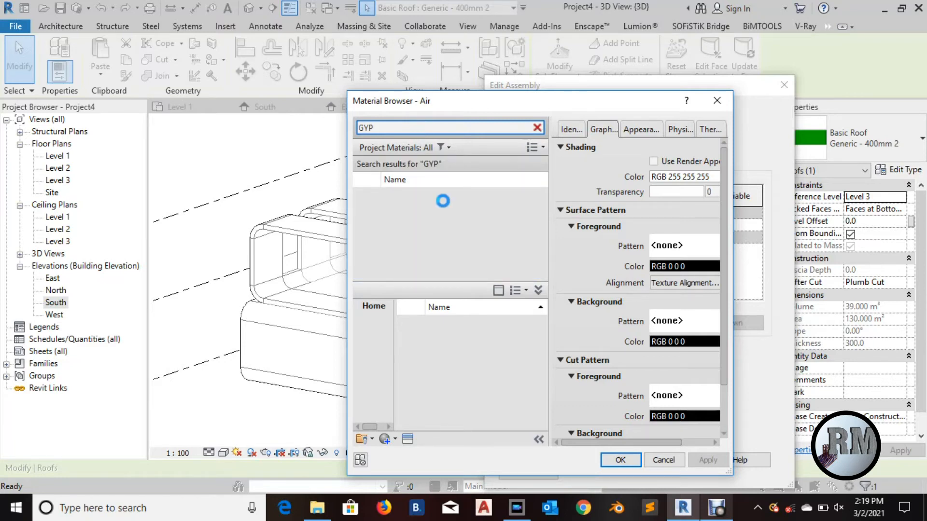
click(425, 209)
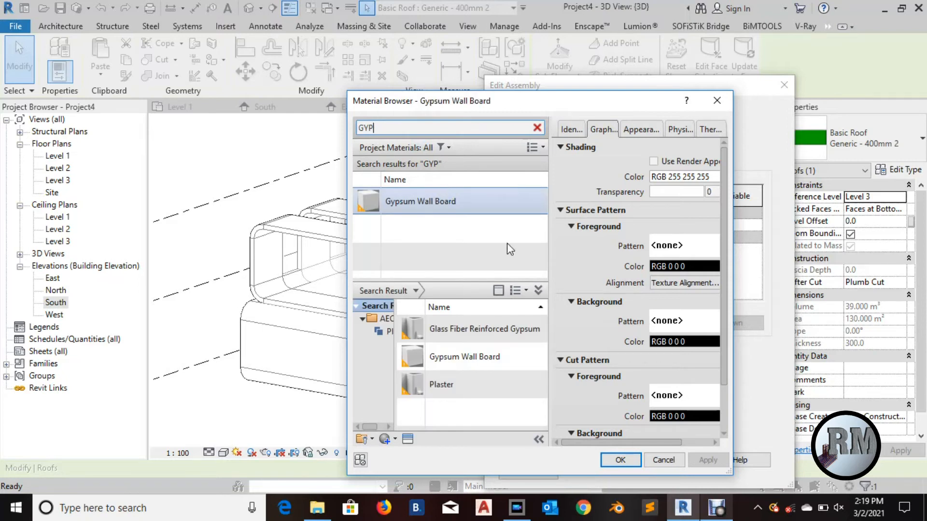
click(620, 460)
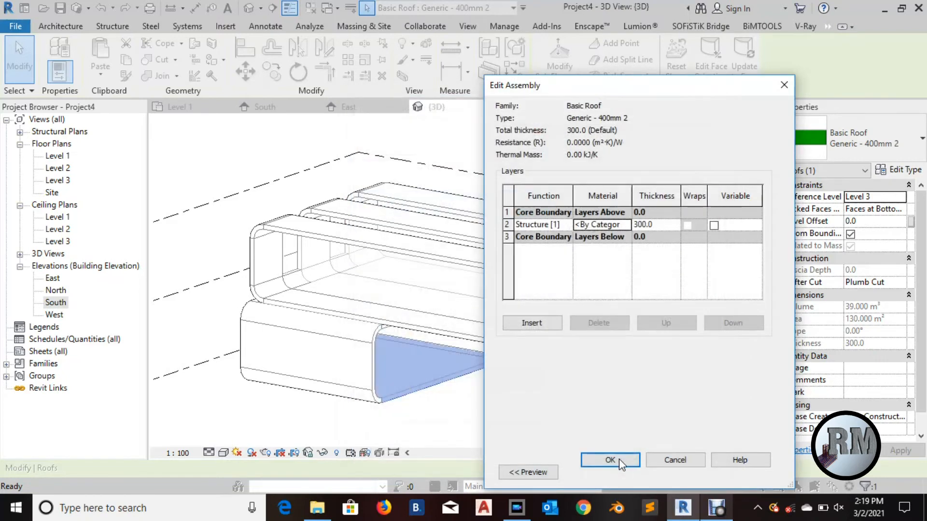
click(627, 461)
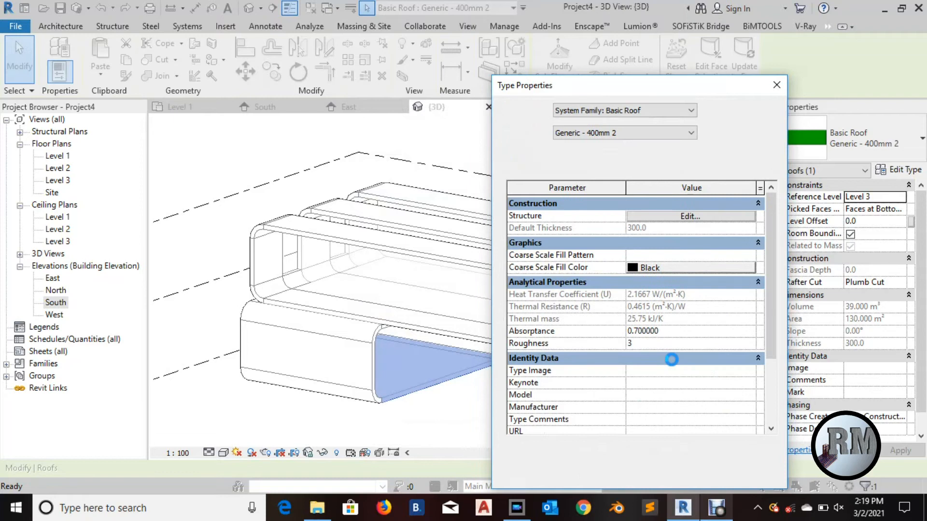
click(598, 472)
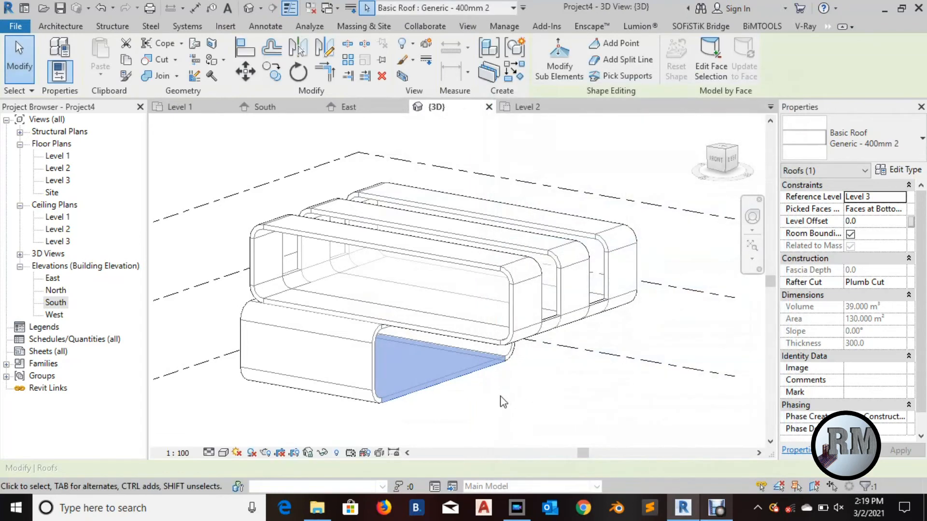
click(502, 402)
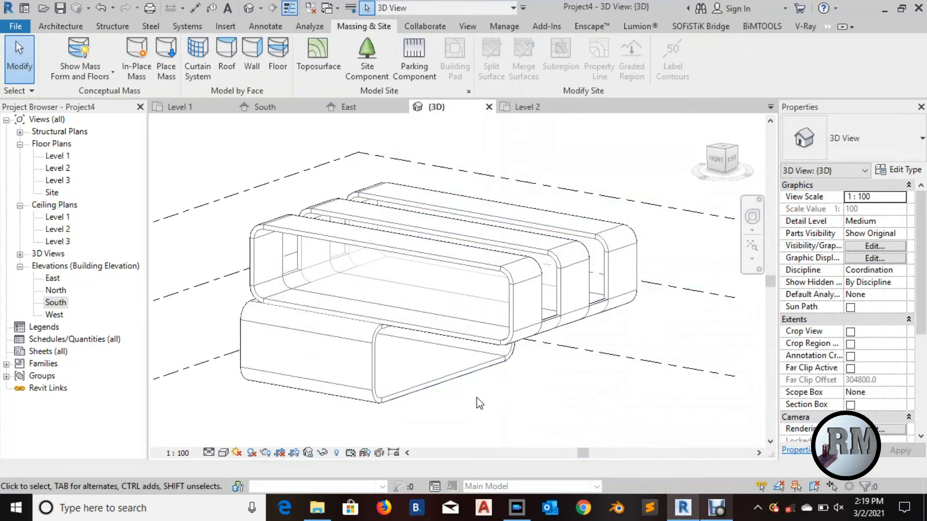
Select all Generic - 300mm walls visible in the view and duplicate their type as Generic - 300mm 2.
middle_drag(478, 398, 494, 404)
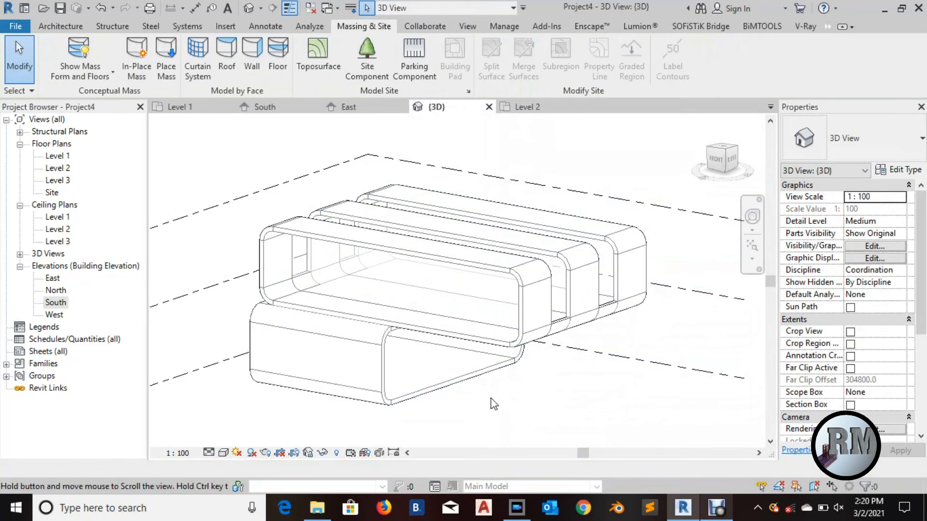
key(Tab)
click(381, 369)
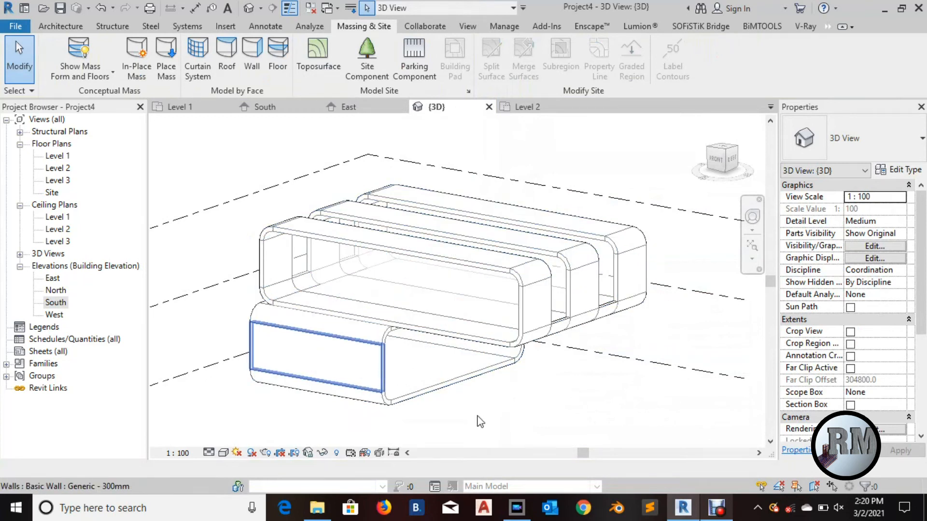
right_click(518, 406)
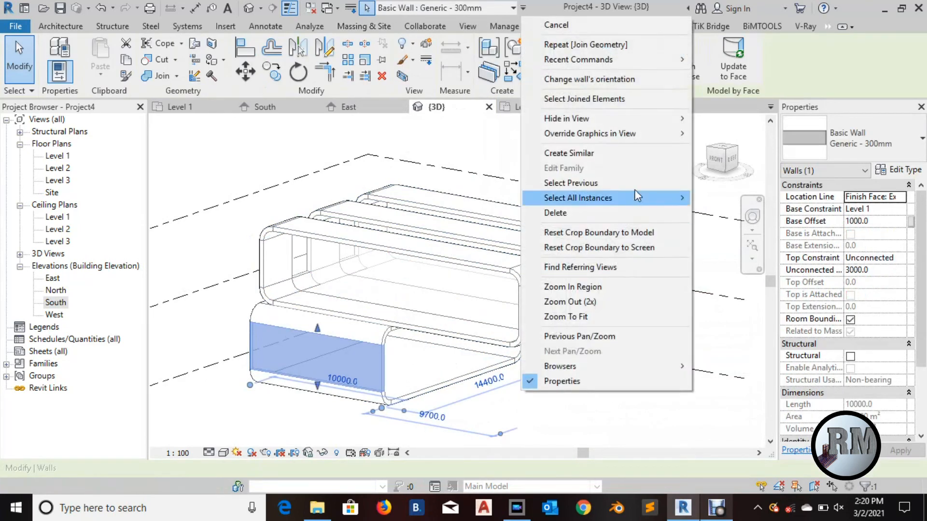
mouse_move(616, 197)
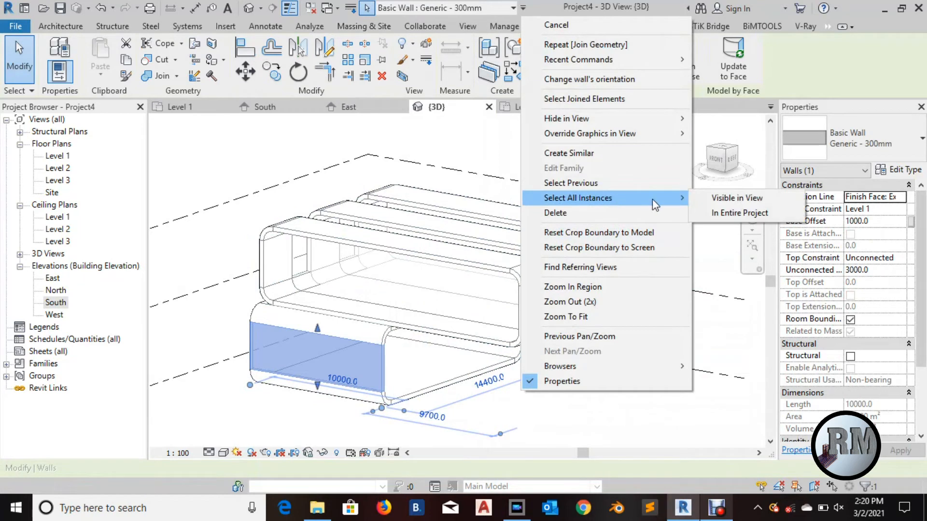
click(741, 198)
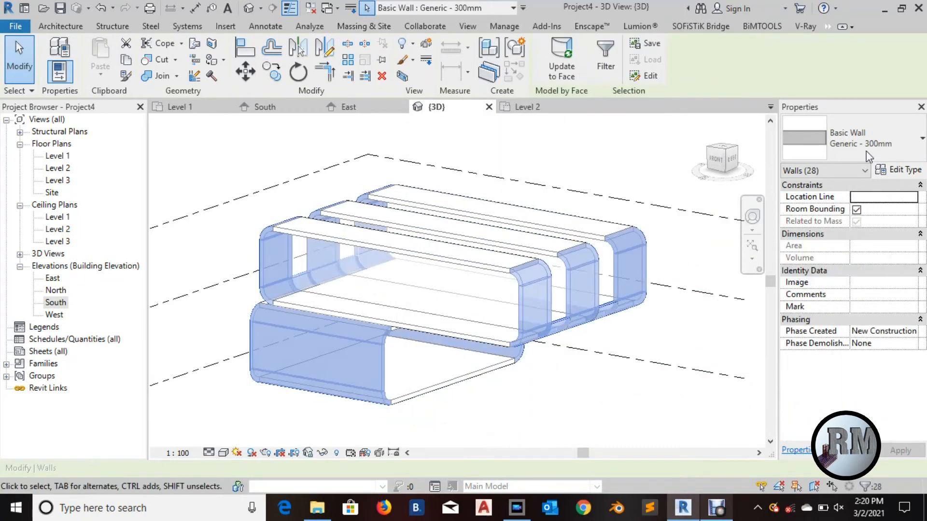
click(890, 171)
click(741, 133)
click(638, 313)
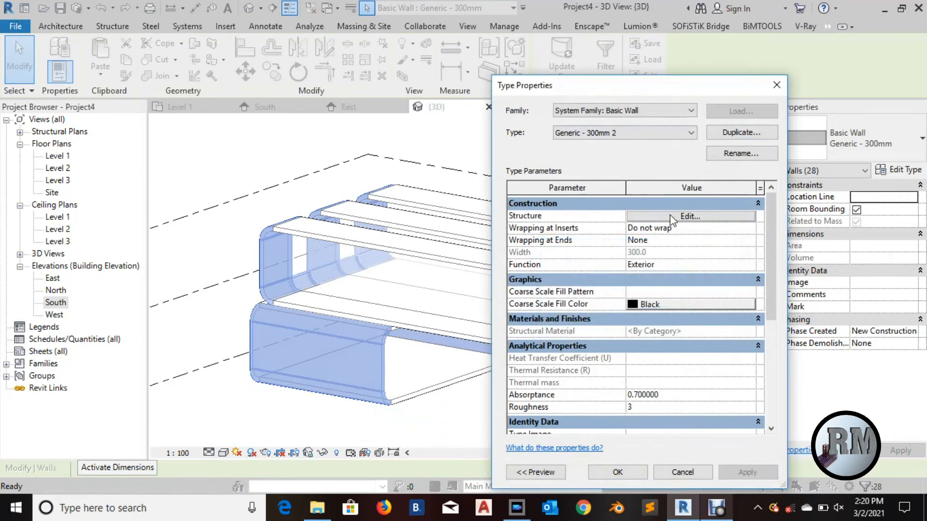
Assign Gypsum Wall Board as the structure layer material of the Generic - 300mm 2 wall type and clear the wall selection.
click(665, 217)
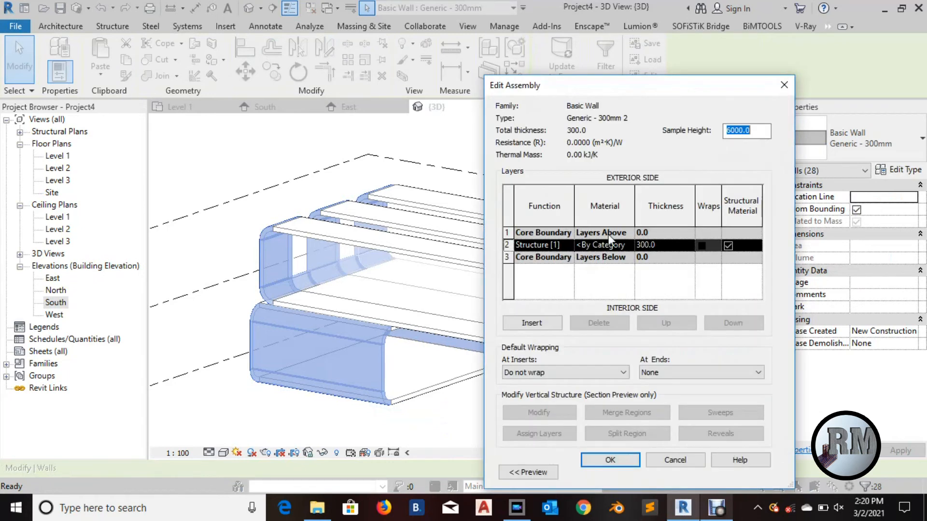
click(630, 244)
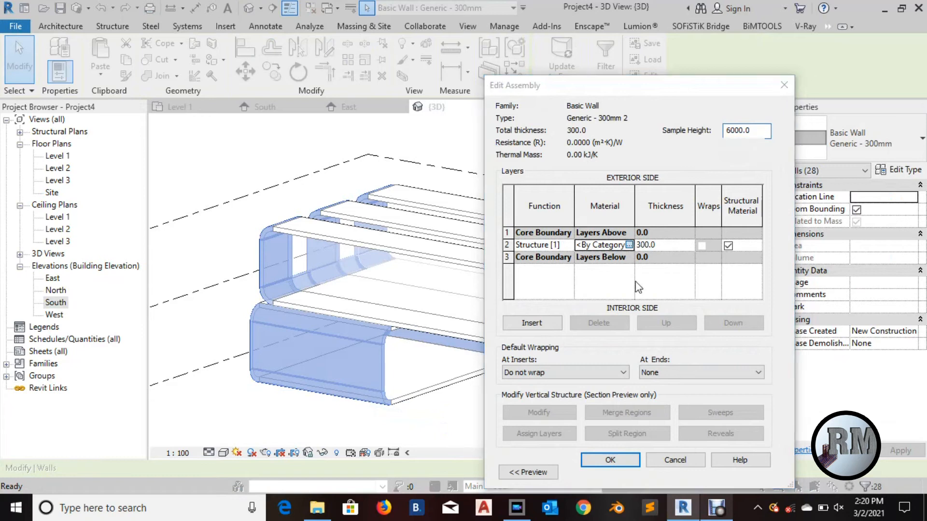
click(629, 245)
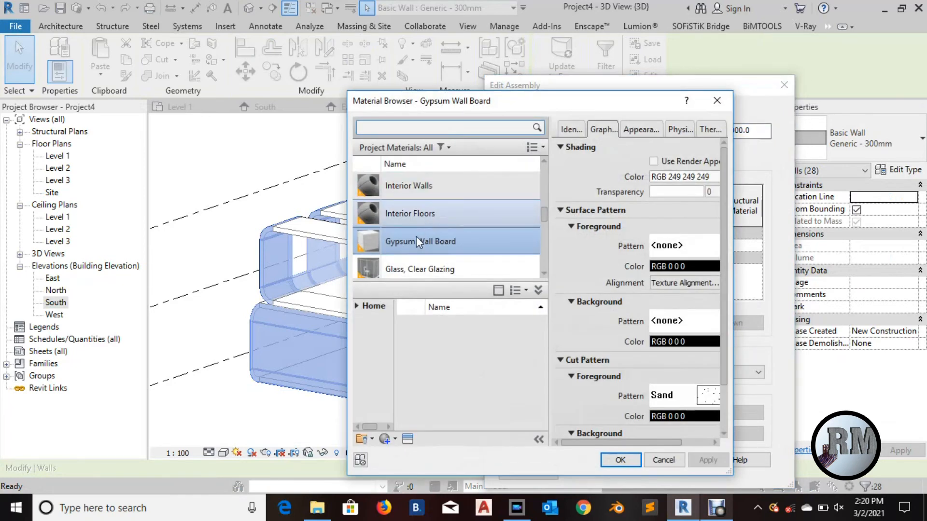
click(619, 461)
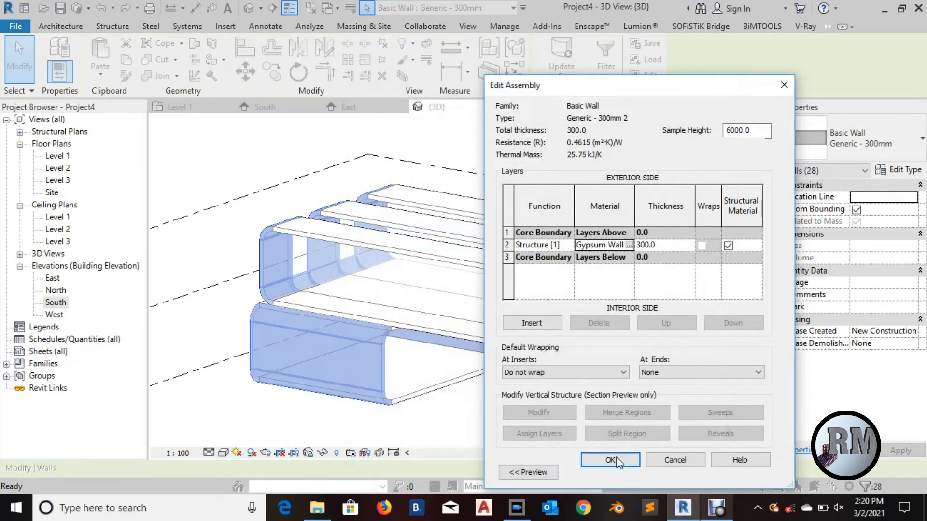
click(610, 460)
click(625, 475)
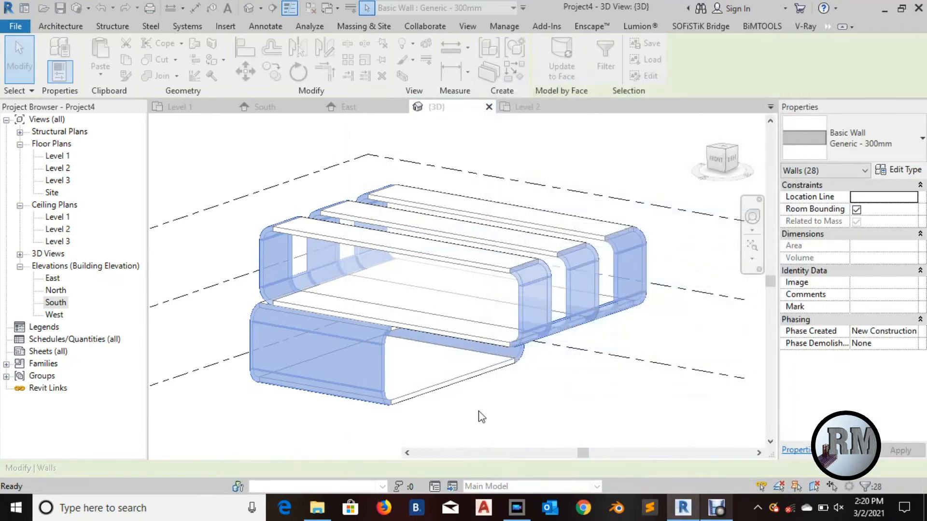
click(552, 387)
Examine the upper and lower volumes of the building in the 3D view after the wall material assignment.
scroll(552, 387, down, 1)
middle_drag(550, 388, 530, 396)
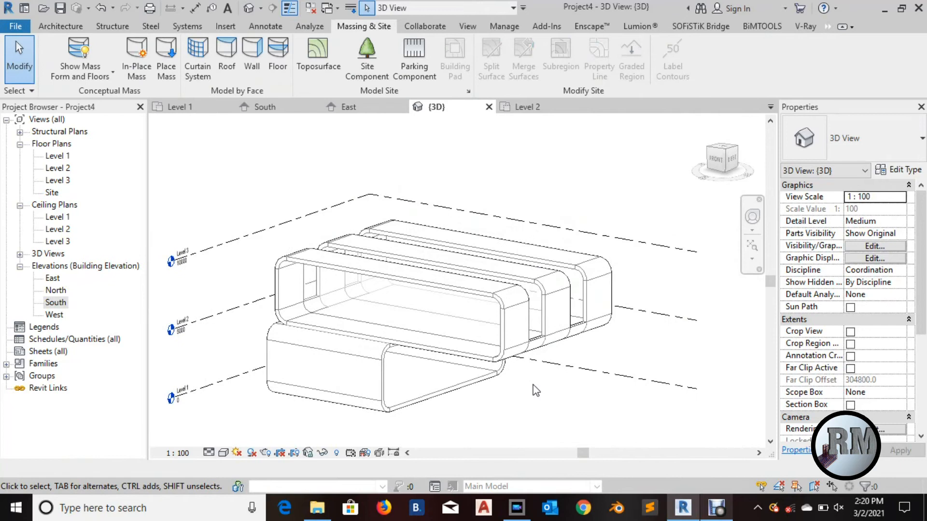
scroll(531, 370, up, 1)
middle_drag(531, 369, 531, 356)
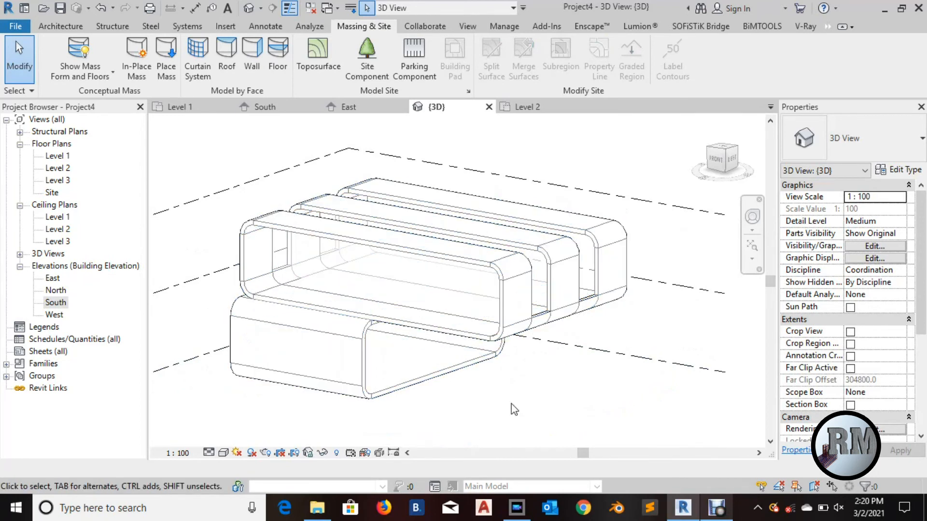
middle_drag(542, 368, 571, 359)
scroll(571, 359, up, 2)
middle_drag(622, 403, 613, 408)
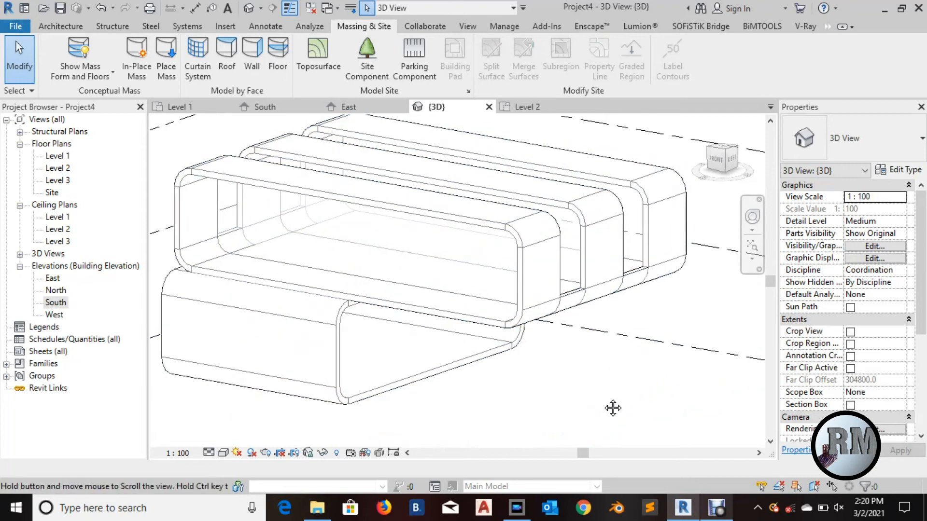
scroll(613, 408, down, 1)
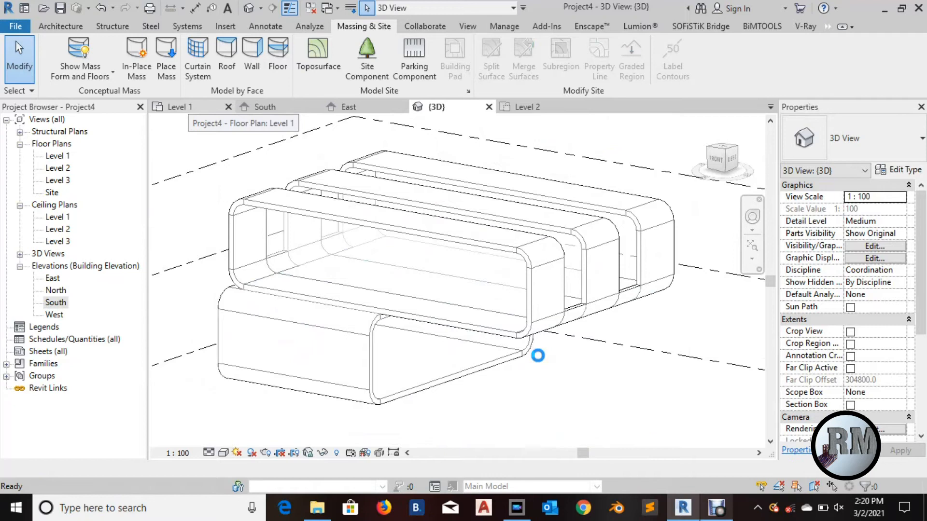
Create three reference planes in the Level 1 plan at successive 2500 mm offsets from grid 3 towards grid 2.
scroll(471, 295, up, 3)
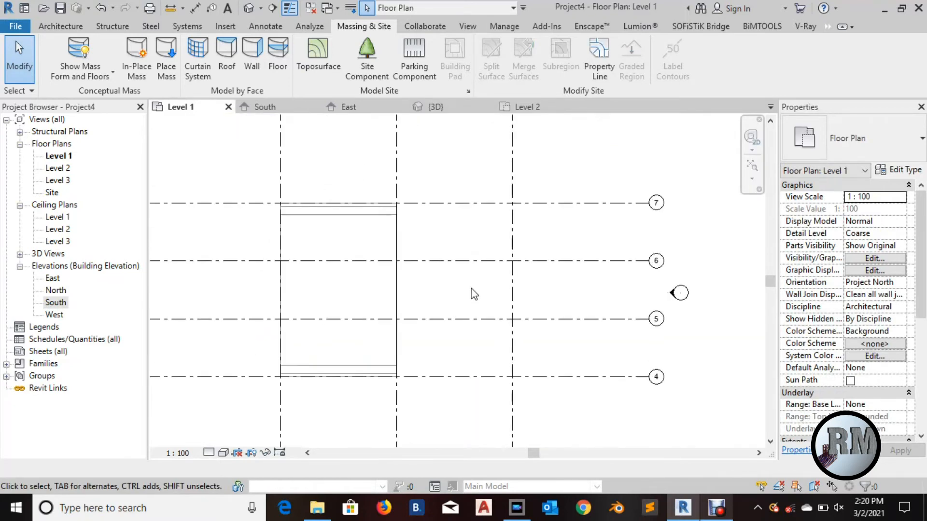
click(60, 26)
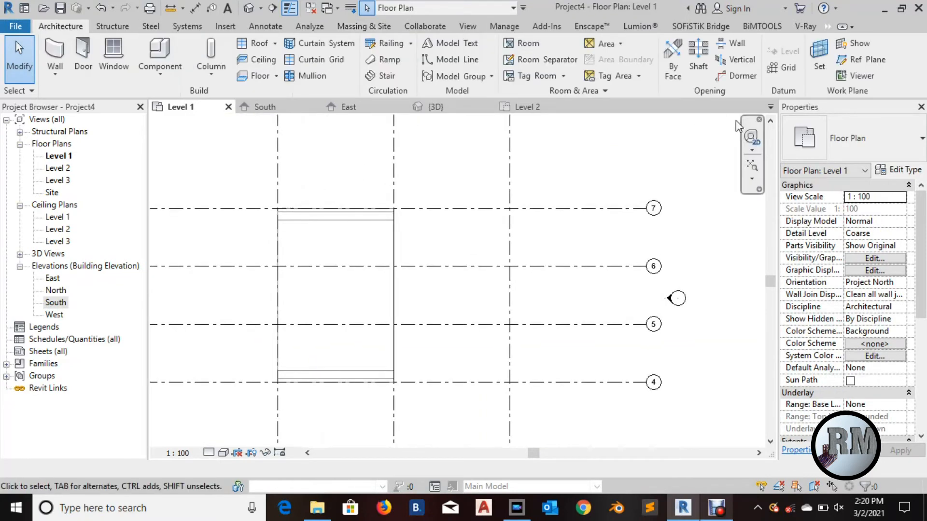
click(855, 60)
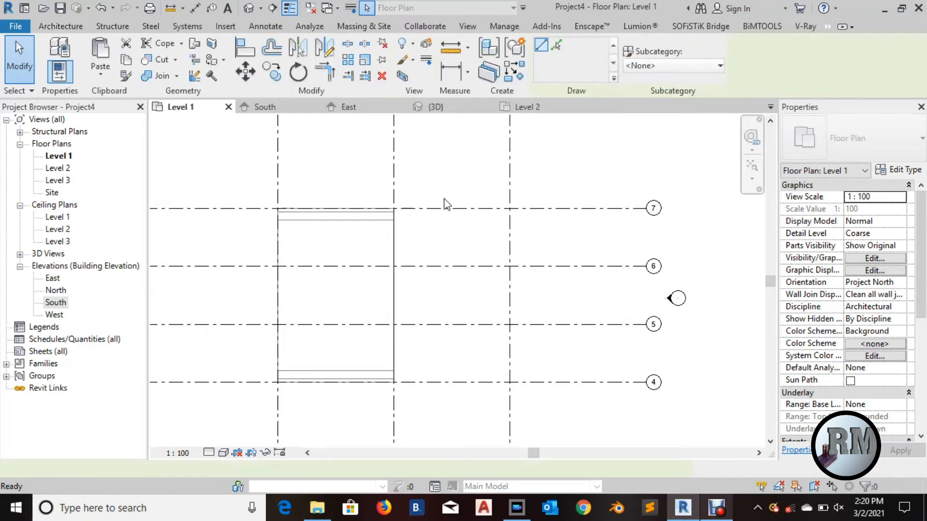
click(558, 45)
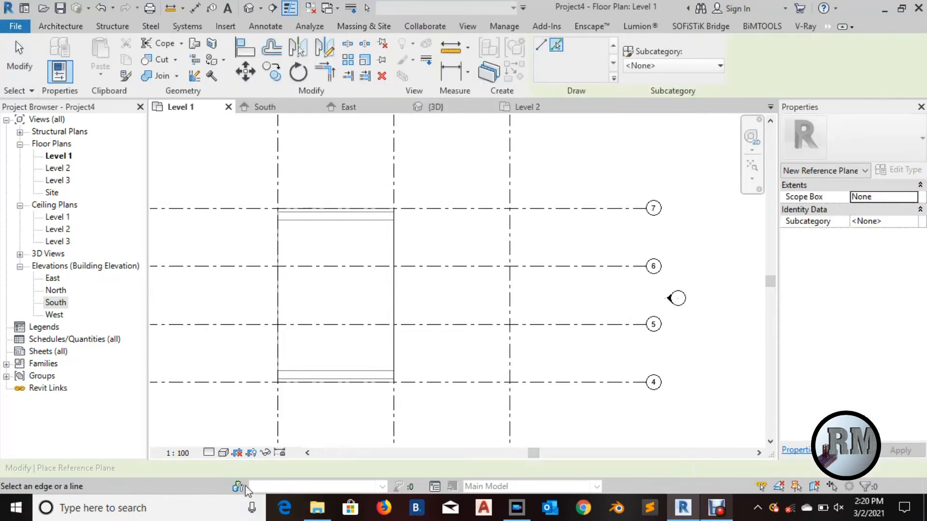
double_click(178, 468)
text(2)
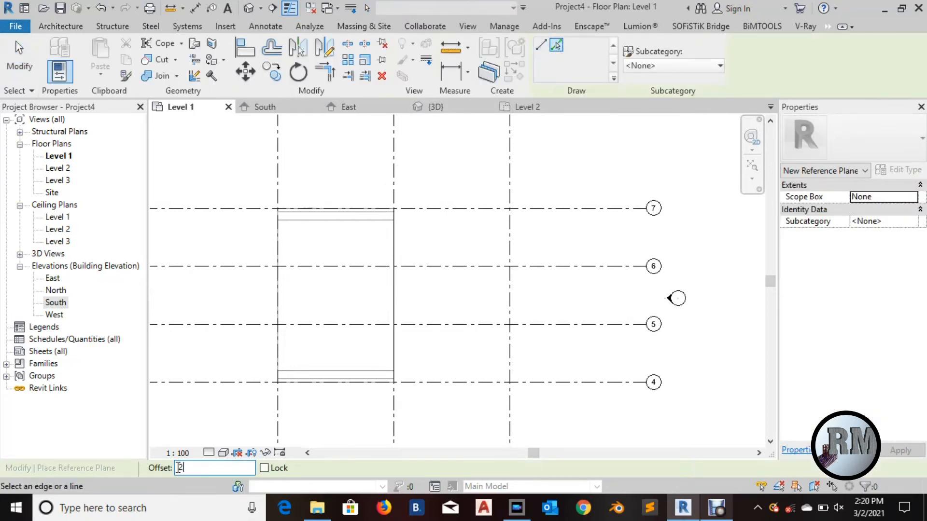
text(500)
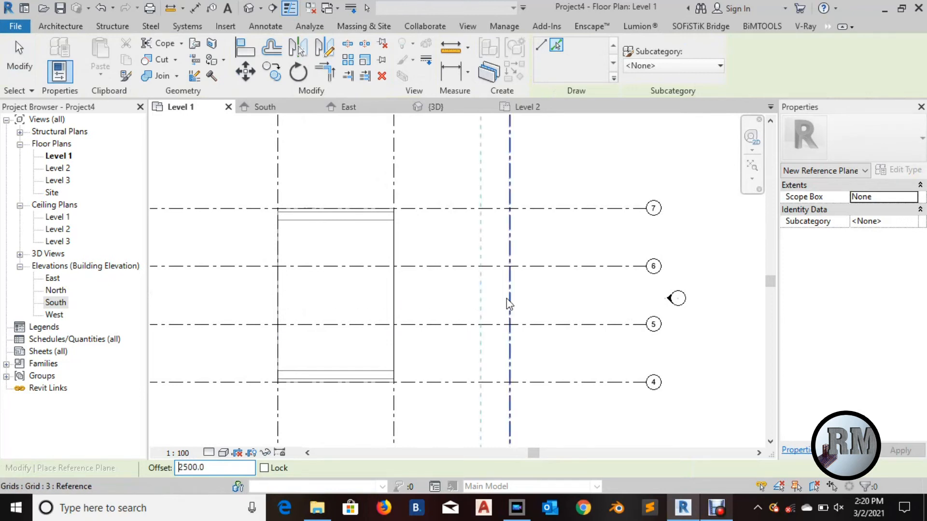
click(508, 304)
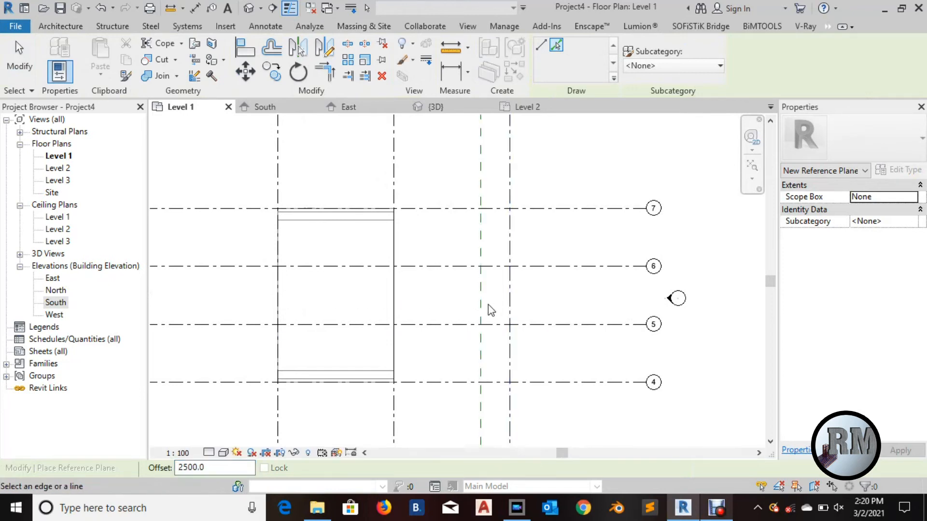
click(479, 298)
key(Escape)
key(Escape)
scroll(459, 300, up, 2)
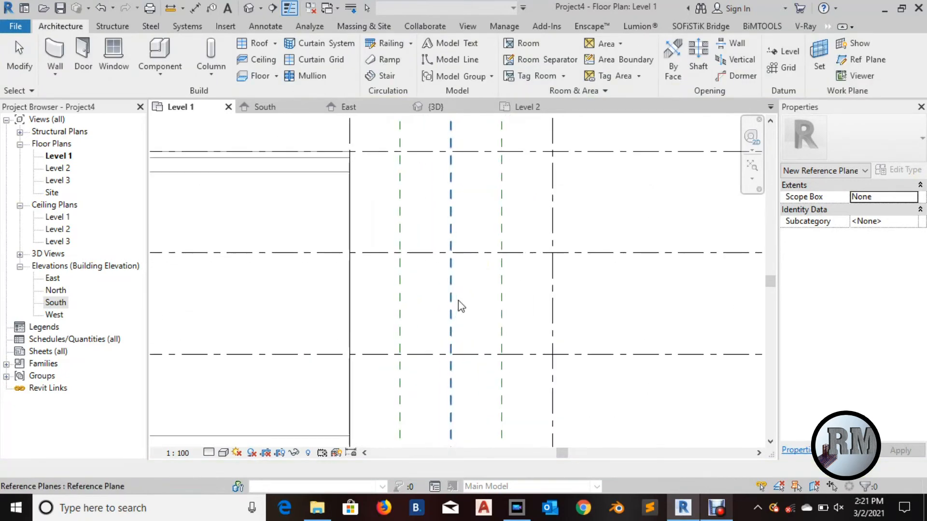
middle_drag(458, 300, 454, 295)
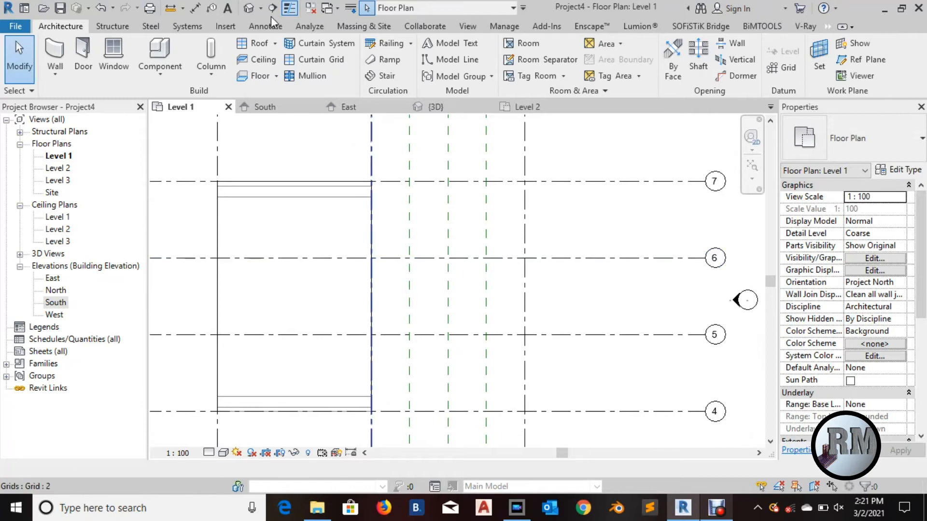
Open the CHS-Circular Hollow Section-Column family from the Steel folder of the US Metric Structural Columns library.
click(225, 27)
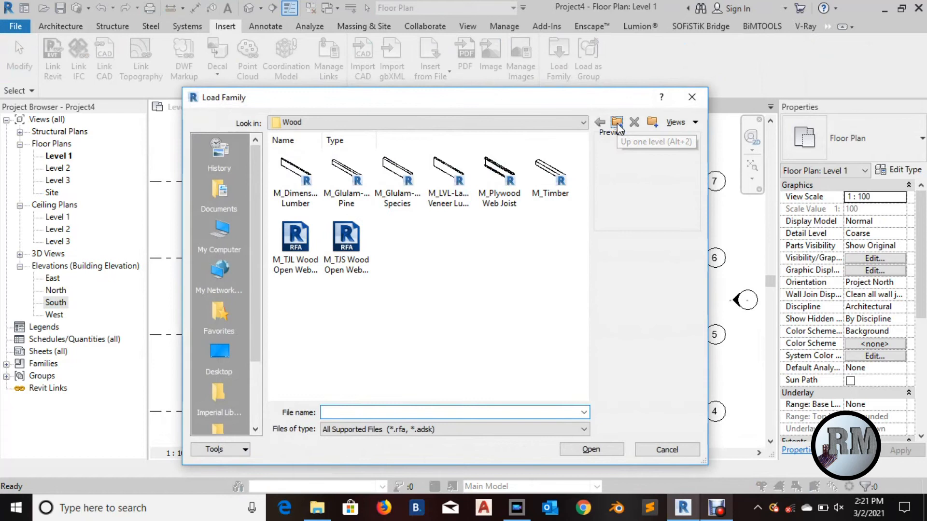
click(617, 124)
click(617, 123)
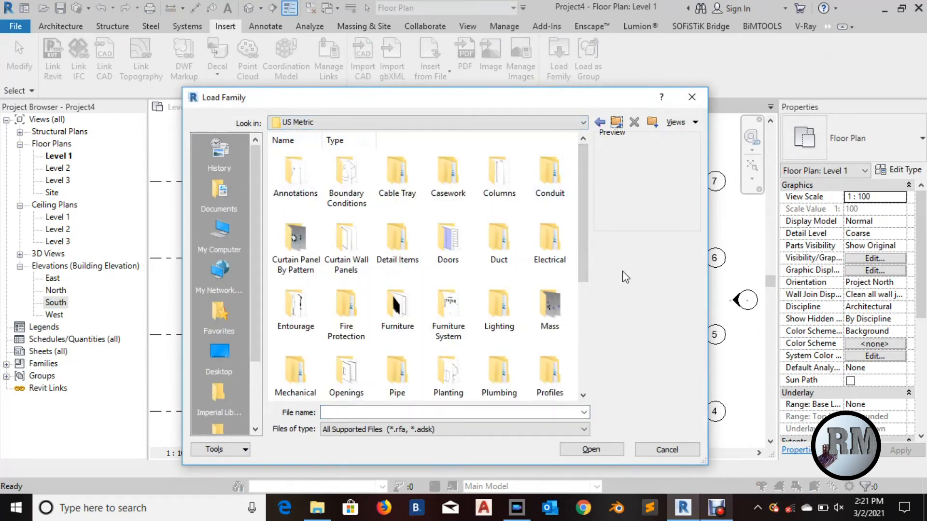
drag(581, 227, 580, 340)
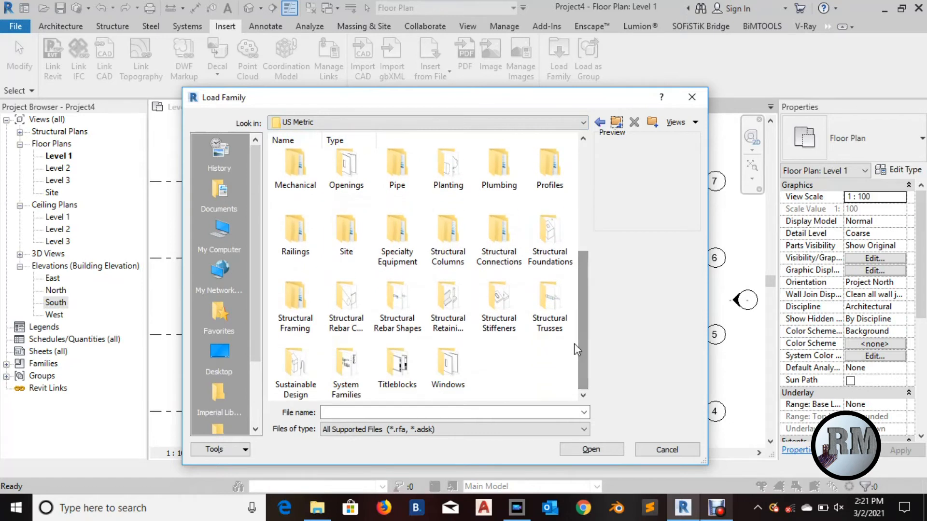
click(449, 232)
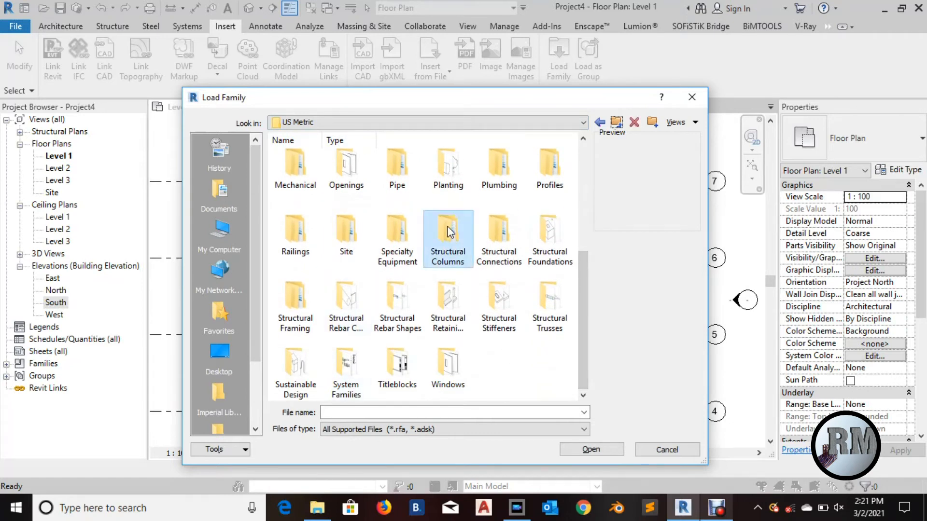
double_click(458, 244)
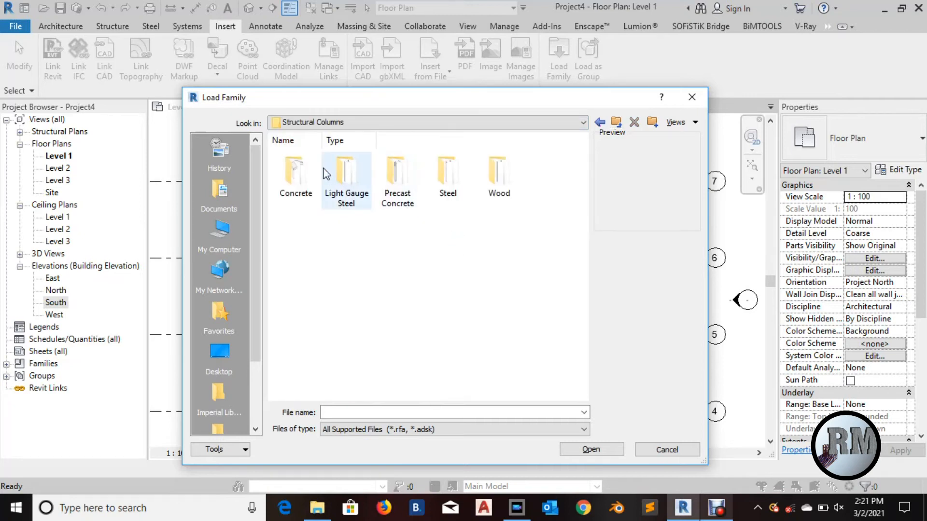
double_click(447, 173)
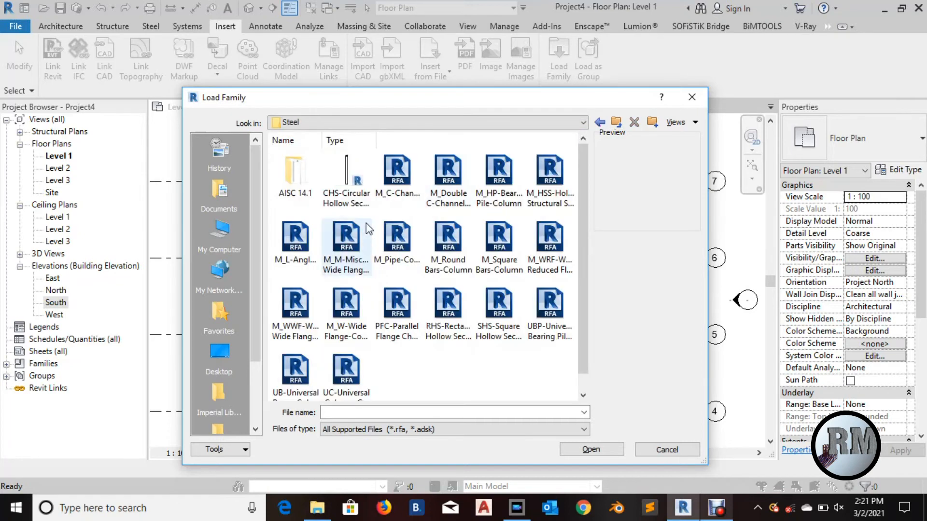
click(361, 180)
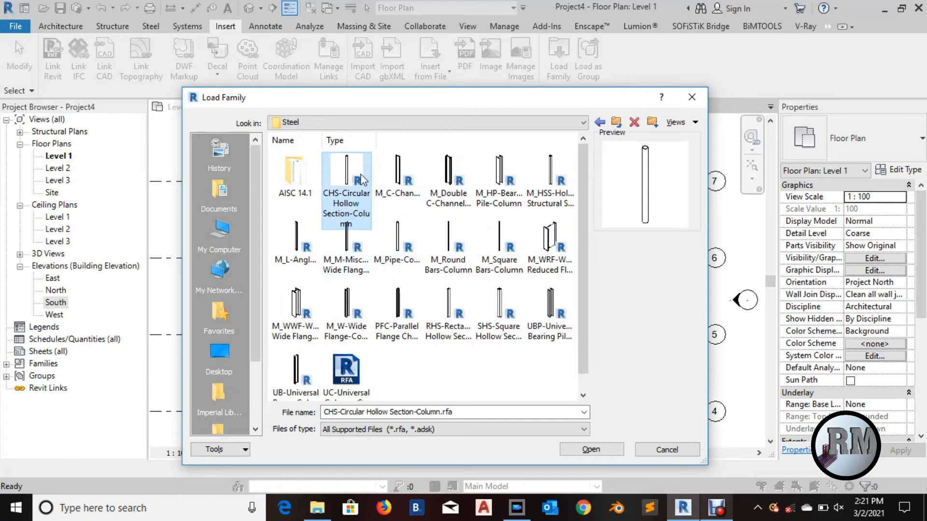
click(599, 451)
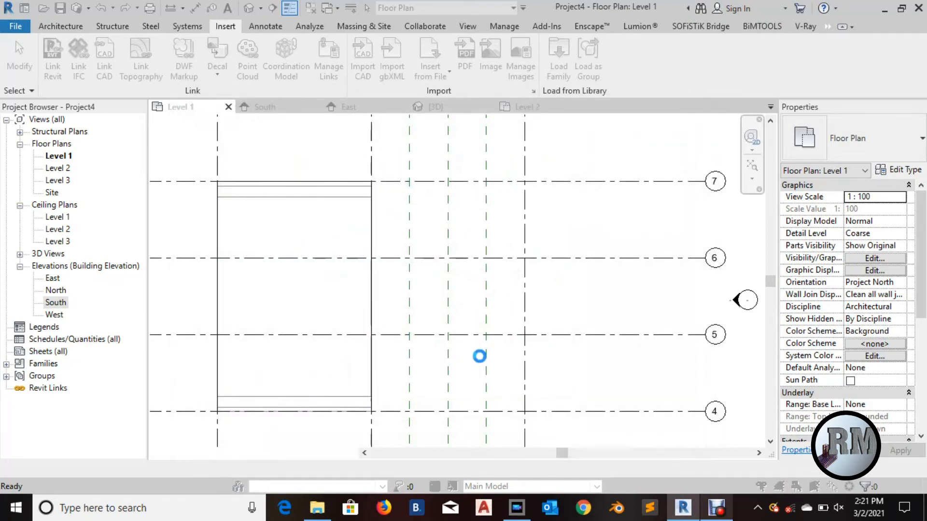
Load the 193.7x5CHS type of the circular hollow section column family into the project.
scroll(411, 247, down, 5)
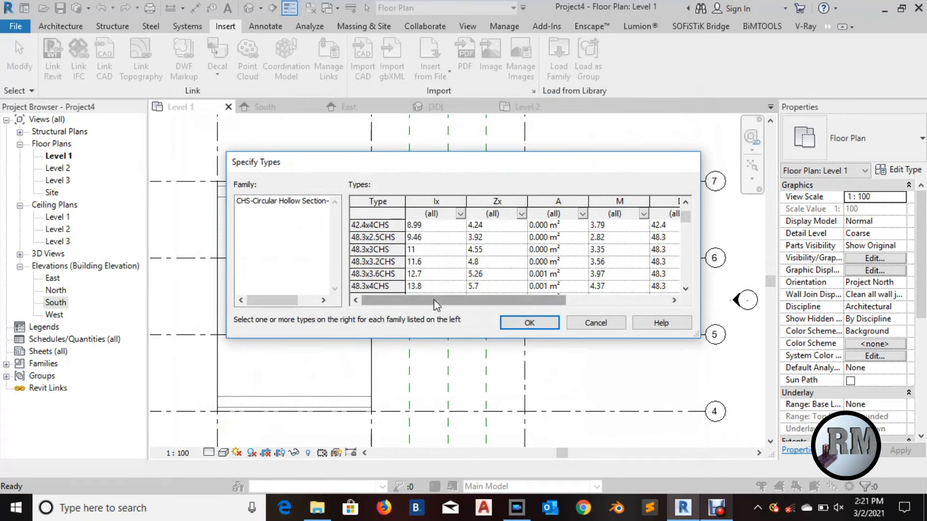
drag(437, 304, 539, 304)
scroll(595, 261, down, 8)
scroll(595, 260, down, 10)
scroll(595, 261, down, 3)
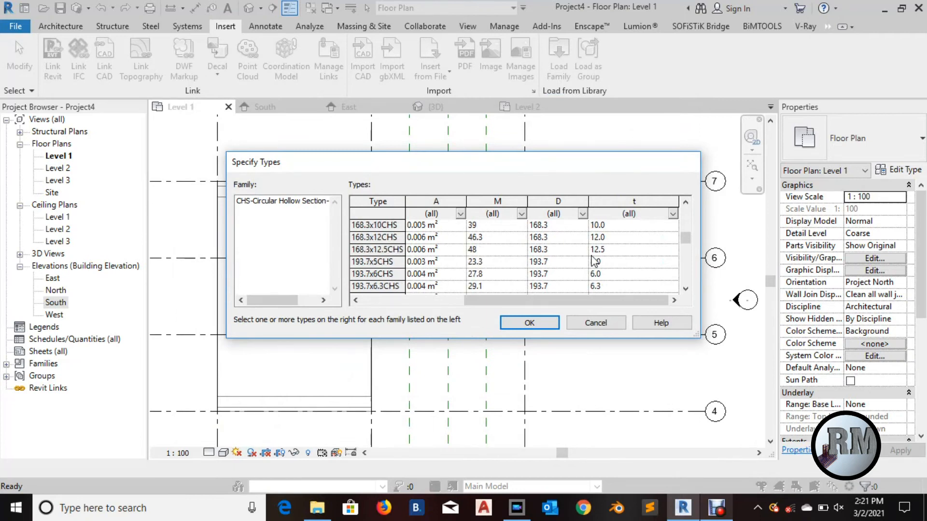
click(355, 262)
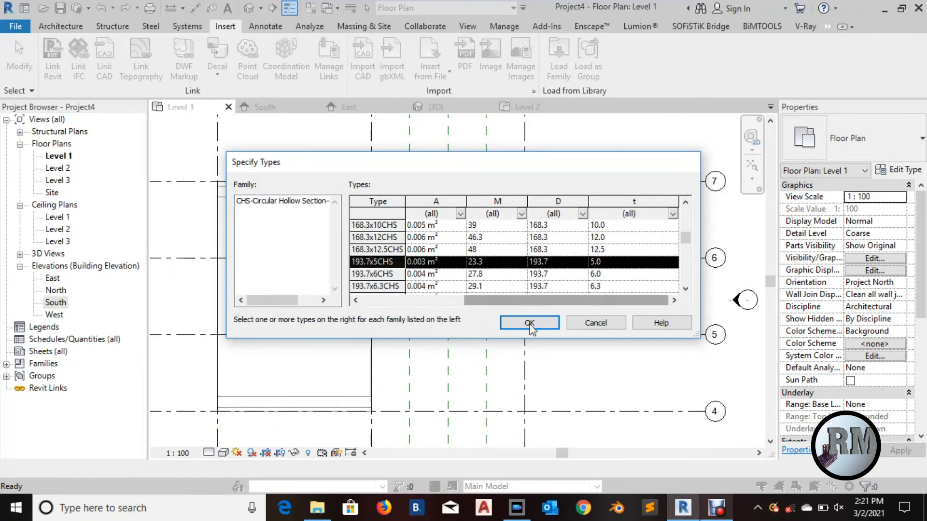
click(528, 323)
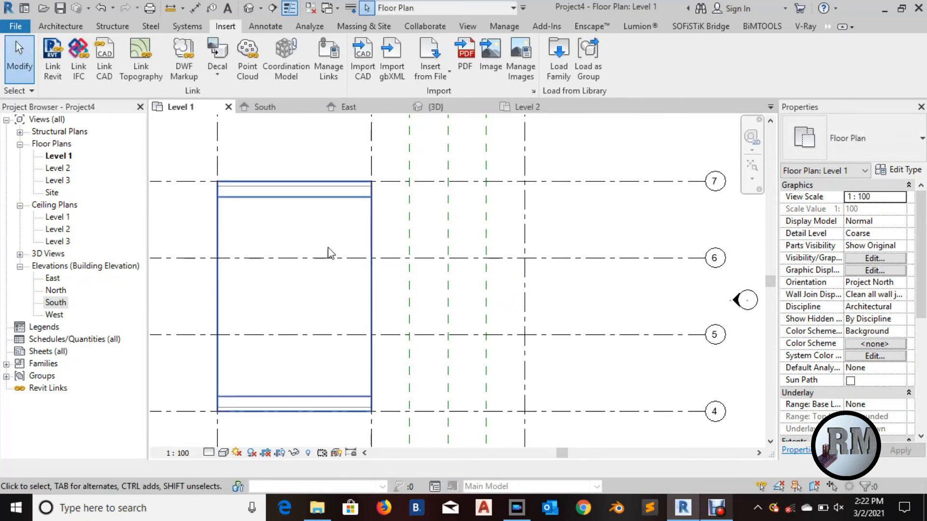
Place a slanted 193.7x5CHS column along grid 5 from the middle reference plane, 2500 mm below Level 1, to the plane nearest grid 3 at Level 1.
click(108, 27)
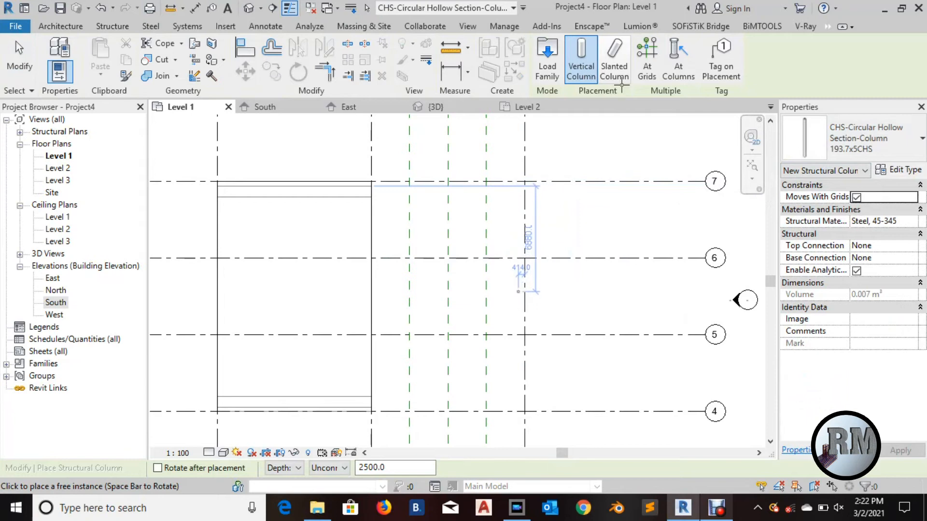
click(615, 57)
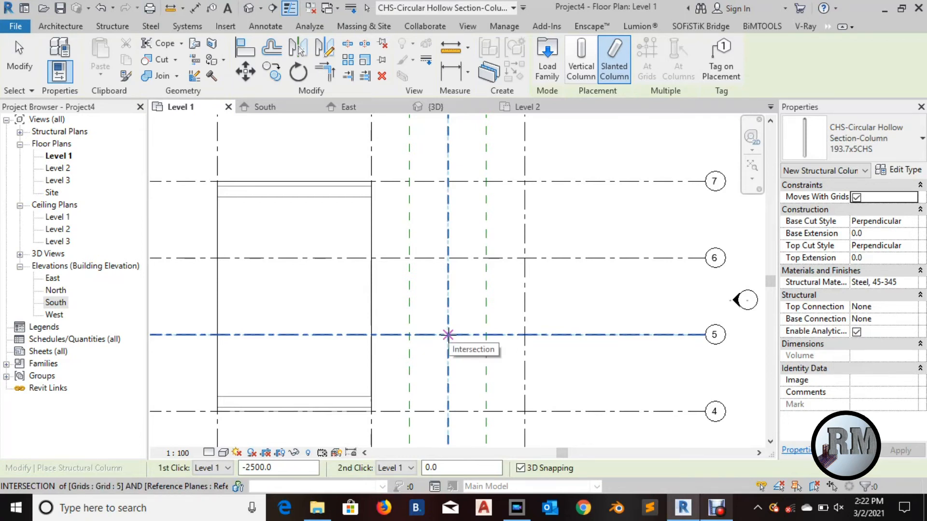
click(448, 334)
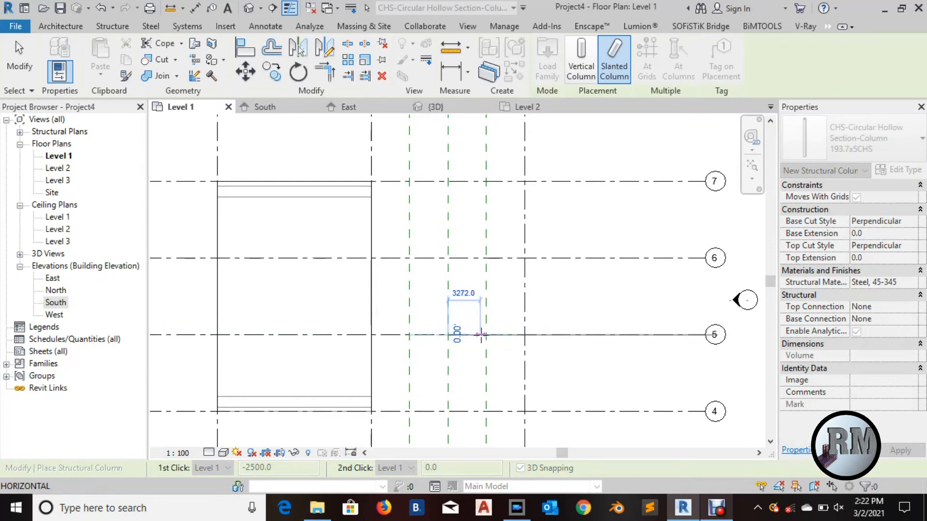
scroll(483, 334, up, 3)
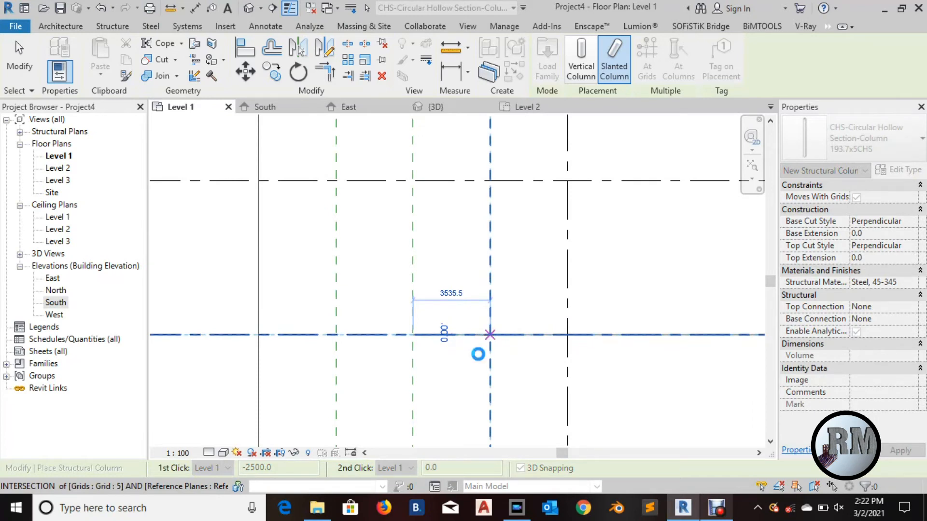
click(477, 354)
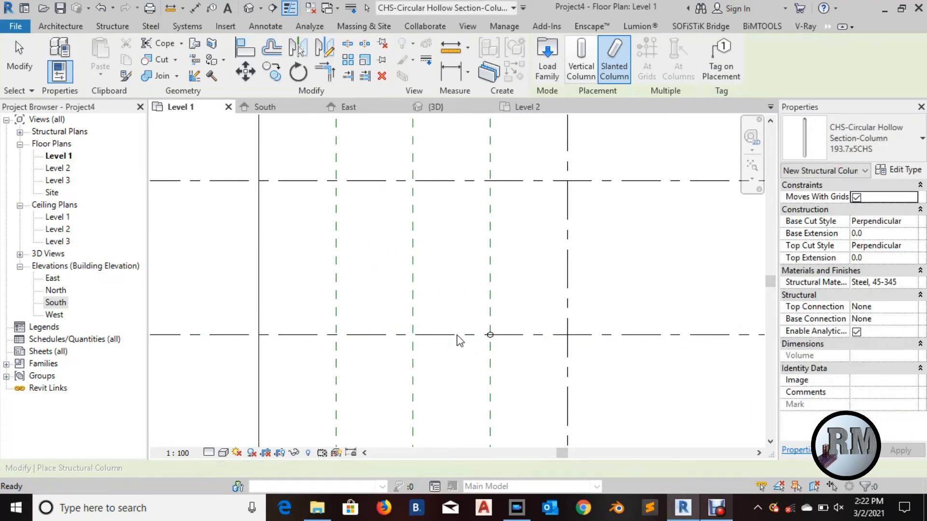
In the South elevation, set the slanted column's top level to Level 2 and both its base and top offsets to 0.
key(Escape)
key(Escape)
click(260, 106)
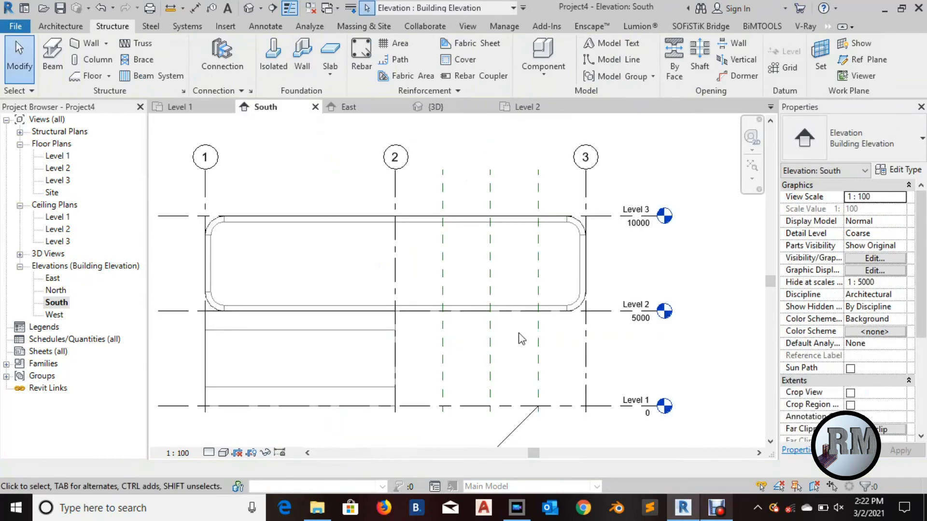
scroll(512, 341, up, 1)
middle_drag(512, 340, 481, 220)
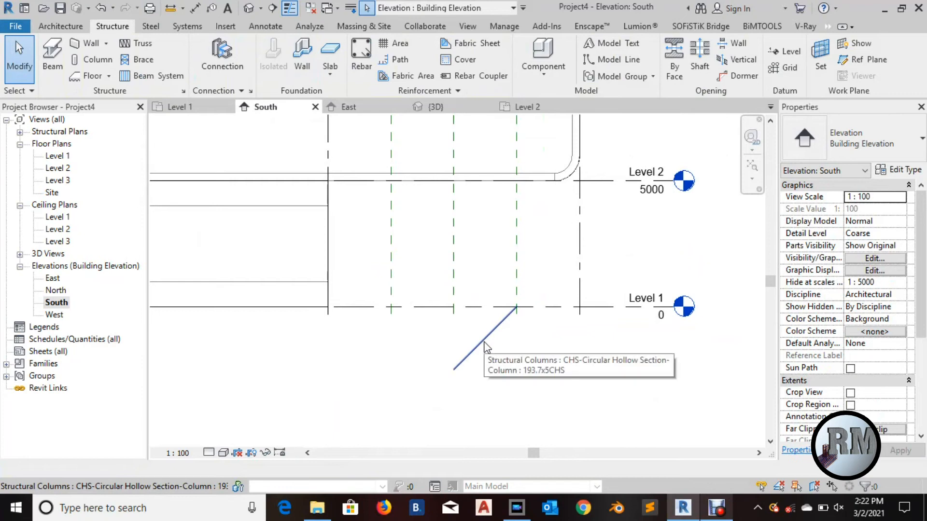
click(481, 363)
scroll(481, 359, up, 1)
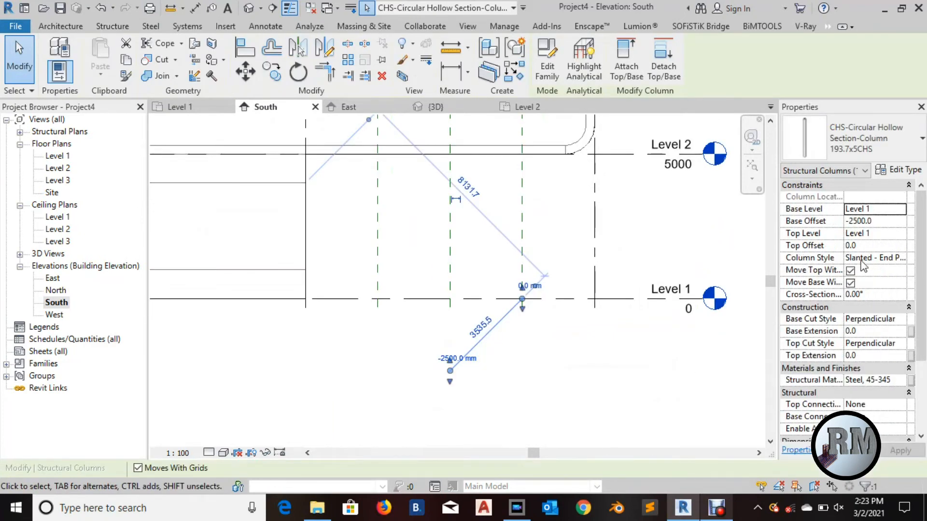
click(901, 234)
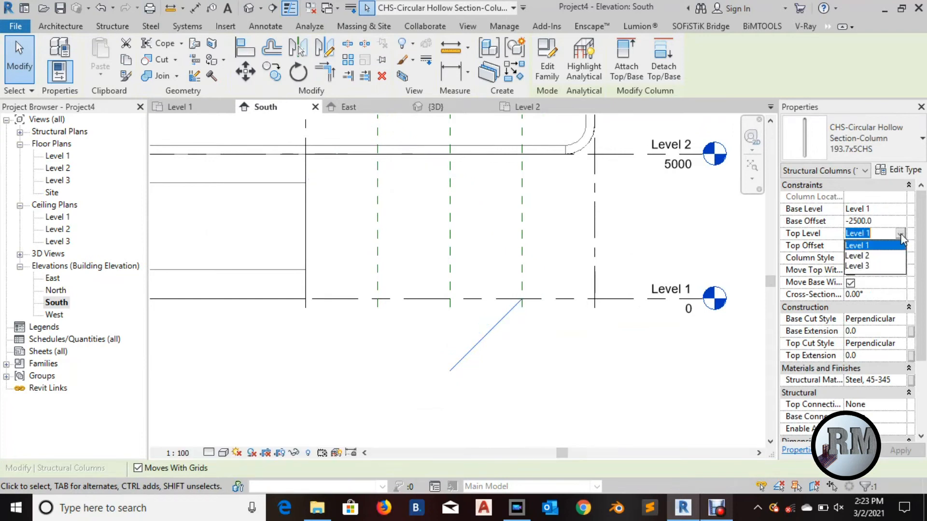
click(864, 256)
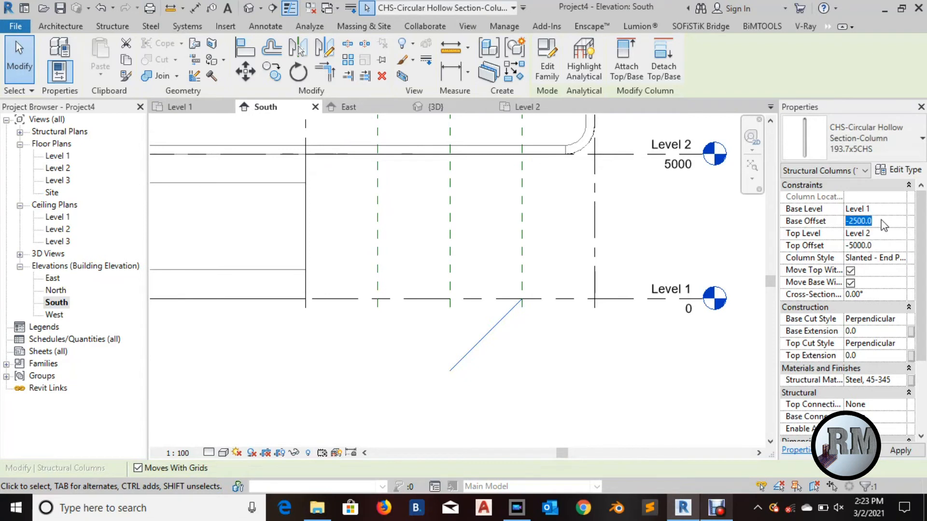
click(877, 246)
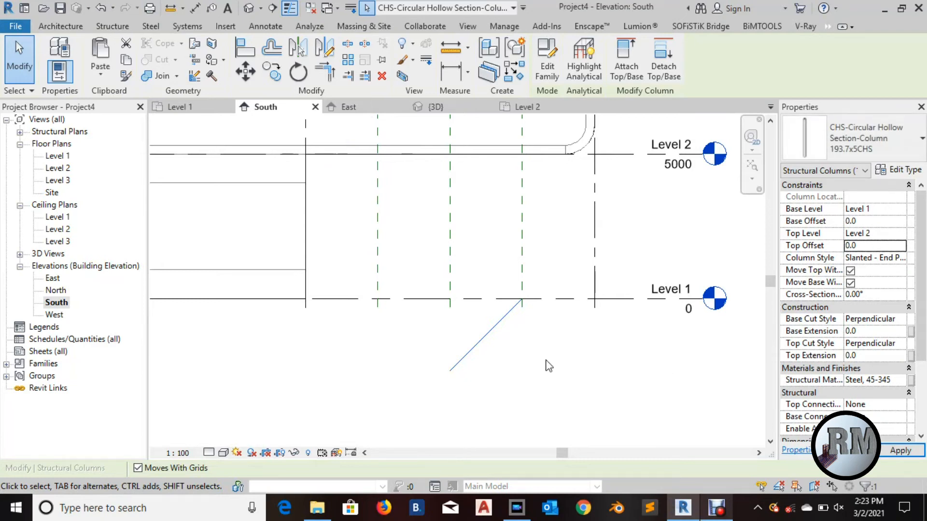
middle_drag(534, 353, 538, 387)
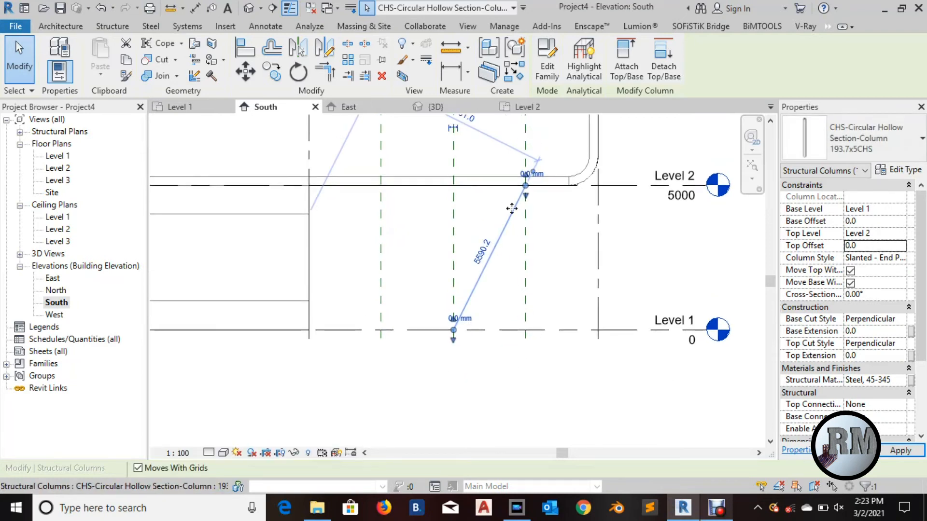
Set the South elevation's detail level to Fine.
scroll(505, 294, up, 2)
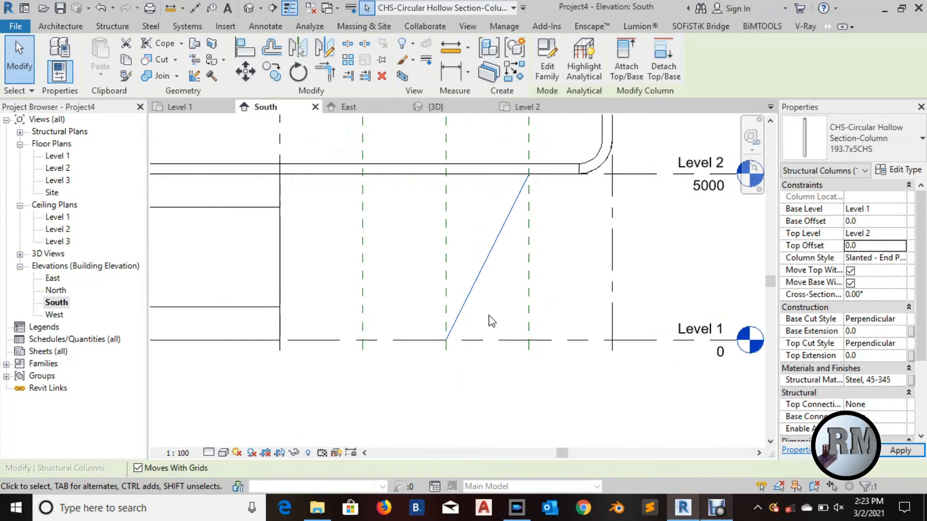
click(208, 454)
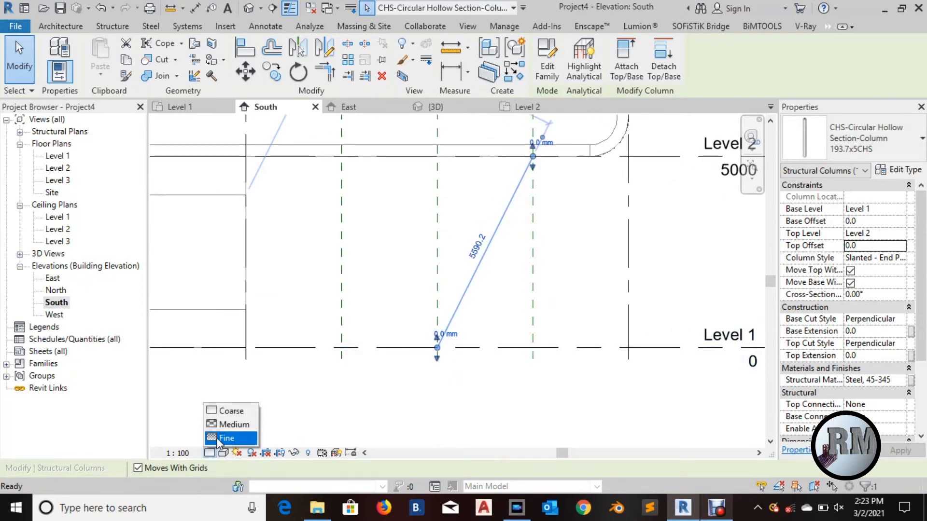
click(223, 439)
click(498, 274)
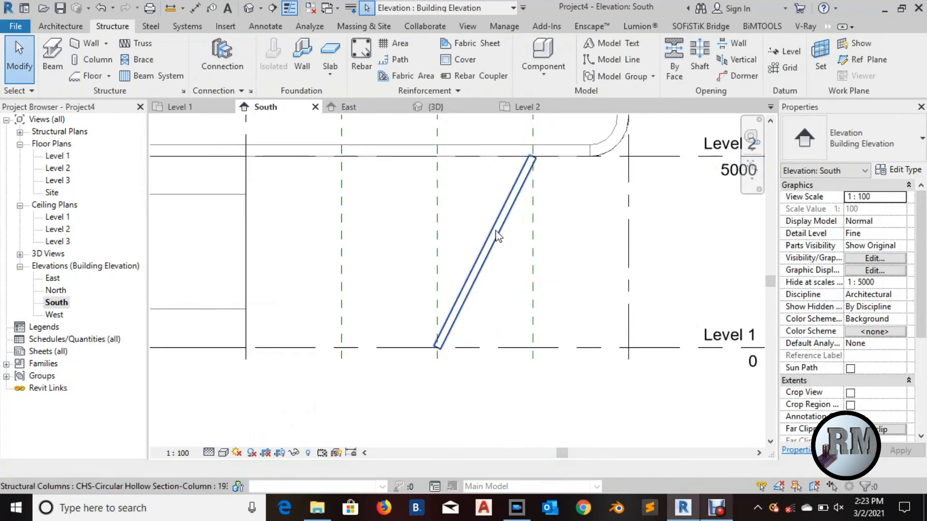
Mirror a copy of the slanted column about the middle reference plane to form a V-shaped pair.
click(497, 235)
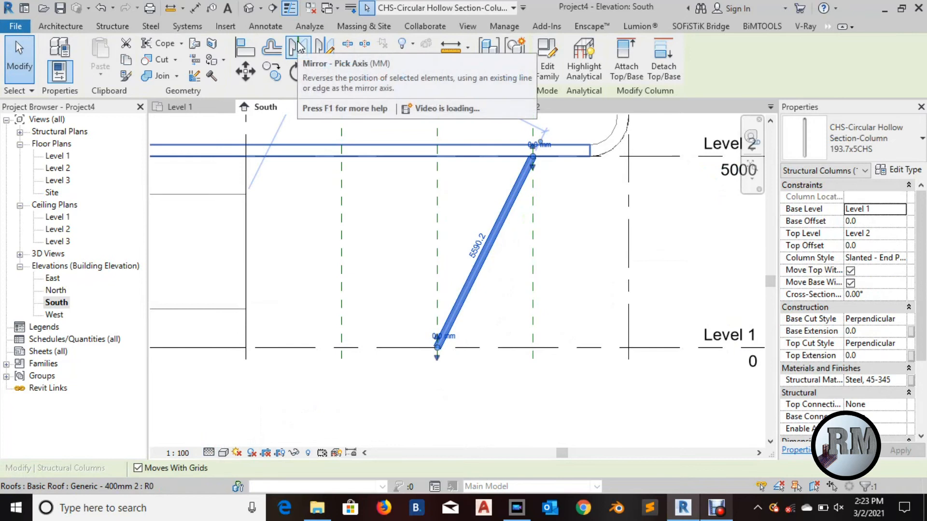
key(m)
key(m)
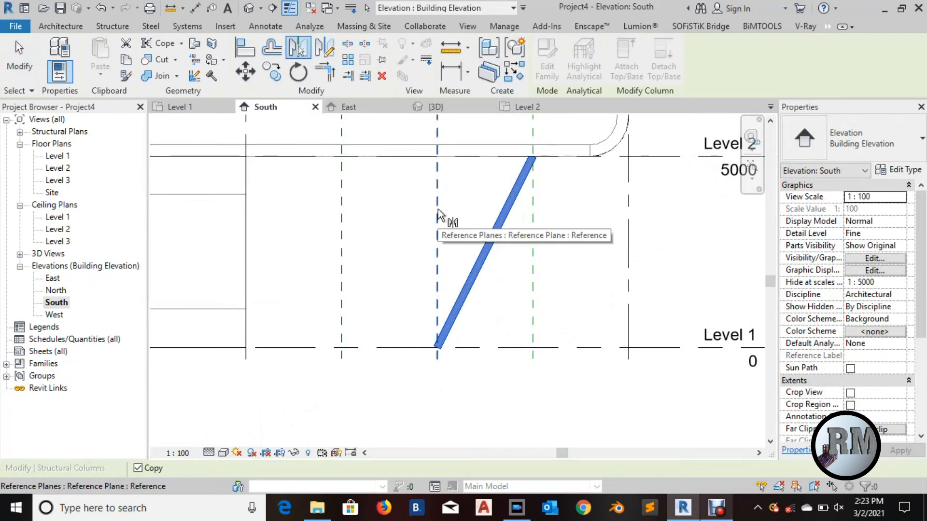
click(437, 209)
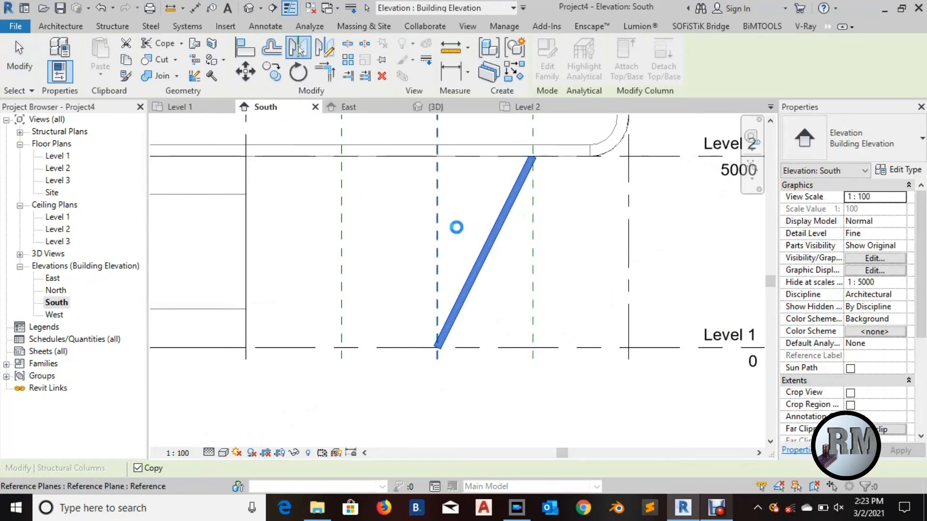
click(453, 255)
scroll(454, 259, down, 2)
scroll(454, 259, up, 1)
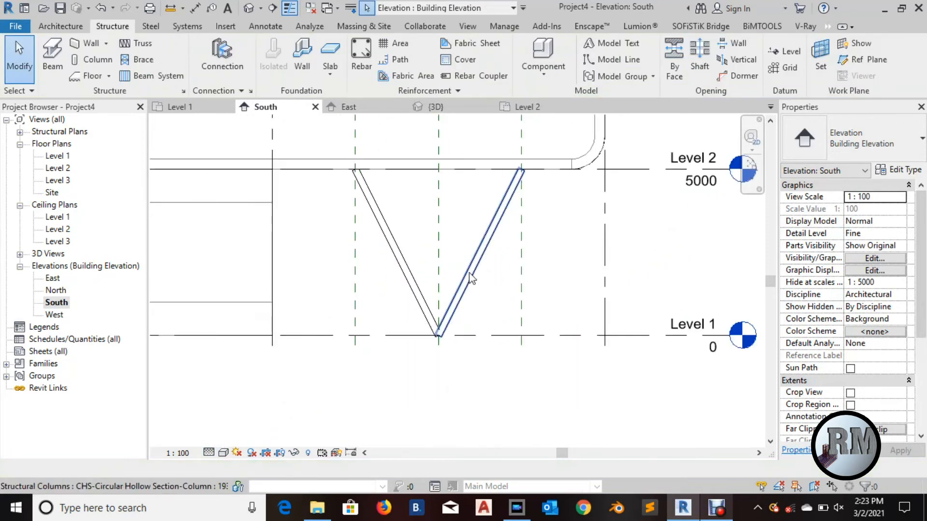
Select both slanted columns and copy them in the Level 1 plan 5000 mm from grid 5 to grid 6.
click(470, 268)
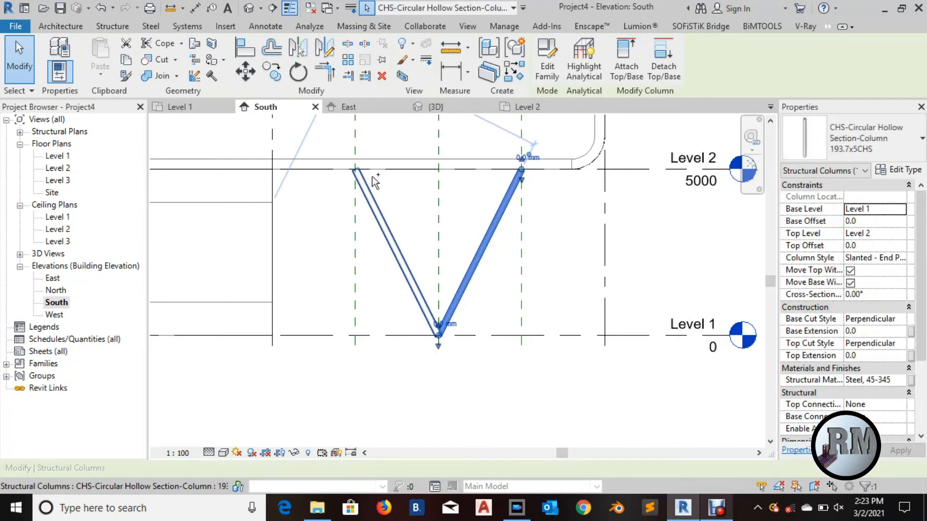
click(193, 108)
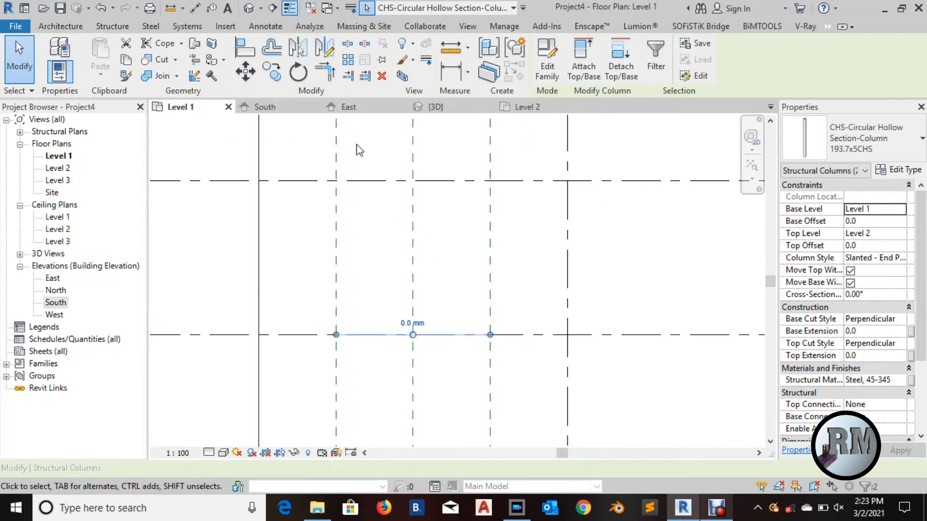
click(272, 71)
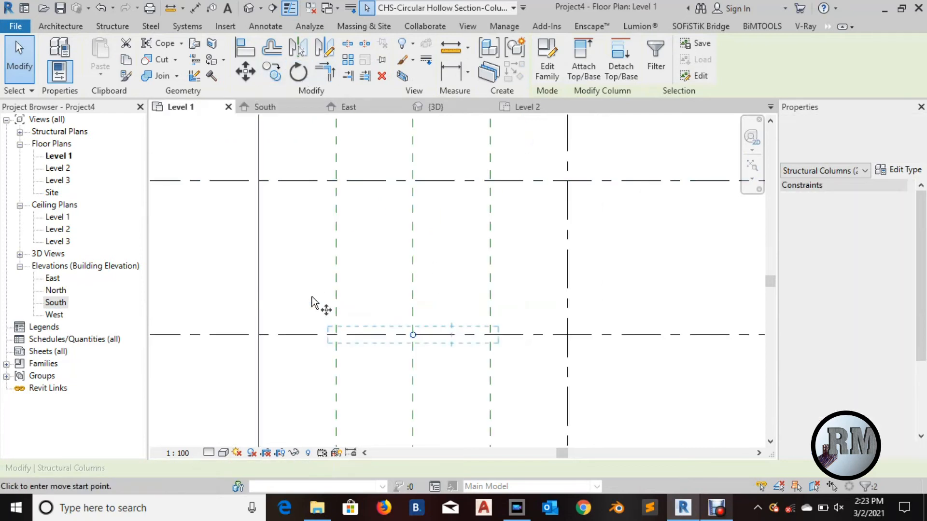
middle_drag(539, 265, 547, 289)
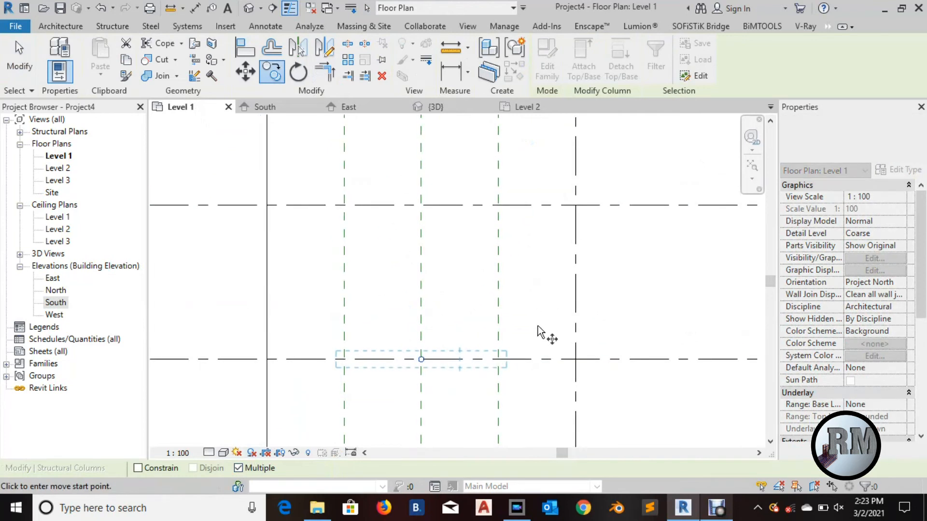
click(531, 360)
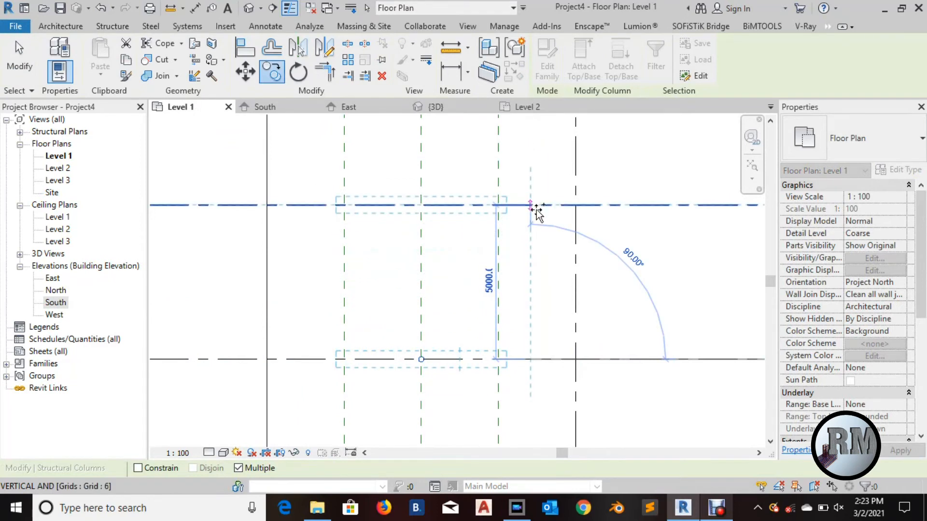
scroll(541, 251, down, 2)
key(Escape)
key(Escape)
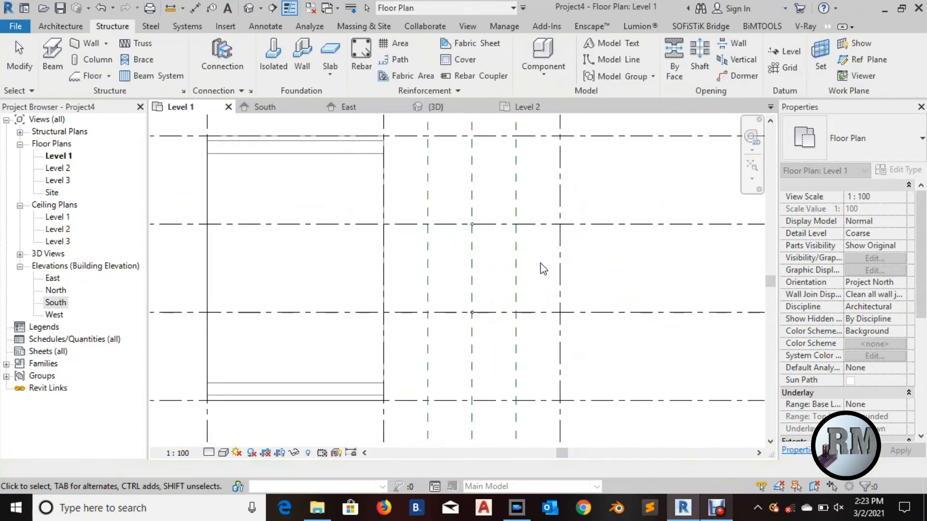
Examine the two V-shaped column pairs and their position under the upper volumes in the 3D view from the front and right side.
click(437, 107)
middle_drag(620, 362, 497, 400)
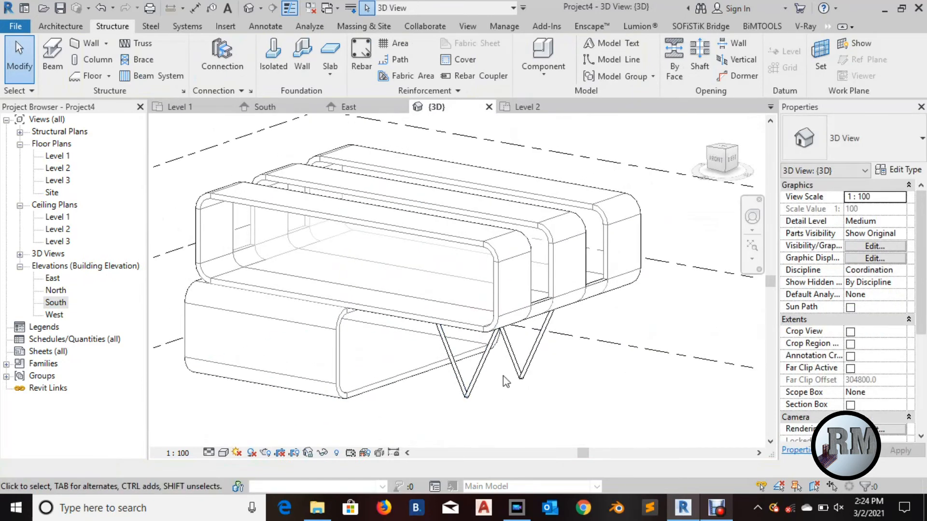
scroll(545, 374, up, 1)
scroll(545, 374, down, 2)
middle_drag(581, 344, 576, 354)
middle_drag(563, 402, 554, 389)
scroll(545, 389, up, 1)
click(753, 219)
mouse_move(658, 295)
mouse_down()
mouse_move(614, 291)
mouse_move(736, 287)
mouse_move(608, 292)
mouse_move(581, 222)
mouse_move(604, 300)
mouse_move(617, 292)
mouse_move(473, 289)
mouse_move(645, 292)
mouse_up()
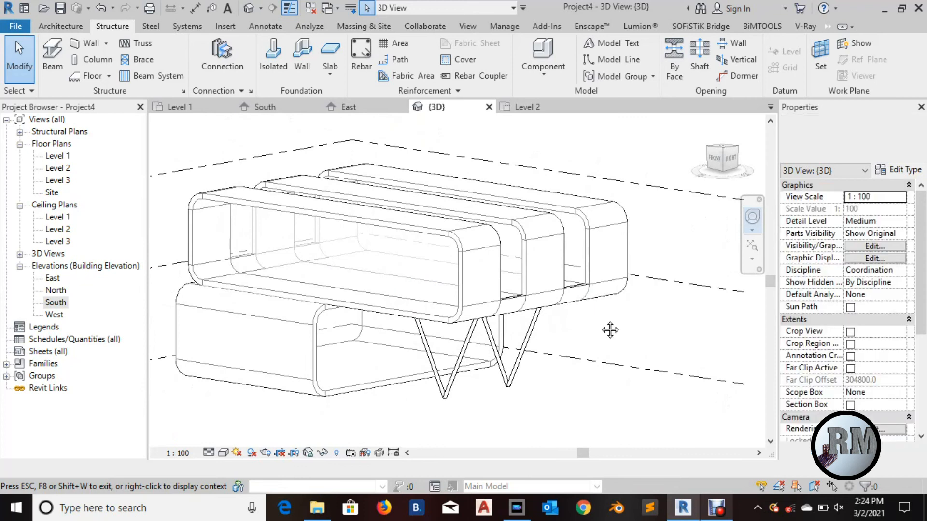
middle_drag(610, 331, 618, 331)
scroll(618, 331, down, 1)
drag(594, 315, 600, 320)
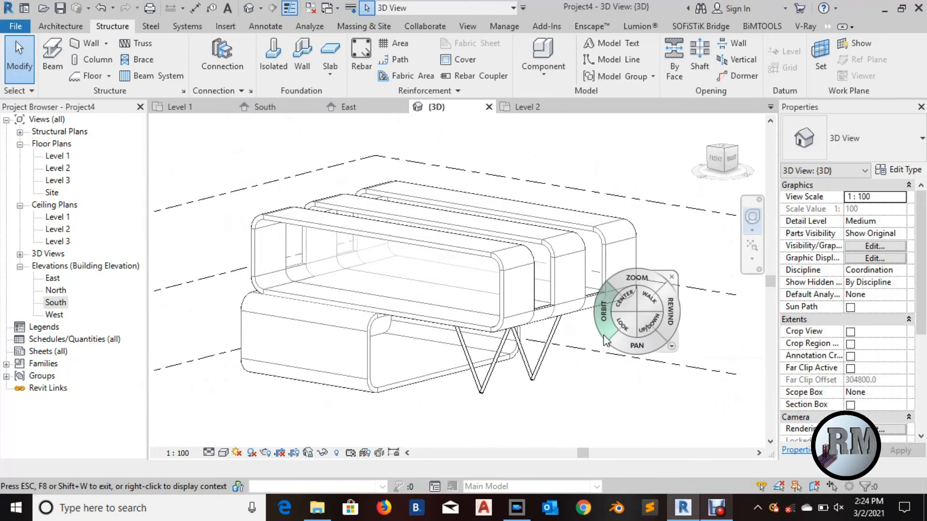
key(Escape)
scroll(559, 363, up, 3)
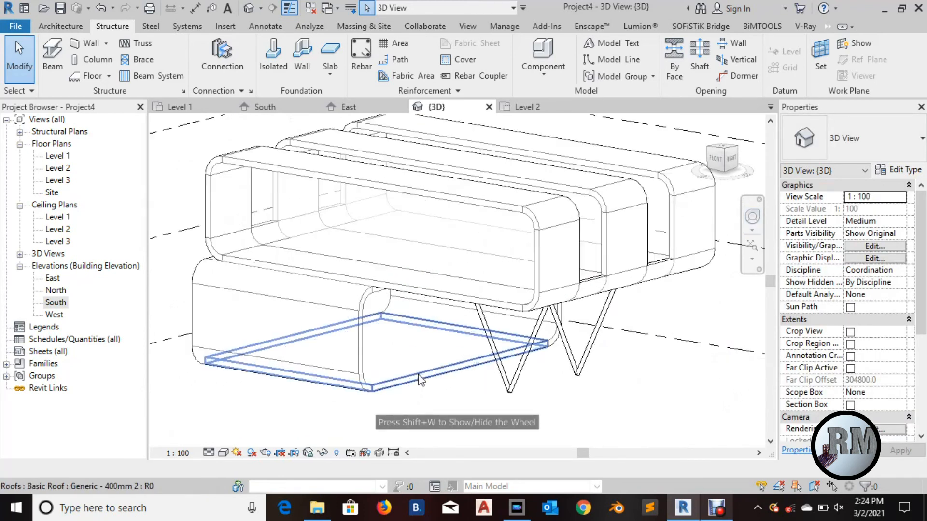
scroll(381, 386, up, 1)
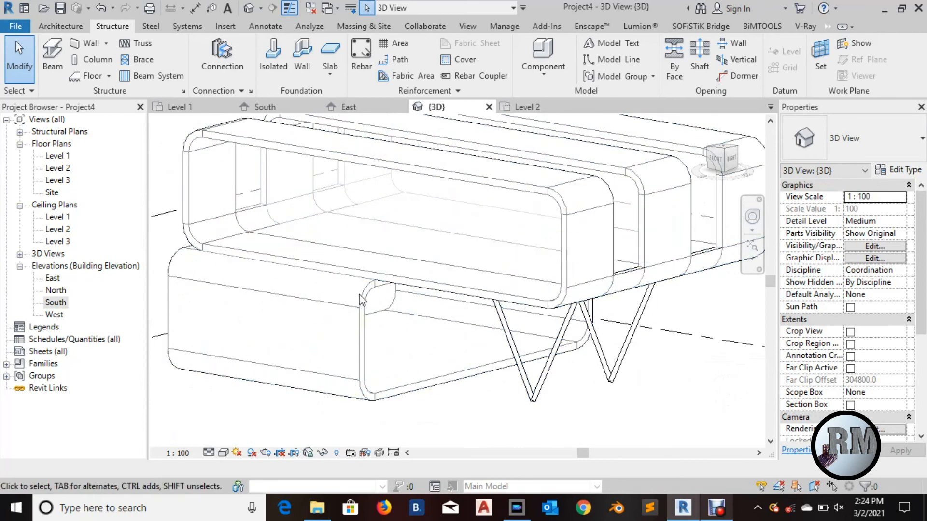
middle_drag(441, 369, 435, 313)
scroll(407, 284, down, 1)
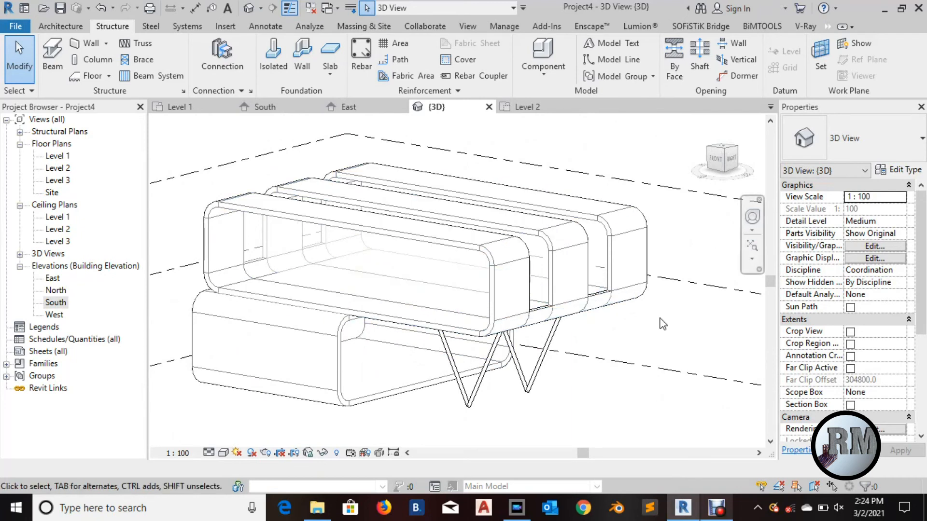
scroll(663, 322, down, 1)
scroll(657, 323, up, 1)
middle_drag(654, 337, 647, 341)
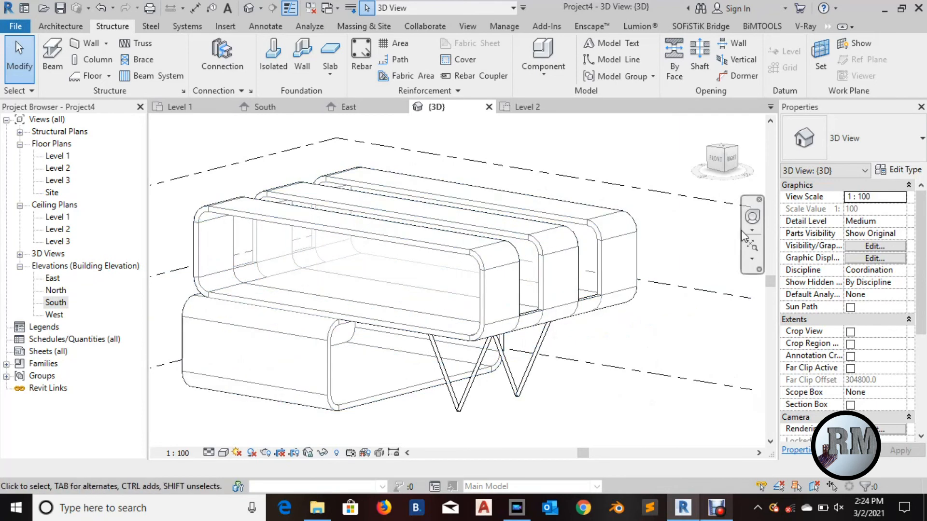
shift+middle_drag(705, 273, 578, 276)
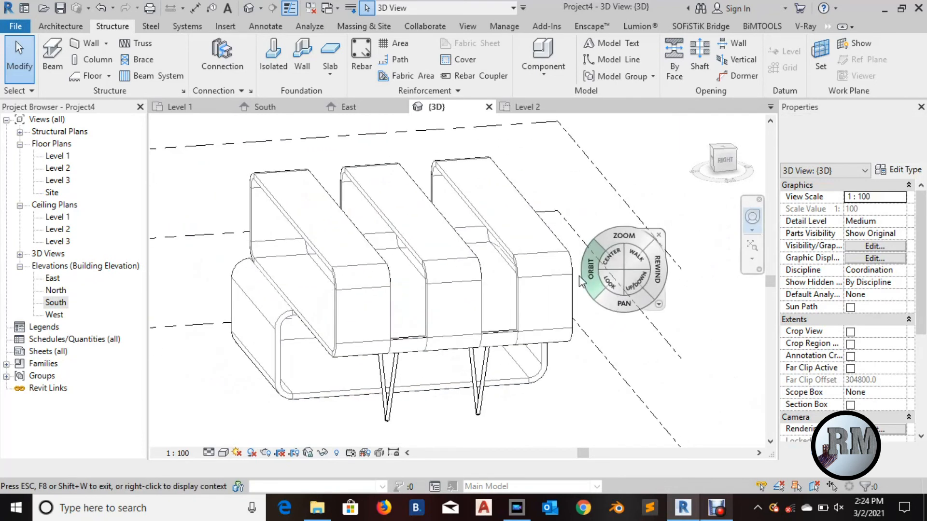
scroll(410, 341, up, 3)
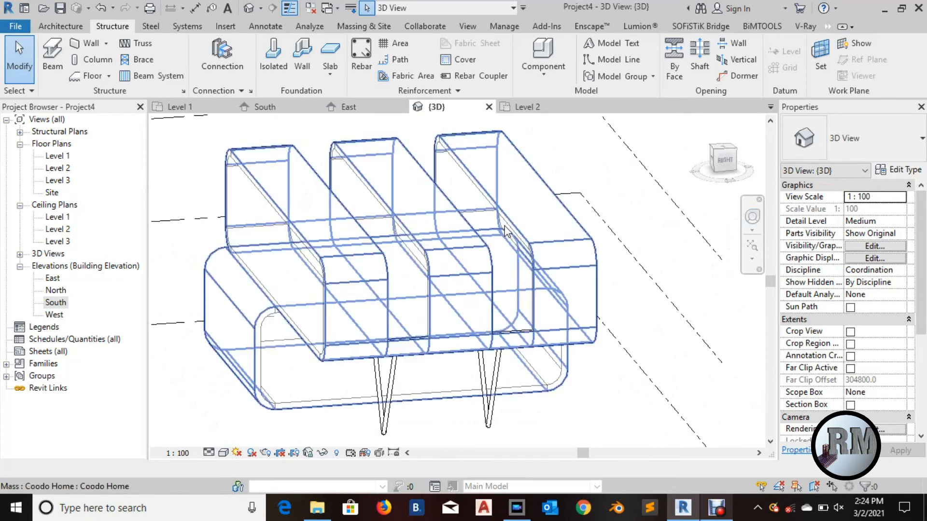
scroll(666, 259, down, 3)
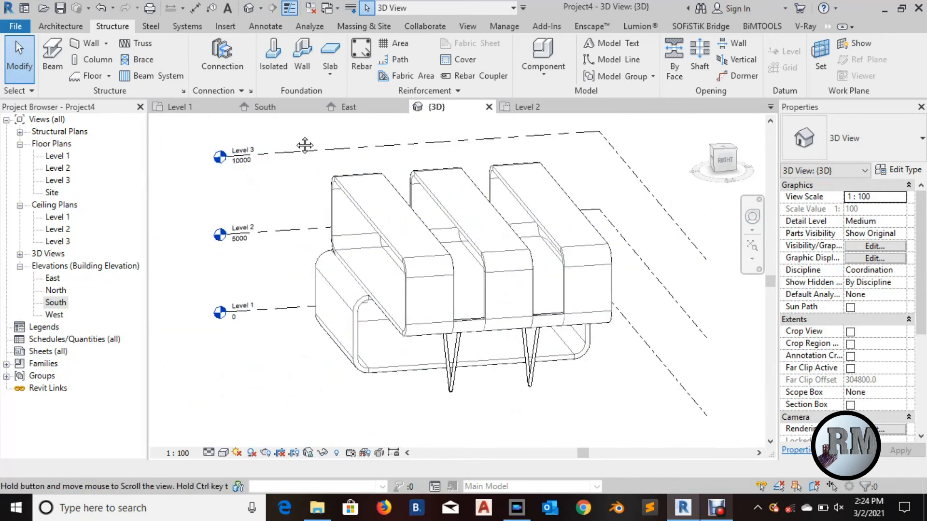
middle_drag(304, 144, 261, 141)
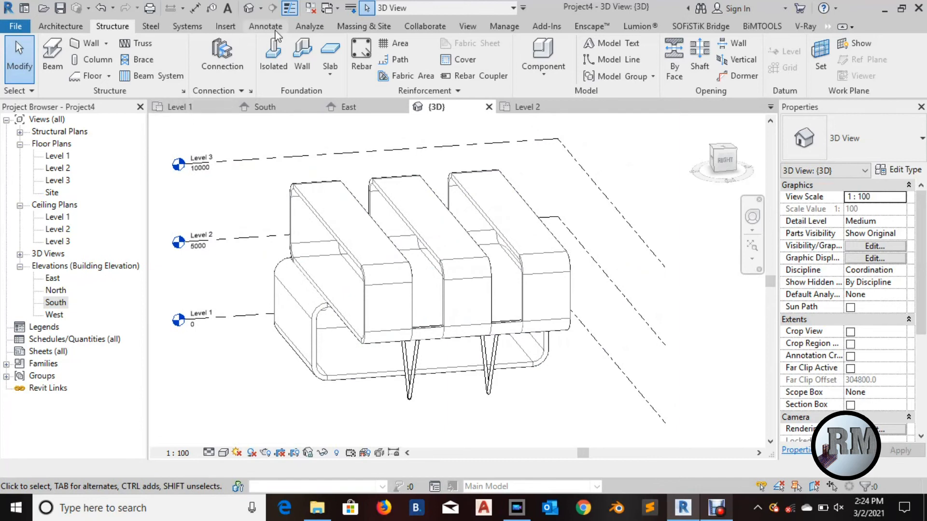
Load the M_Glulam-Southern Pine family from the US Metric Structural Framing Wood library folder.
click(227, 27)
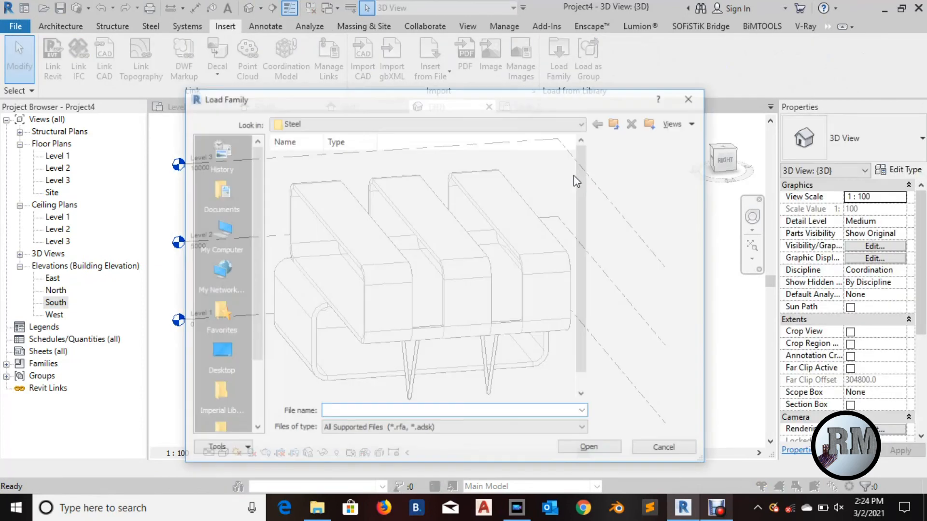
click(617, 123)
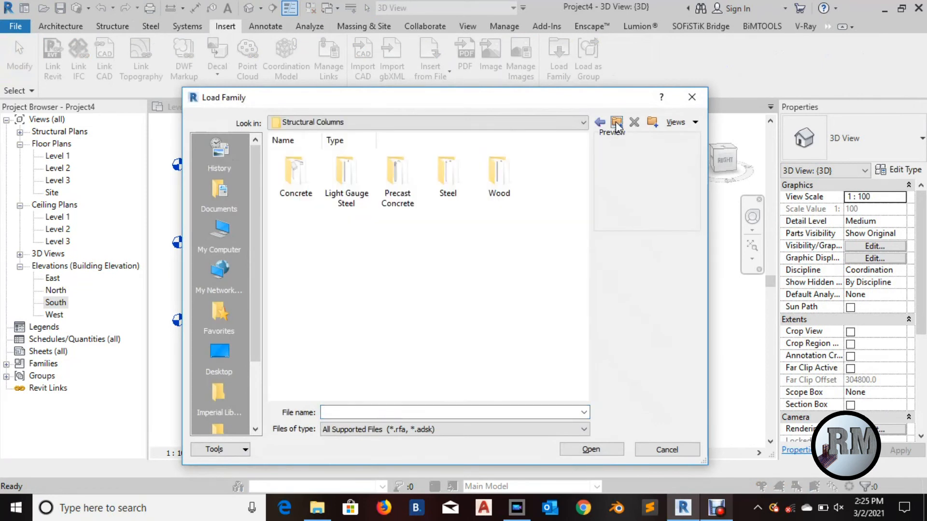
click(617, 122)
scroll(448, 242, down, 3)
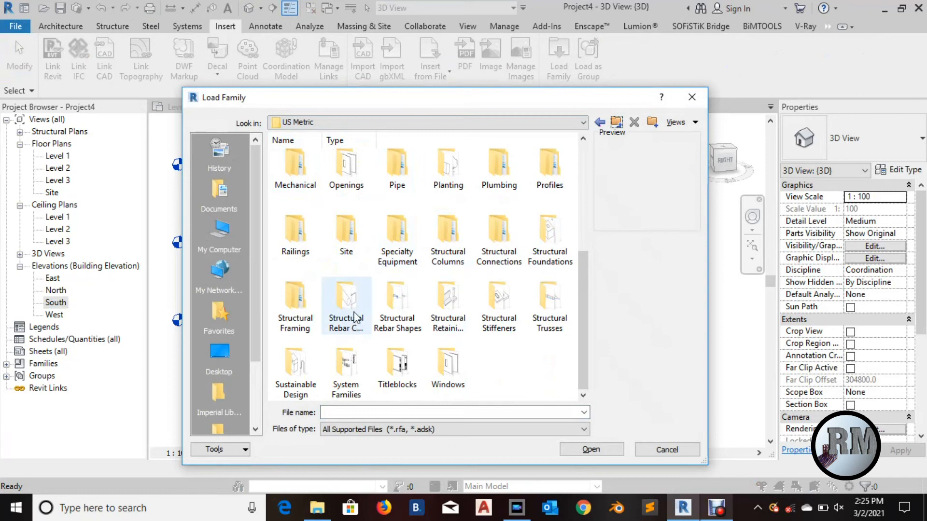
double_click(298, 304)
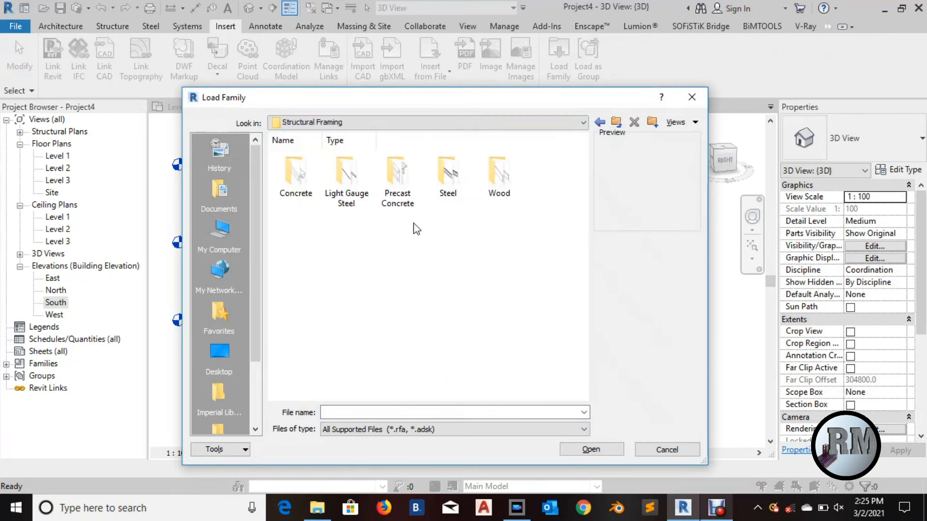
double_click(499, 181)
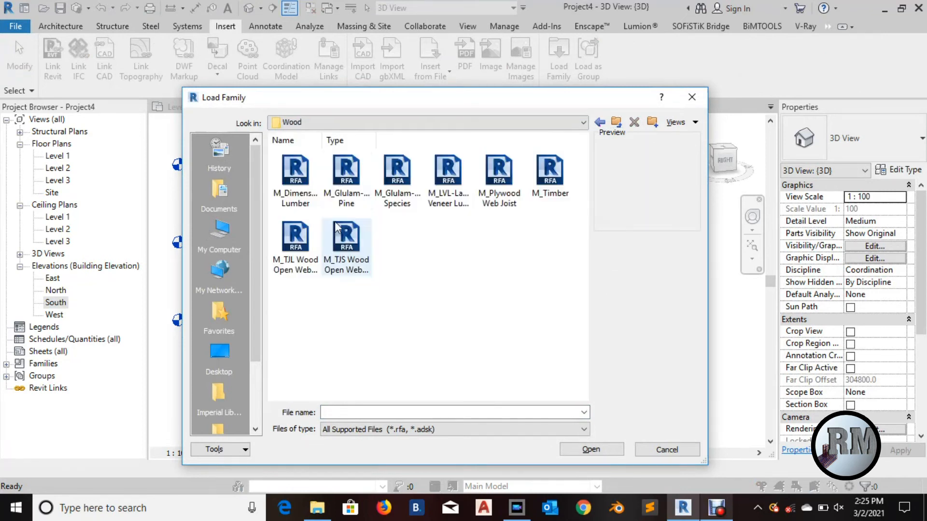
click(343, 184)
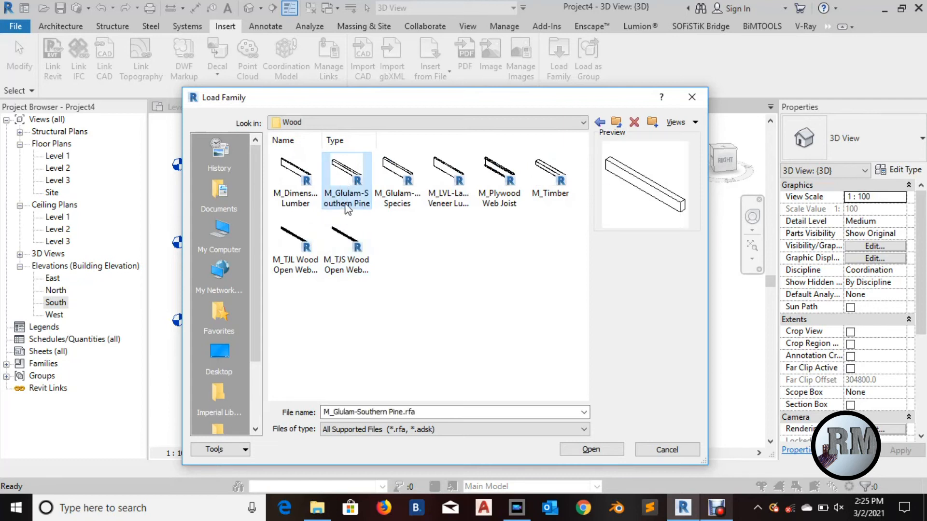
click(613, 449)
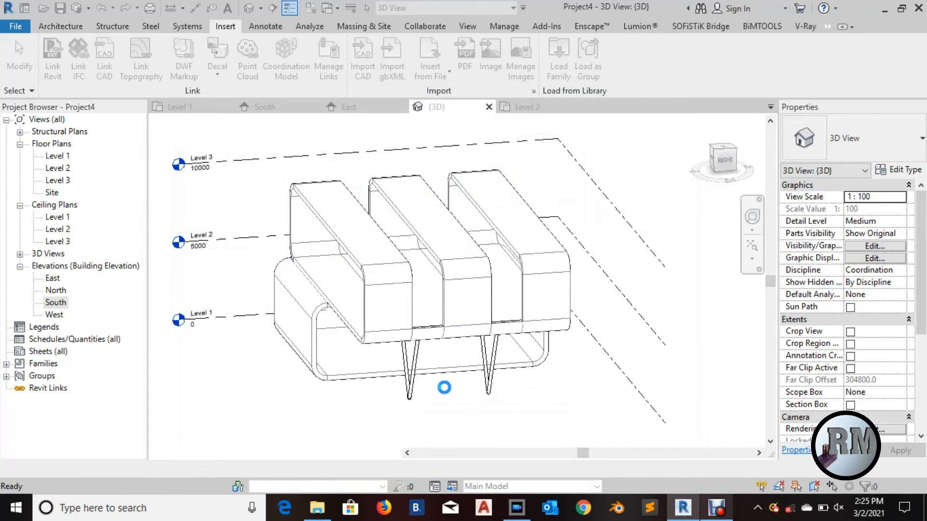
click(182, 110)
middle_drag(514, 323, 508, 330)
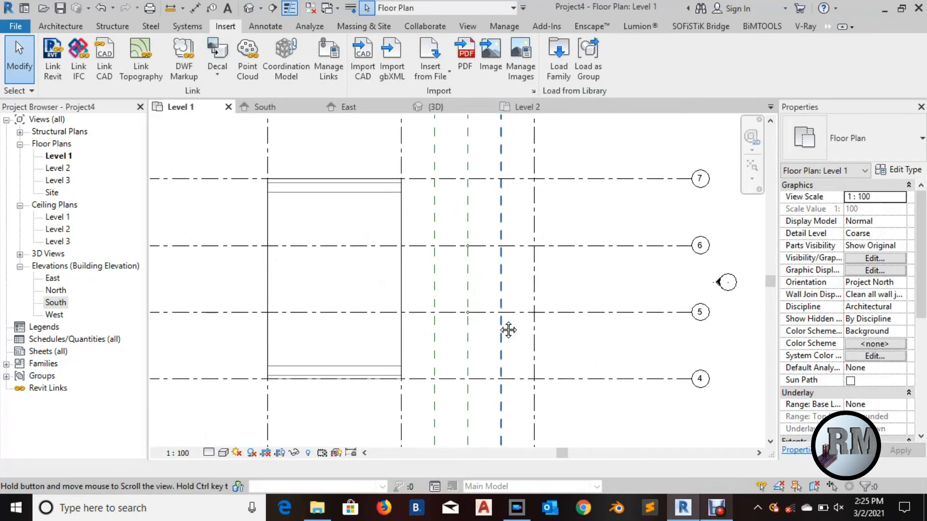
middle_drag(402, 307, 410, 307)
scroll(415, 304, up, 1)
scroll(414, 303, down, 1)
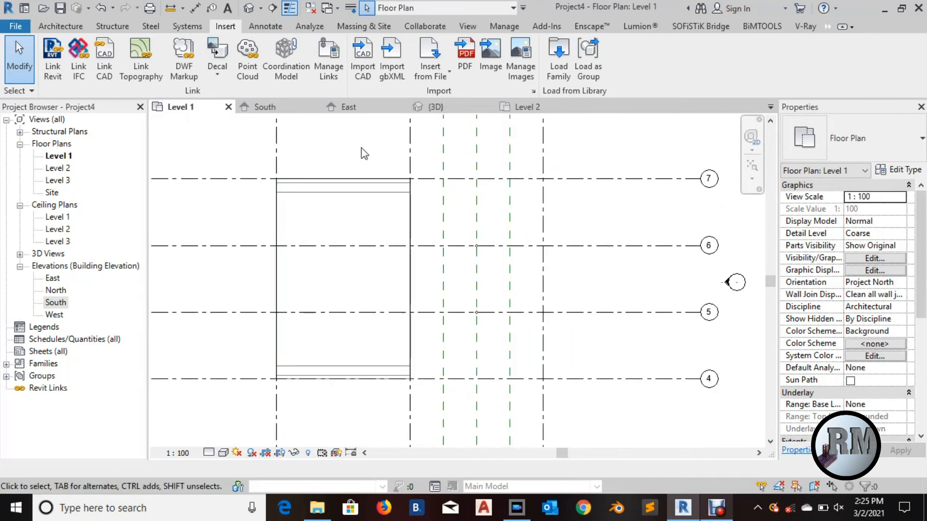
Draw a reference plane in the Level 2 plan along grid 3, from grid 7 to grid 4.
click(527, 107)
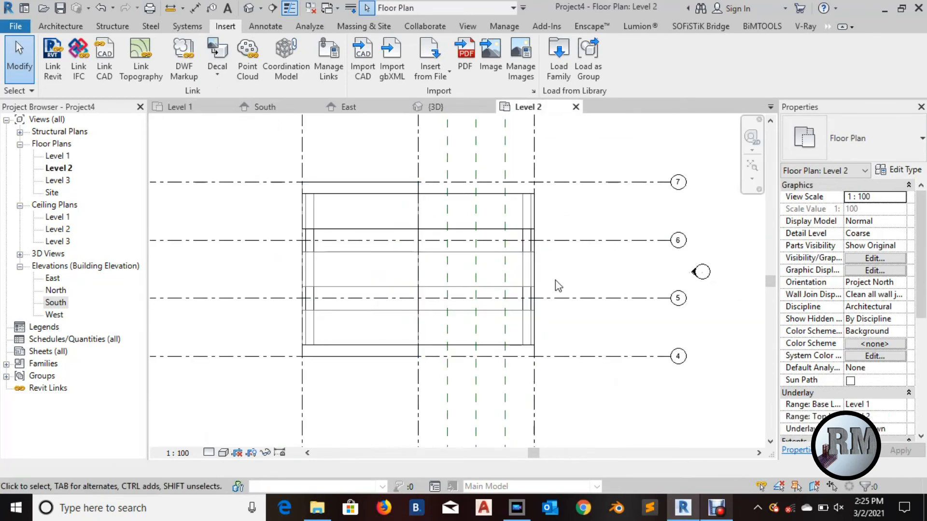
scroll(555, 281, up, 1)
middle_drag(555, 282, 556, 293)
middle_drag(522, 320, 512, 324)
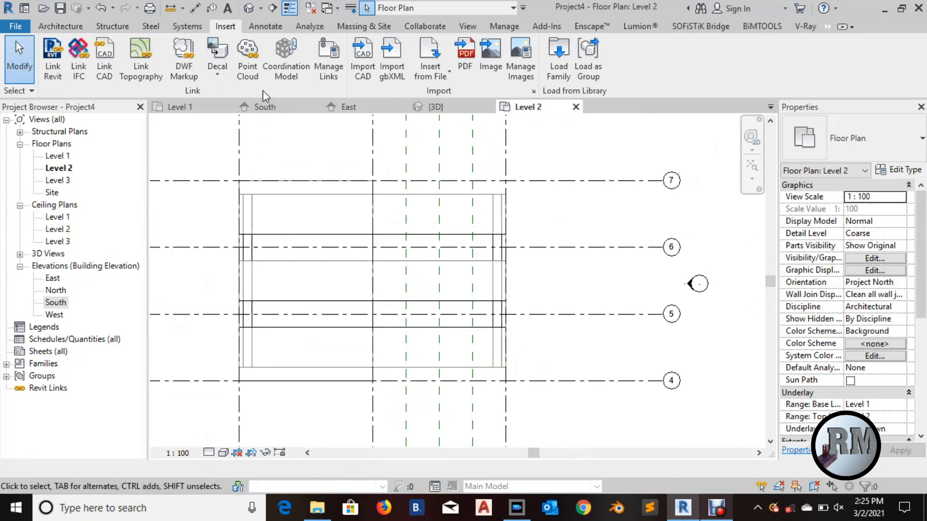
click(81, 28)
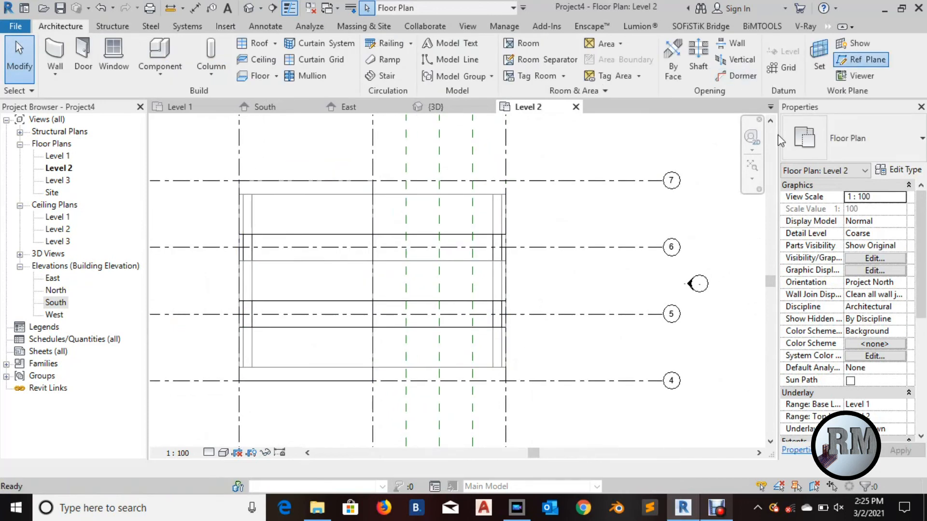
key(r)
key(p)
click(506, 180)
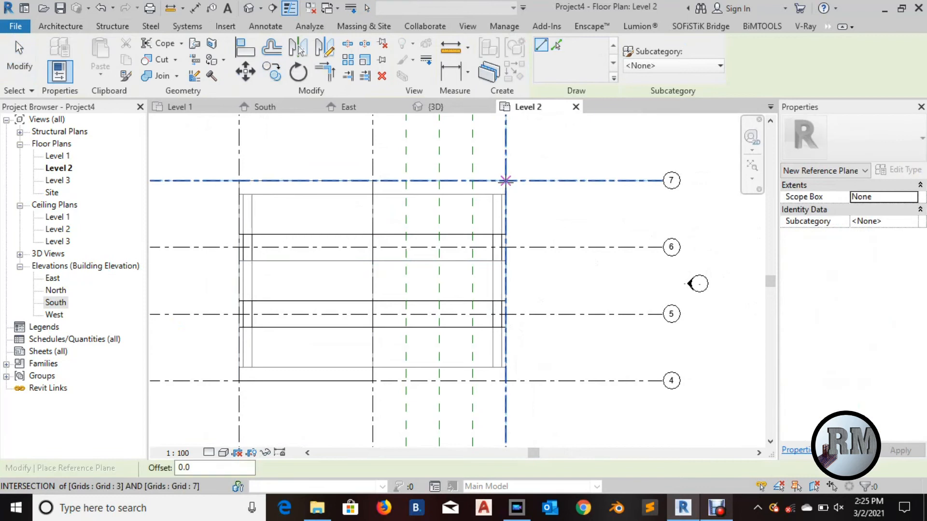
click(506, 381)
key(Escape)
key(Escape)
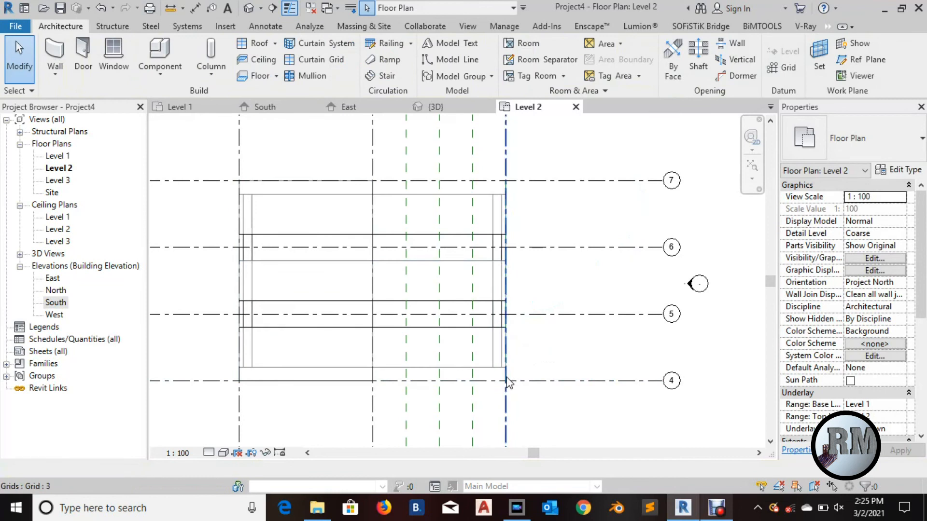
Name the new reference plane along grid 3 F.
scroll(508, 382, up, 2)
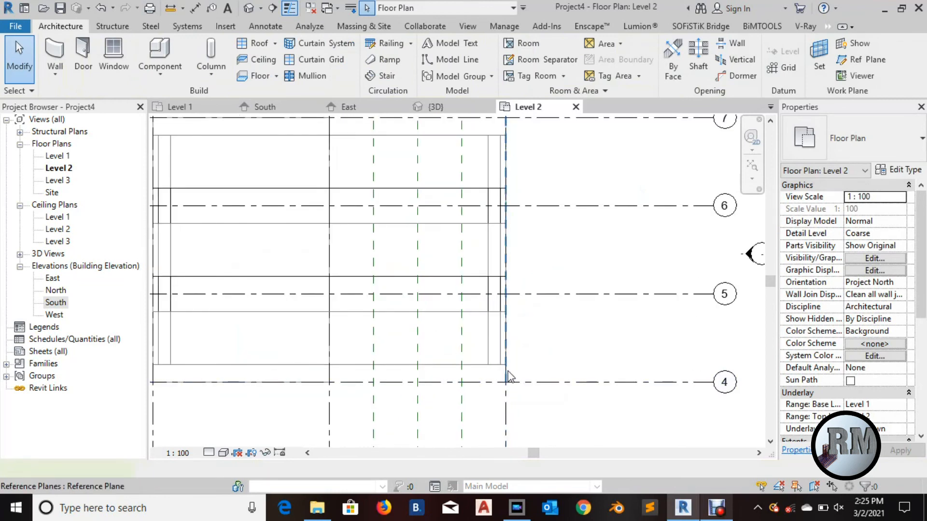
click(506, 376)
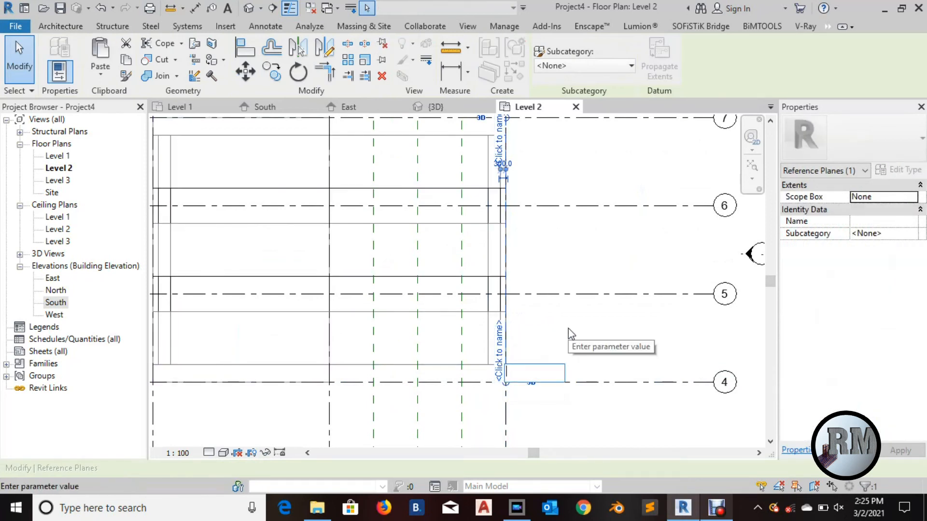
text(F)
key(Return)
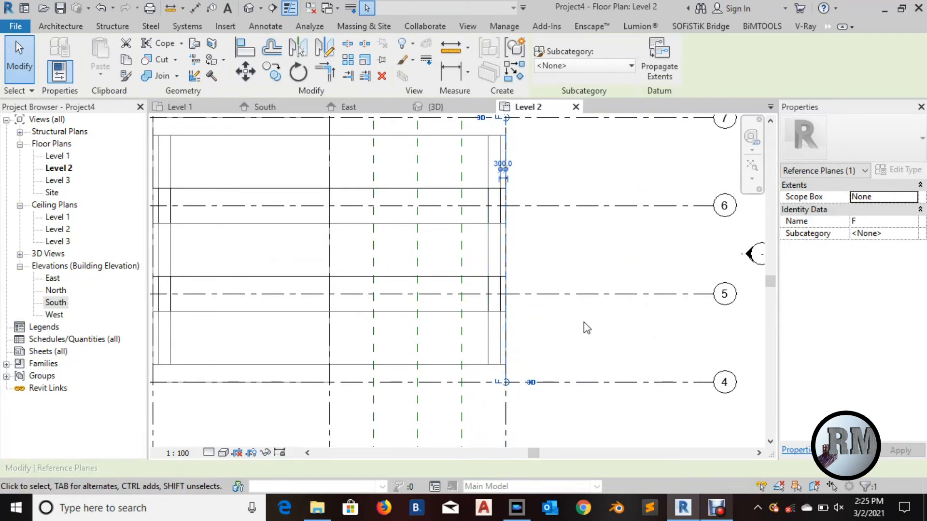
key(Escape)
scroll(540, 354, down, 1)
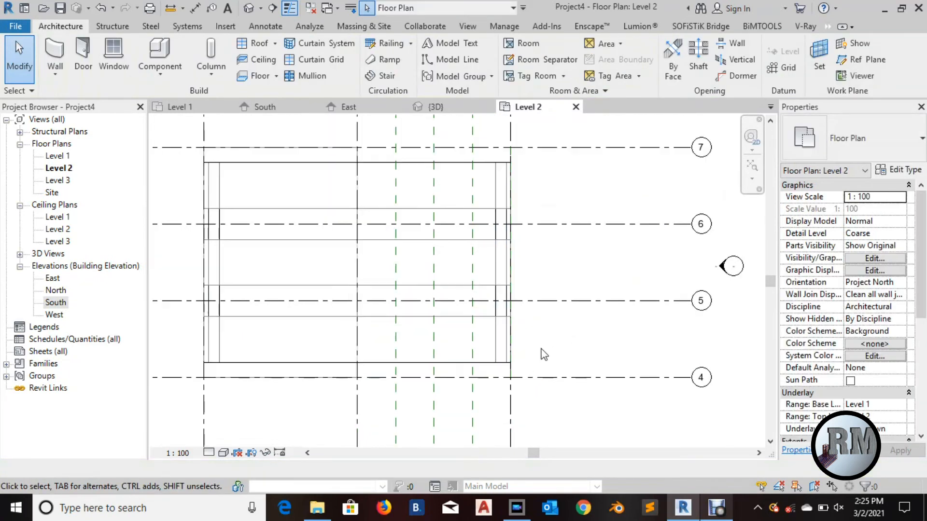
Open the East elevation and set its work plane to Reference Plane : F.
click(52, 278)
double_click(52, 278)
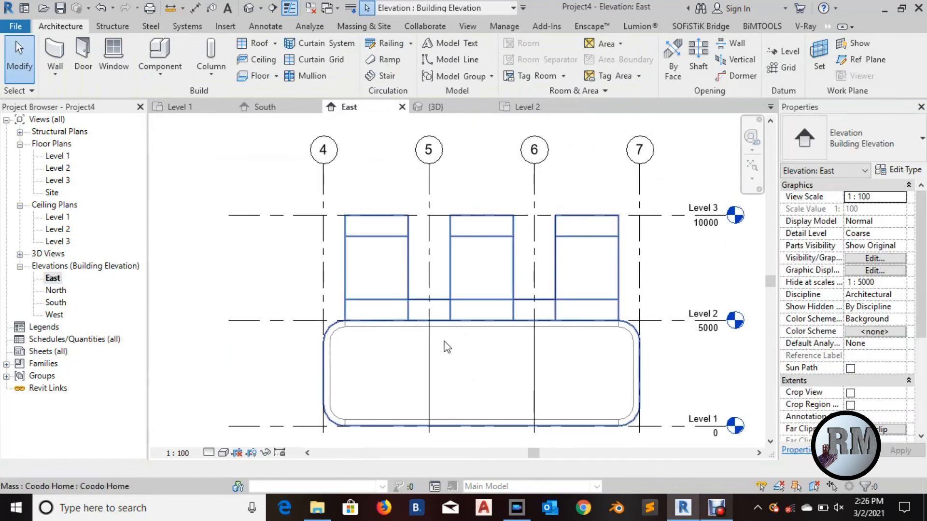
scroll(445, 340, up, 2)
click(828, 65)
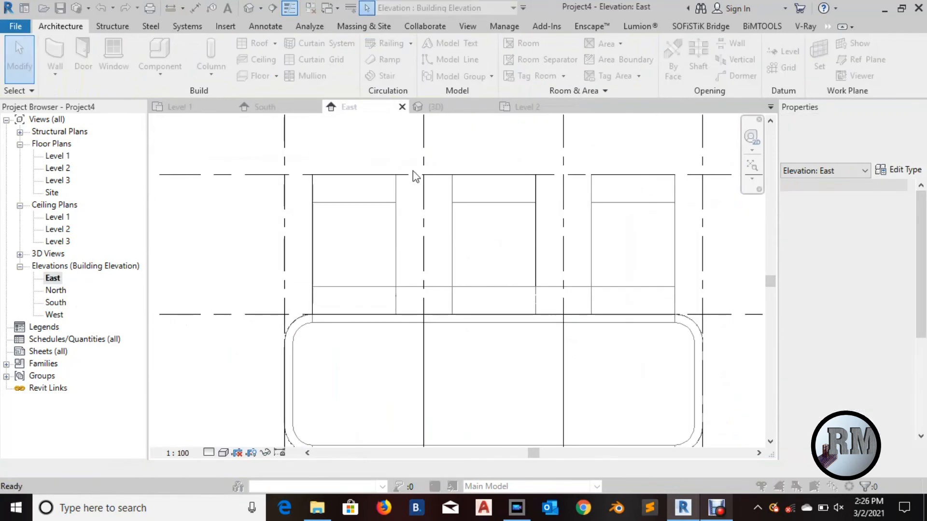
click(393, 231)
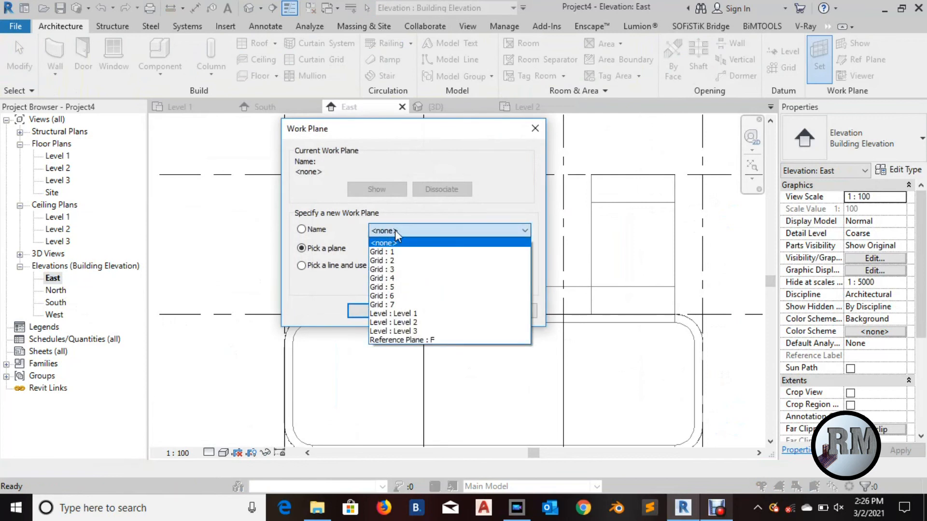
click(418, 340)
click(379, 312)
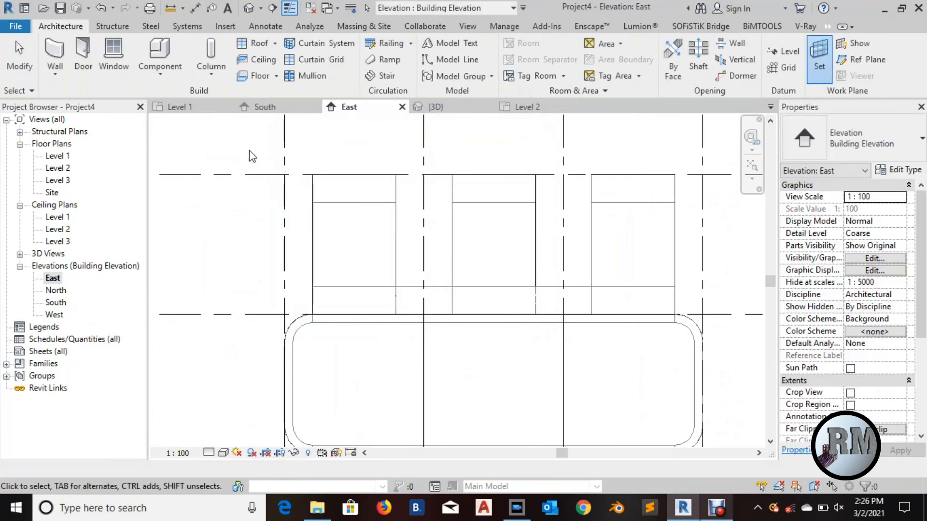
Place a 76X140 M_Glulam-Southern Pine beam across the gap at grid 5, between the first two upper volumes and just above their base.
click(112, 27)
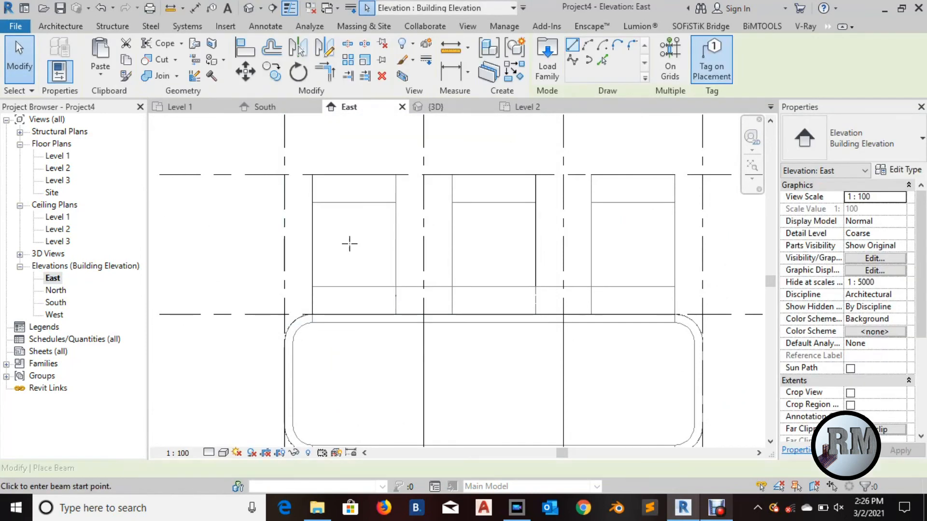
scroll(347, 263, up, 1)
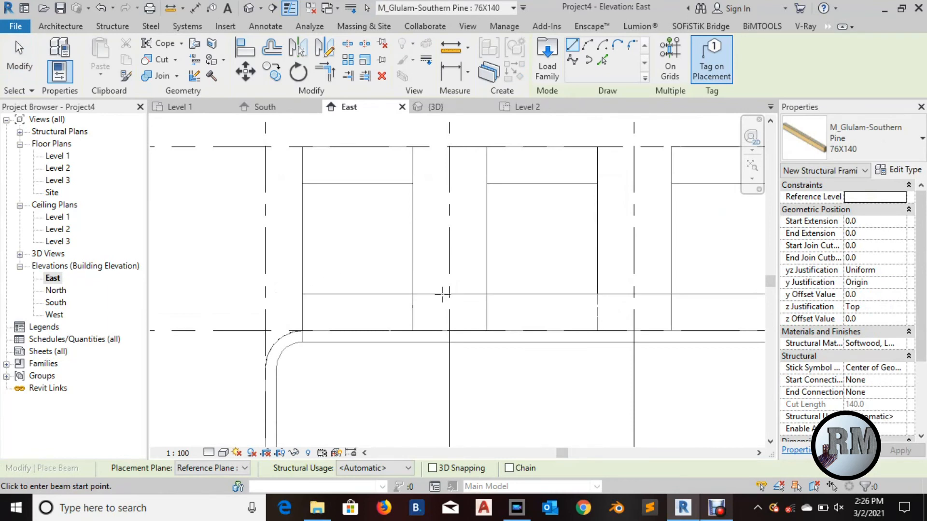
middle_drag(529, 274, 454, 269)
scroll(454, 269, down, 2)
scroll(317, 251, up, 3)
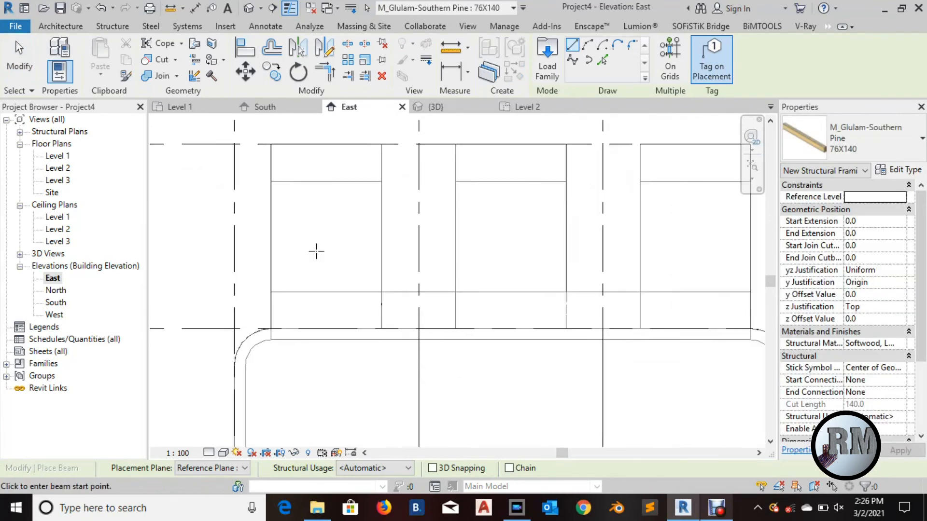
scroll(502, 241, down, 2)
middle_drag(502, 242, 468, 256)
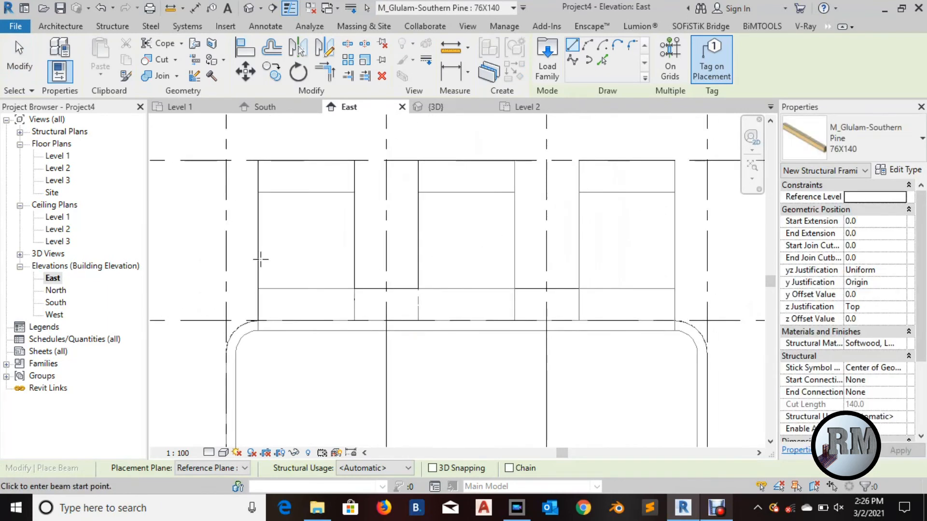
scroll(449, 269, up, 1)
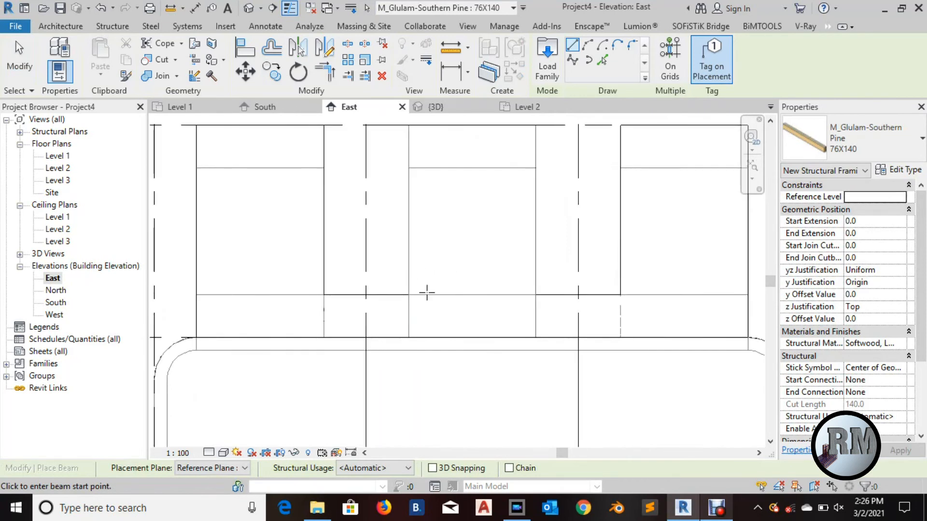
scroll(329, 271, up, 2)
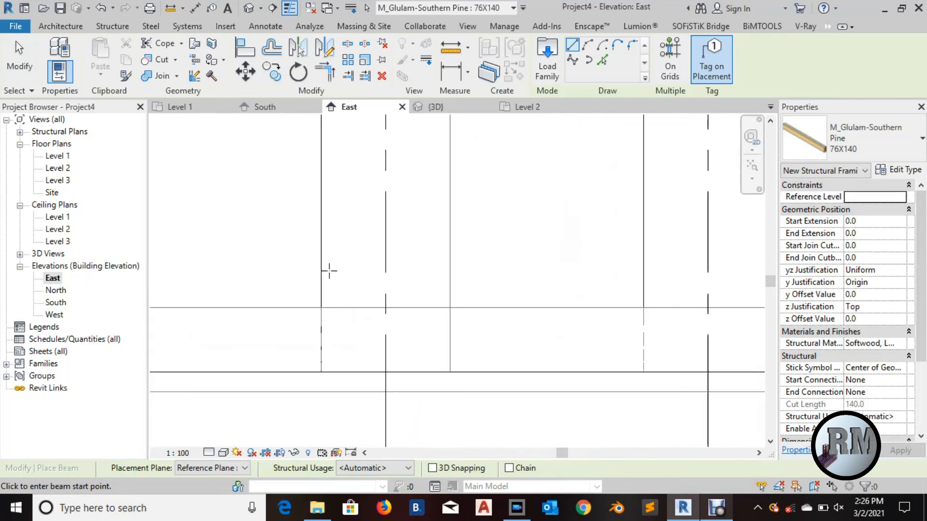
click(320, 293)
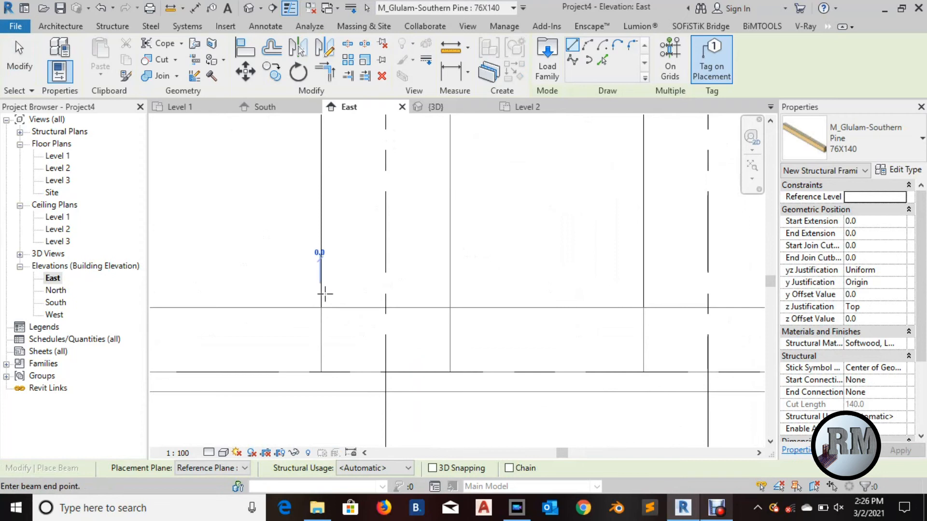
click(449, 293)
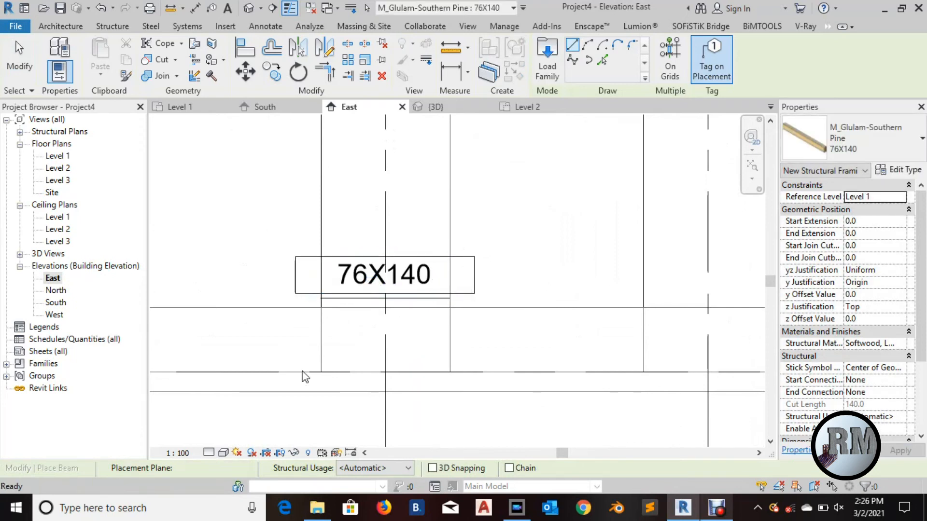
key(Escape)
key(Escape)
Set the East elevation's detail level to Fine.
click(208, 453)
click(214, 435)
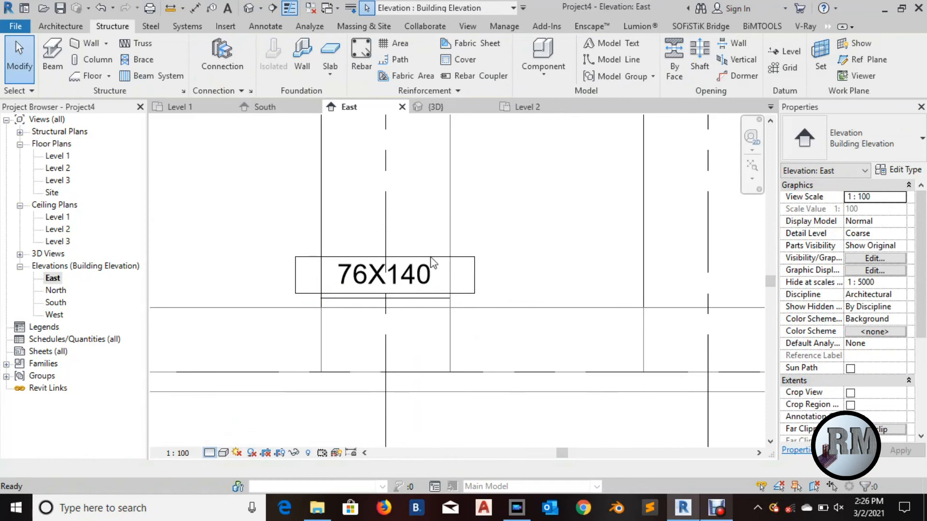
scroll(443, 312, down, 2)
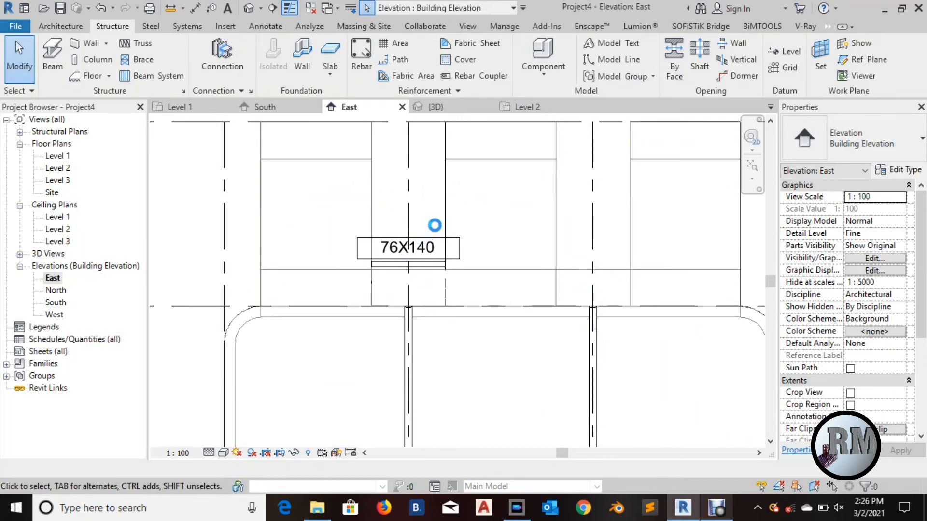
Delete the 76X140 structural framing tag above the new glulam beam in the East elevation.
scroll(432, 238, up, 2)
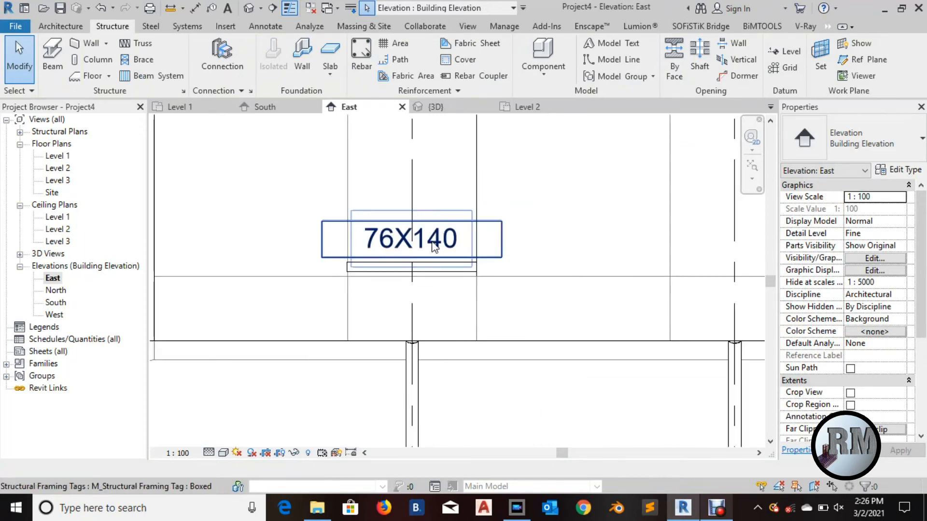
middle_drag(452, 173, 440, 214)
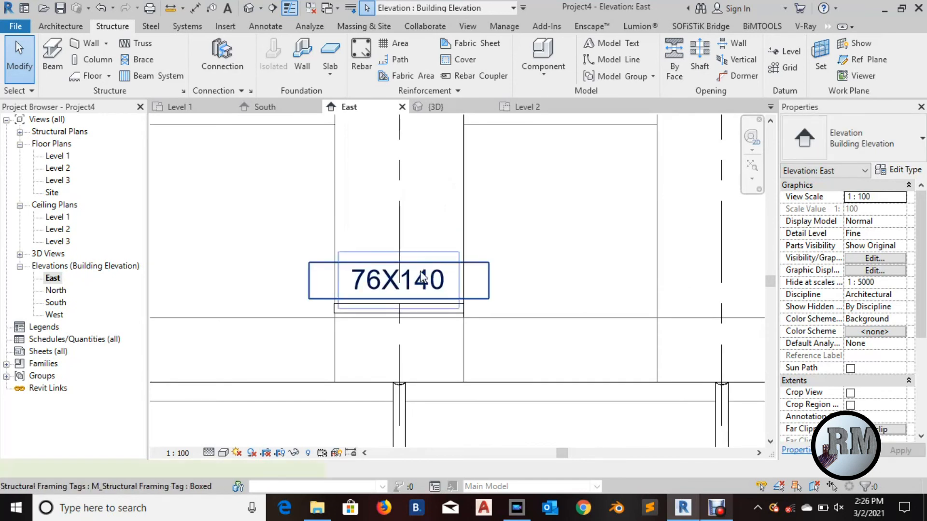
click(425, 282)
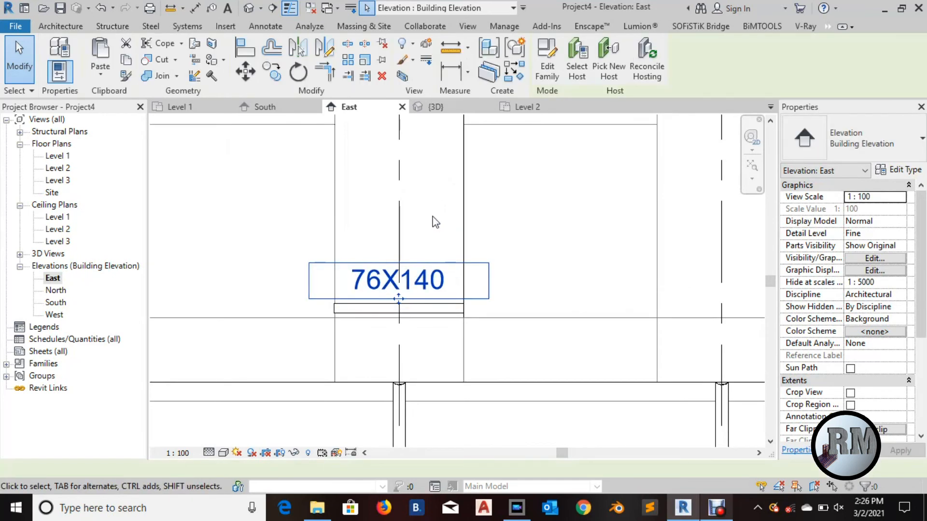
click(383, 76)
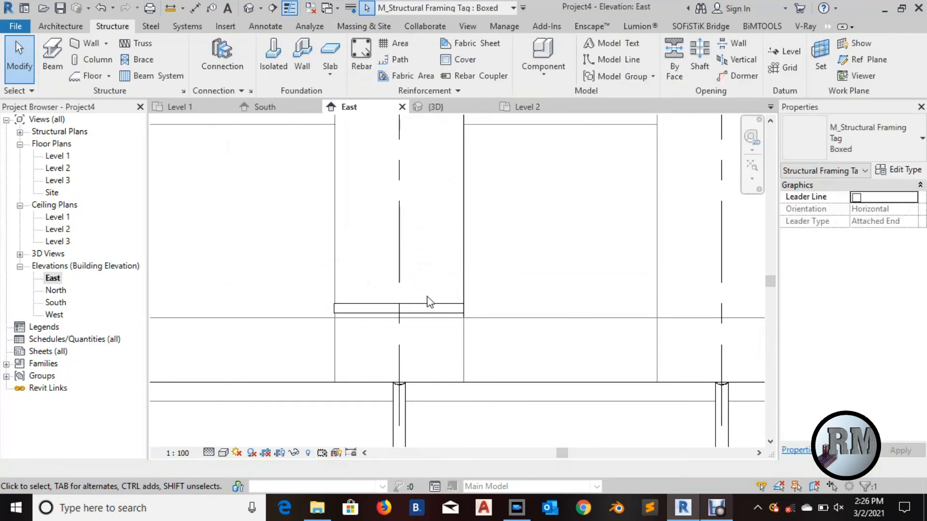
Copy the glulam beam vertically upward ten times at 400 mm spacing, from near the base of the gap to just above Level 3.
click(429, 237)
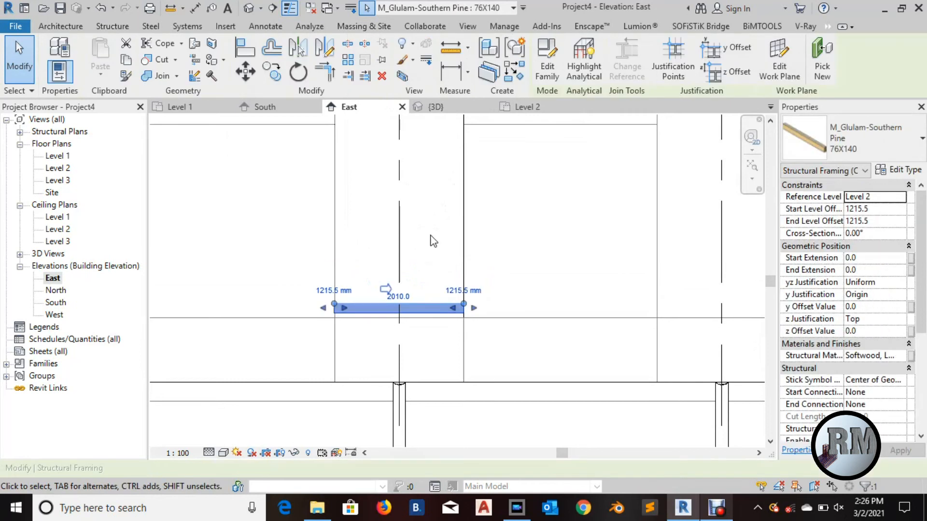
click(271, 71)
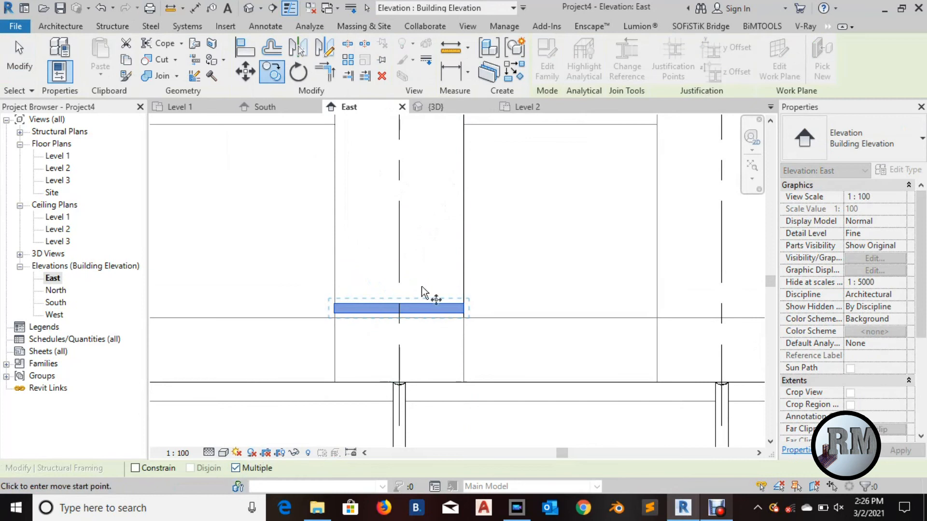
middle_drag(384, 227, 406, 352)
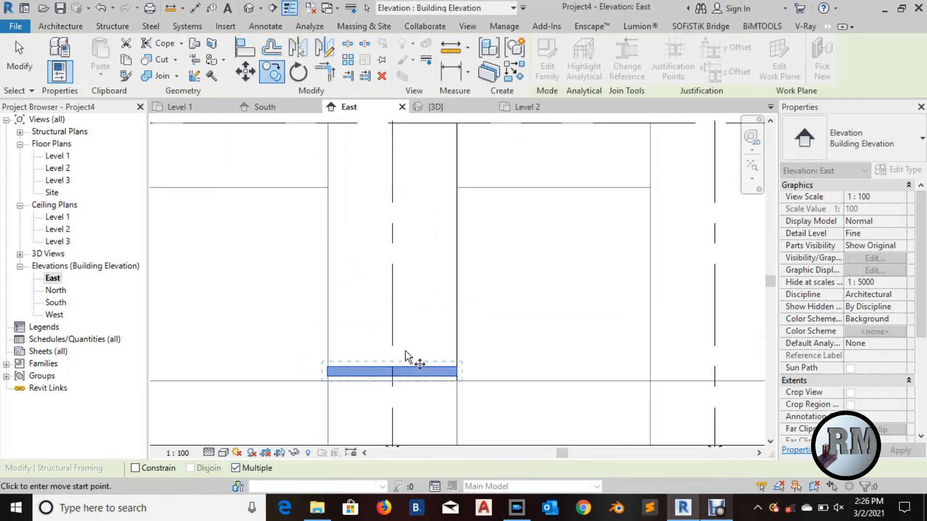
click(423, 368)
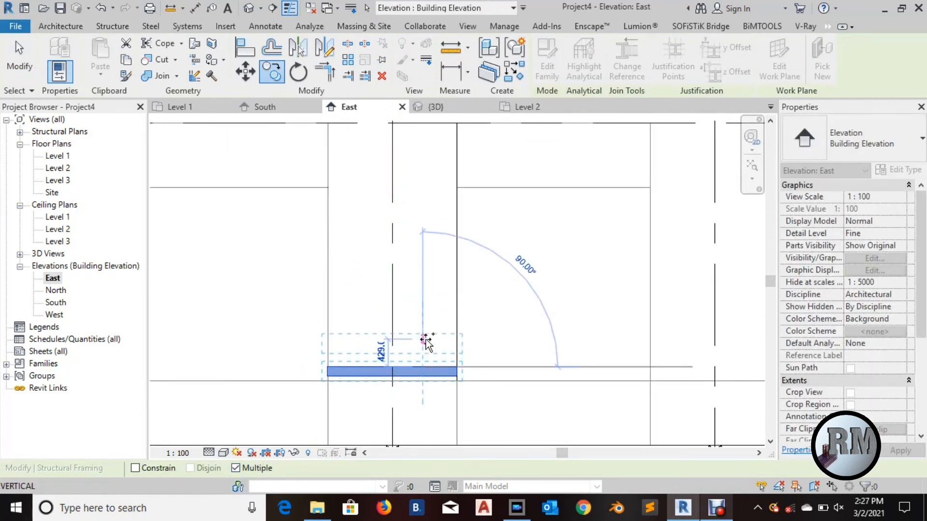
text(4)
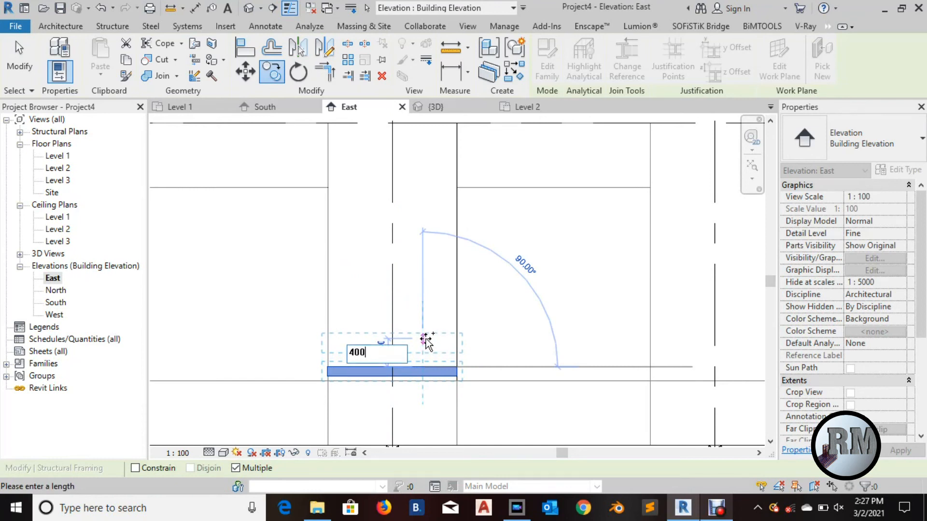
text(00)
key(Return)
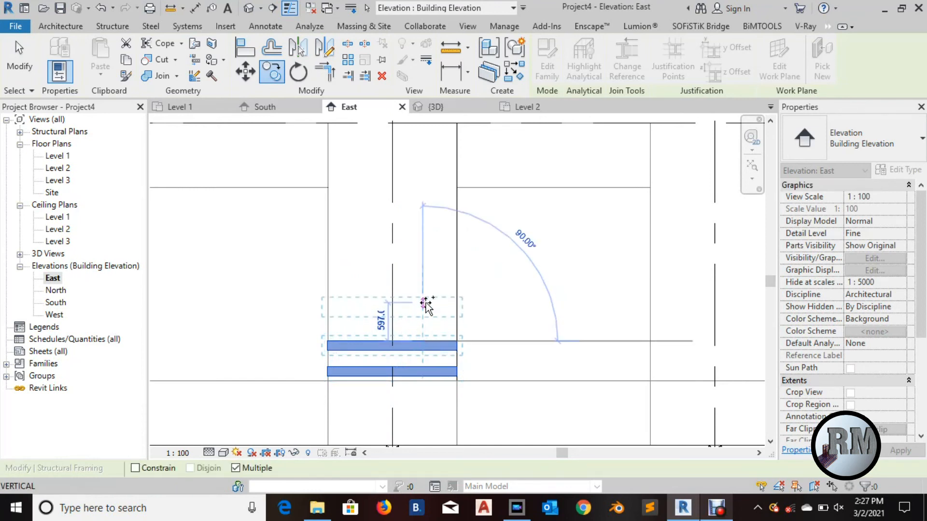
text(400)
key(Return)
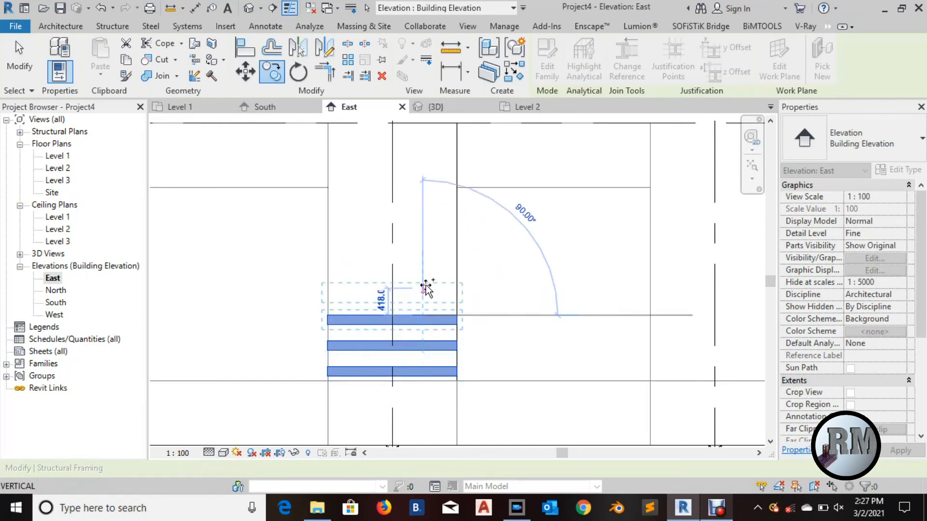
text(400)
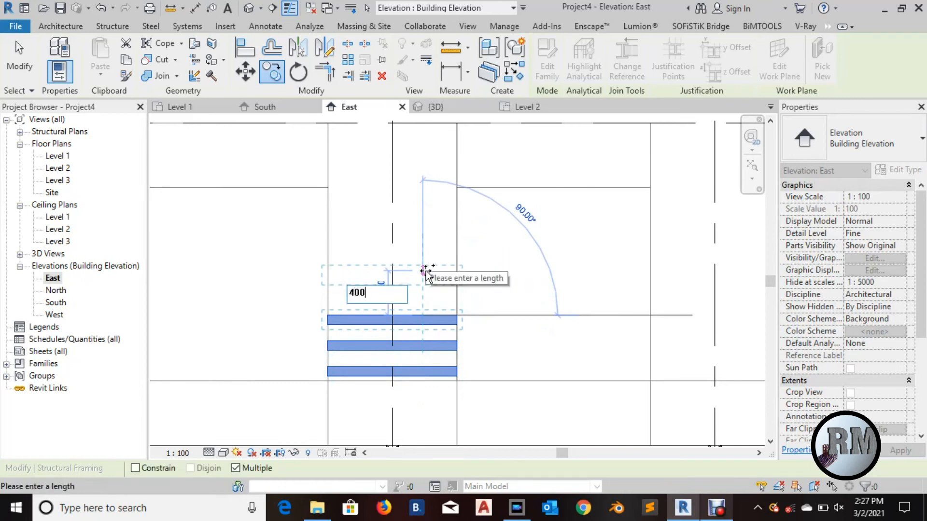
key(Return)
text(40)
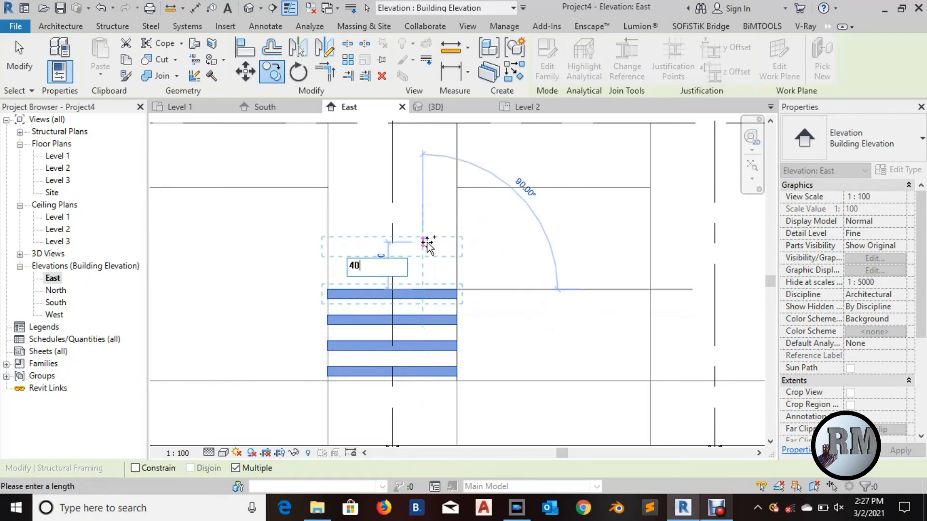
text(0)
key(Return)
text(40)
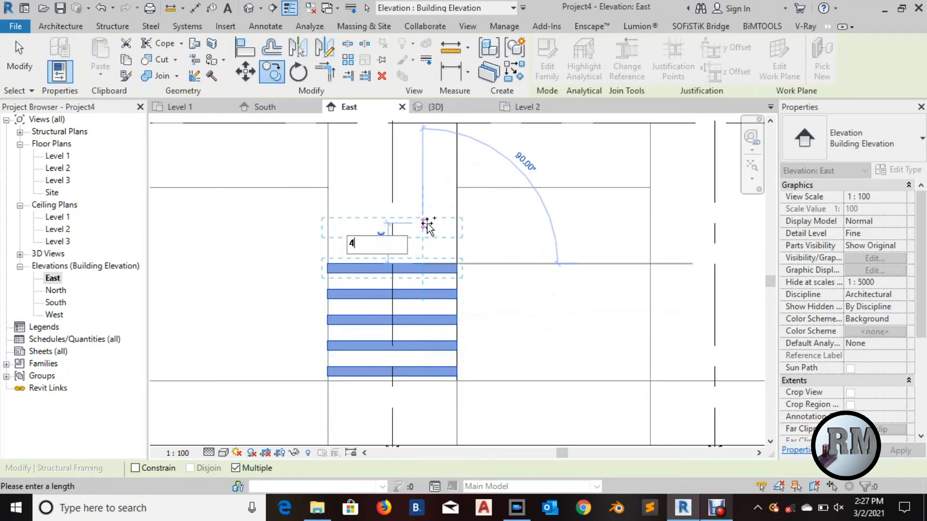
key(Return)
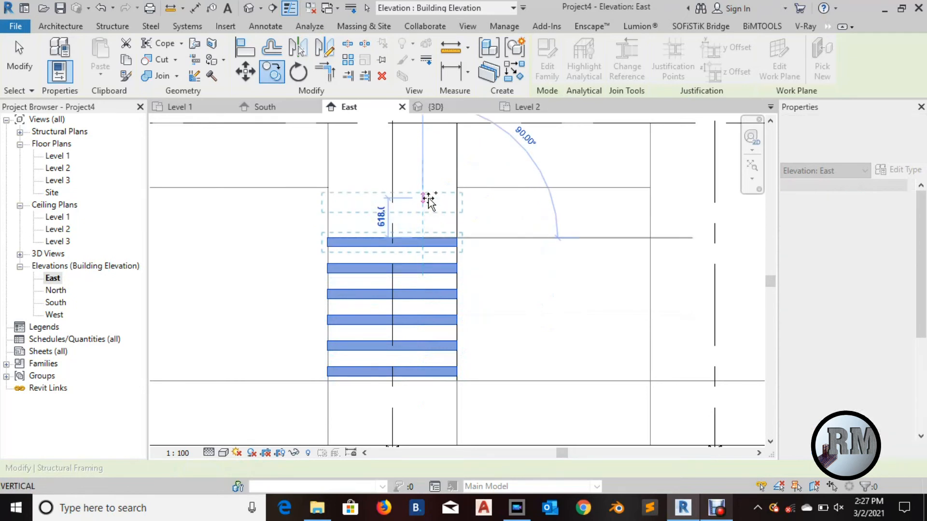
text(400)
key(Return)
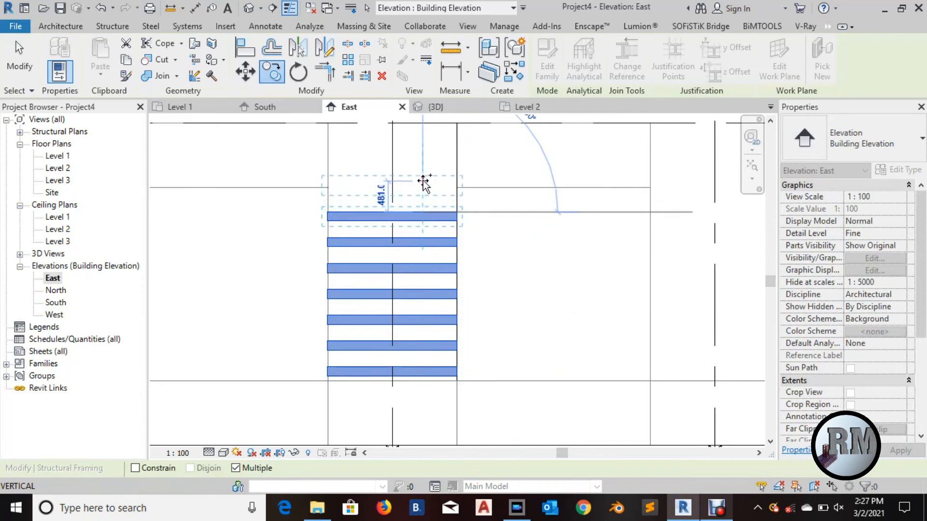
text(400)
key(Return)
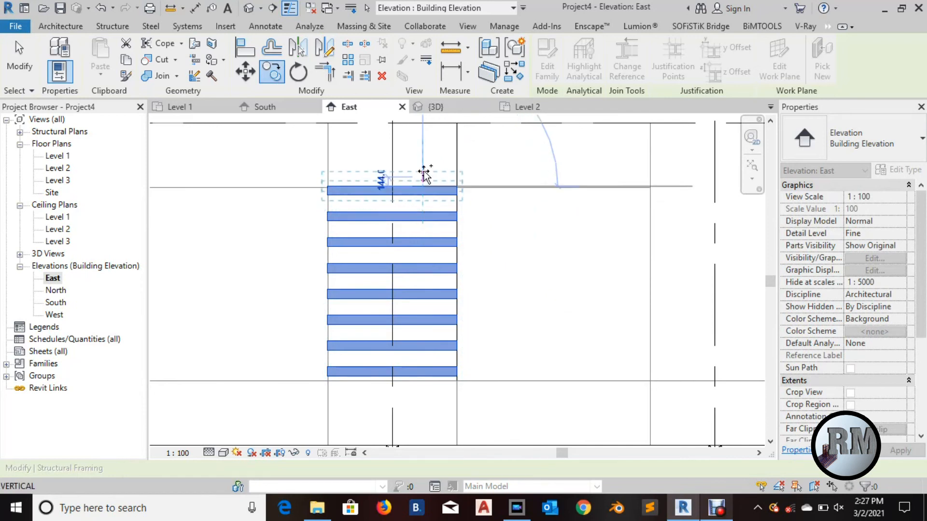
text(4)
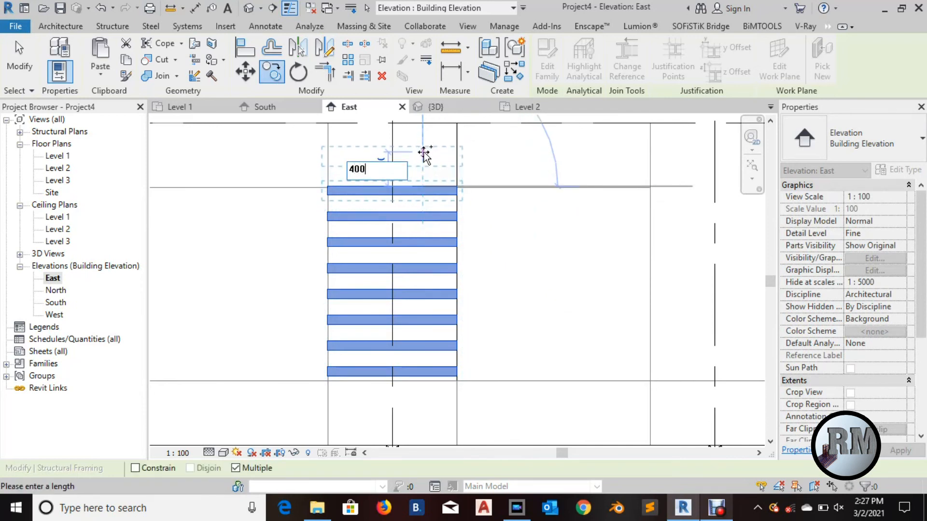
text(00)
key(Return)
text(400)
key(Return)
middle_drag(425, 145, 428, 211)
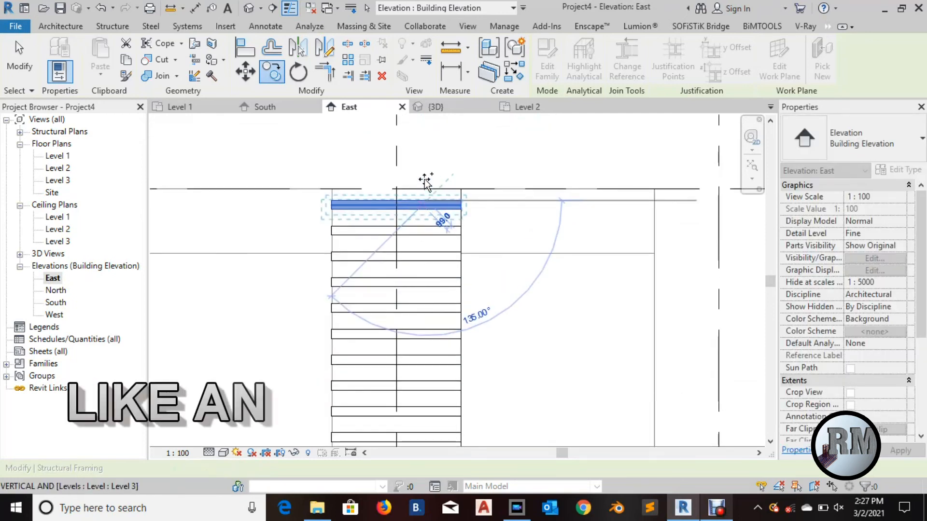
text(400)
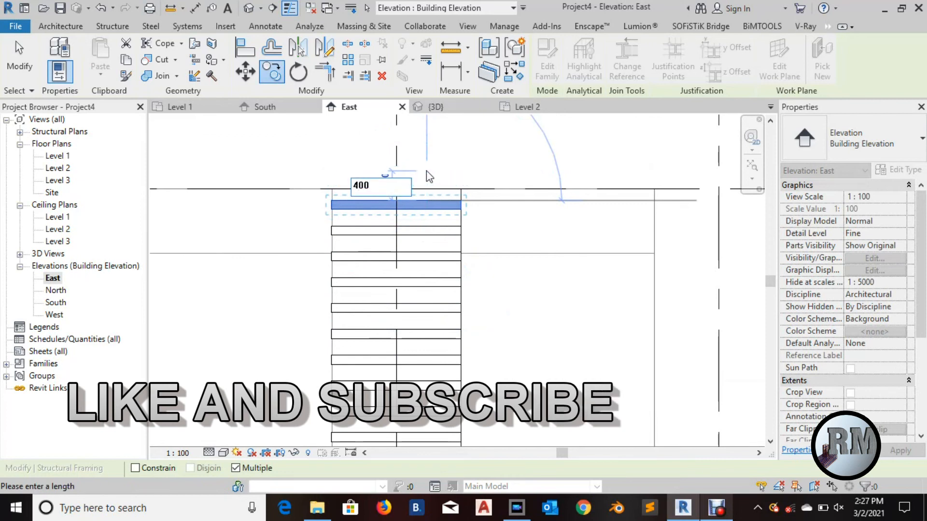
key(Return)
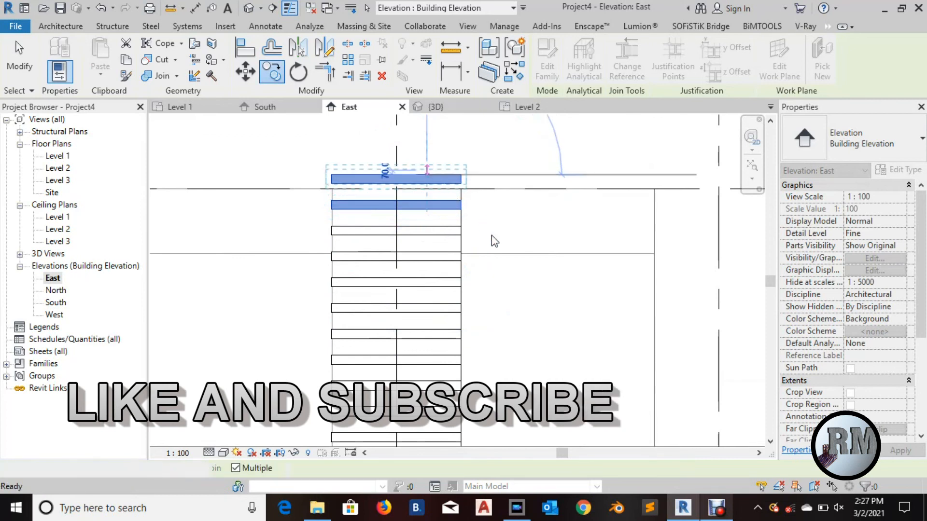
key(Escape)
scroll(482, 222, down, 3)
middle_drag(507, 236, 465, 227)
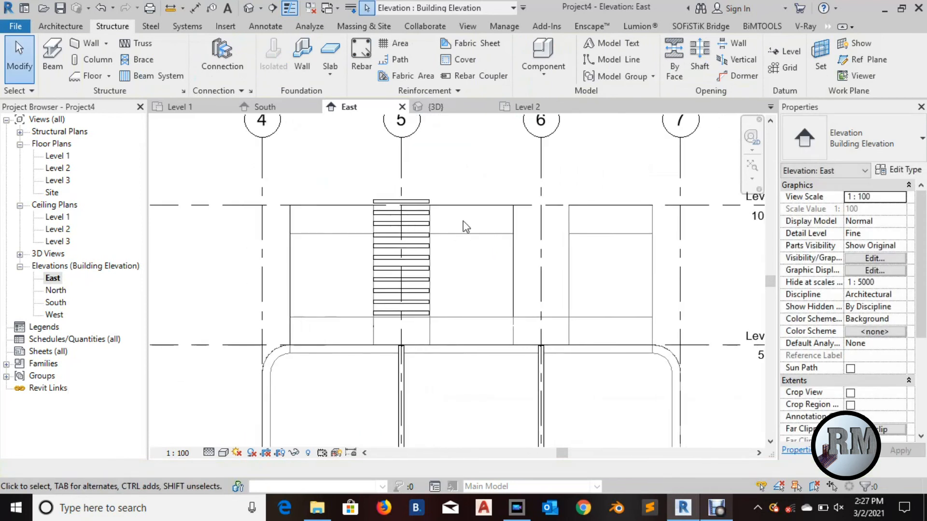
In the South elevation, move the second-highest glulam beam about 334 mm horizontally inward onto the outer curve of the upper volume.
click(271, 108)
middle_drag(547, 237, 608, 315)
scroll(608, 322, up, 2)
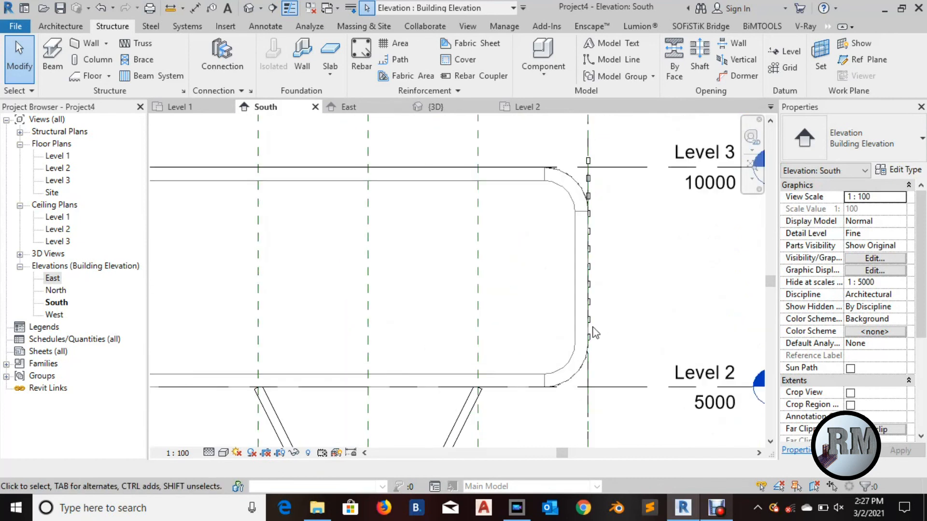
middle_drag(626, 226, 639, 259)
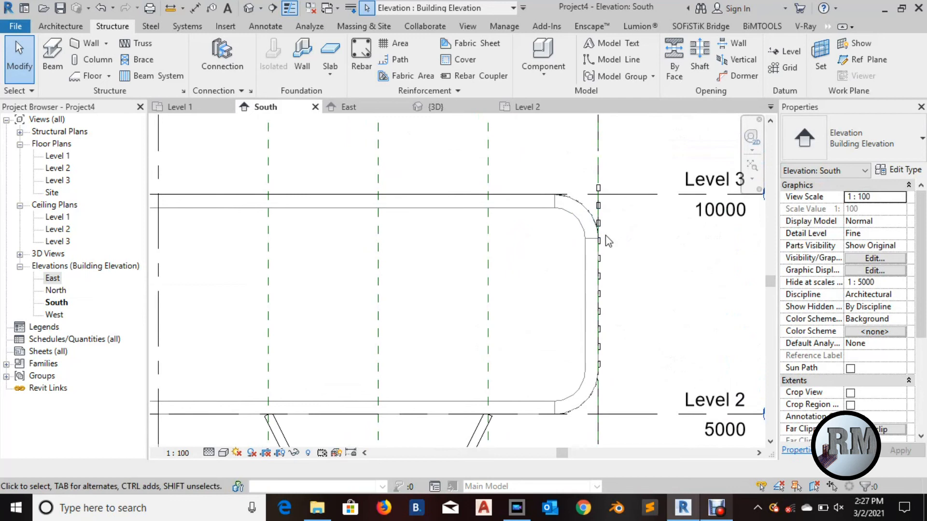
scroll(609, 215, up, 3)
scroll(623, 251, up, 4)
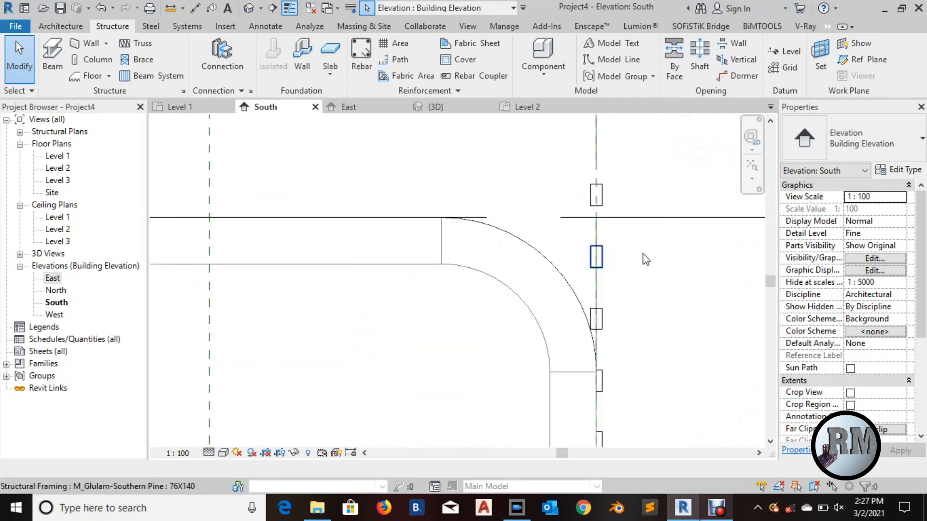
click(534, 260)
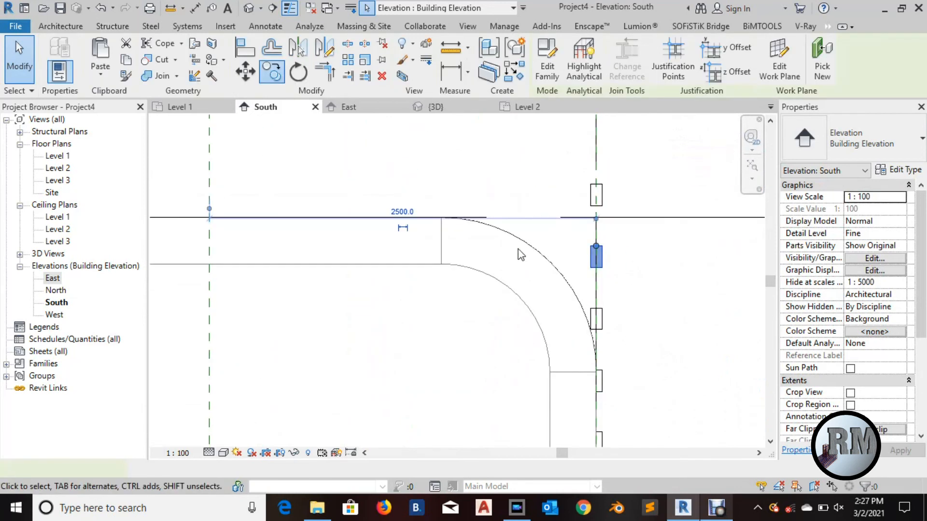
click(245, 72)
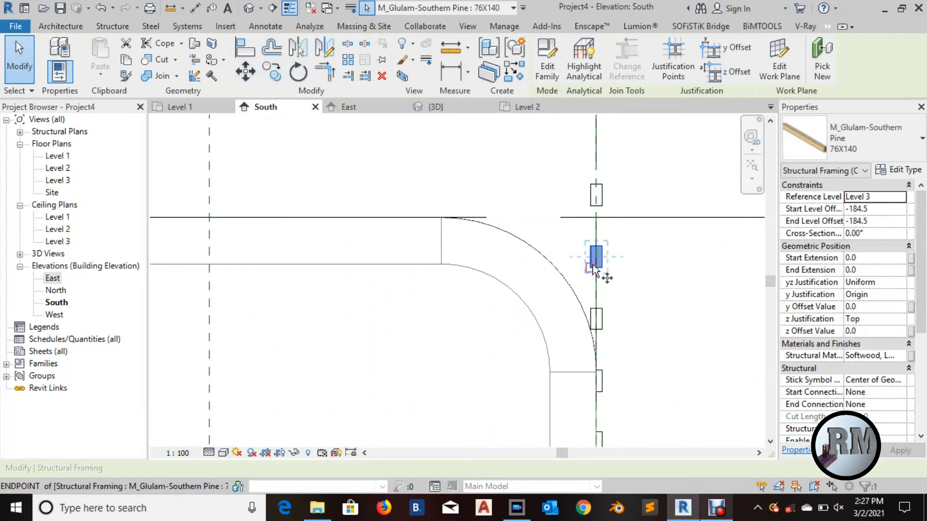
scroll(598, 259, up, 2)
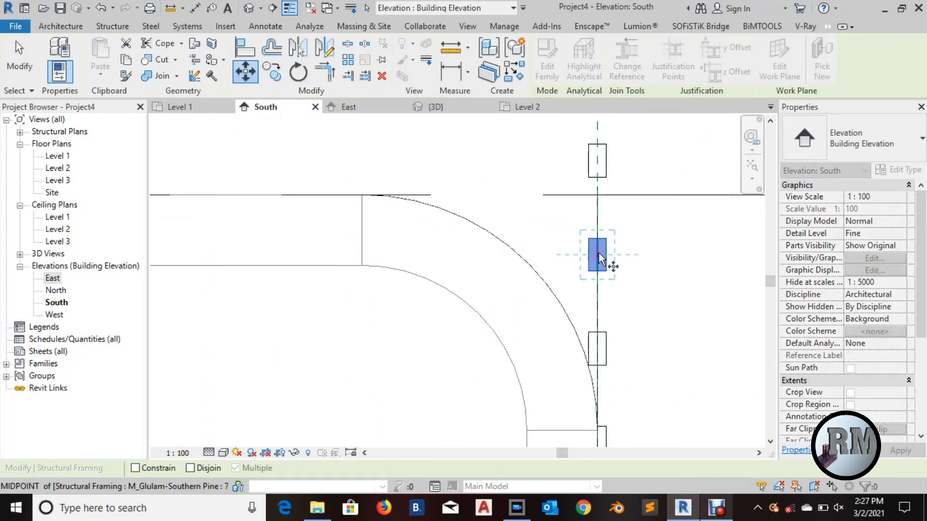
click(599, 253)
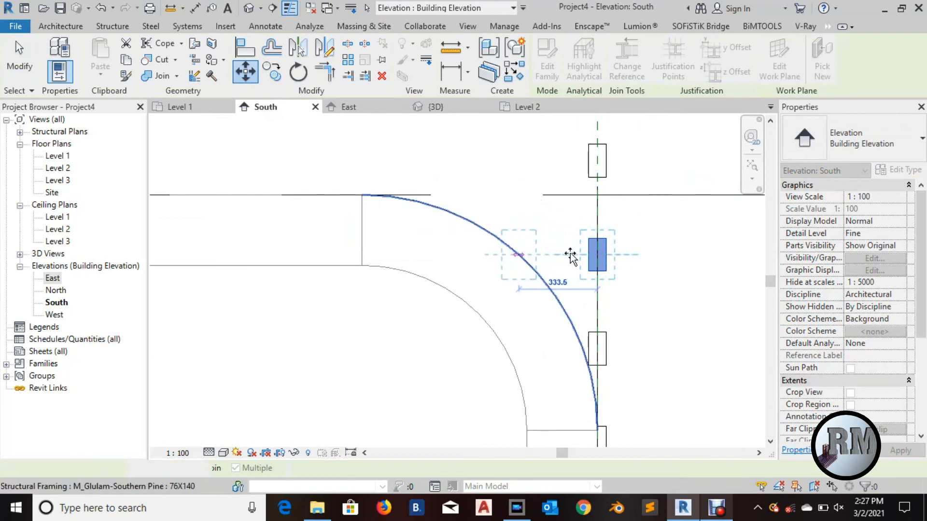
click(520, 254)
Move the topmost glulam beam about 754 mm inward and down onto the outer curve, near the curve's upper end.
middle_drag(581, 264, 647, 290)
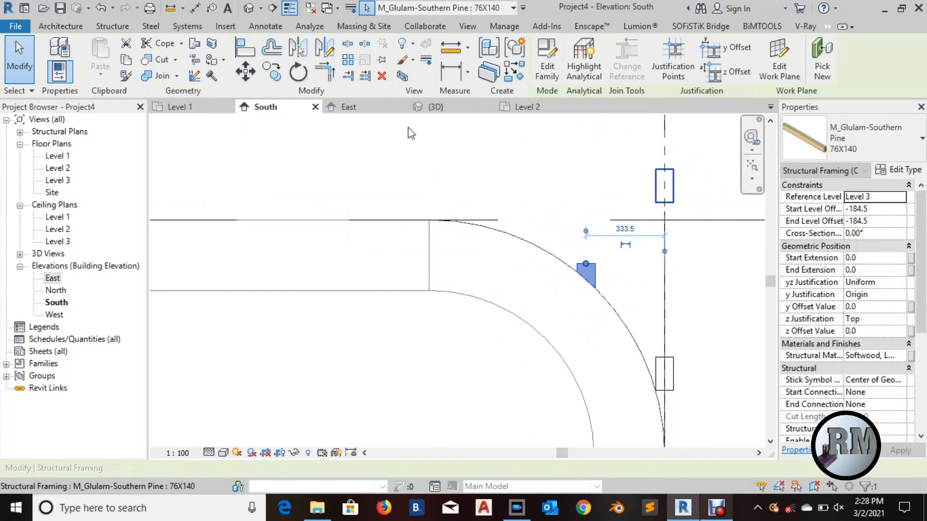
click(672, 192)
click(245, 73)
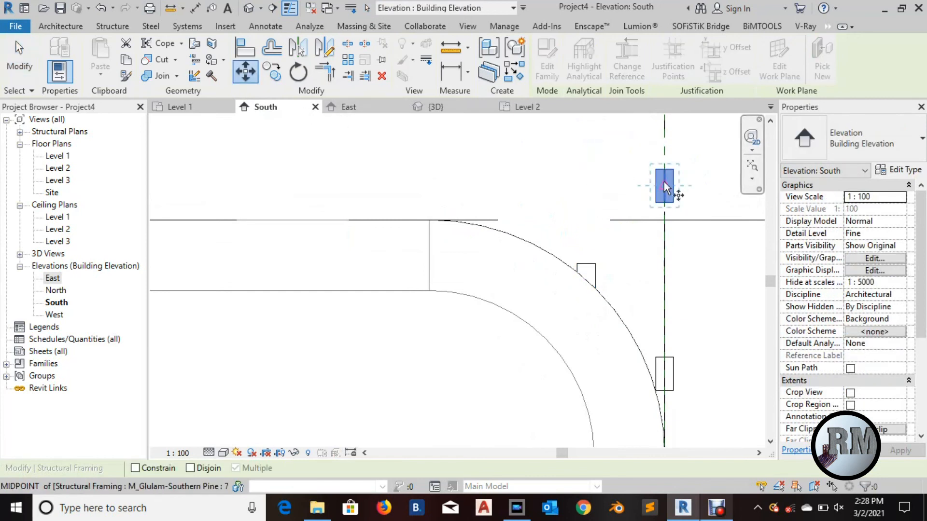
click(664, 185)
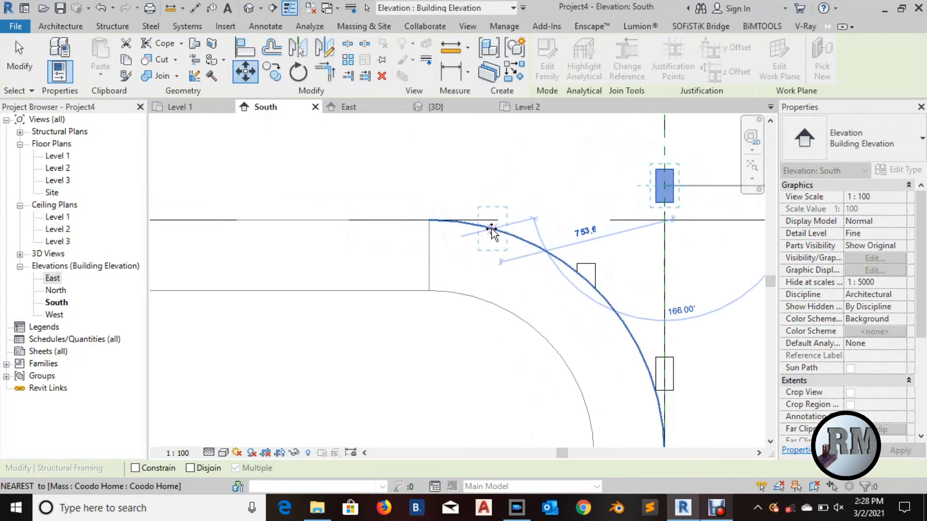
click(491, 230)
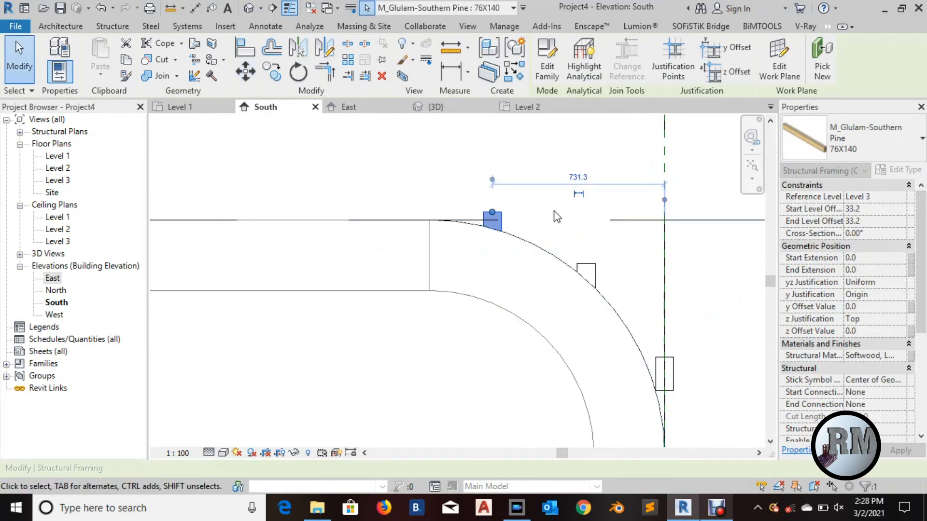
scroll(557, 217, down, 3)
key(Escape)
Array the topmost glulam beam horizontally along the roof as 20 grouped members, with the last on the opposite curved corner near grid 1.
scroll(529, 213, up, 2)
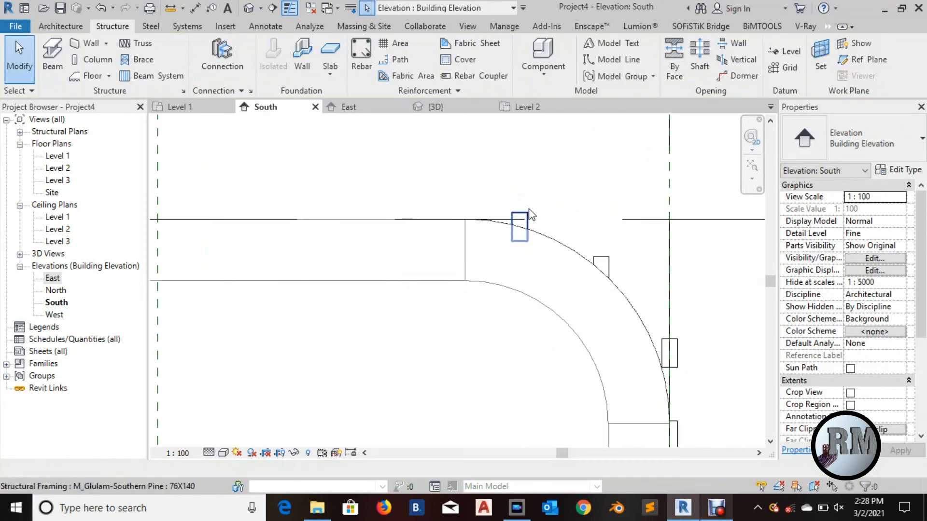
click(583, 203)
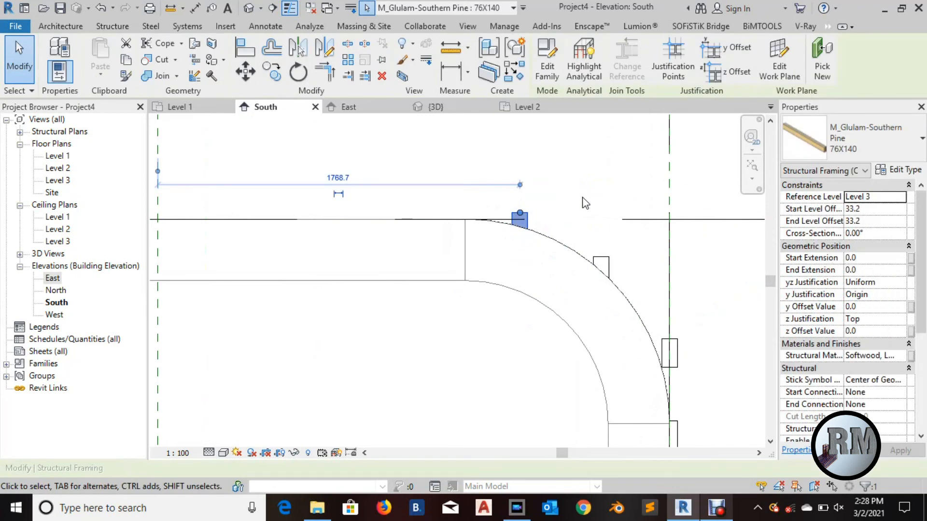
key(a)
key(r)
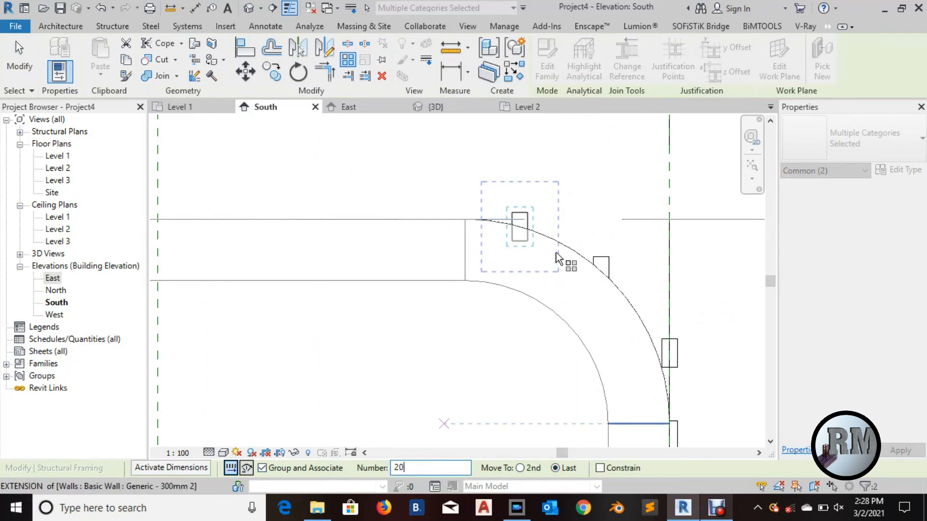
click(521, 229)
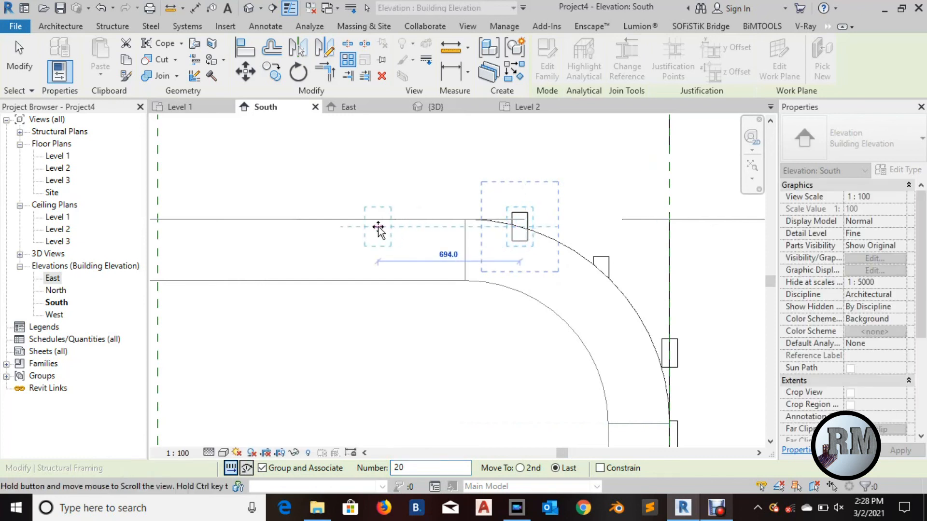
middle_drag(379, 230, 528, 238)
scroll(517, 228, down, 3)
middle_drag(296, 230, 560, 238)
middle_drag(300, 234, 536, 241)
scroll(527, 234, down, 2)
middle_drag(303, 244, 530, 263)
scroll(434, 256, down, 2)
scroll(297, 252, up, 4)
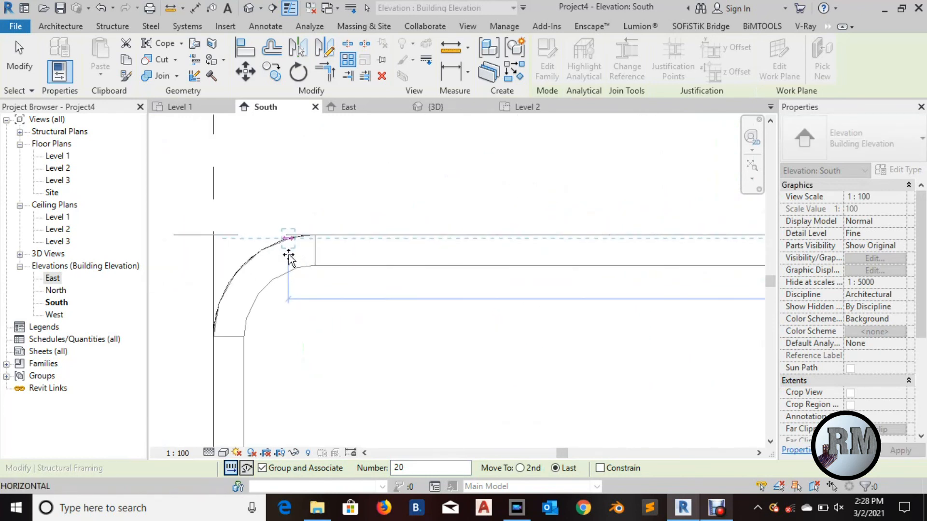
scroll(289, 246, up, 2)
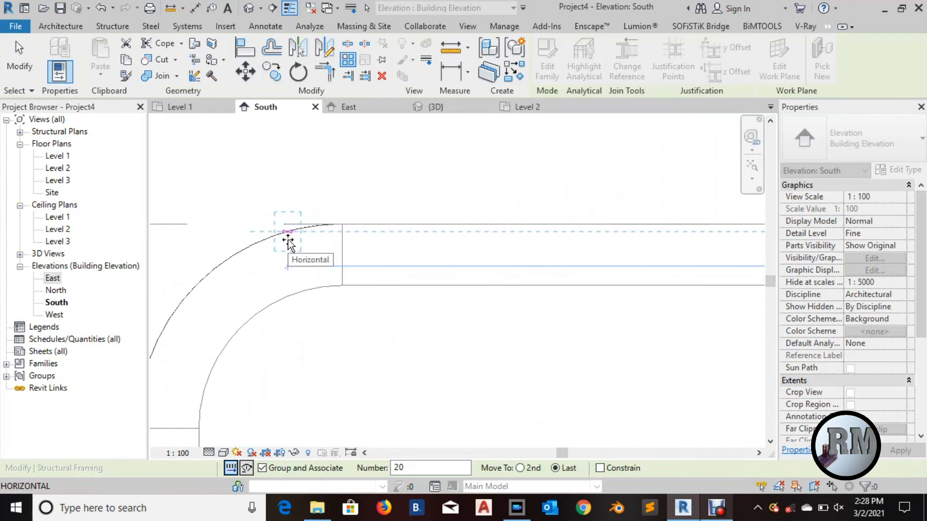
click(289, 241)
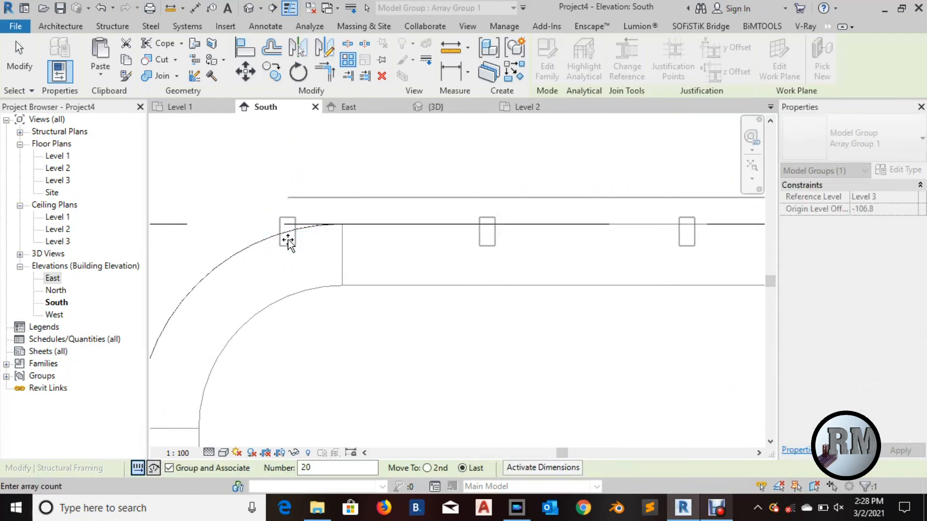
scroll(434, 328, down, 5)
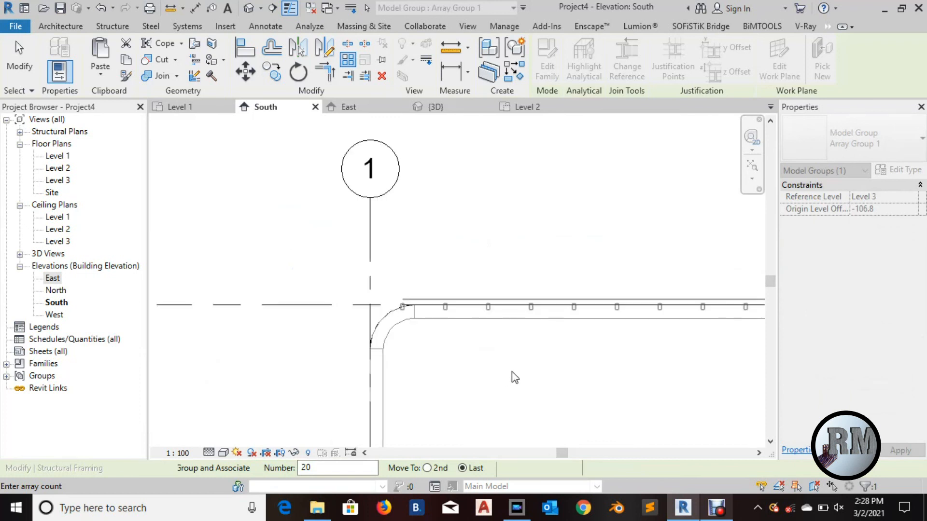
key(Return)
key(Escape)
middle_drag(648, 374, 295, 346)
scroll(363, 340, down, 2)
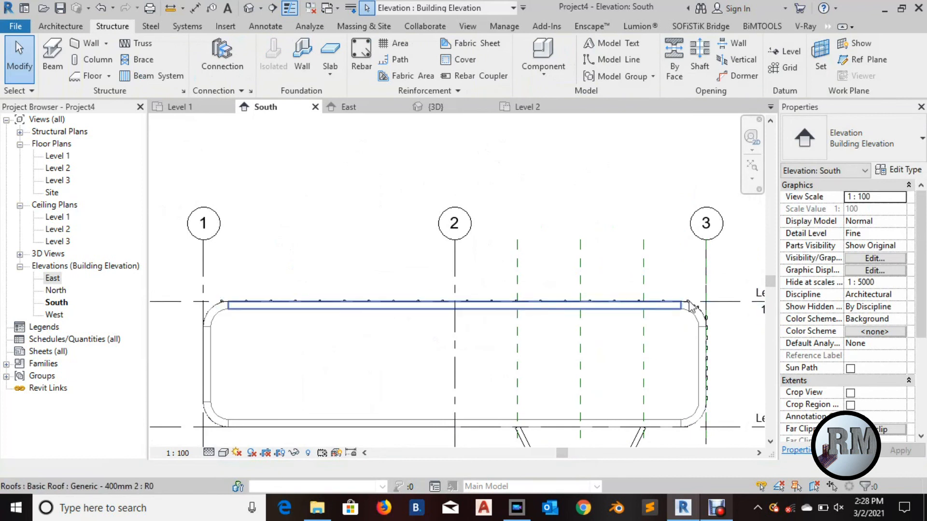
Filter a selection around grid 3 to Structural Framing only and mirror those glulam beams with copy about grid 2.
middle_drag(694, 370, 638, 339)
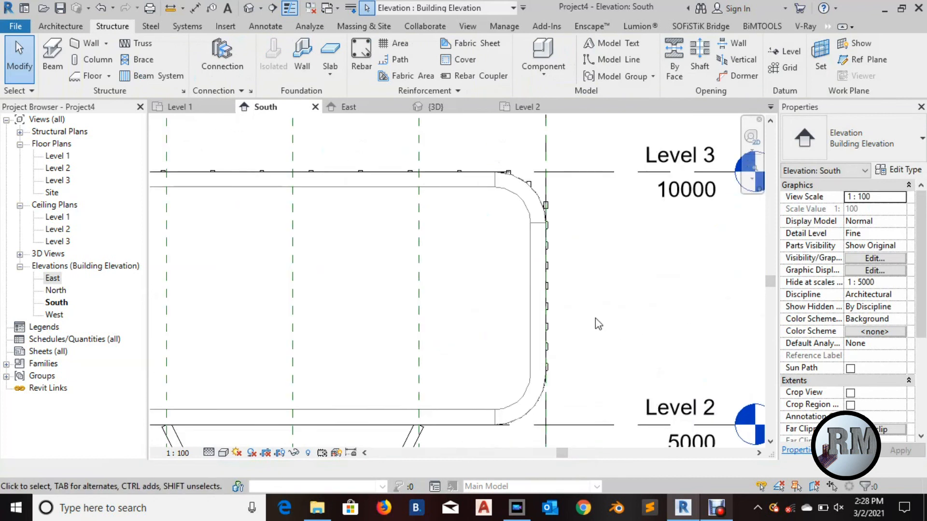
scroll(551, 261, up, 2)
scroll(575, 207, down, 2)
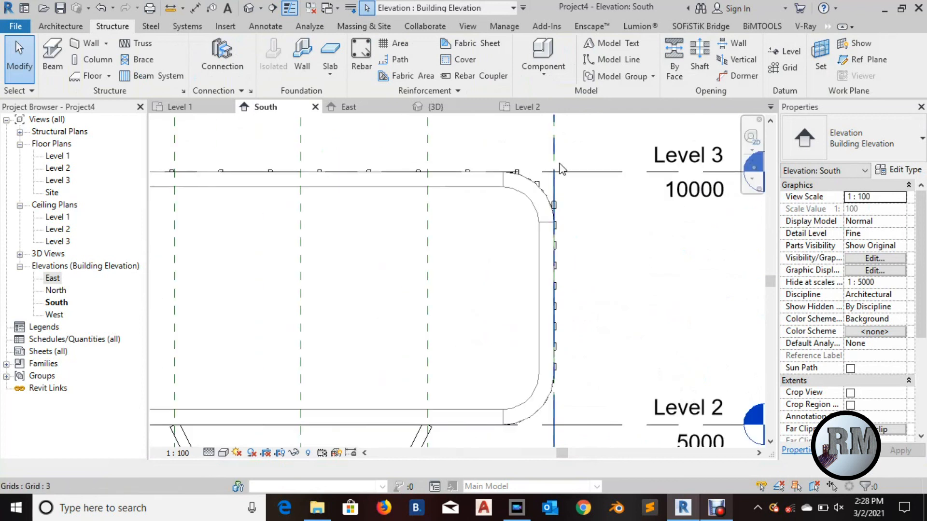
drag(584, 149, 542, 348)
drag(538, 423, 532, 436)
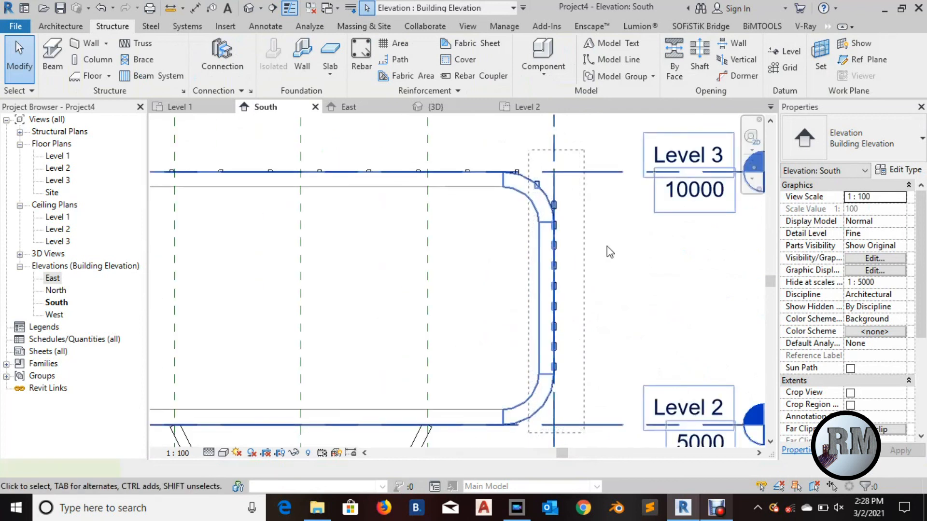
click(601, 63)
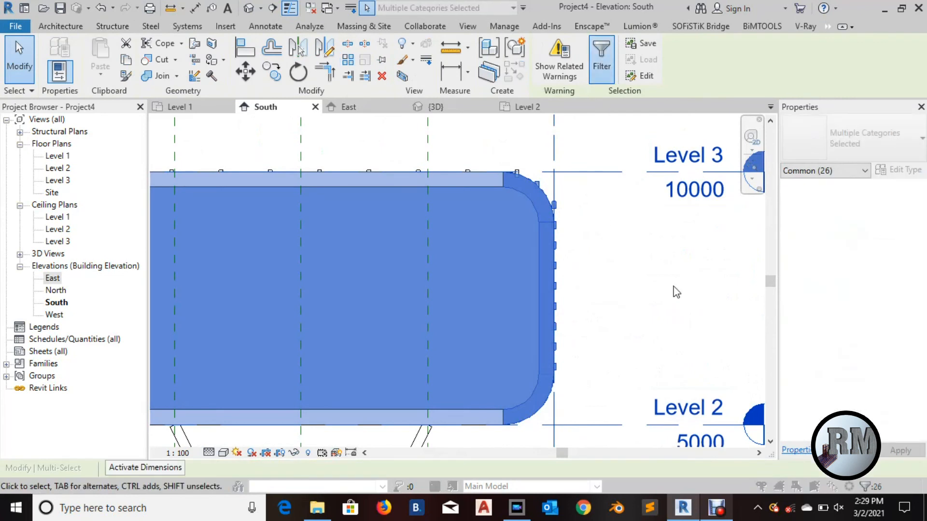
click(837, 229)
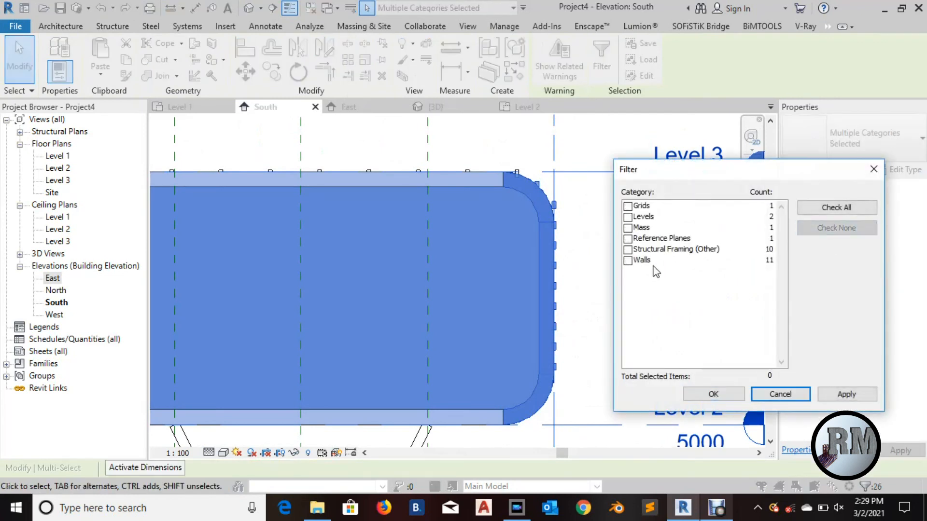
click(628, 250)
click(838, 396)
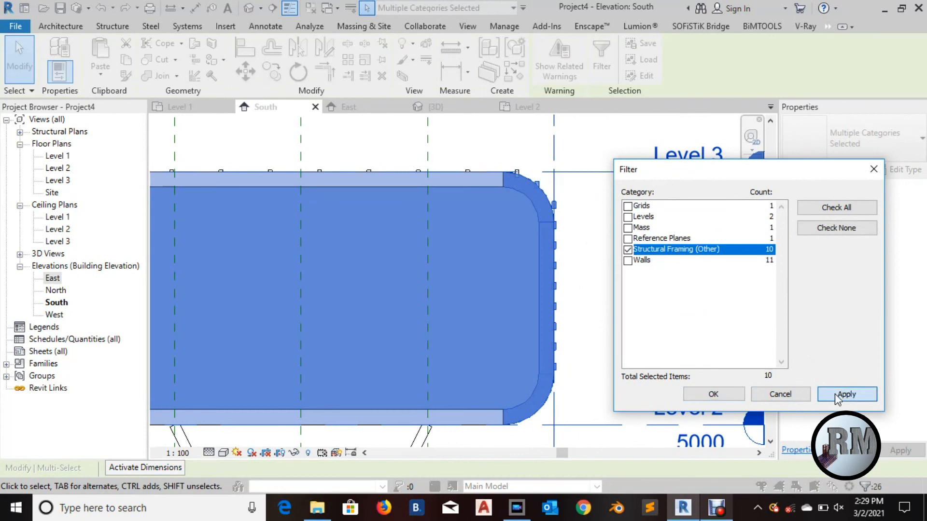
click(713, 395)
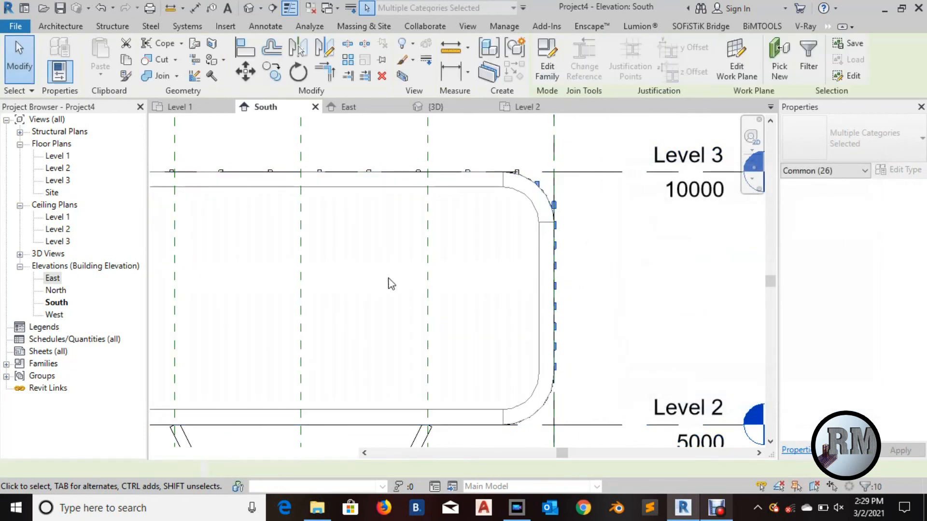
scroll(391, 284, down, 2)
middle_drag(384, 276, 517, 286)
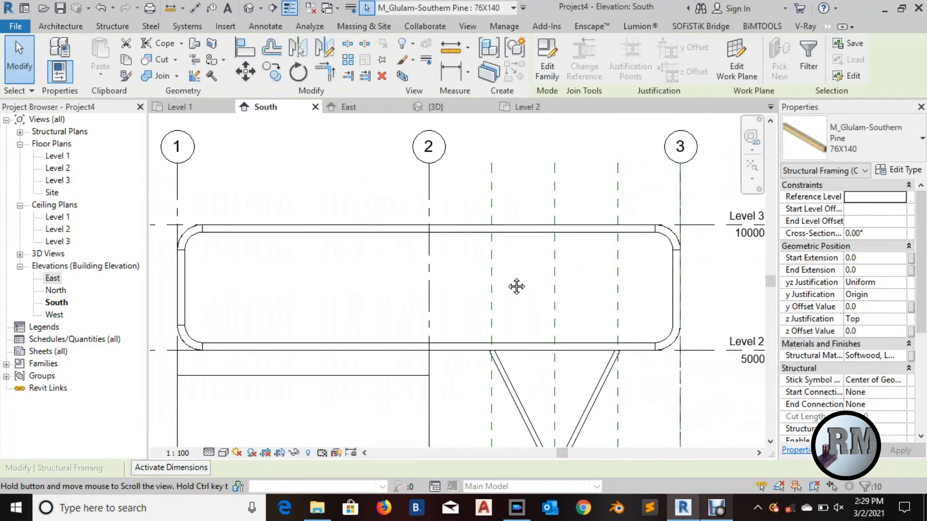
click(298, 48)
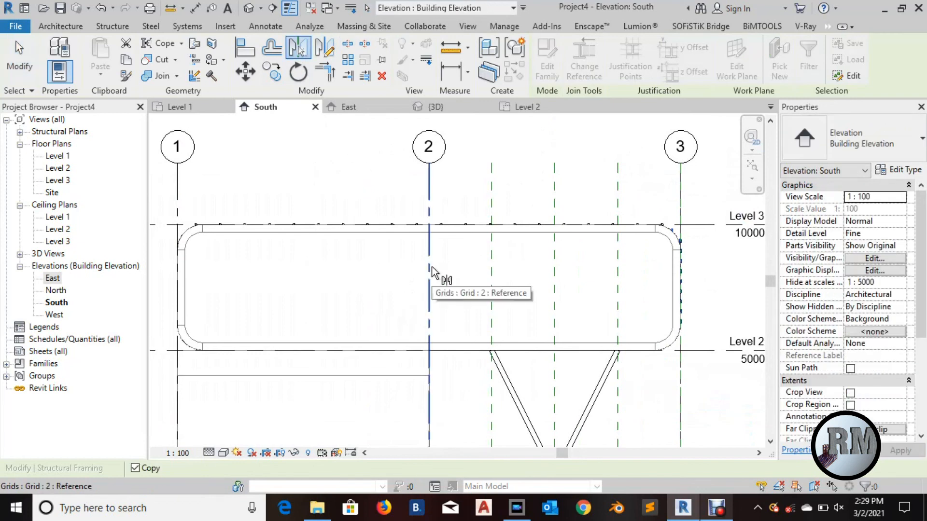
click(274, 289)
Select all 76X140 glulam beams visible in 3D and mirror-copy them in the Level 2 plan about a horizontal axis midway between grids 5 and 6.
click(437, 108)
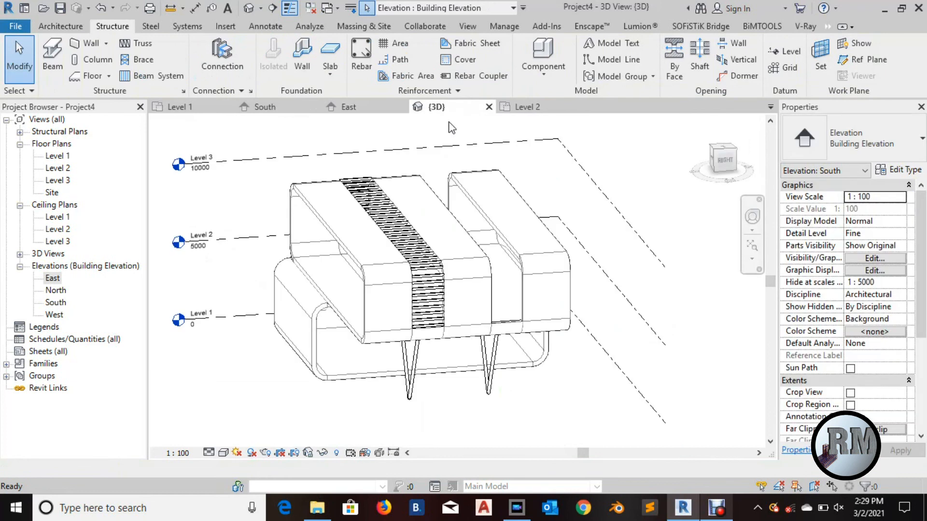
click(752, 217)
drag(530, 319, 551, 308)
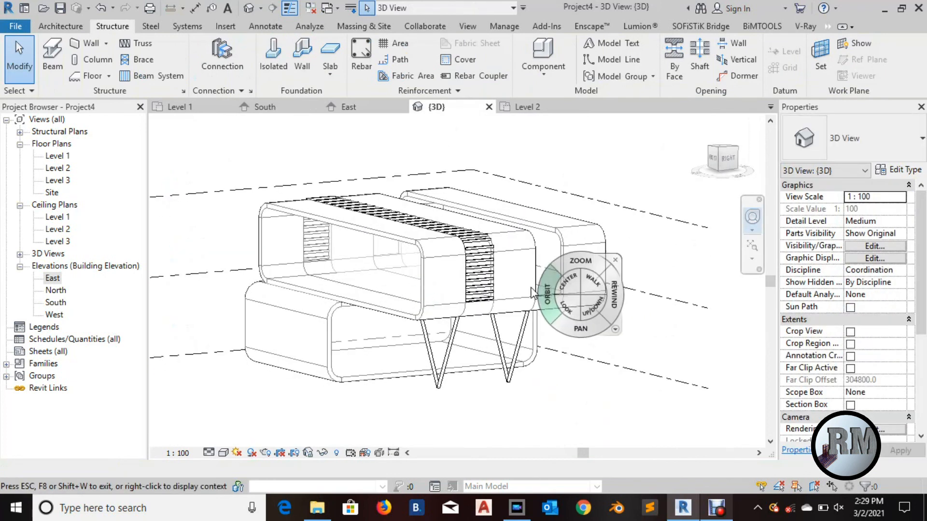
key(Escape)
scroll(550, 307, up, 2)
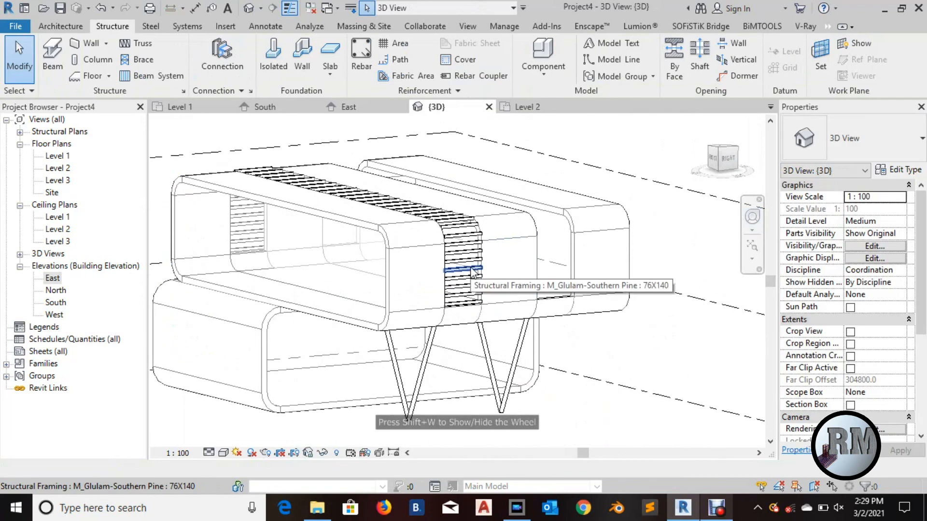
click(585, 409)
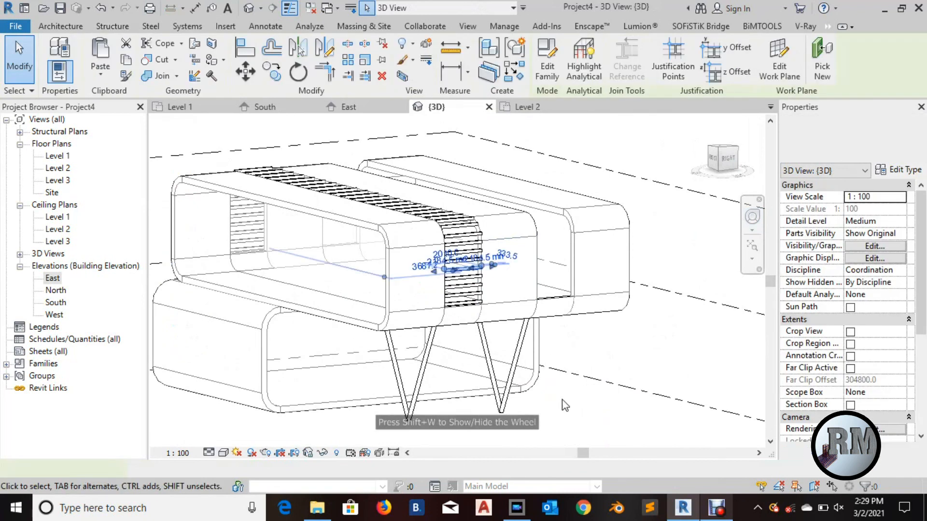
right_click(564, 399)
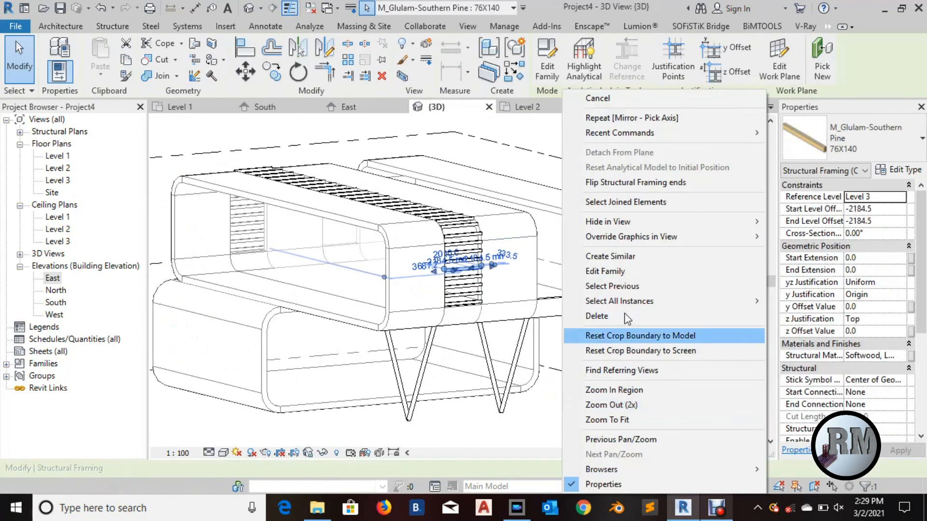
mouse_move(647, 302)
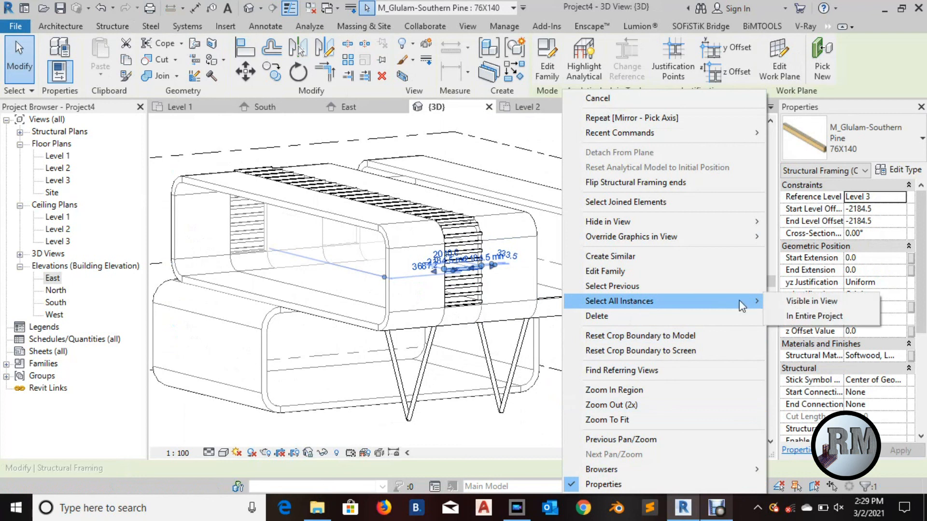
click(809, 301)
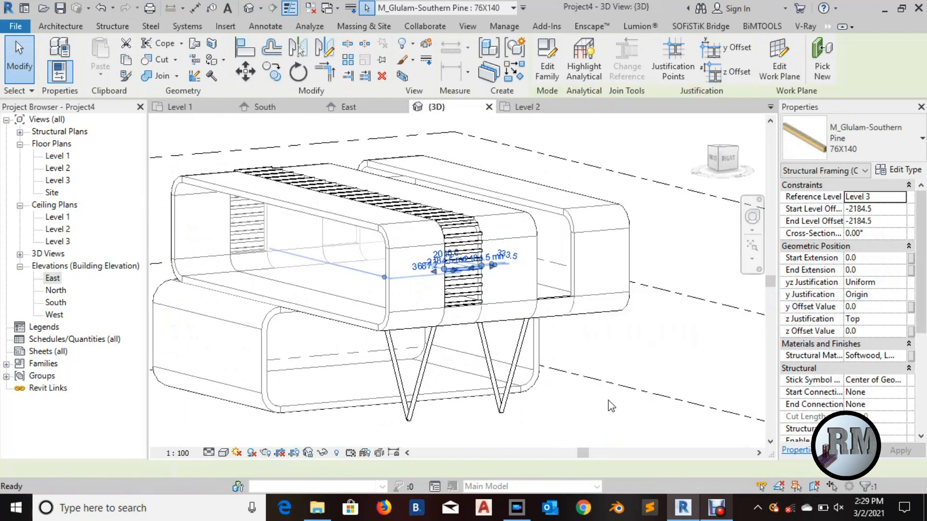
click(526, 110)
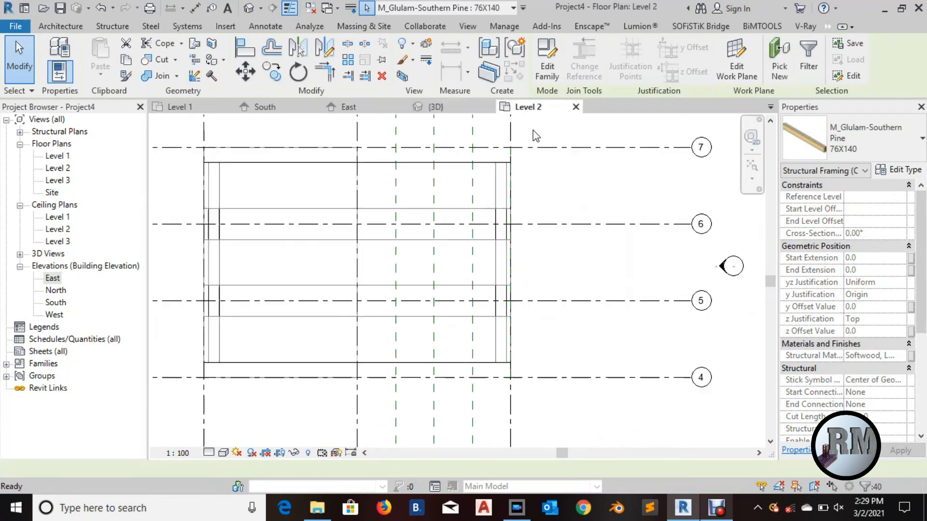
click(329, 50)
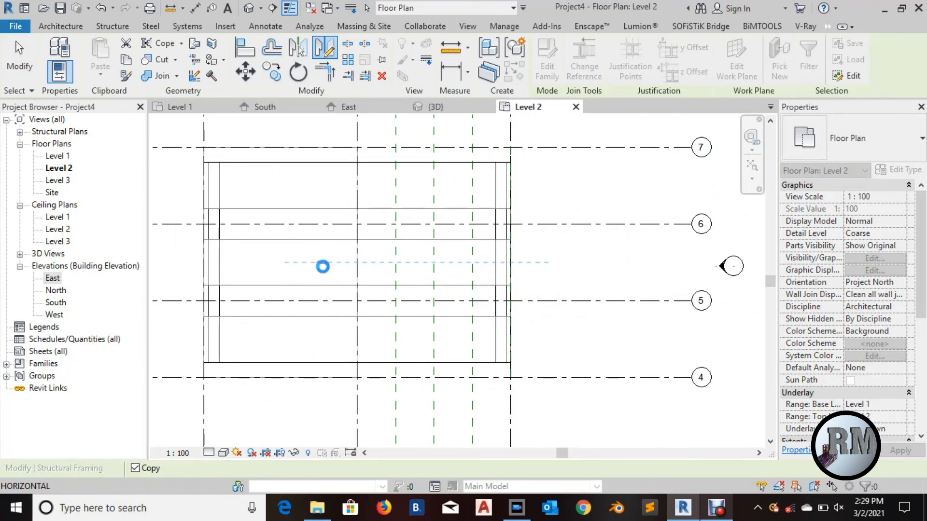
key(Escape)
key(Escape)
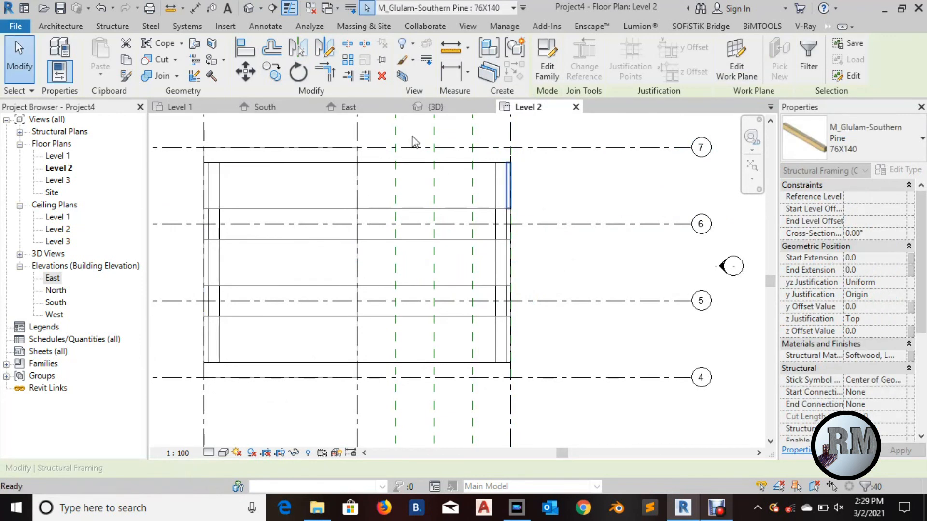
Set the 3D view to Fine detail level and the Realistic visual style.
click(448, 105)
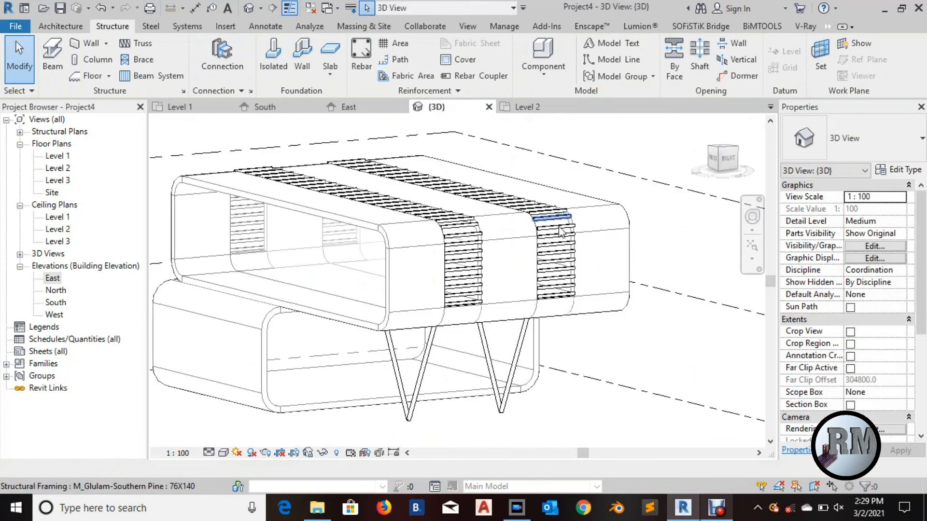
scroll(581, 310, up, 2)
scroll(567, 223, down, 2)
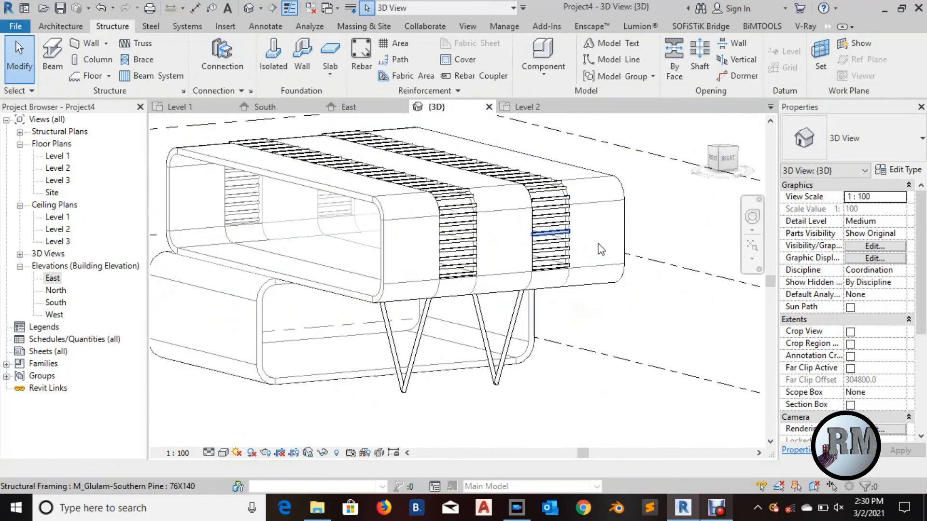
scroll(627, 347, down, 4)
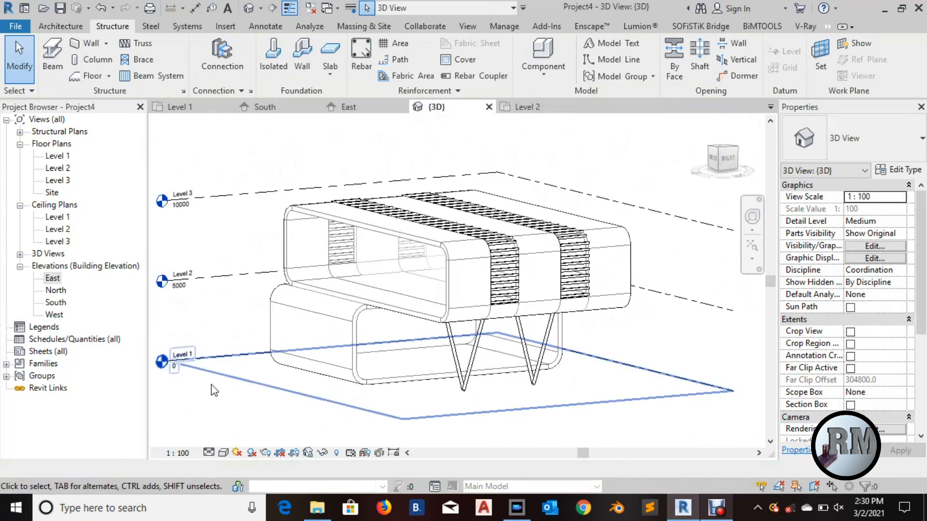
click(209, 453)
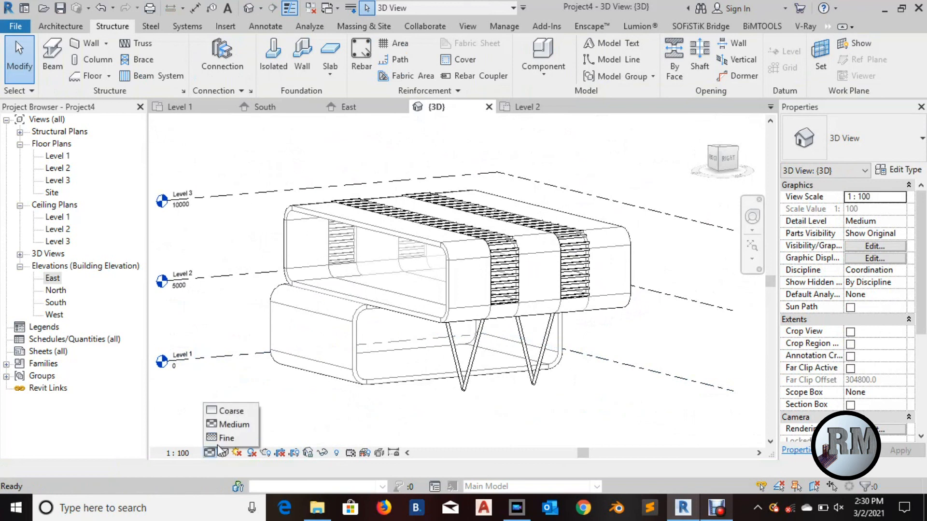
click(216, 436)
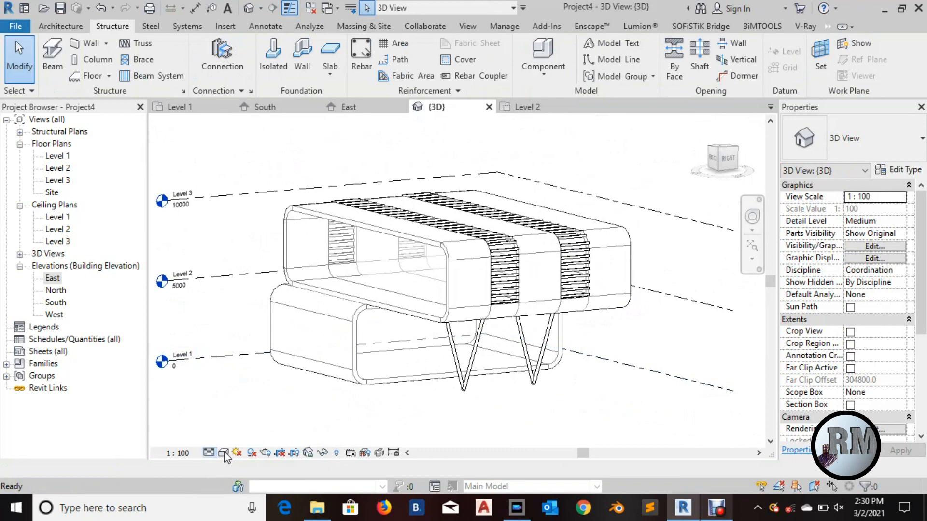
click(223, 453)
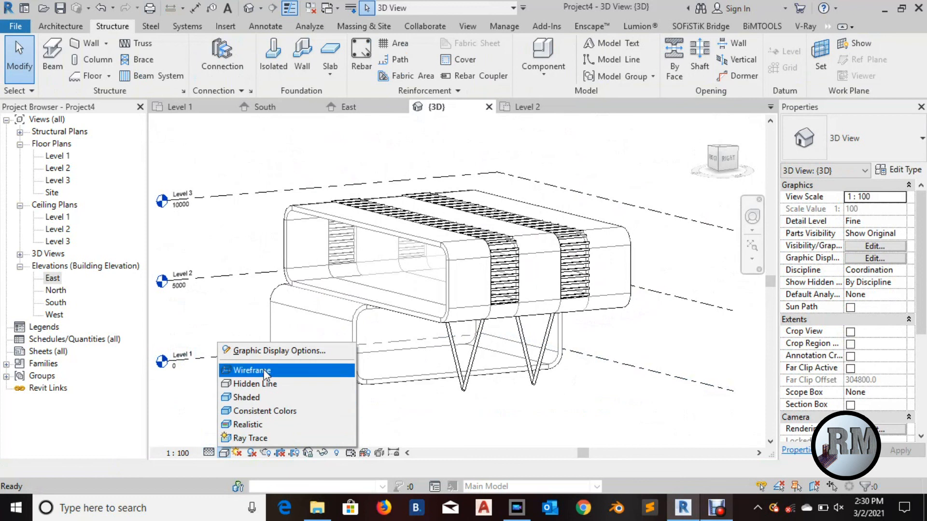
click(248, 424)
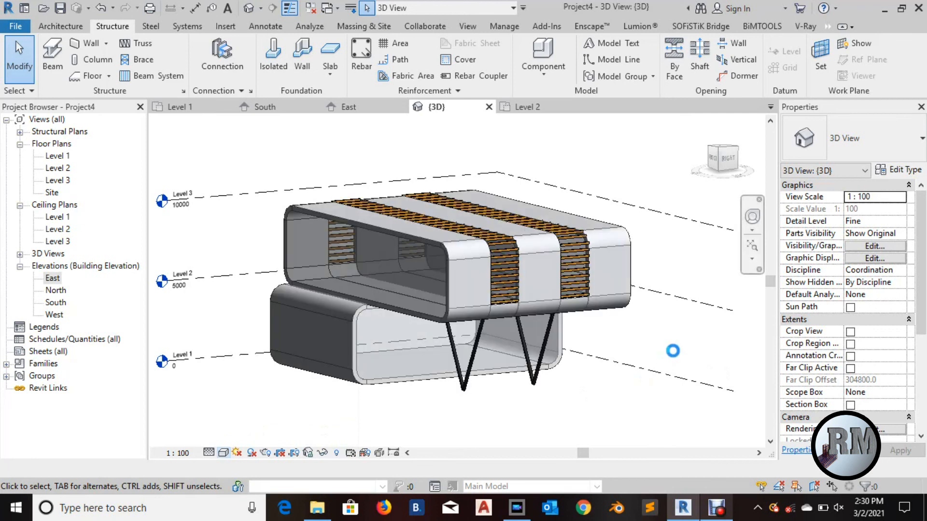
Filter a selection of the whole building in 3D to the Mass category only and delete the mass.
click(752, 216)
drag(633, 325, 628, 348)
key(Escape)
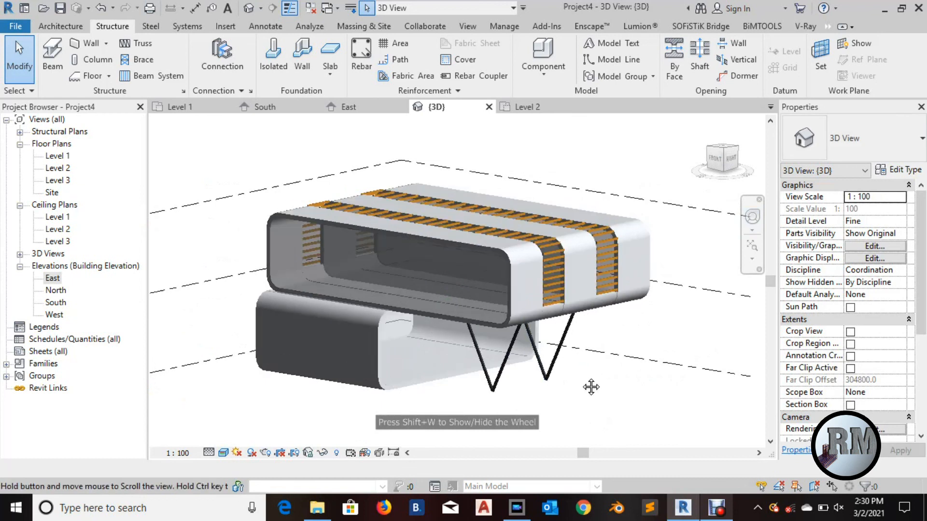
middle_drag(589, 385, 572, 374)
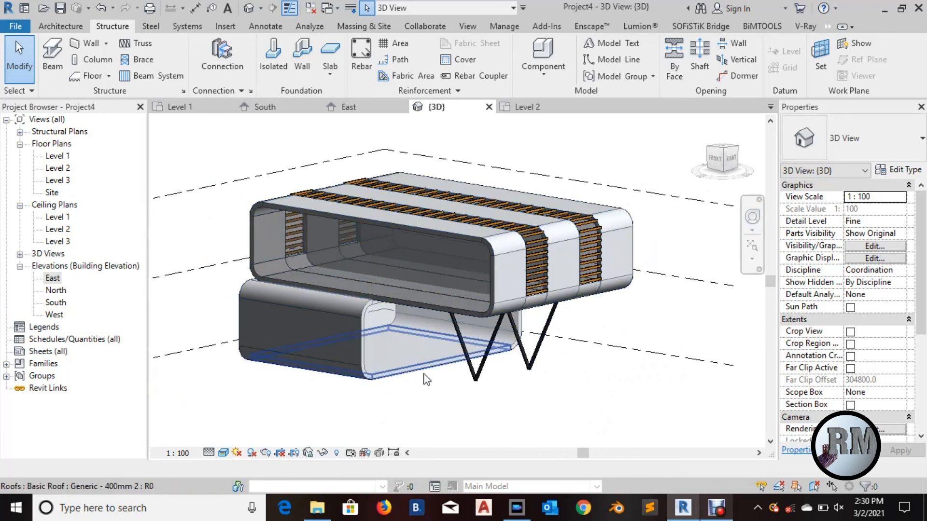
scroll(437, 376, down, 1)
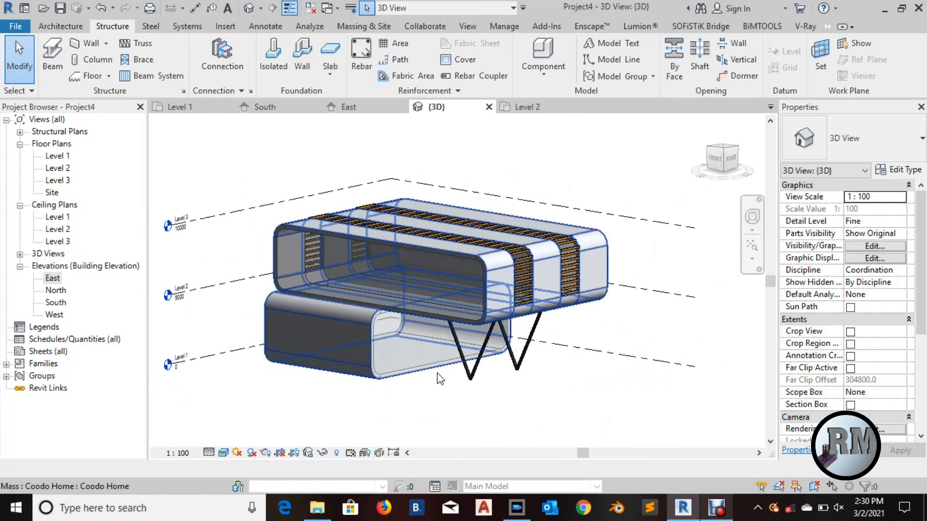
middle_drag(556, 386, 599, 390)
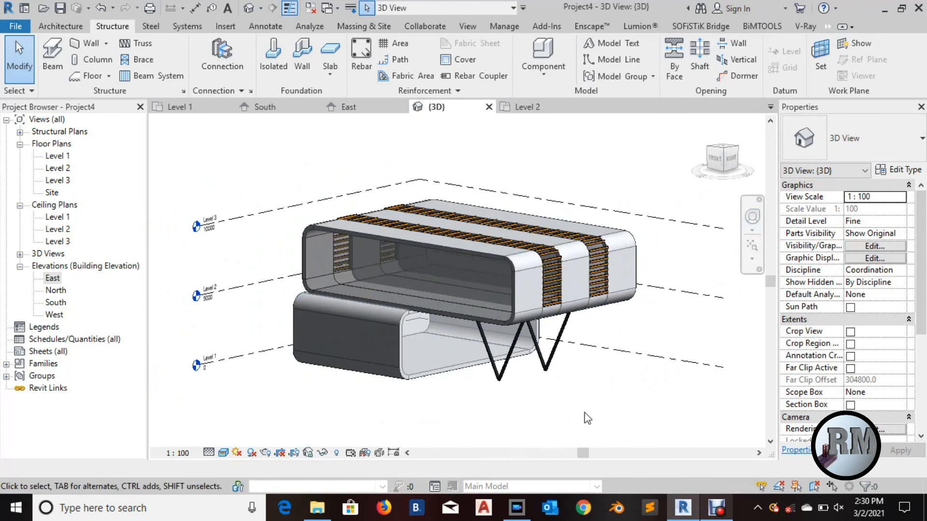
drag(585, 413, 304, 268)
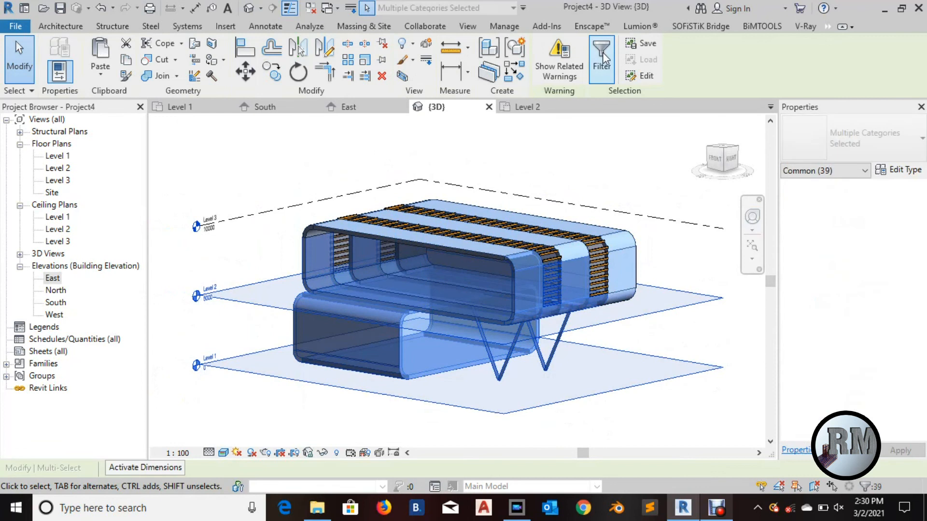
click(602, 68)
click(821, 230)
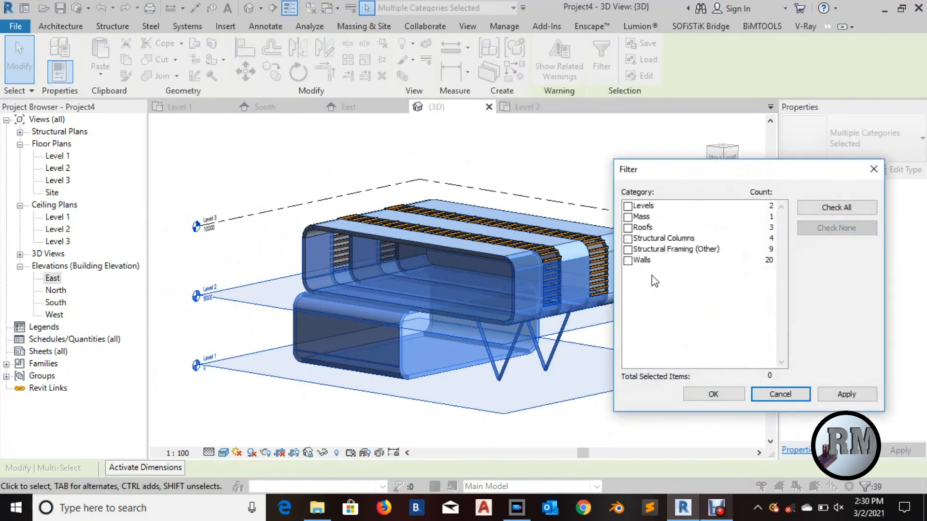
click(628, 217)
click(842, 394)
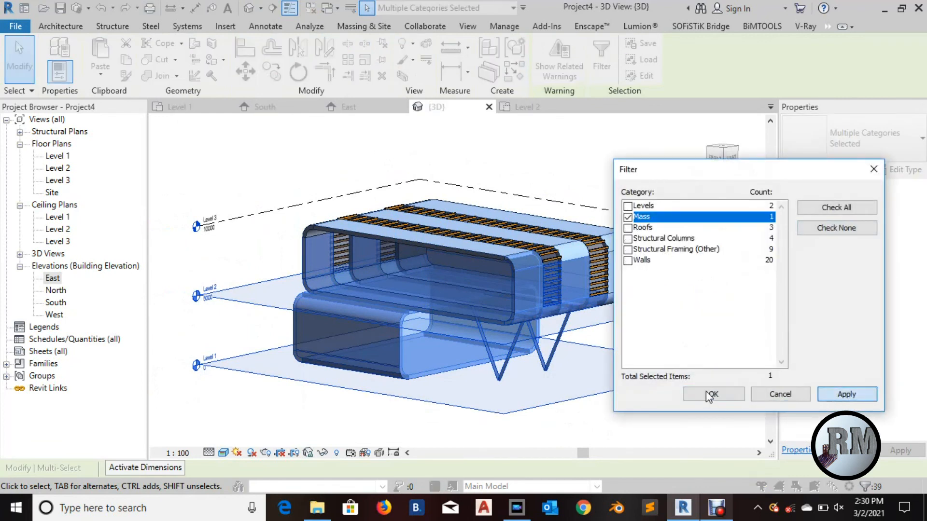
click(709, 394)
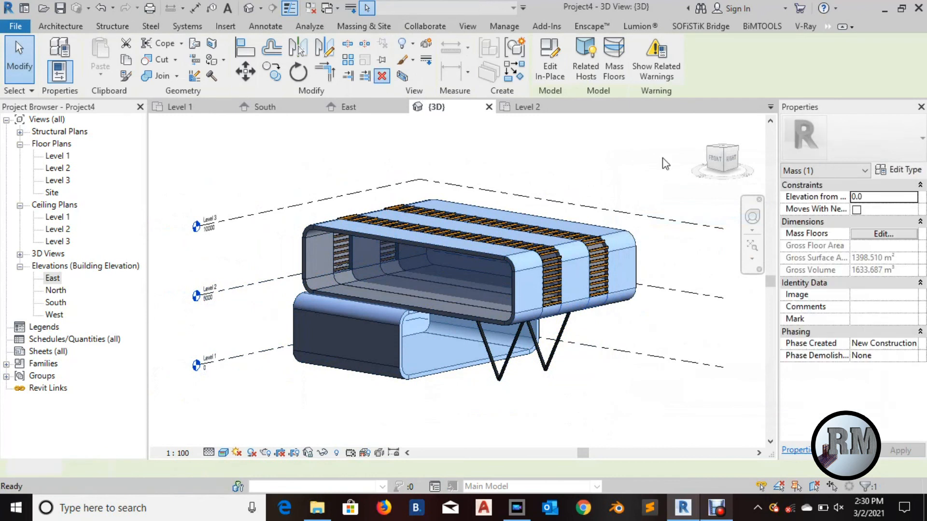
click(690, 183)
Orbit around the building in 3D to examine the volumes, the glulam slat strips and the V-shaped columns.
click(752, 216)
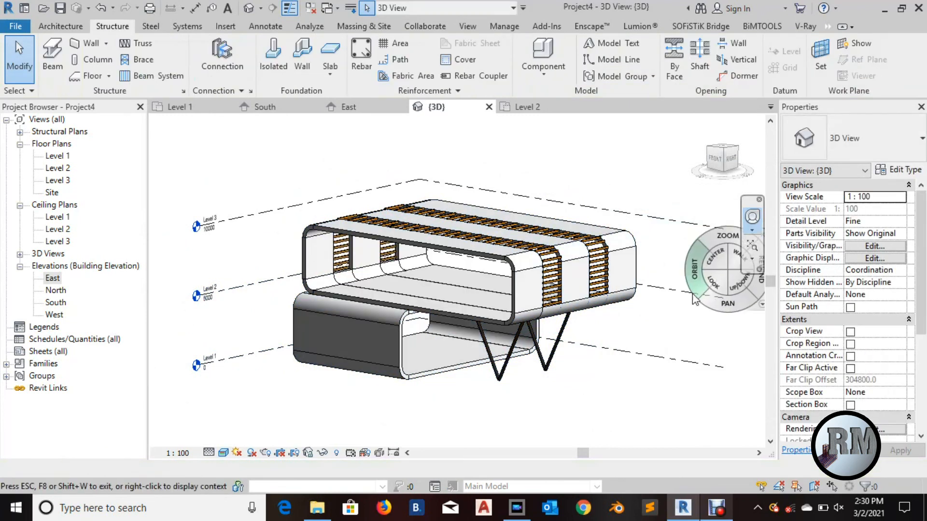
drag(657, 279, 649, 340)
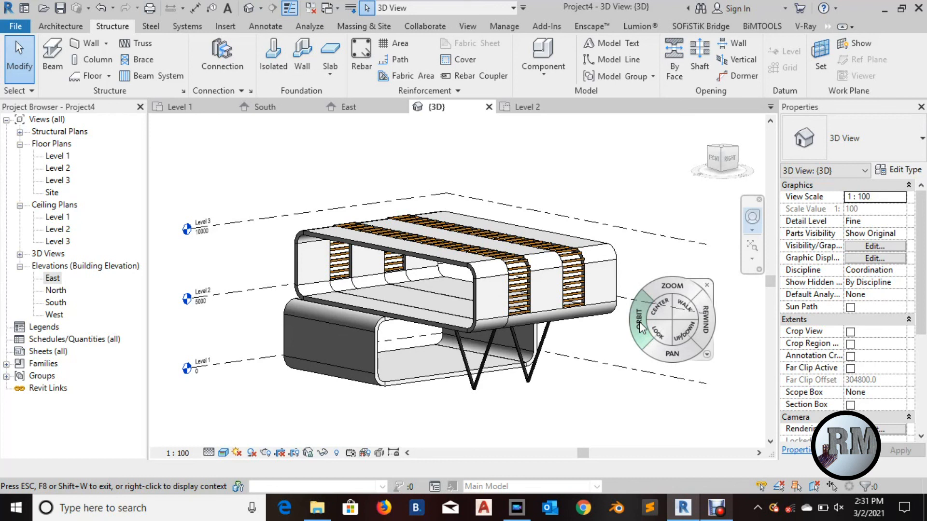
mouse_move(619, 338)
mouse_down()
mouse_move(607, 276)
mouse_move(623, 279)
mouse_move(664, 338)
mouse_move(594, 333)
mouse_move(482, 372)
mouse_move(612, 337)
mouse_move(560, 340)
mouse_move(594, 333)
mouse_move(598, 341)
mouse_move(539, 357)
mouse_up()
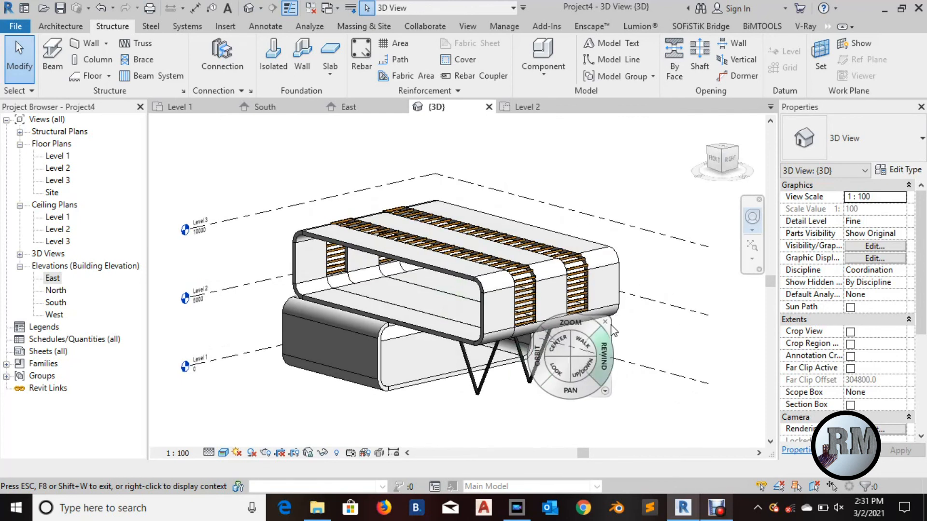
click(606, 323)
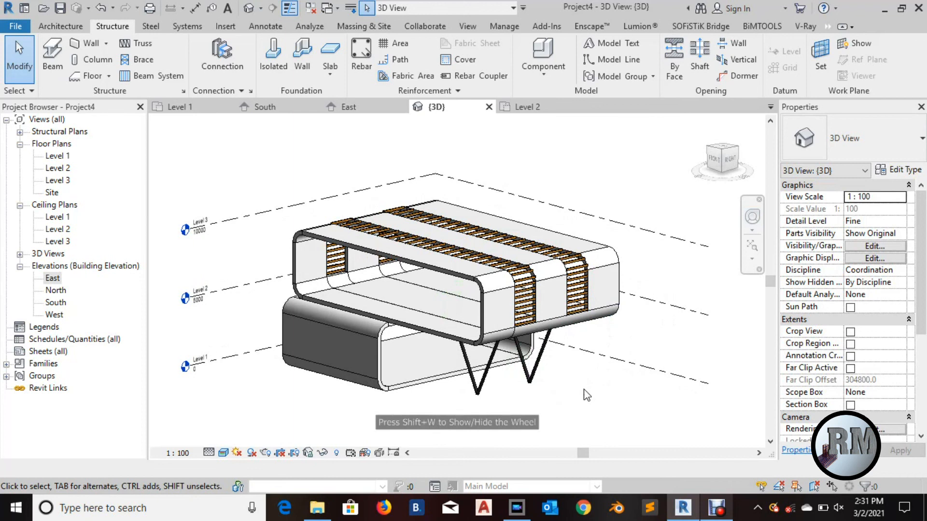
click(752, 217)
drag(663, 276, 662, 272)
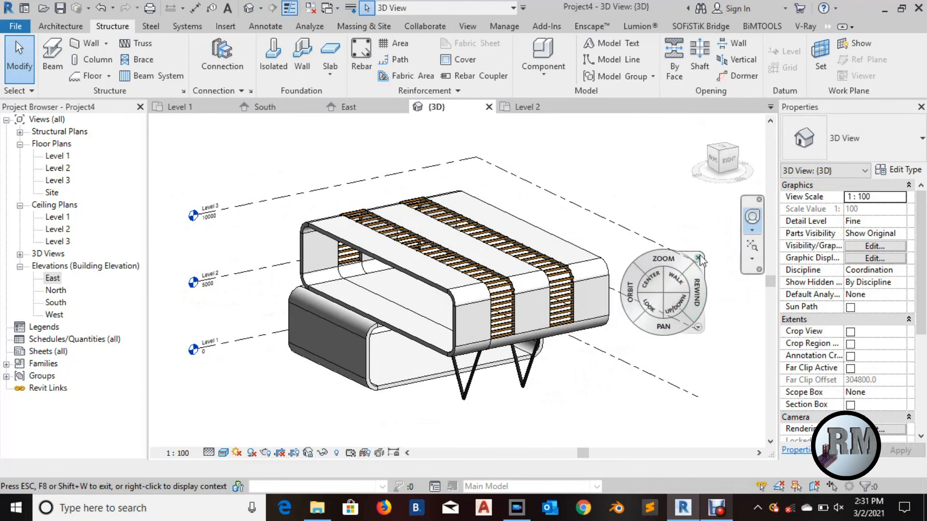
click(699, 258)
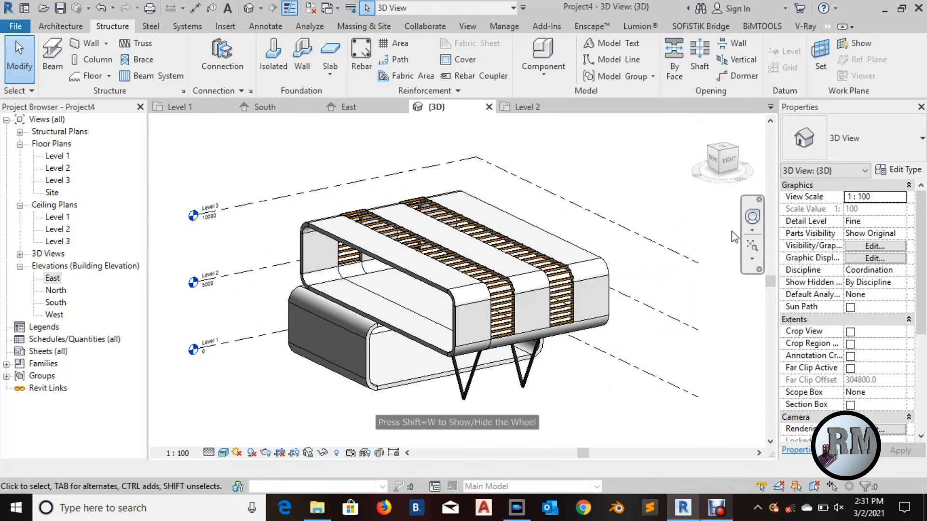
click(752, 217)
drag(651, 282, 627, 295)
click(627, 295)
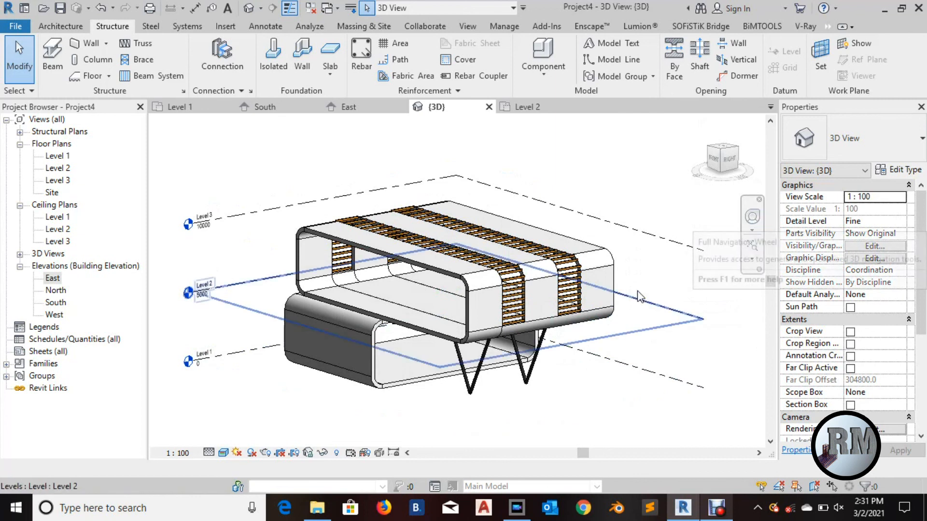
mouse_move(648, 270)
middle_down()
mouse_move(650, 281)
mouse_move(639, 273)
middle_up()
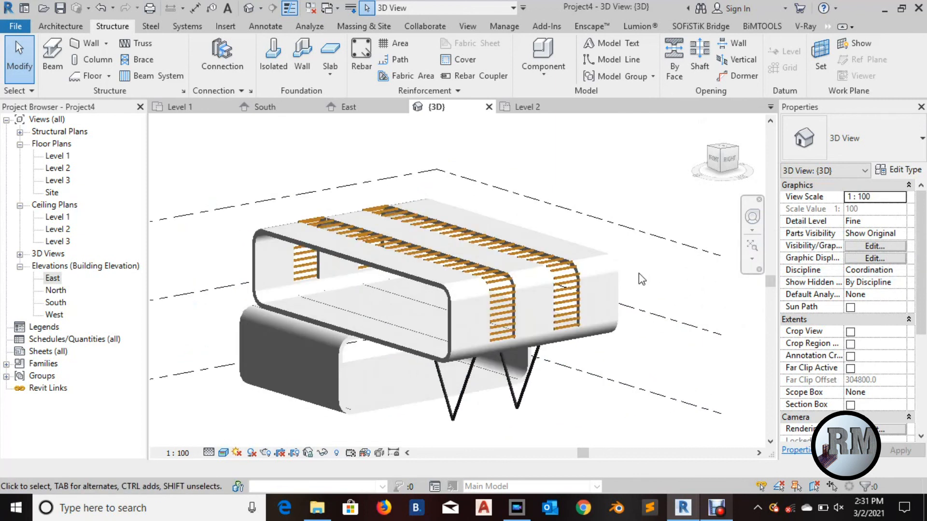